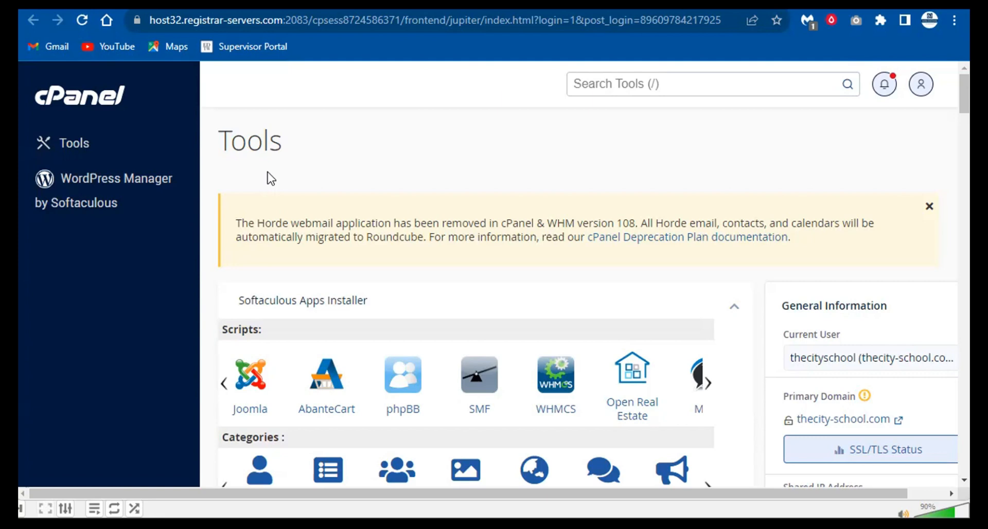
- Inspect the cPanel web address, highlighting port 2083, and glance at the user account list
click(287, 23)
click(289, 25)
drag(316, 16, 344, 21)
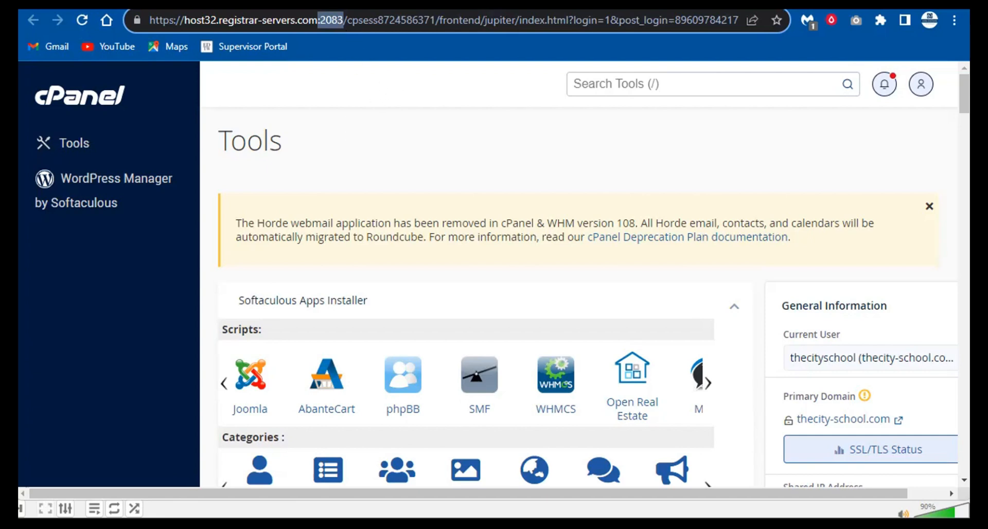
click(792, 361)
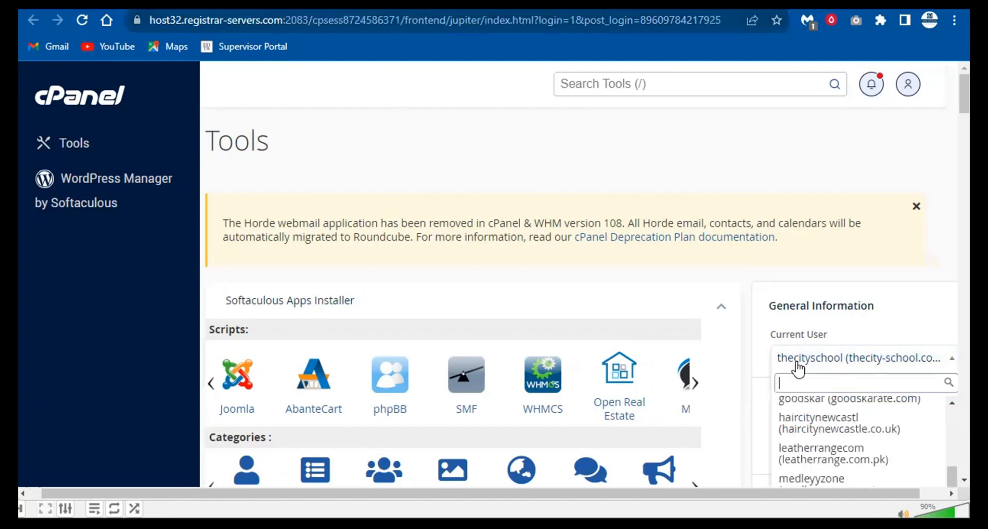
click(766, 343)
drag(769, 356, 895, 271)
- Load thecity-school.com in a new browser tab
click(400, 3)
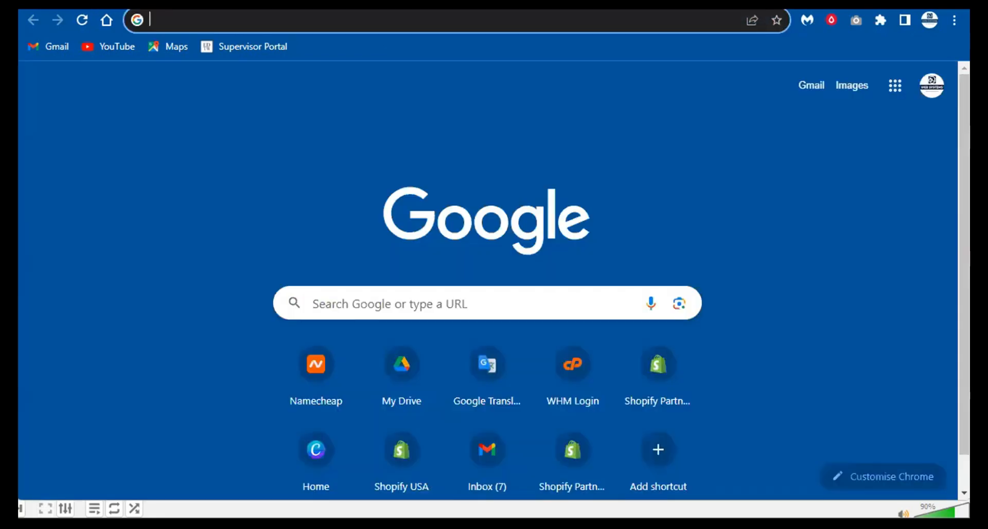
text(thecity)
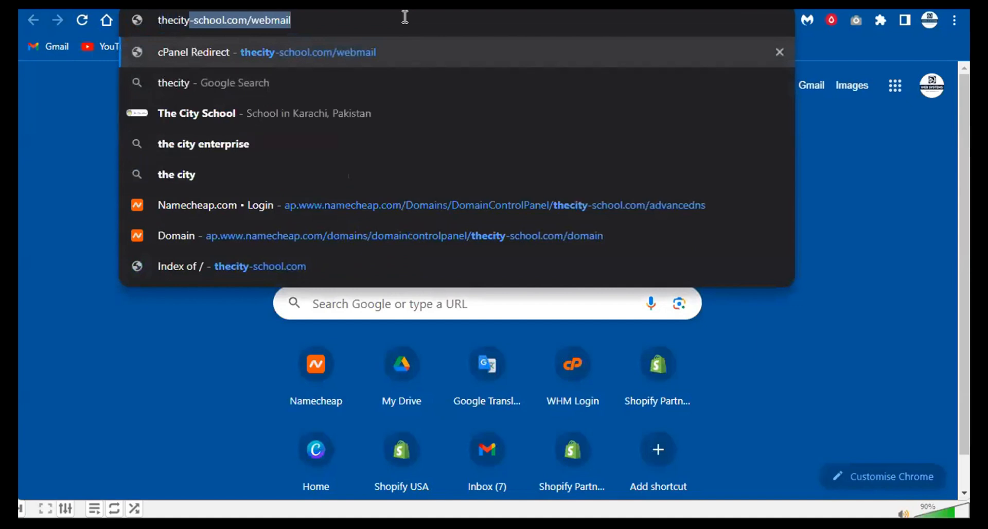
key(Right)
key(ctrl+BackSpace)
key(BackSpace)
key(Return)
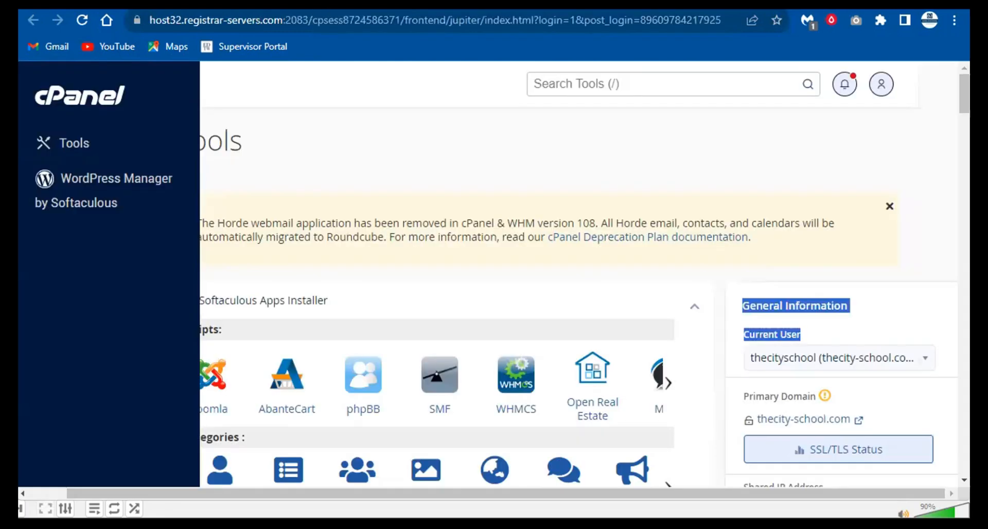
- Browse the Softaculous Scripts carousel back and forth, then choose WordPress
click(57, 494)
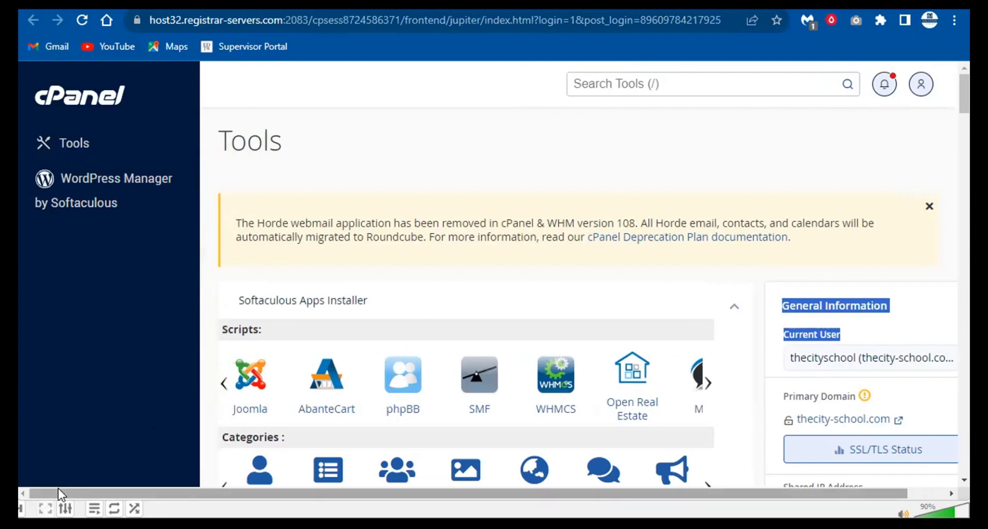
click(404, 215)
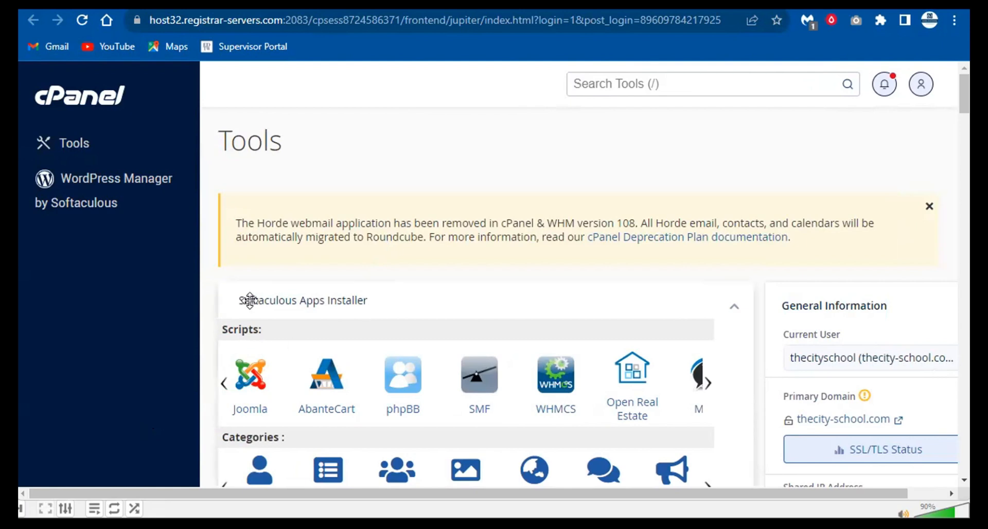
scroll(250, 301, down, 3)
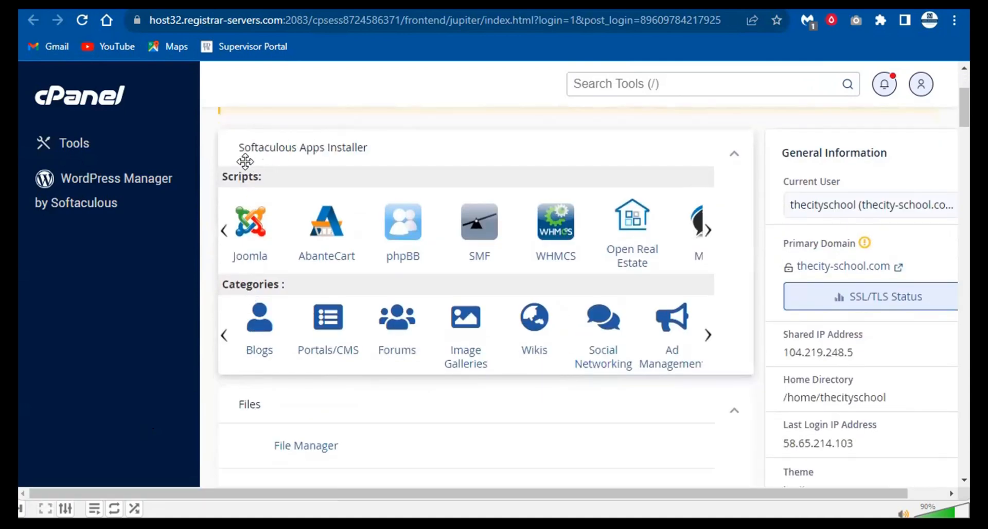
click(224, 230)
click(709, 229)
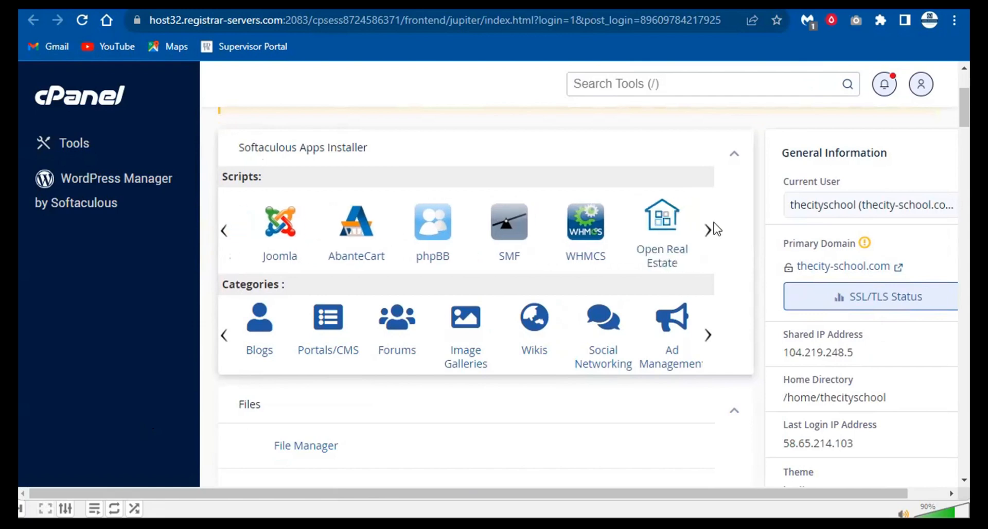
click(709, 230)
click(709, 229)
click(708, 233)
click(709, 233)
click(709, 233)
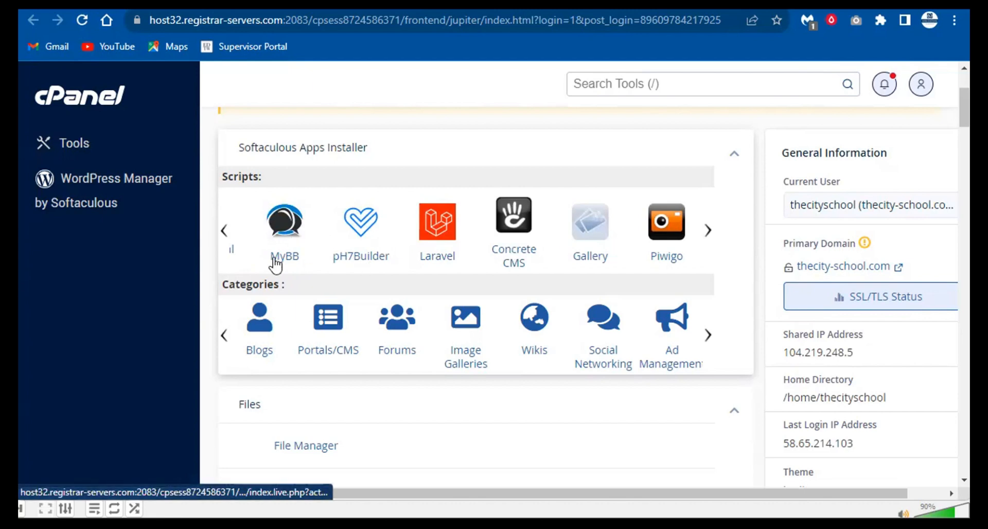
click(225, 232)
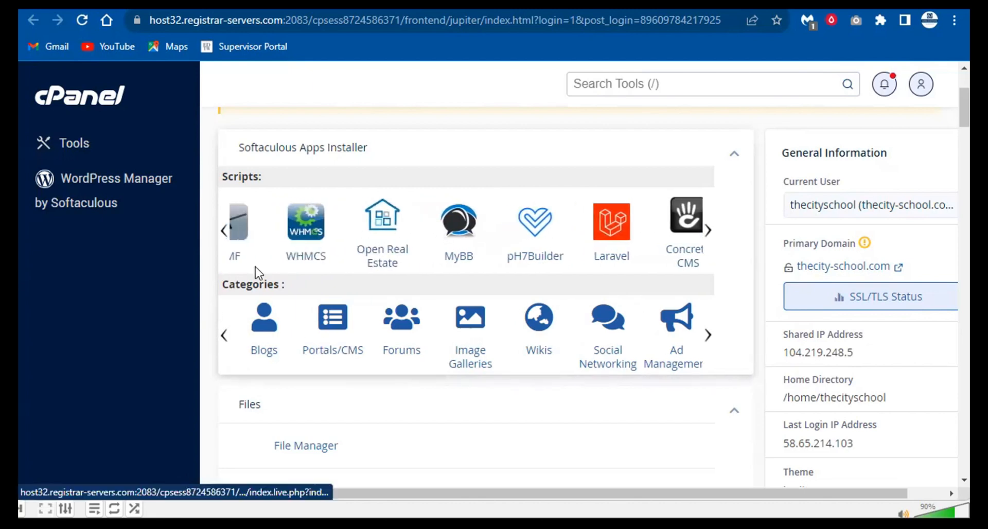
click(225, 232)
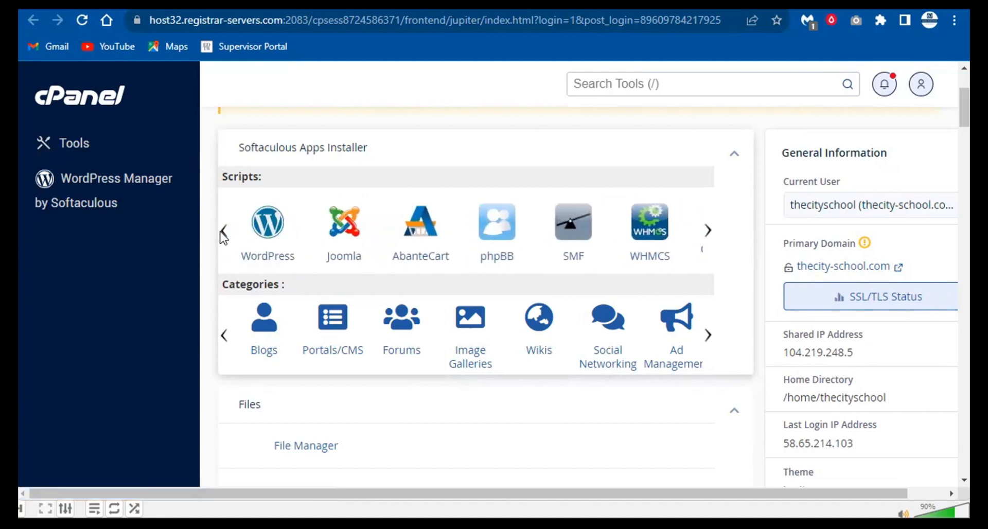
click(261, 238)
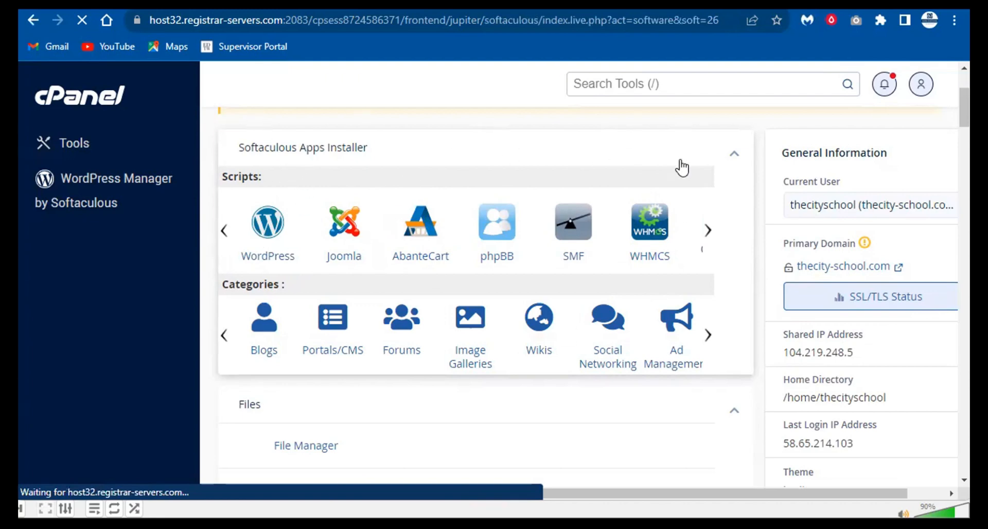
- Review the WordPress Overview, Features and Screenshots tabs, then open the Install setup form
scroll(429, 261, down, 2)
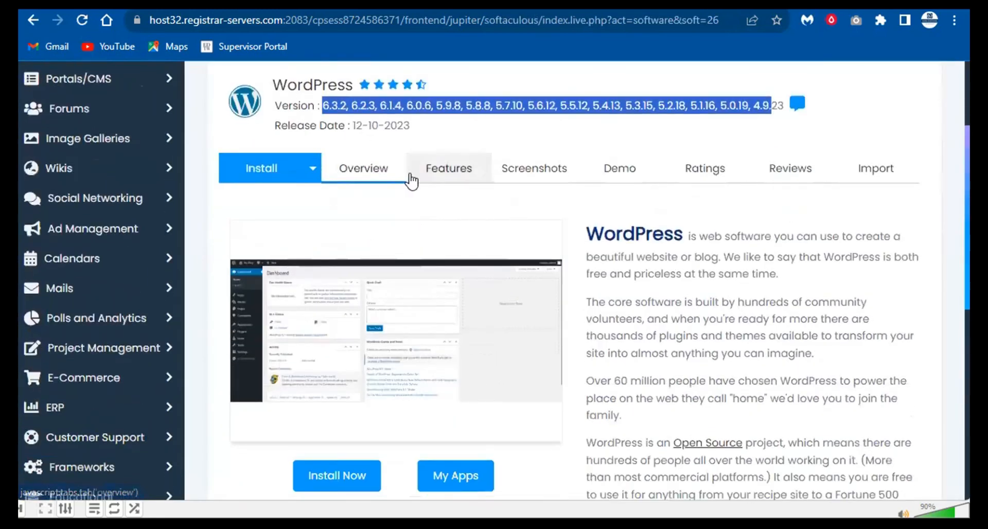
click(381, 178)
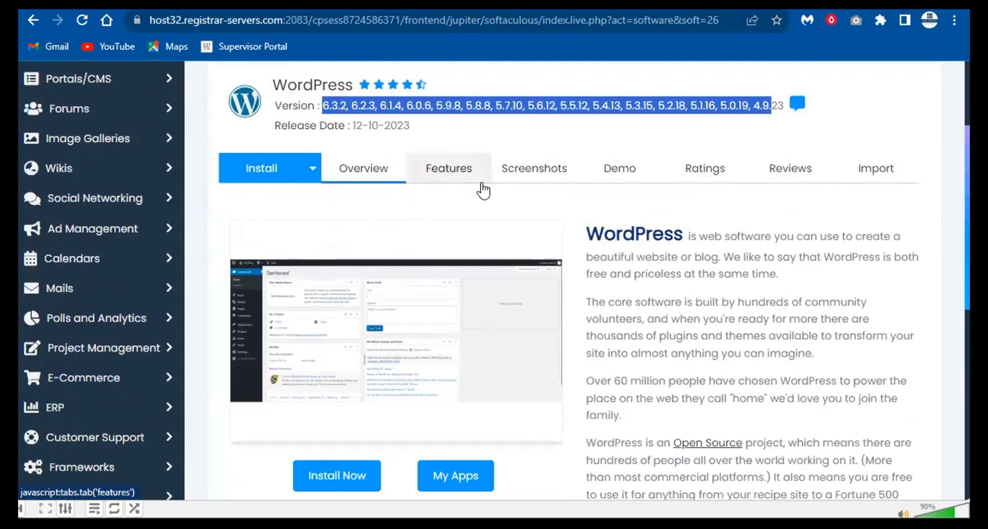
click(466, 168)
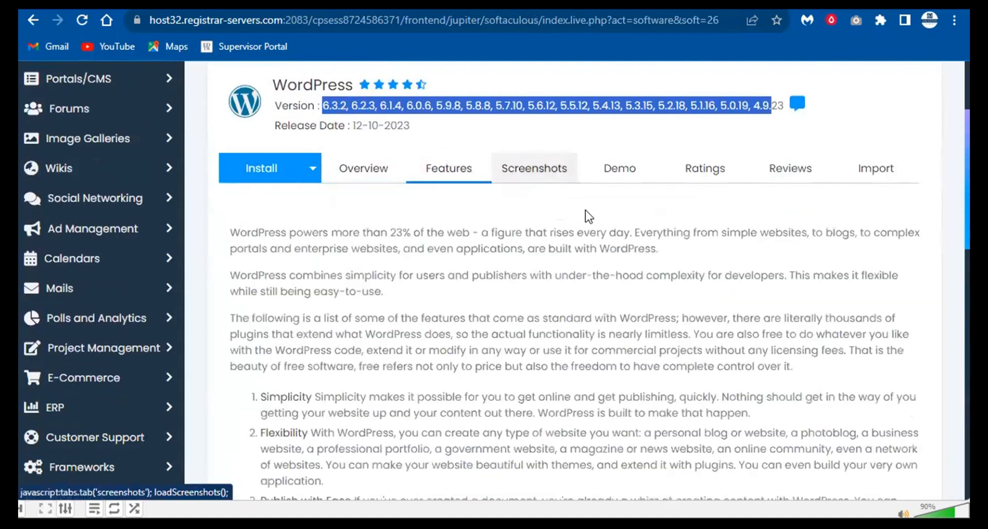
click(555, 171)
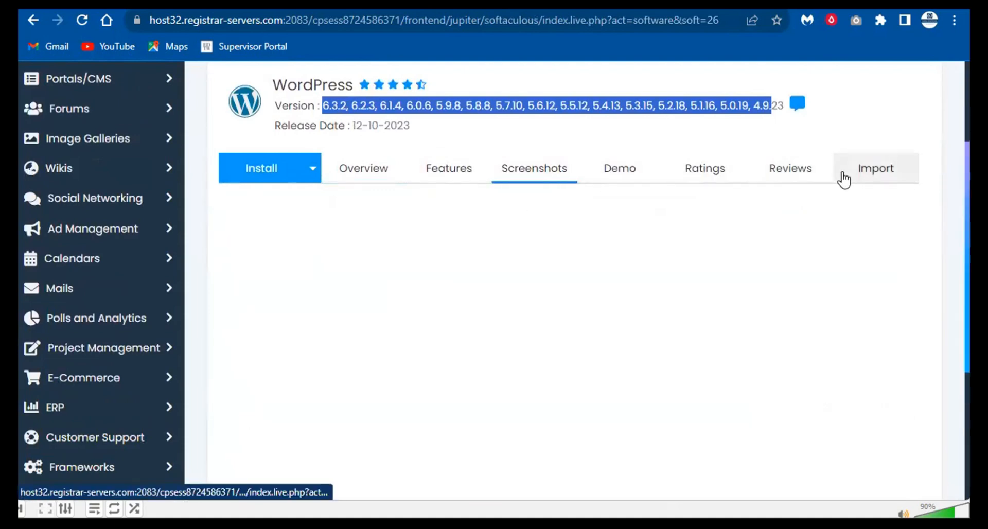
click(315, 177)
click(278, 179)
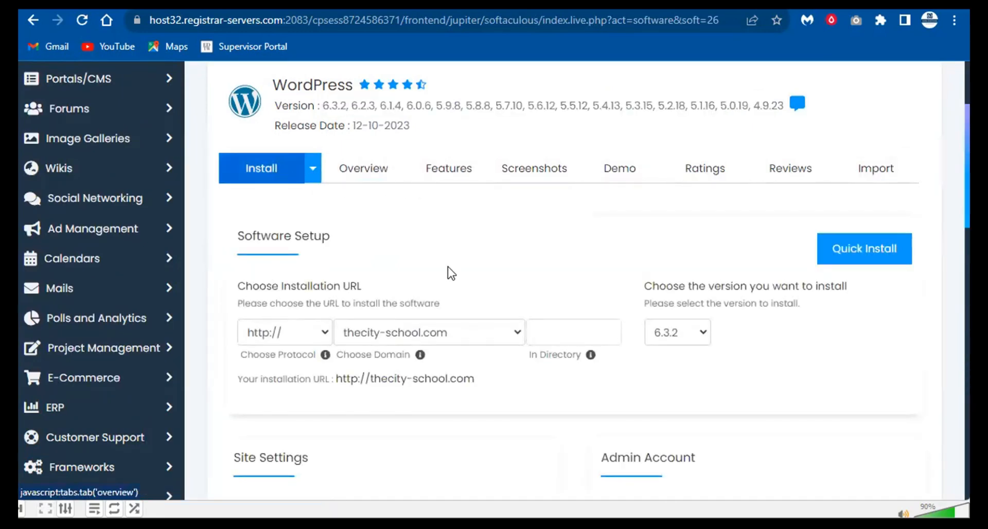
scroll(370, 268, down, 2)
drag(245, 210, 373, 216)
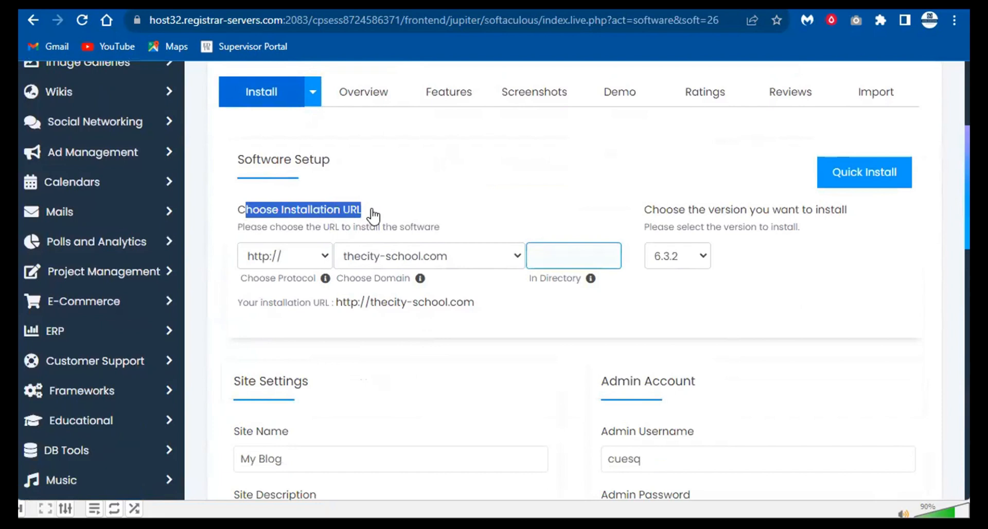
click(268, 256)
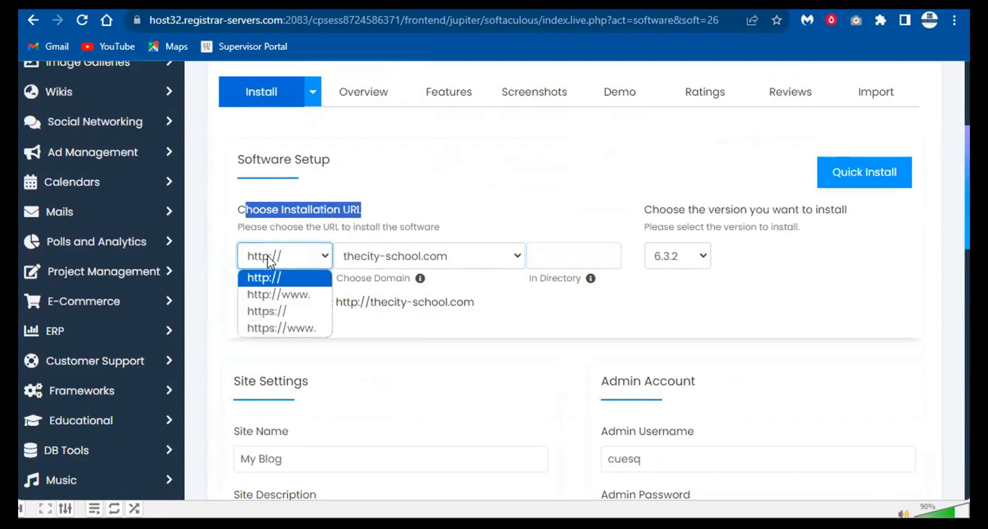
click(267, 257)
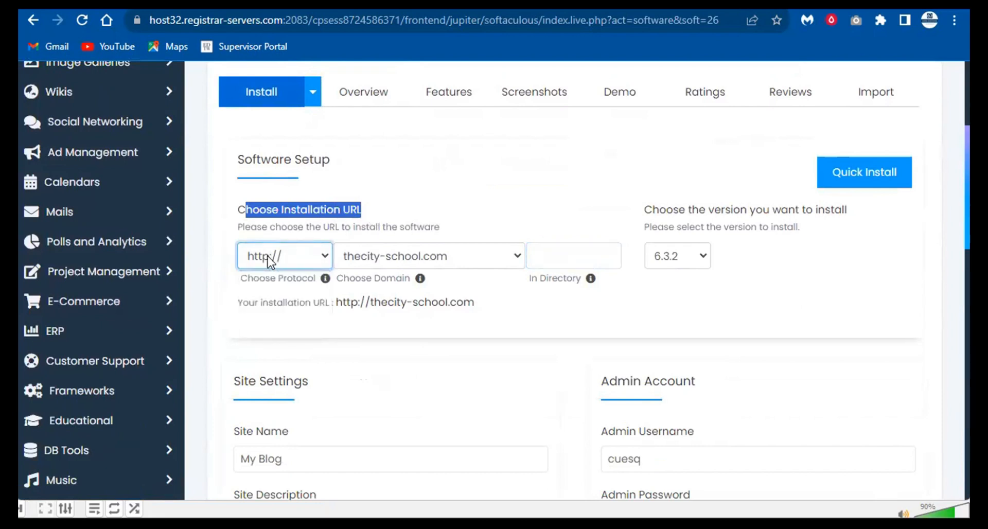
click(315, 259)
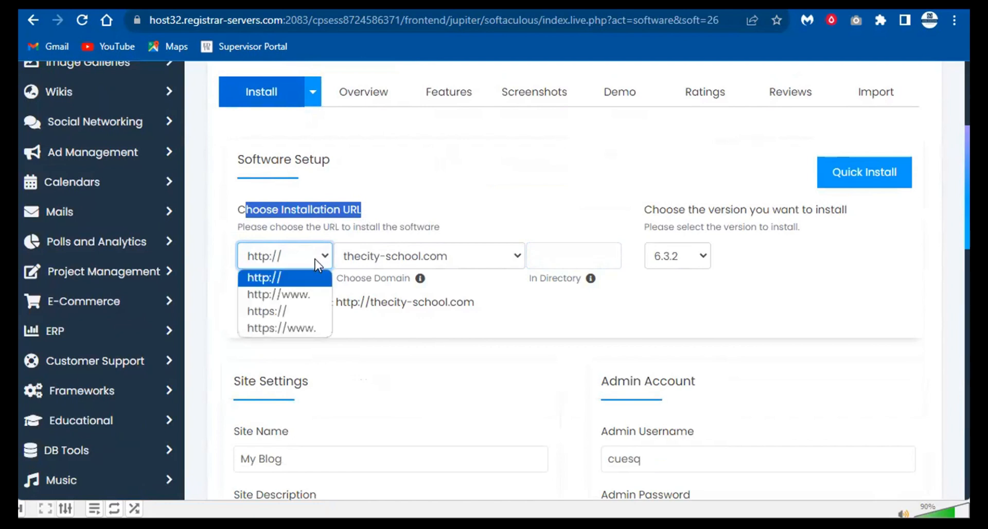
click(297, 311)
click(304, 261)
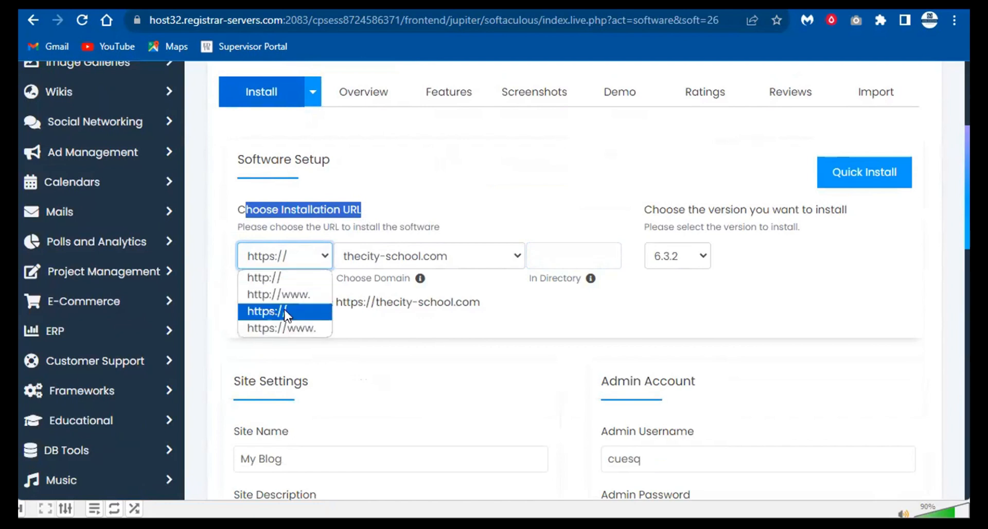
click(285, 315)
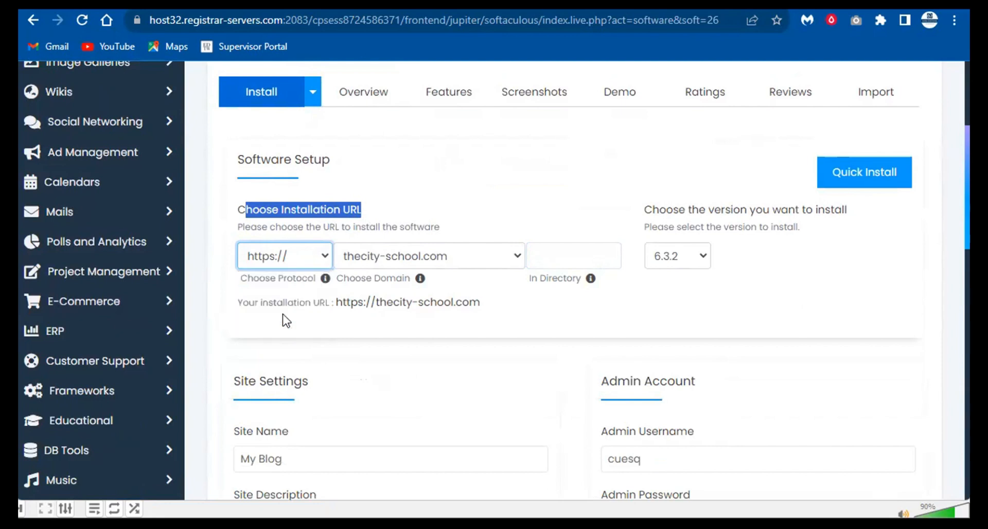
click(289, 265)
click(283, 279)
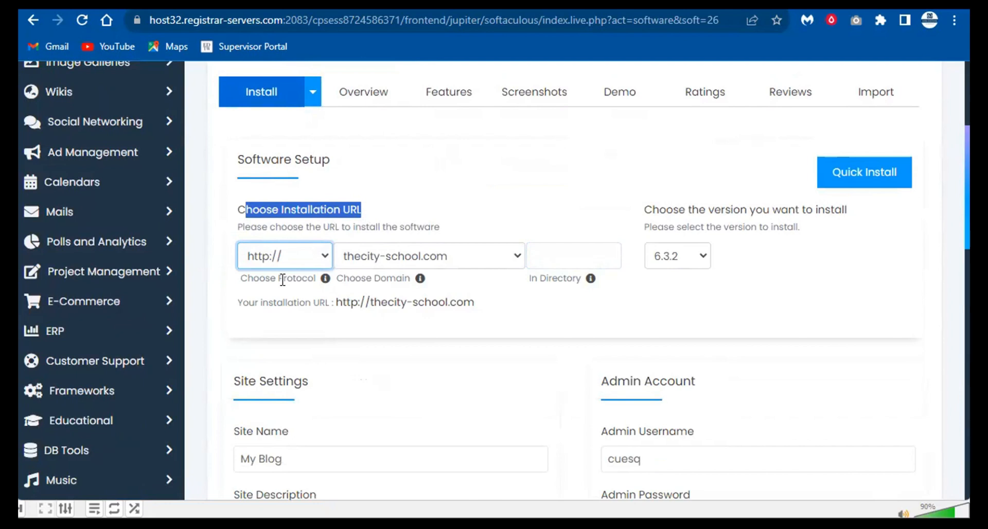
- Change the WordPress version to install from 6.3.2 to 6.2.3
click(695, 256)
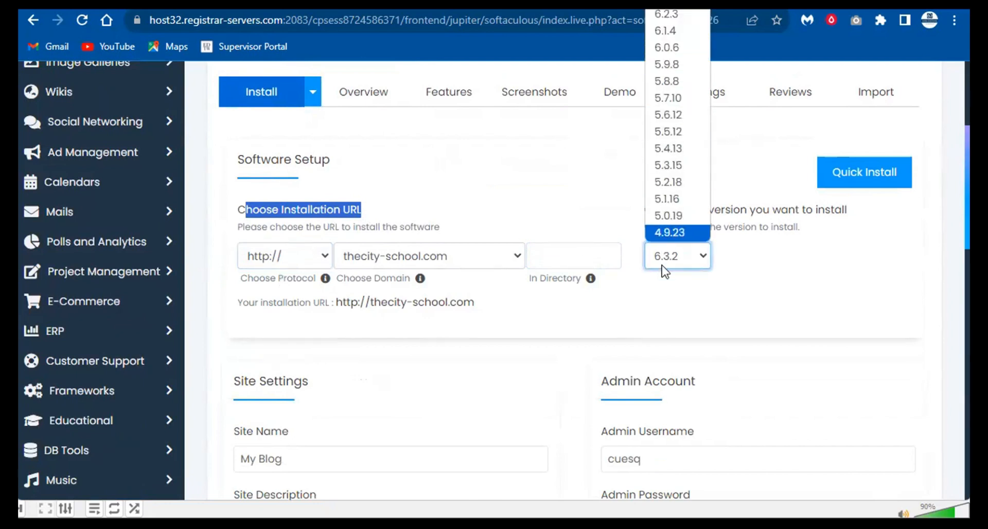
click(680, 280)
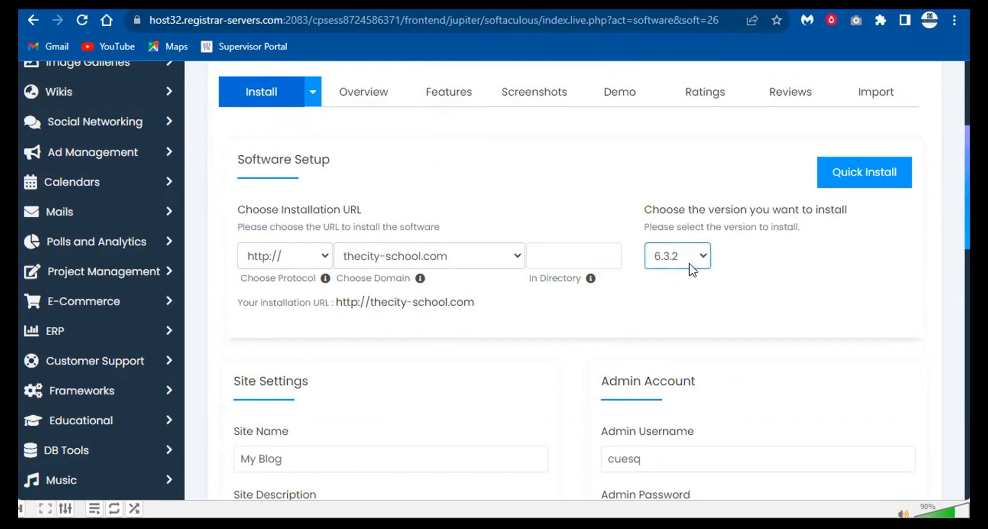
click(691, 264)
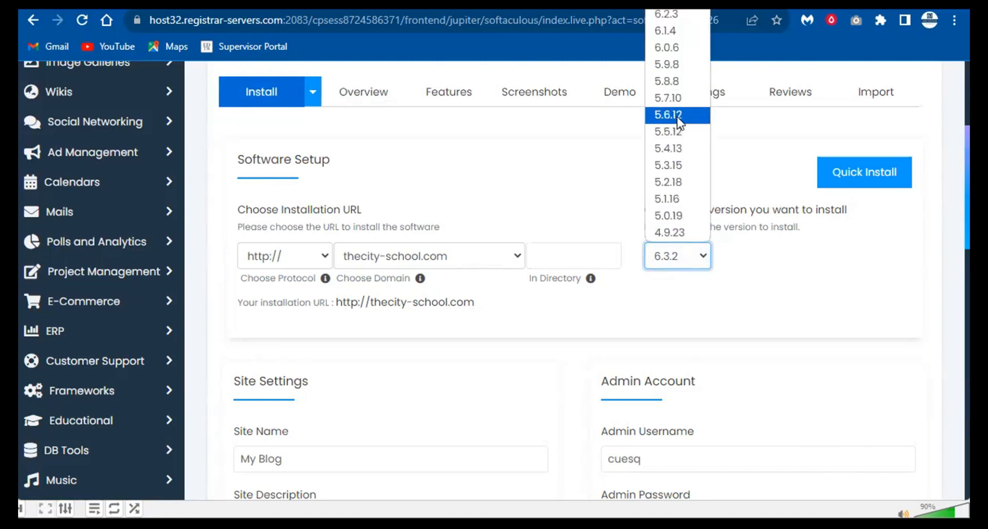
click(678, 167)
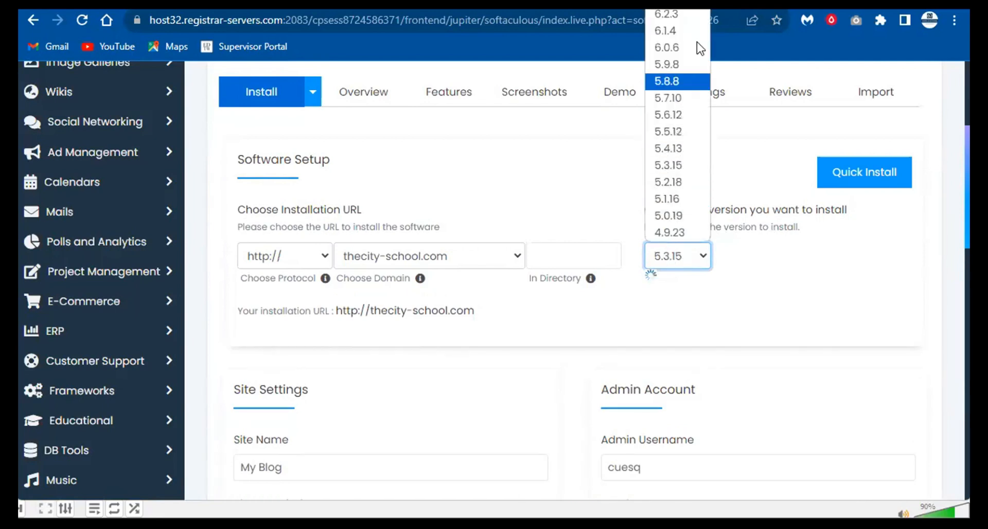
click(690, 15)
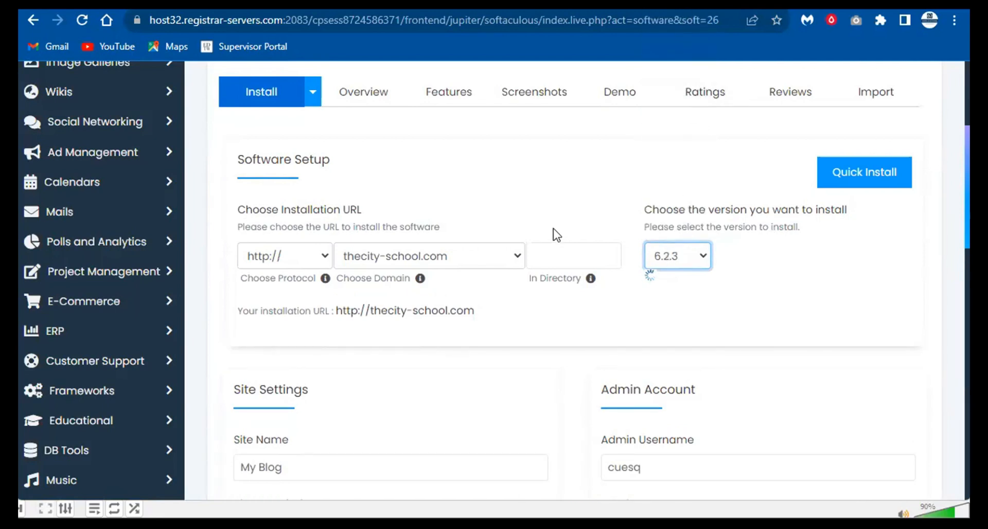
click(573, 256)
click(585, 236)
click(535, 264)
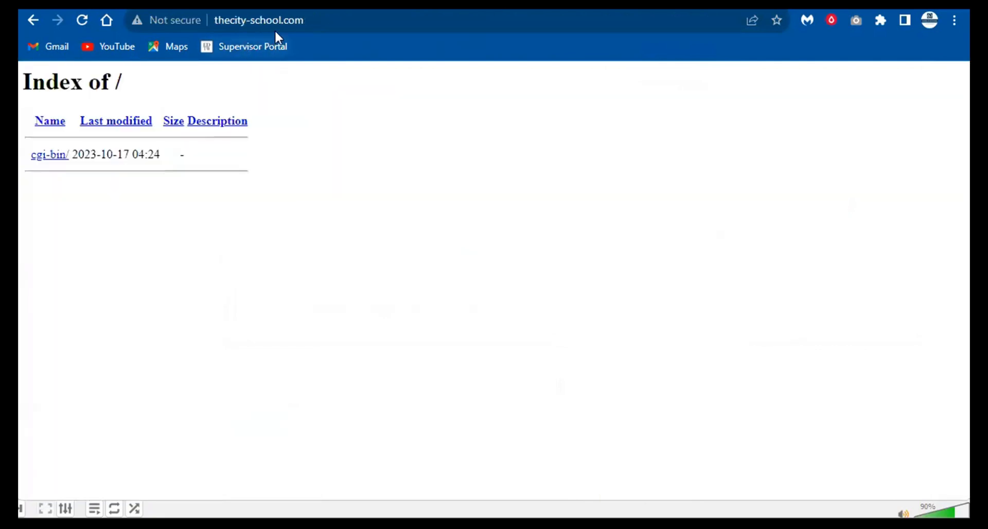
click(309, 20)
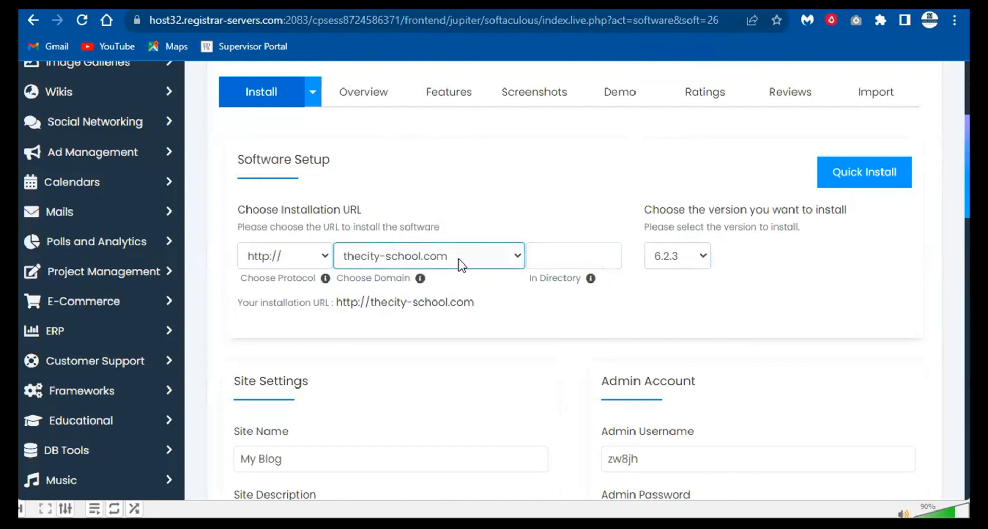
click(536, 255)
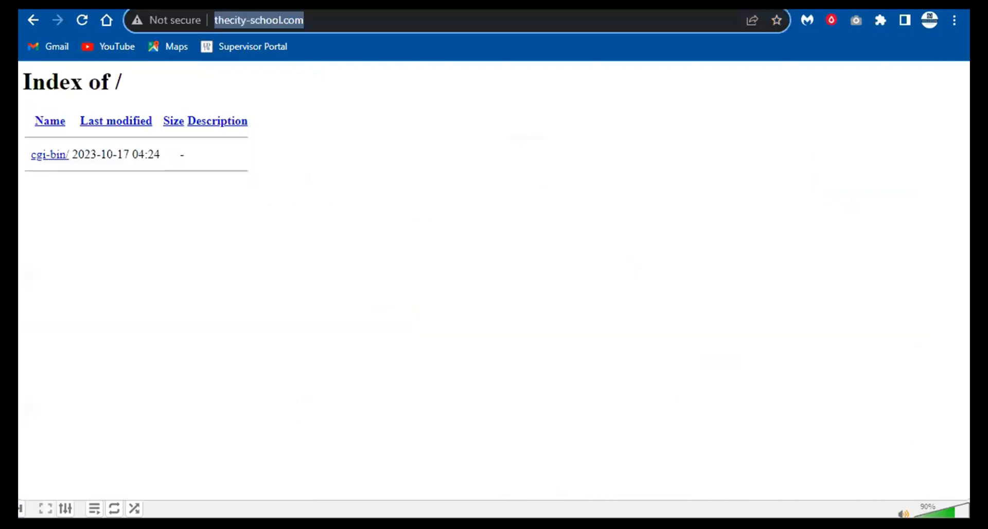
- Append /directory/ to the thecity-school.com address and highlight 'directory' to illustrate subfolder paths
click(414, 25)
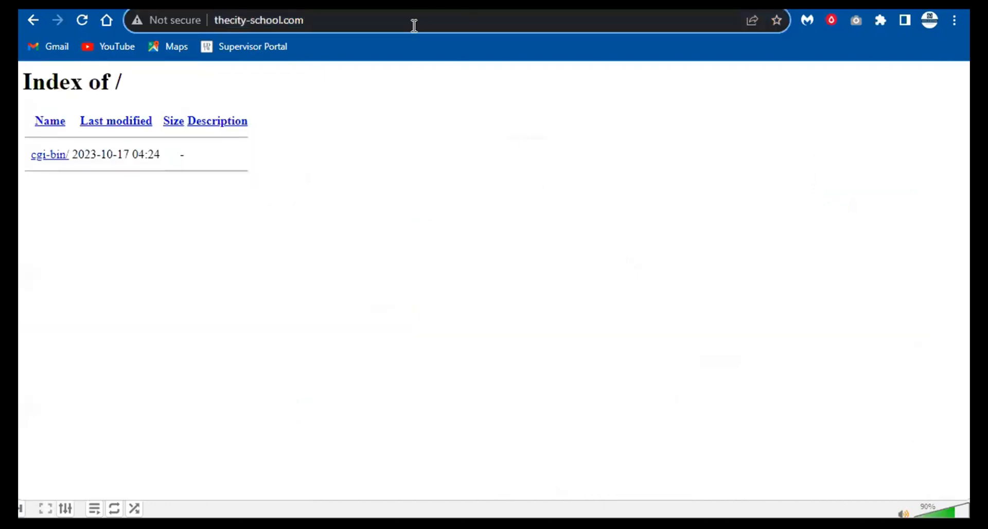
text(/directory/)
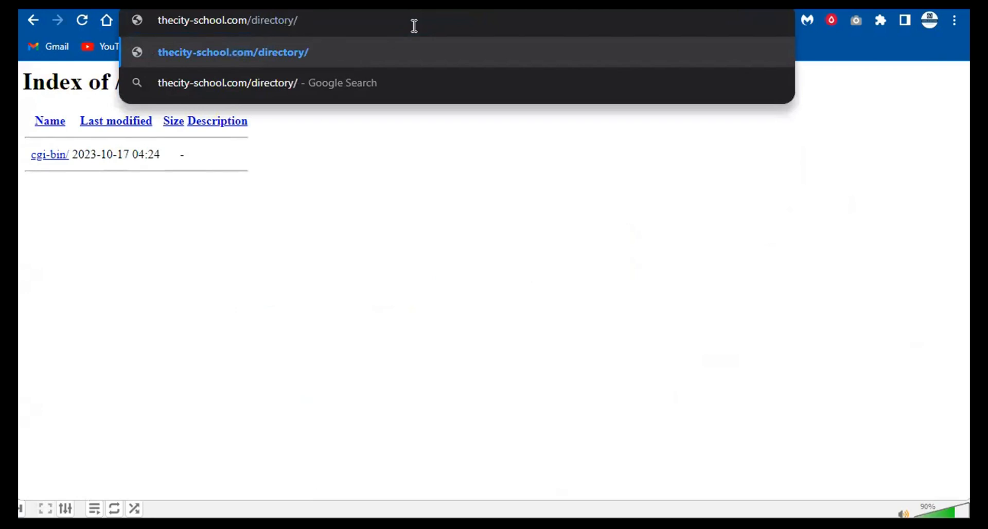
key(Left)
key(ctrl+shift+Right)
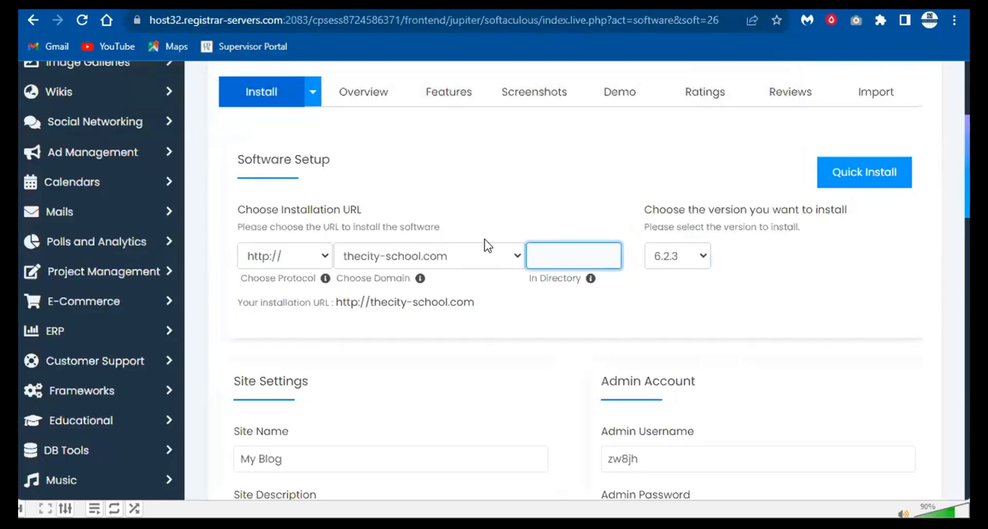
text(wp)
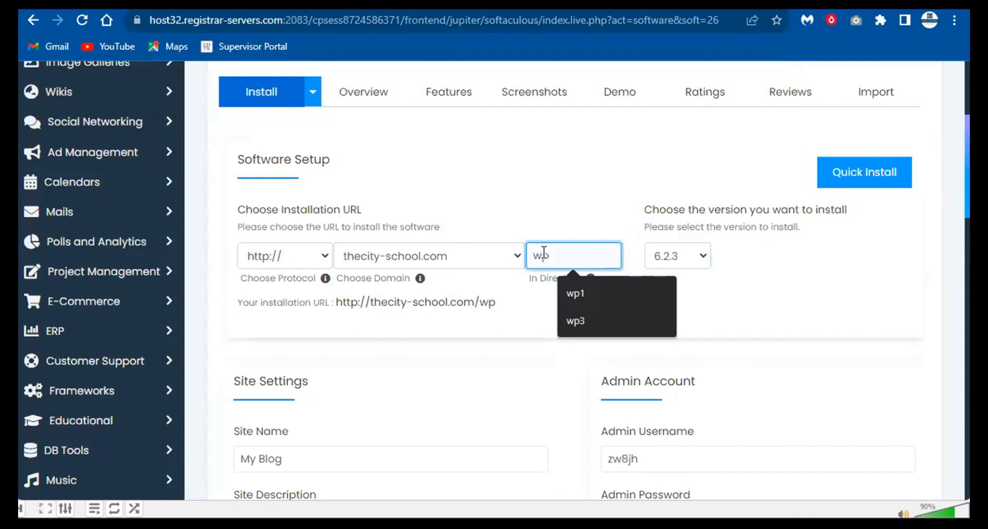
click(571, 215)
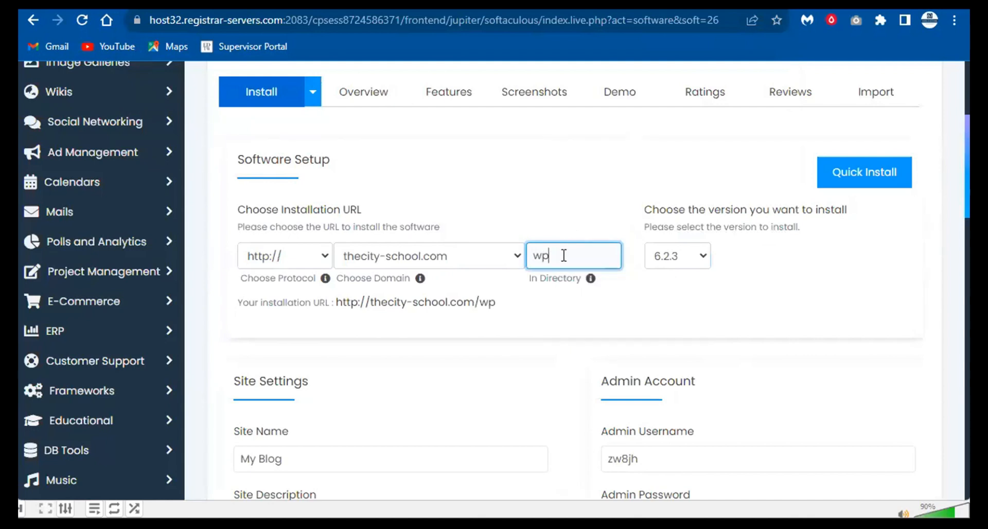
click(339, 311)
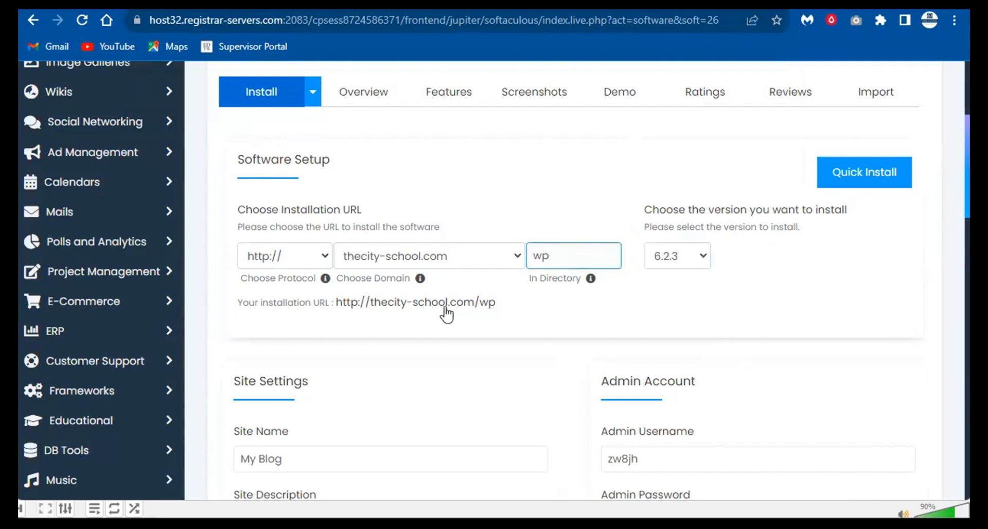
scroll(425, 300, down, 4)
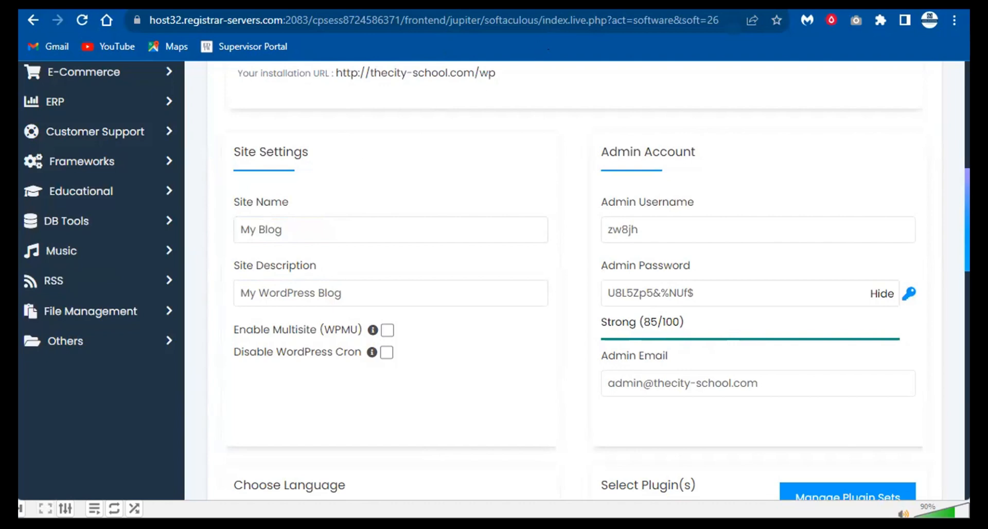
key(ctrl+t)
- Load leaders.com.pk in the new tab, then return to the Softaculous install form
text(lead)
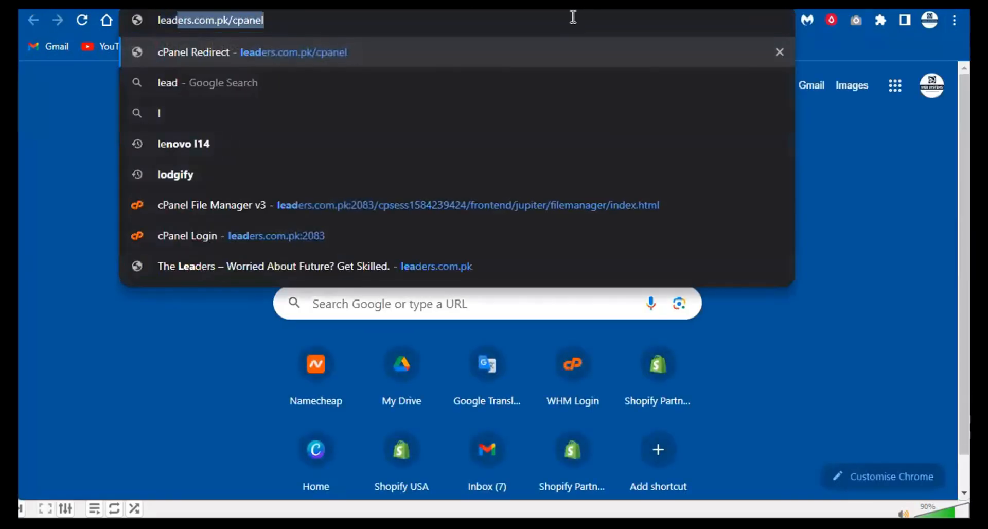
text(ers.com.pk/)
key(Return)
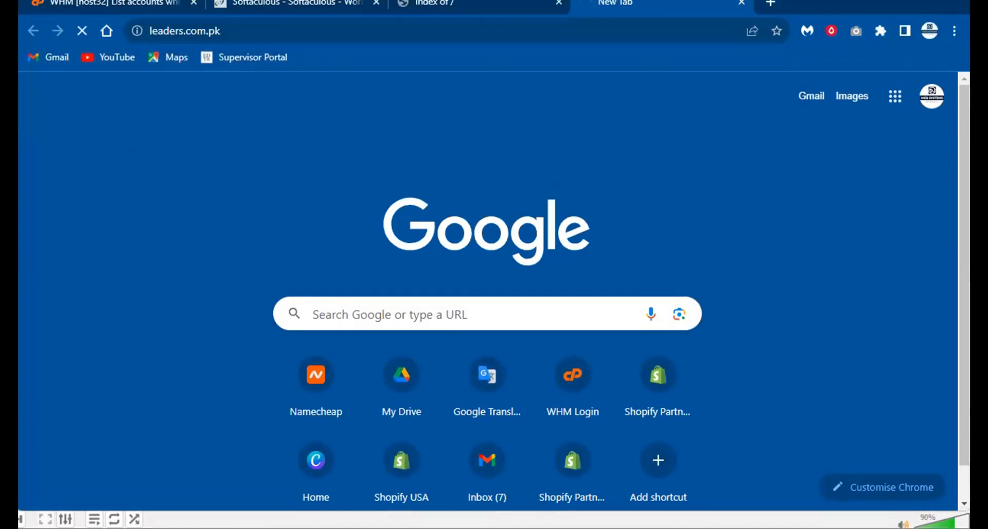
click(524, 1)
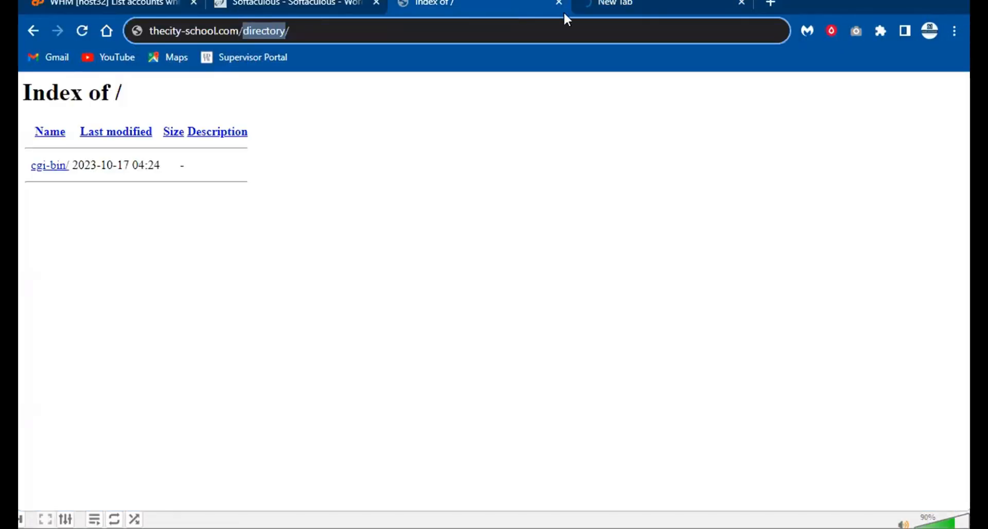
click(263, 4)
click(619, 7)
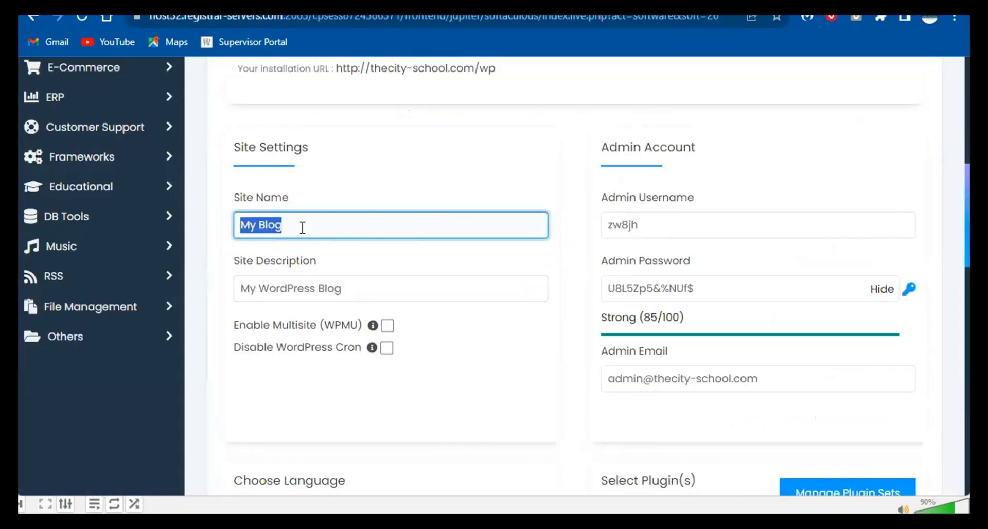
- Set the Site Name to 'The City School'
scroll(309, 227, up, 2)
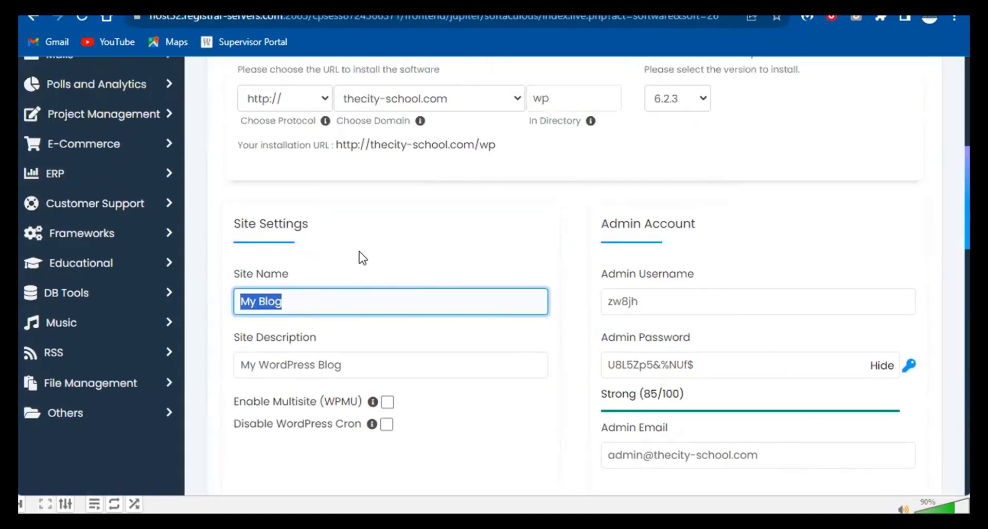
text(The City Sc)
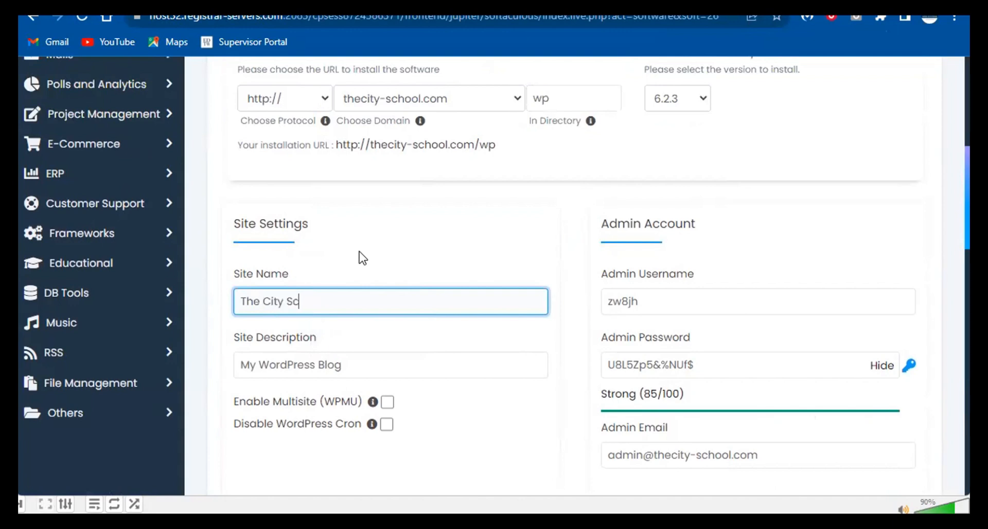
text(hool)
triple_click(327, 370)
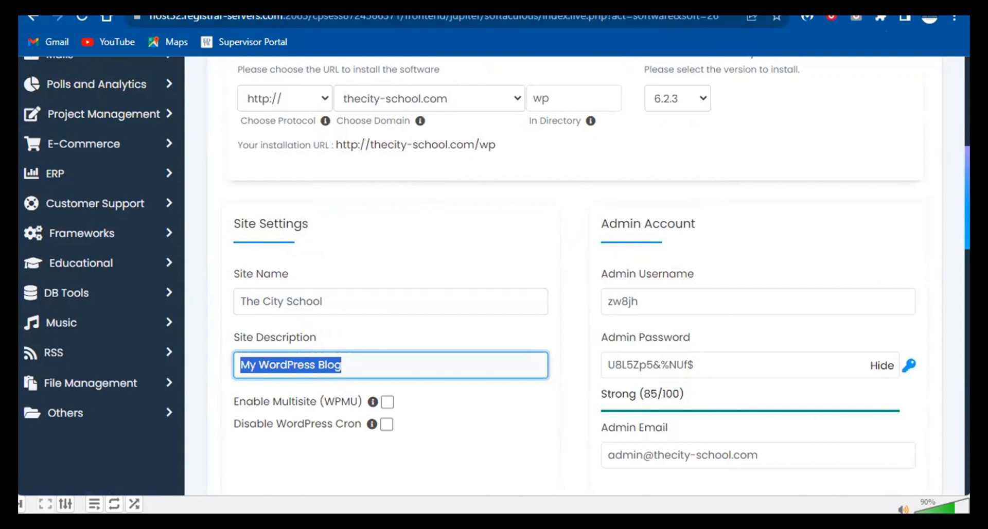
click(386, 361)
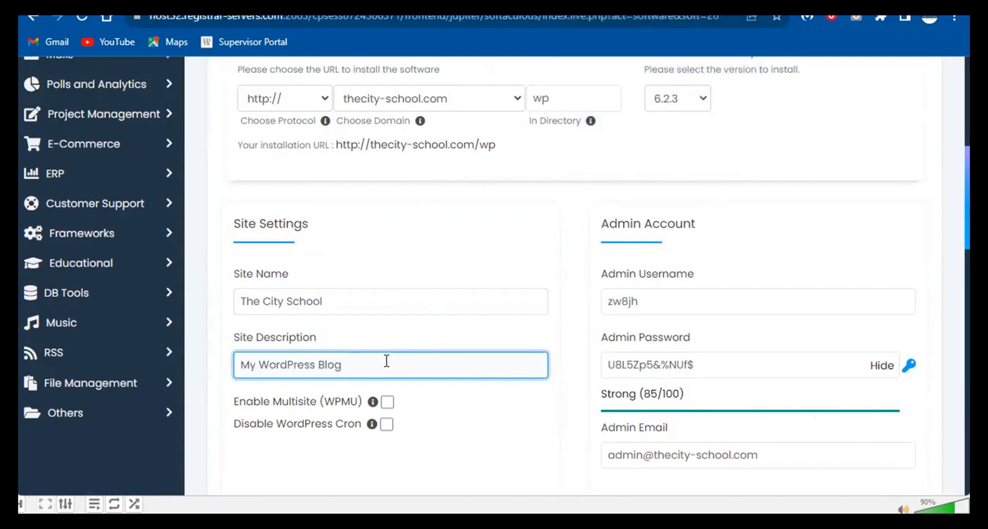
triple_click(387, 361)
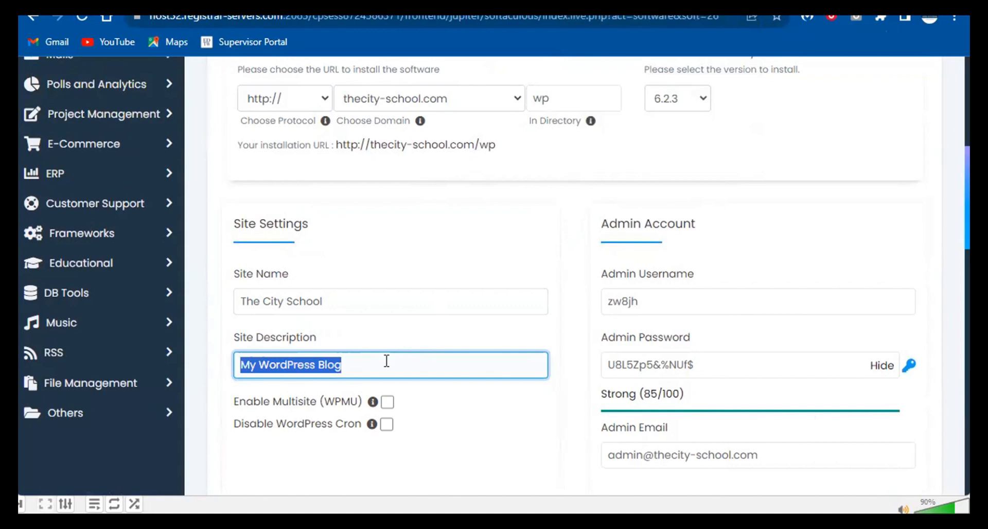
- Replace the site description 'My WordPress Blog' with 'The Best School in Town'
text(The bbes)
key(BackSpace)
key(BackSpace)
key(BackSpace)
key(BackSpace)
key(BackSpace)
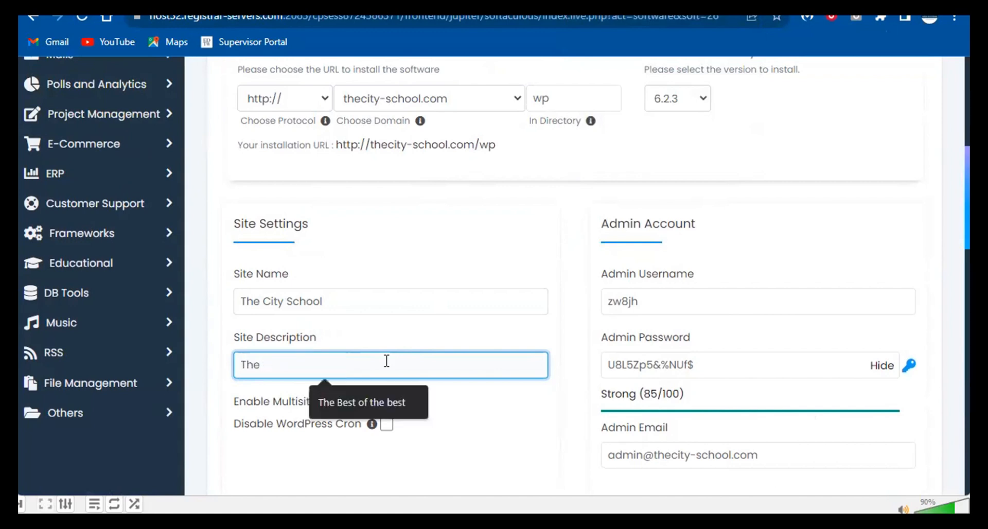
text(b)
key(BackSpace)
text(Best s)
key(BackSpace)
text(School in Town)
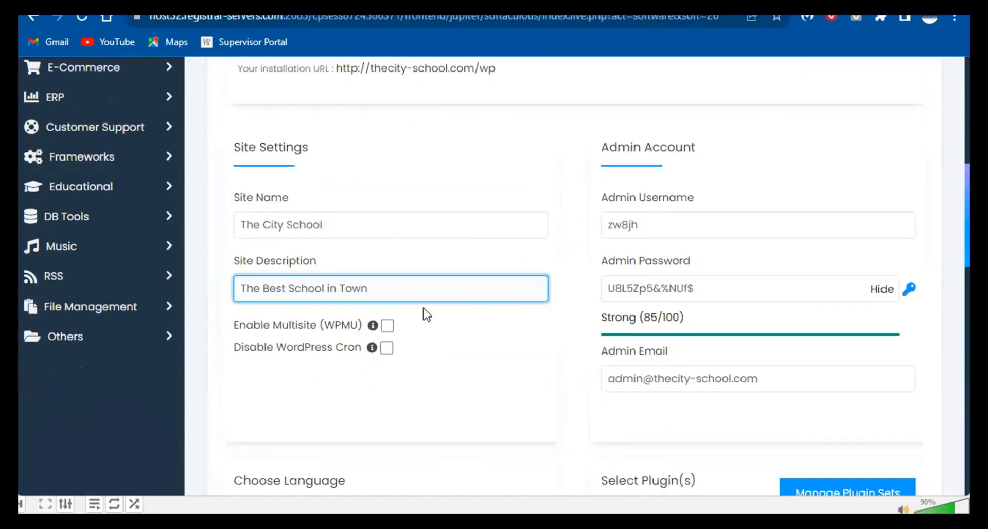
scroll(424, 314, down, 2)
- Try changing the admin username, then undo to keep the generated one
click(625, 219)
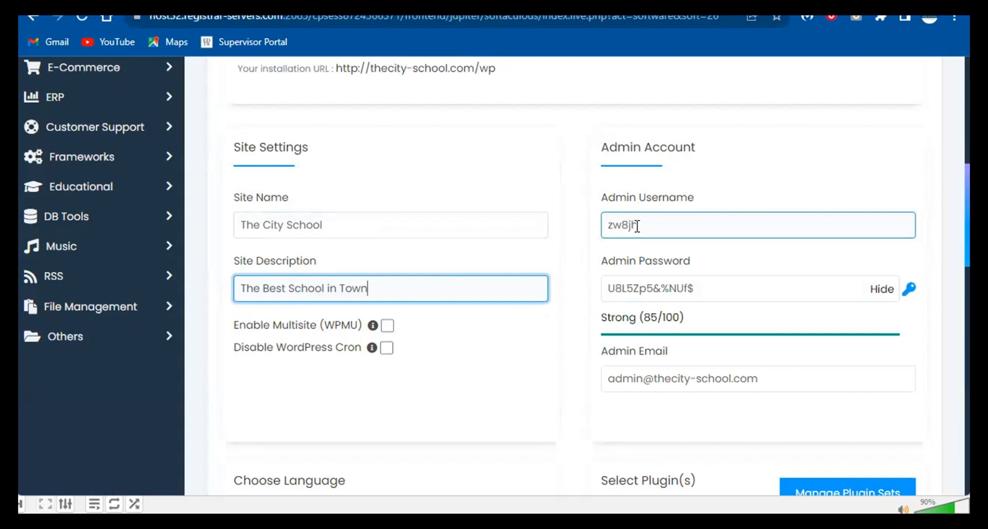
drag(647, 225, 603, 222)
double_click(631, 228)
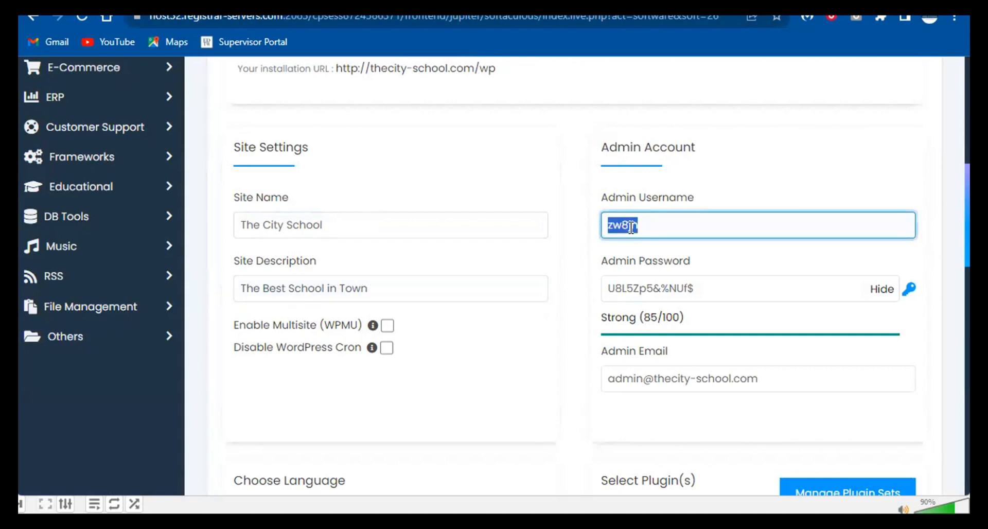
text(admin)
key(ctrl+z)
- Copy the generated admin password and username into a Notepad note
drag(714, 286, 618, 285)
key(ctrl+c)
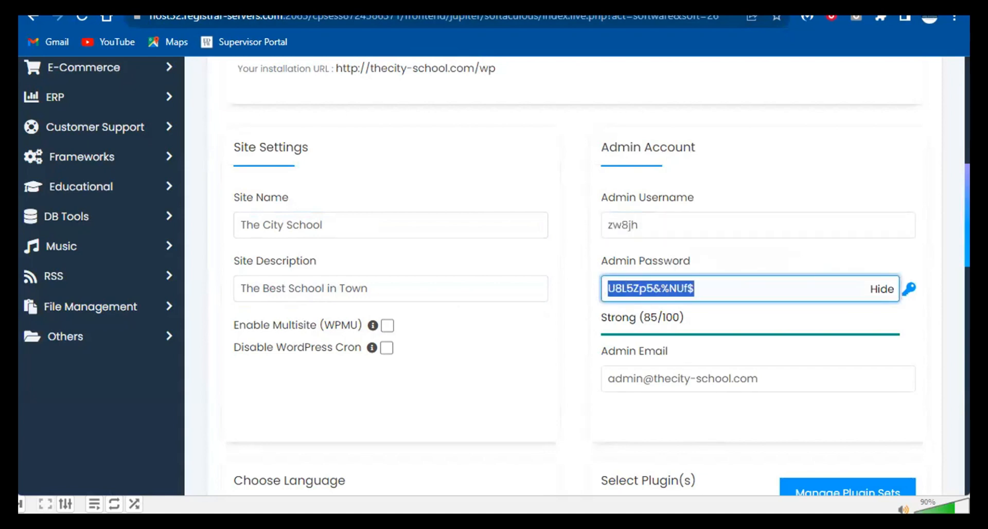
click(721, 509)
key(ctrl+v)
key(Return)
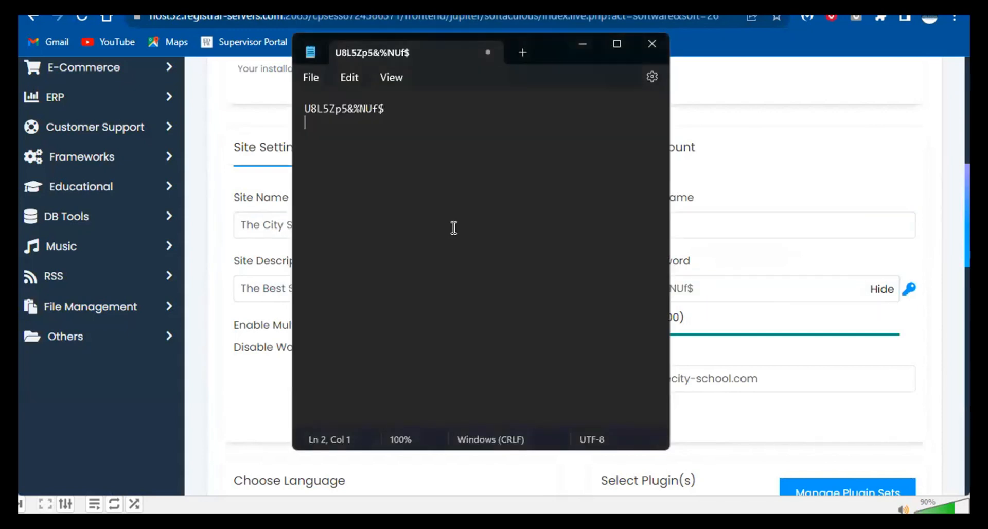
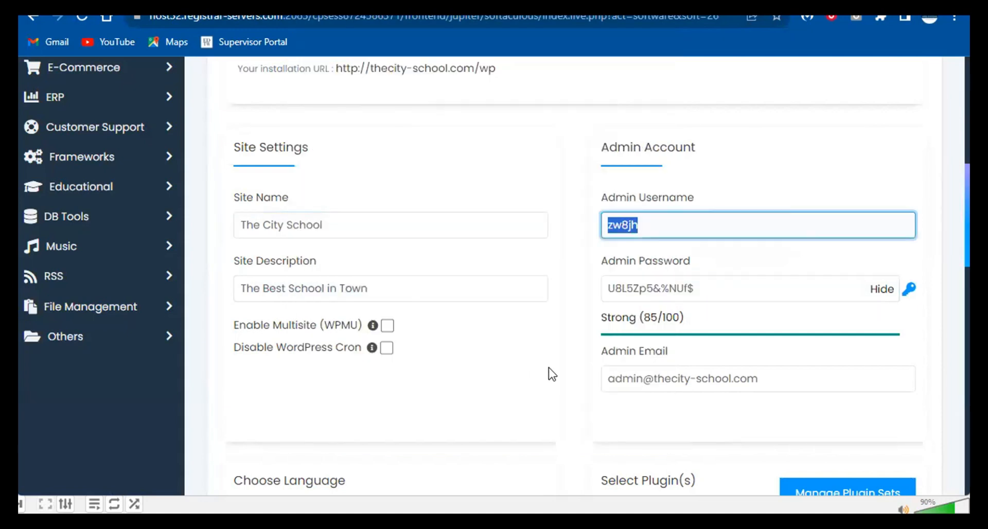
scroll(664, 340, down, 2)
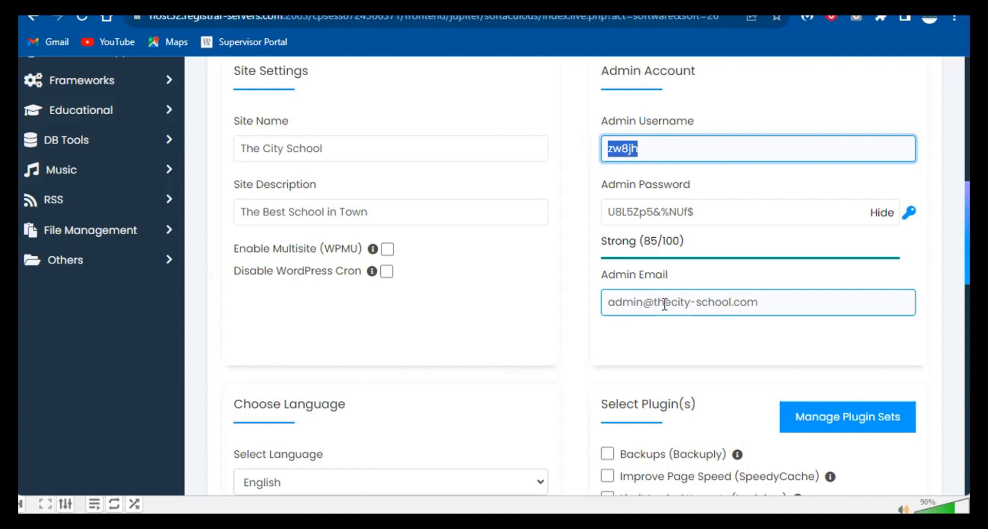
- Keep English as the site language and tick the Limit Login Attempts (Loginizer) plugin
click(587, 327)
scroll(551, 325, down, 5)
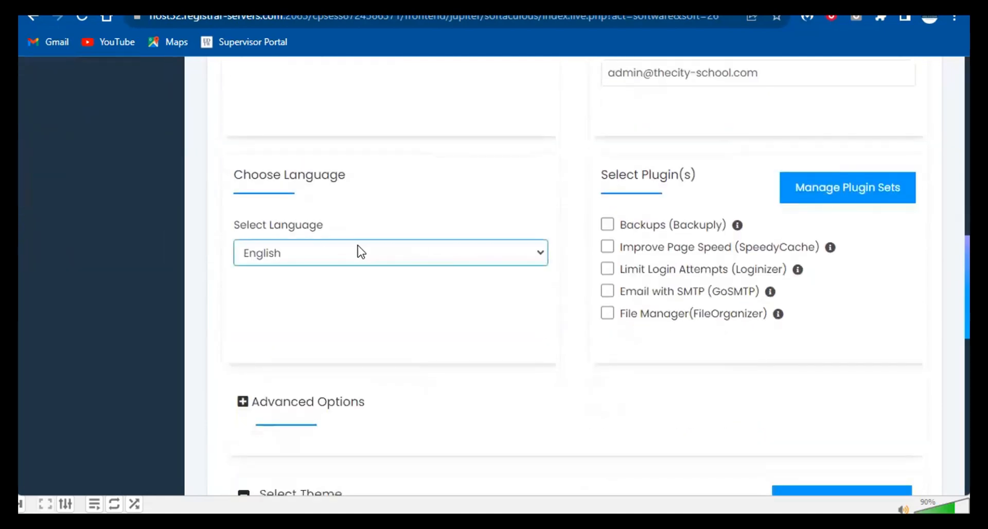
click(369, 255)
click(373, 255)
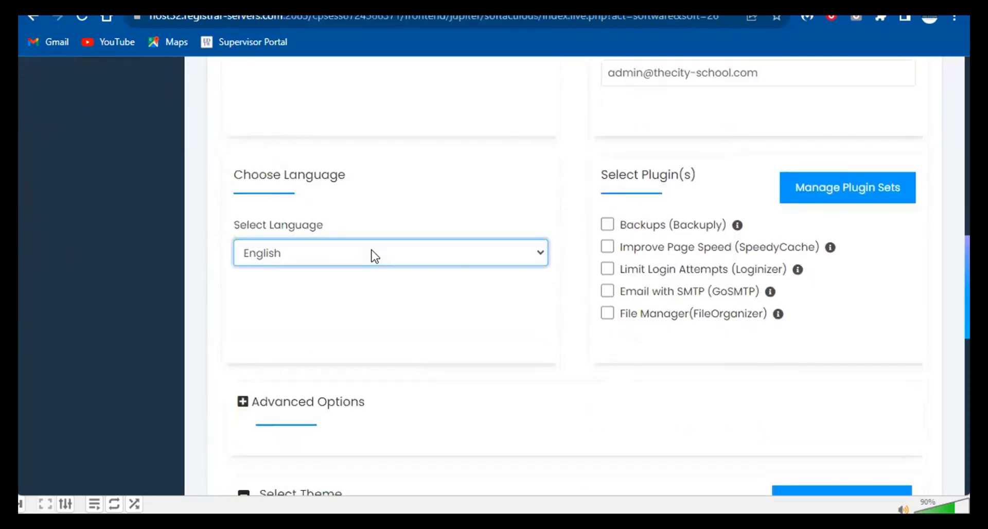
click(372, 256)
click(371, 255)
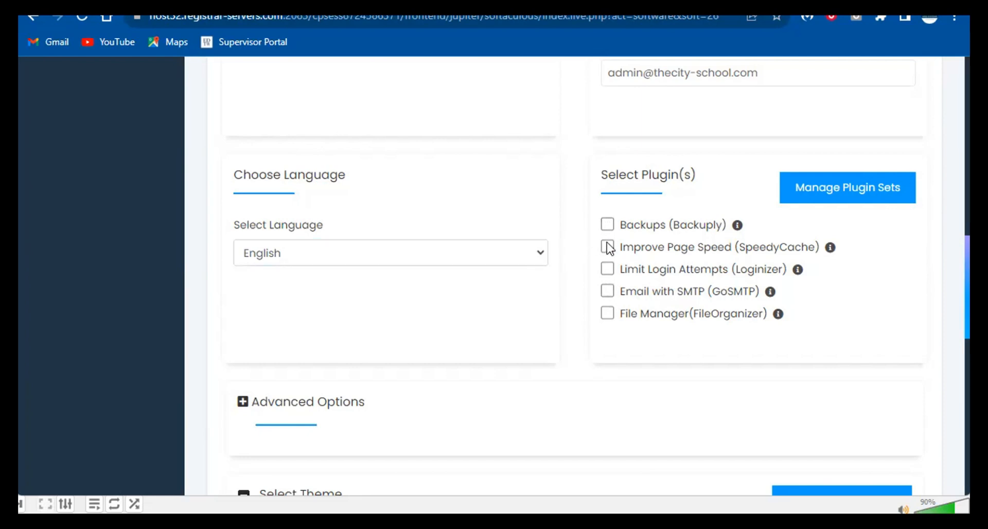
click(610, 268)
mouse_move(800, 278)
- Expand Advanced Options and replace the database name suffix 08 with test1
scroll(525, 273, down, 3)
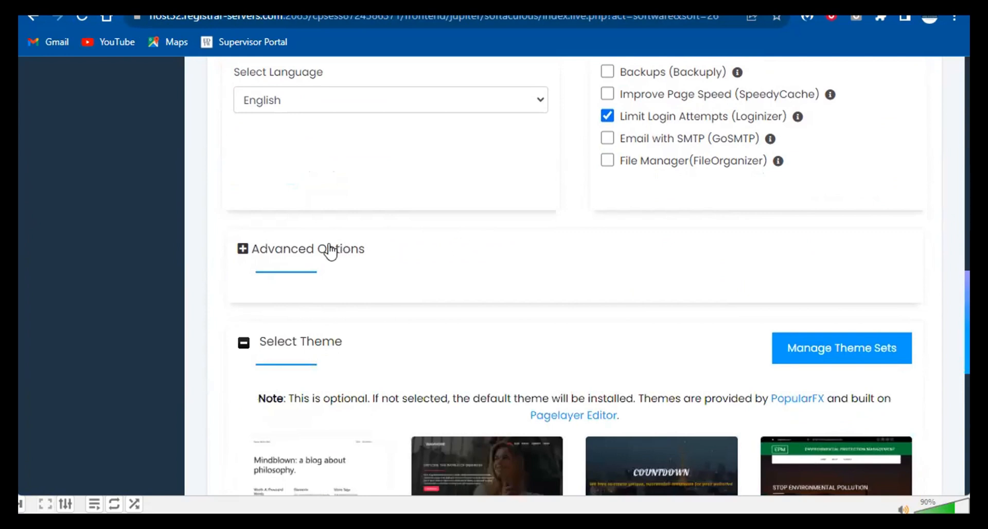
click(331, 251)
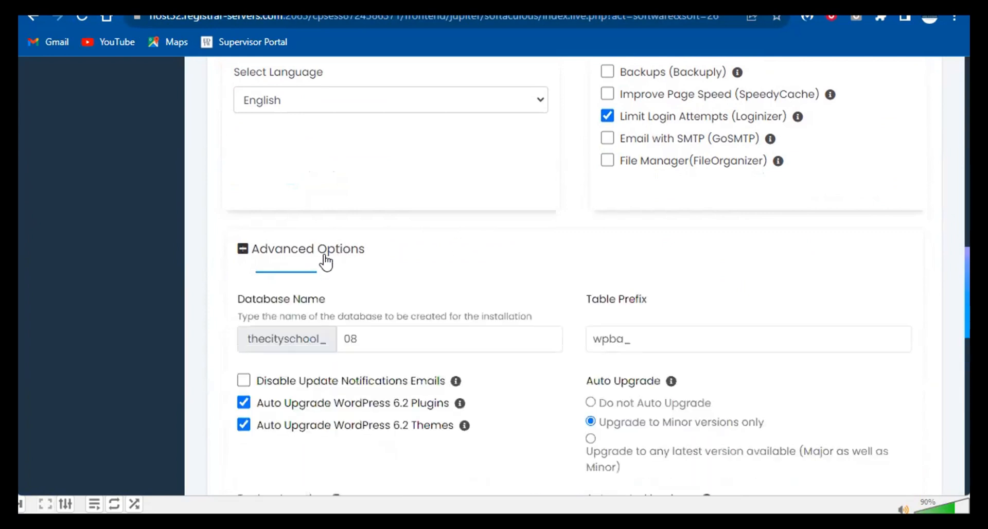
scroll(431, 313, down, 2)
click(382, 265)
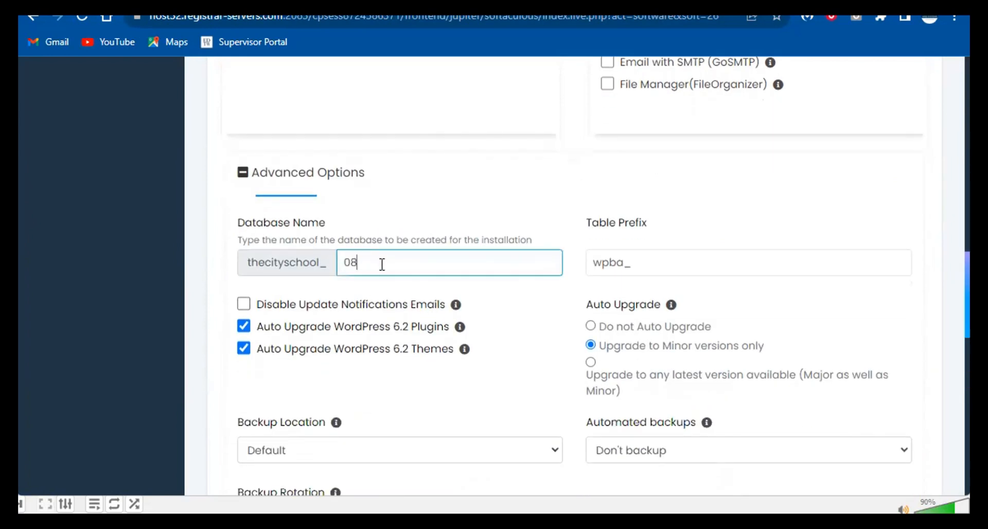
double_click(382, 264)
click(335, 186)
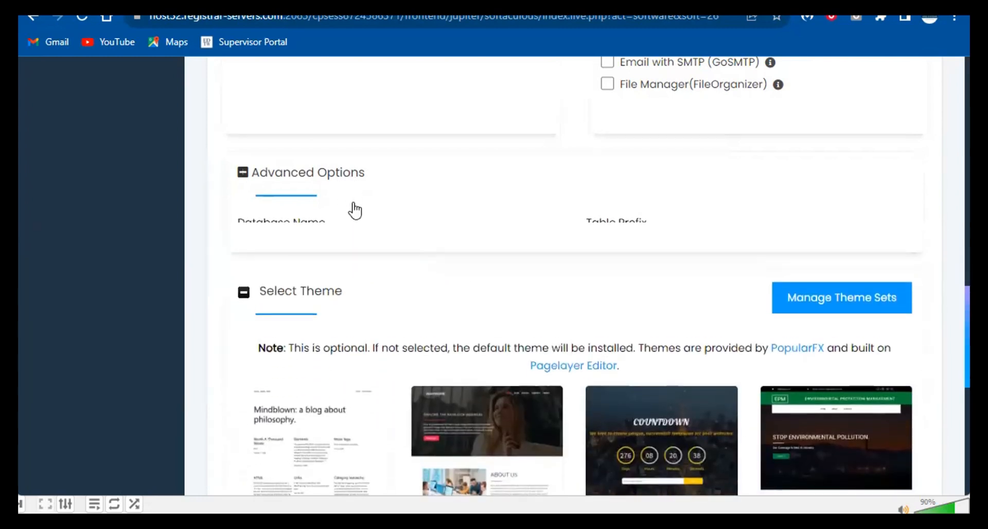
double_click(357, 261)
click(346, 192)
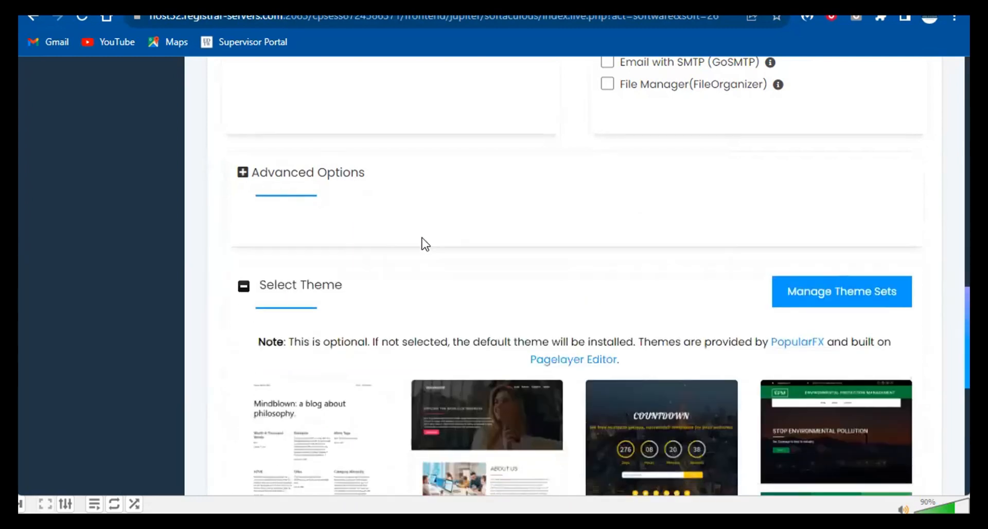
click(399, 196)
drag(342, 262, 397, 264)
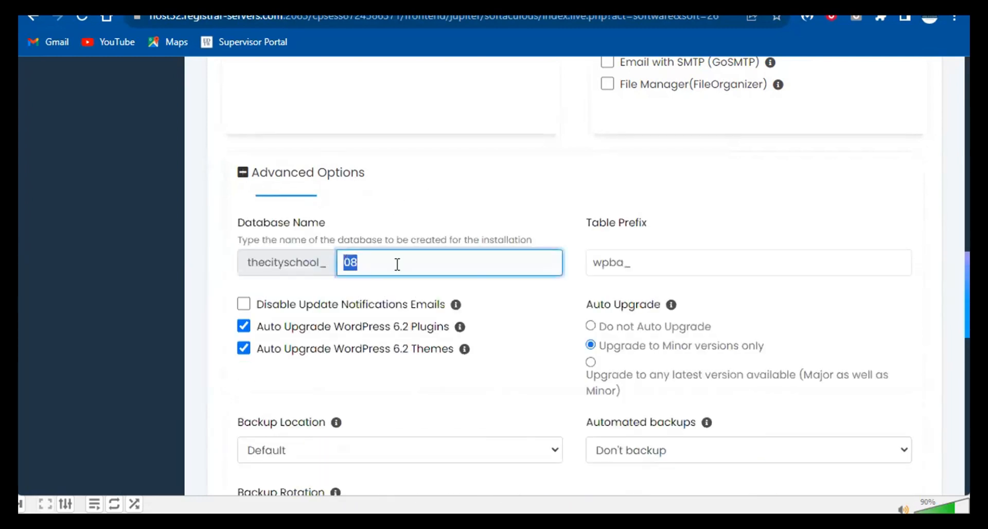
click(366, 257)
double_click(351, 262)
text(test1)
- Keep the wpba_ table prefix, collapse Advanced Options and scroll down to the Install button
click(658, 264)
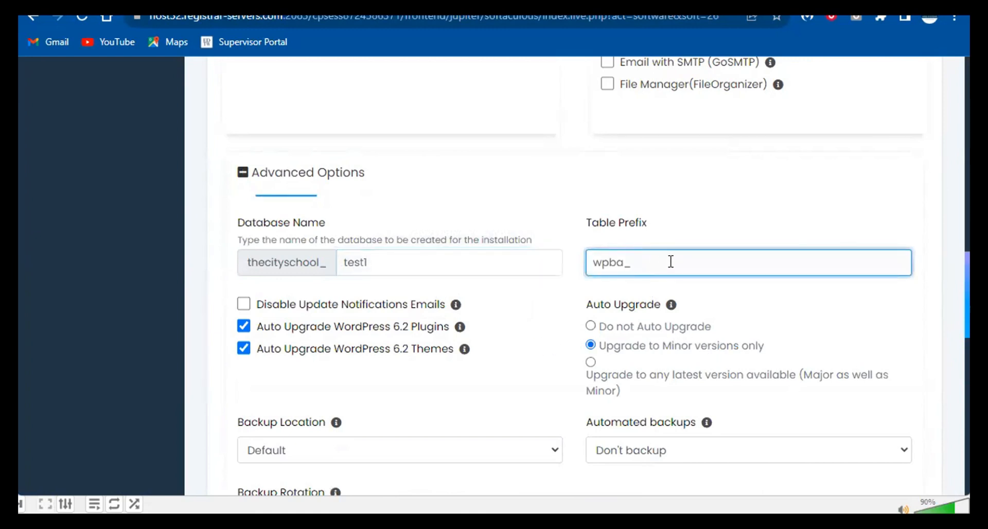
drag(671, 261, 605, 256)
click(348, 177)
click(349, 178)
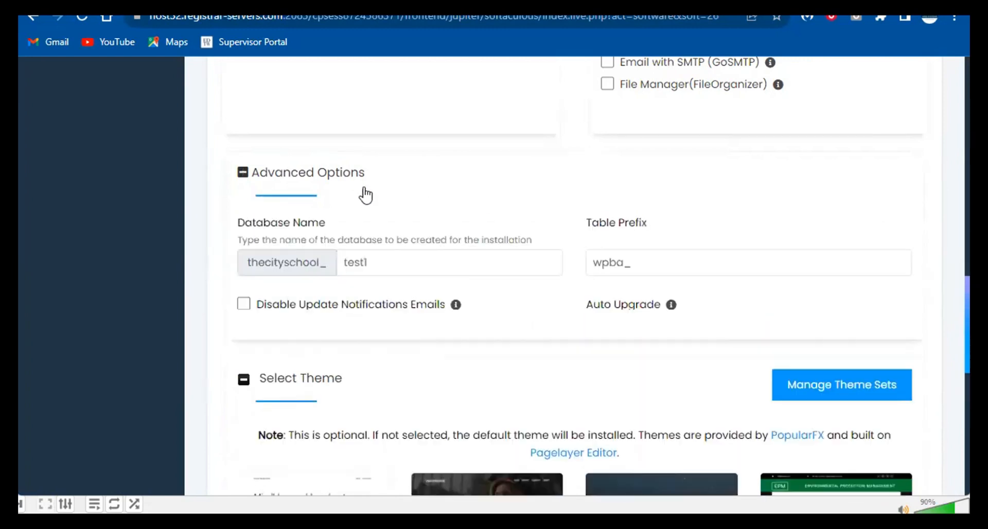
scroll(340, 363, down, 3)
scroll(366, 328, up, 3)
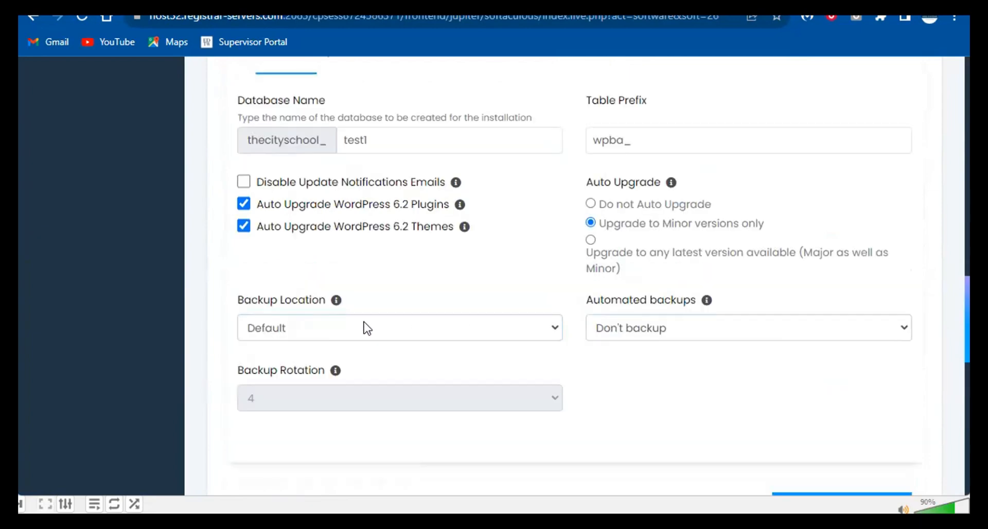
click(386, 195)
scroll(349, 260, down, 3)
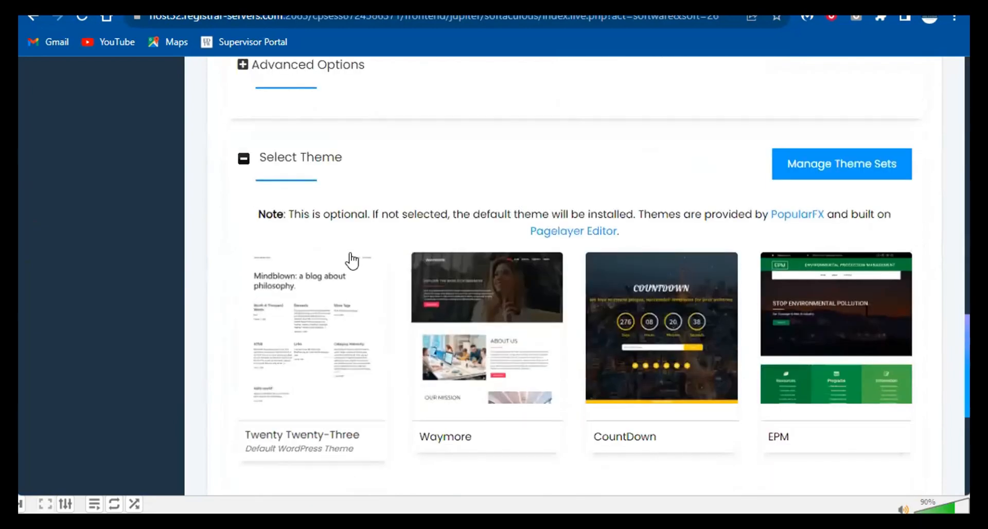
scroll(601, 283, down, 5)
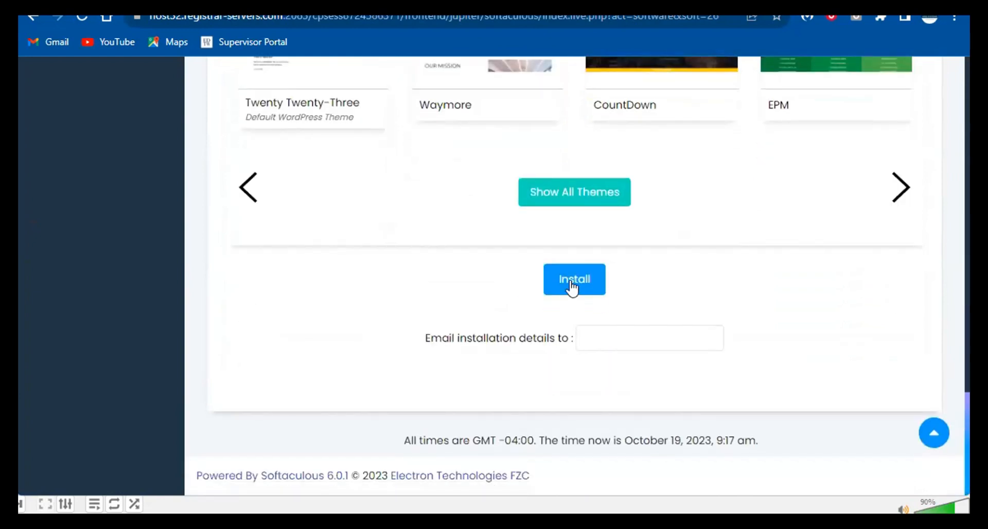
- Install WordPress at thecity-school.com/wp and check the installed version
click(572, 283)
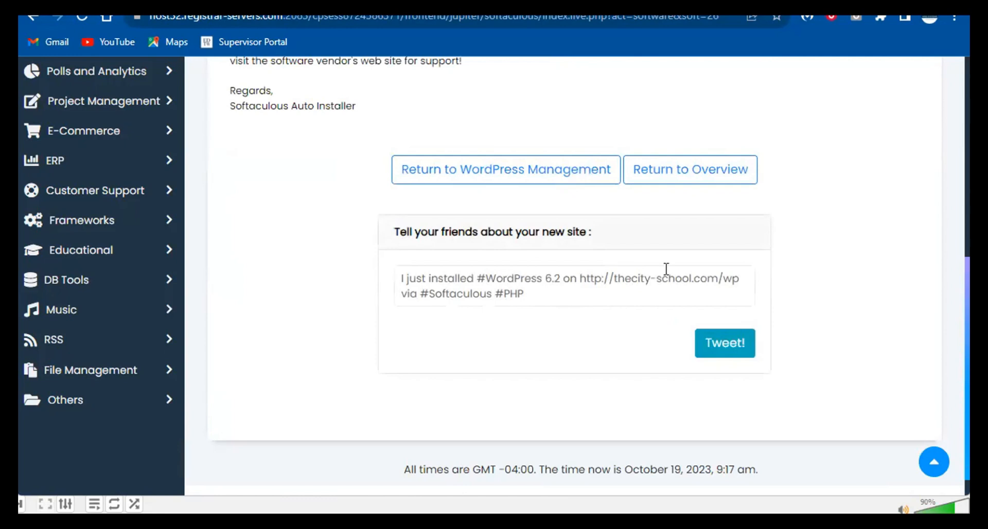
scroll(666, 268, up, 4)
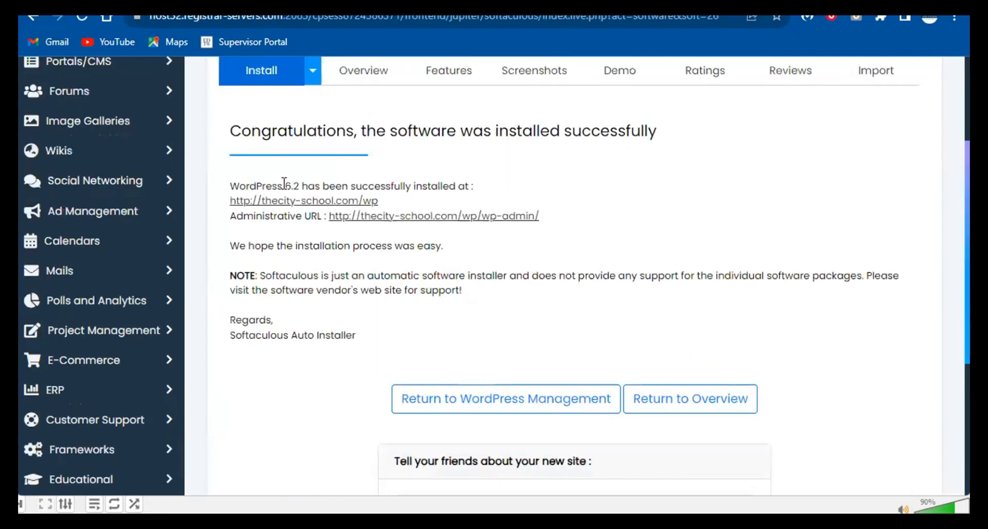
drag(284, 183, 315, 185)
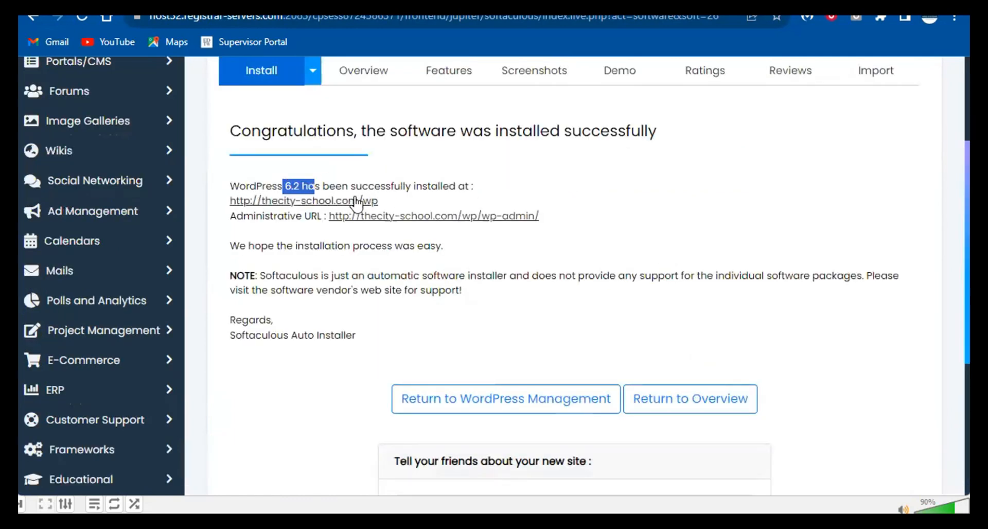
click(399, 198)
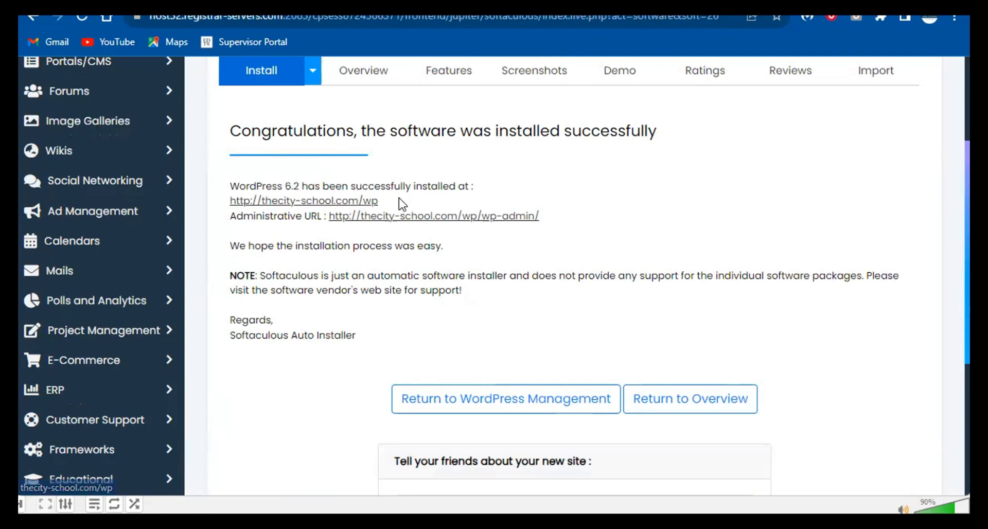
- Open the new site and its admin page in new tabs, then view the site
right_click(353, 202)
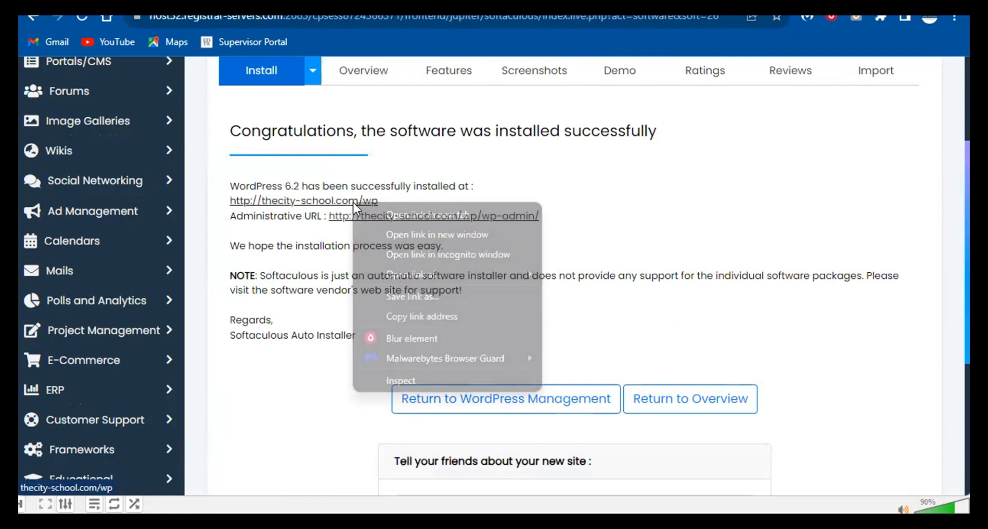
click(363, 209)
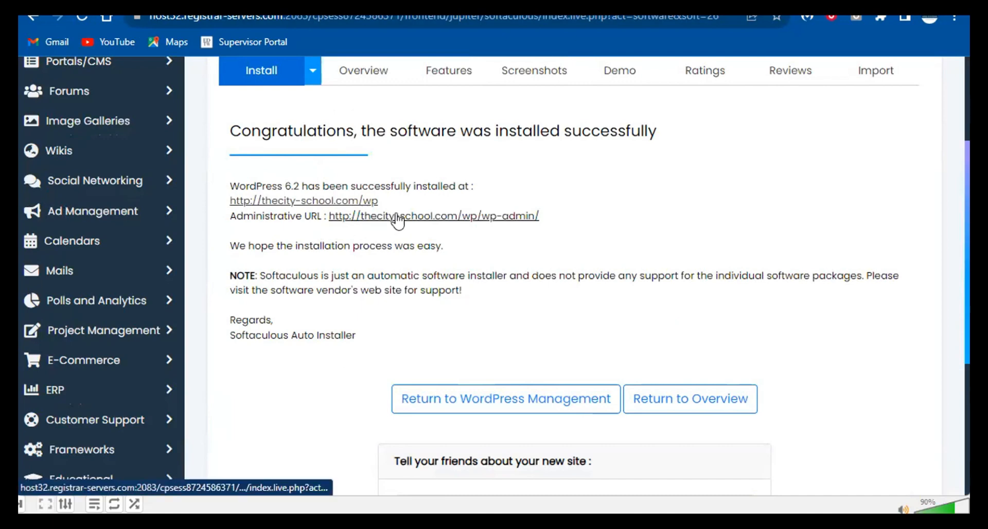
right_click(419, 224)
click(432, 229)
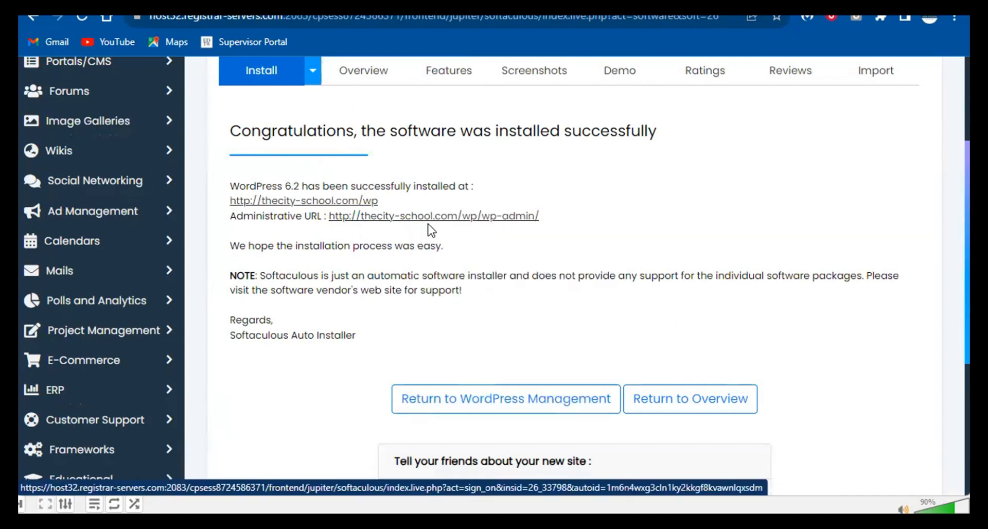
click(420, 2)
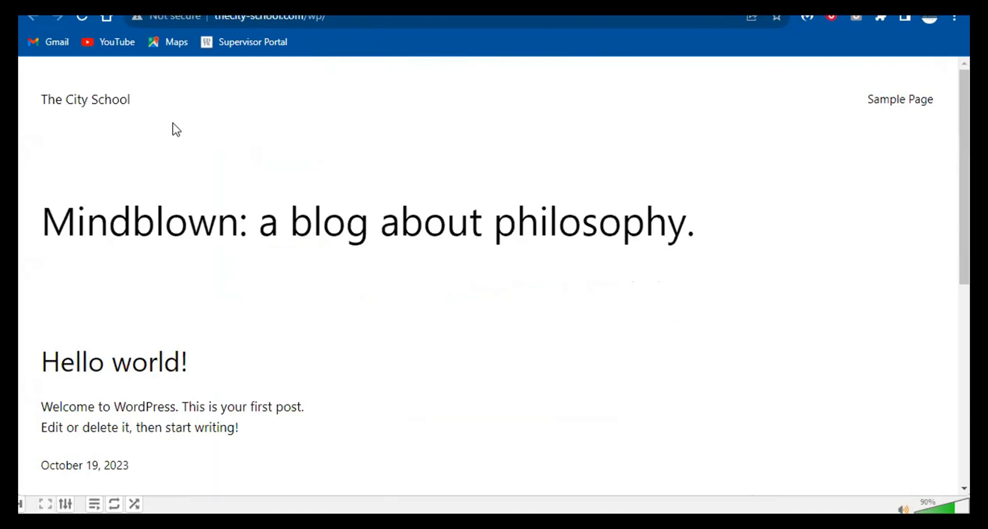
- Scroll through The City School front page, then switch to the wp-admin dashboard tab
scroll(170, 165, down, 5)
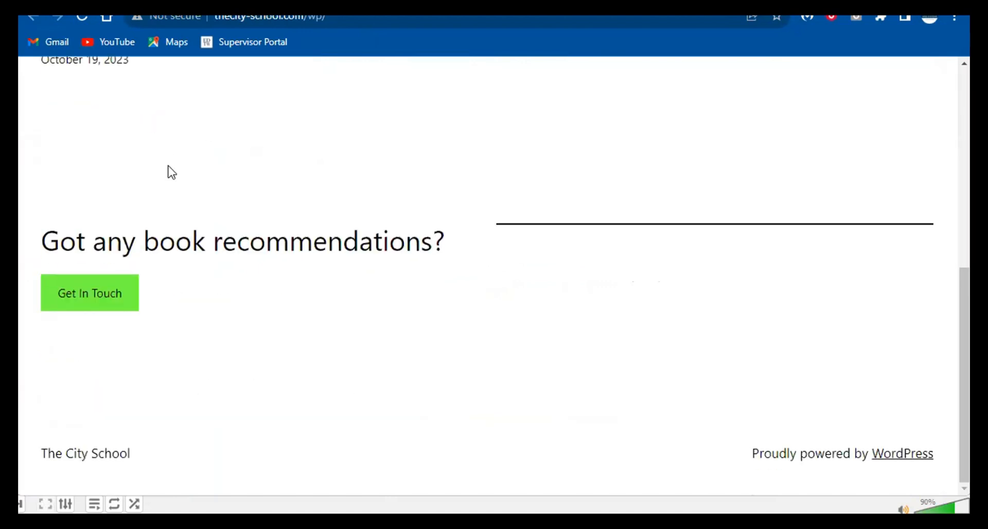
scroll(168, 168, up, 5)
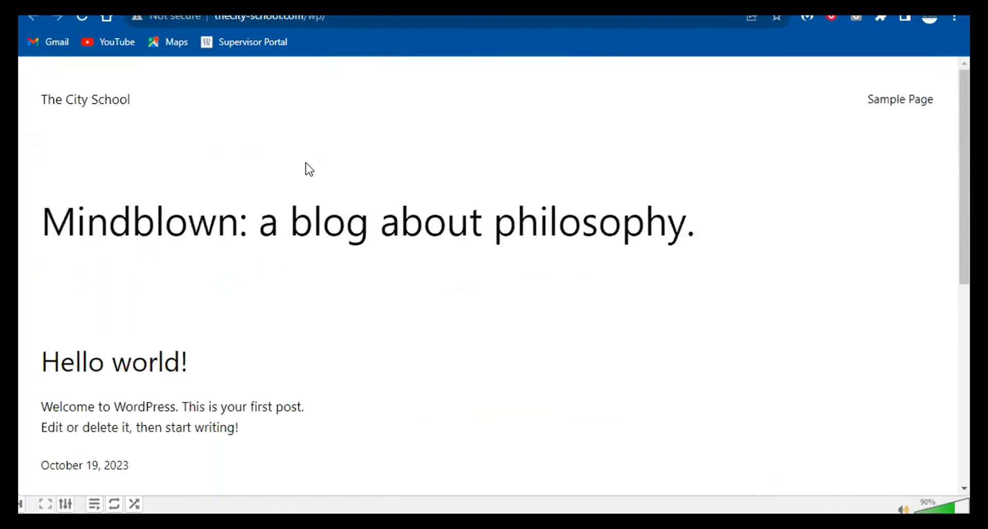
click(268, 3)
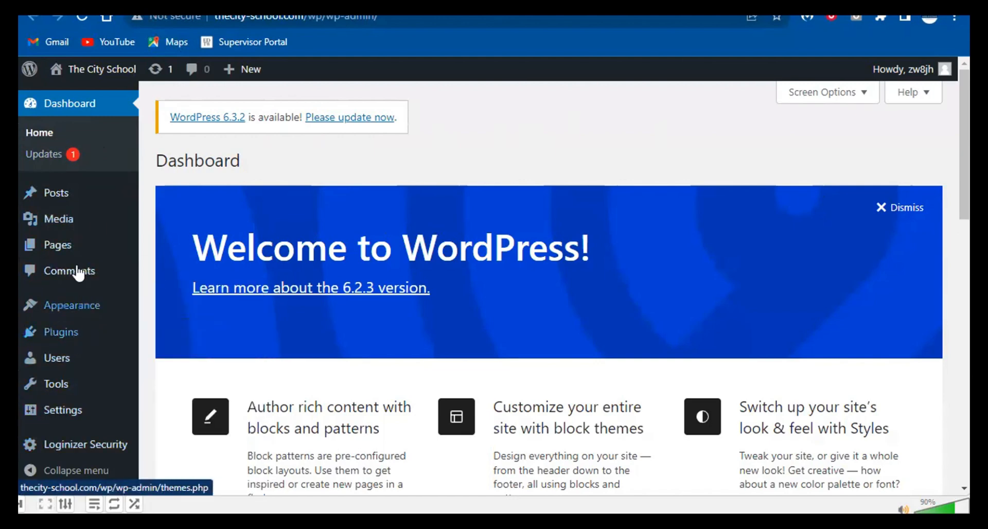
- Dismiss the Welcome to WordPress panel so Site Health Status, At a Glance and Quick Draft lead
scroll(419, 282, down, 10)
scroll(293, 276, up, 10)
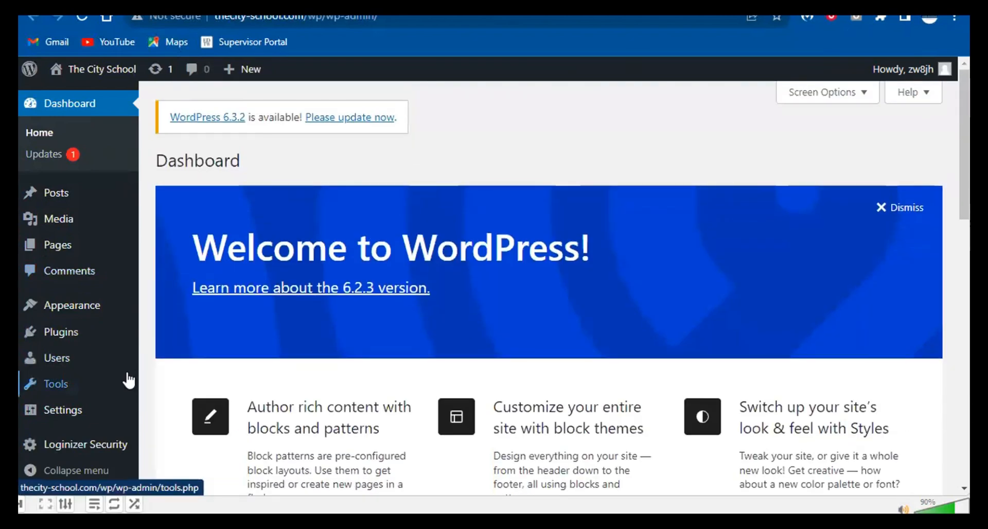
mouse_move(67, 456)
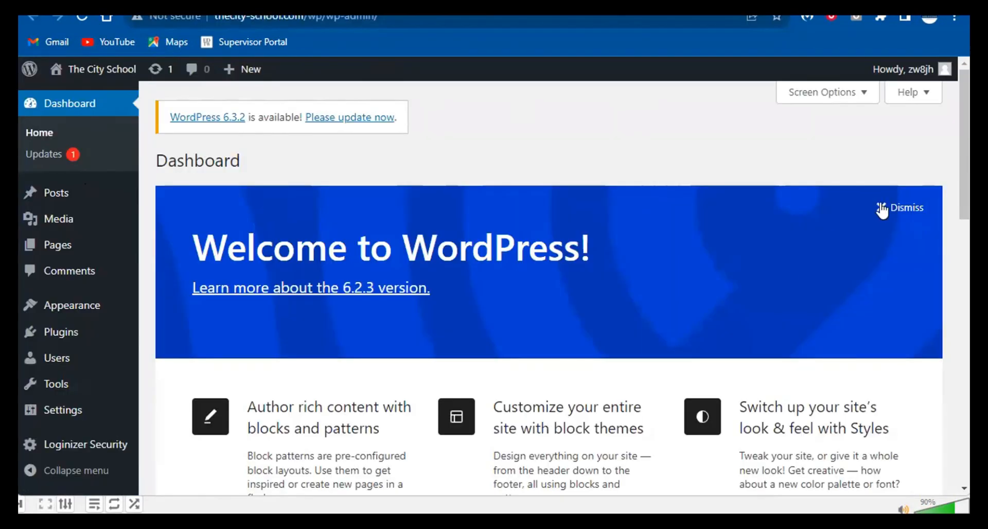
click(881, 208)
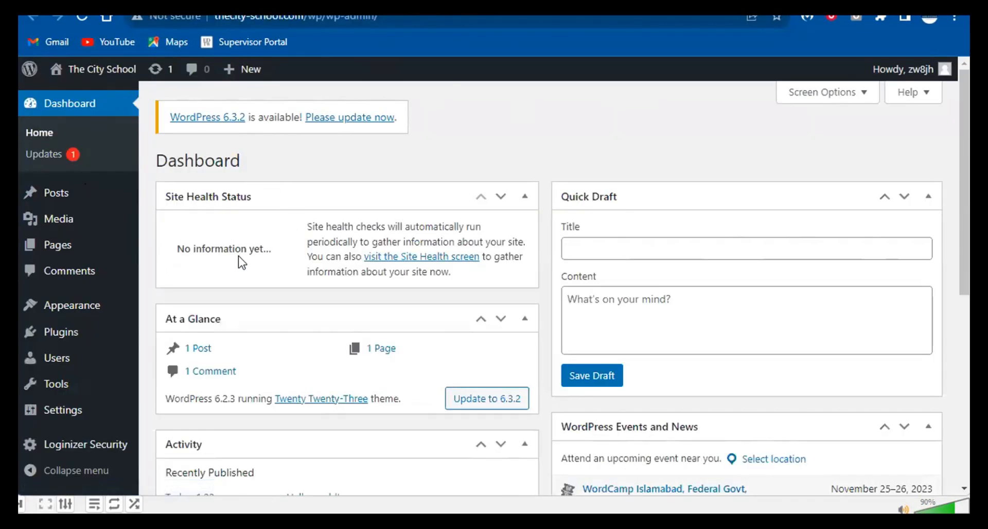
triple_click(256, 248)
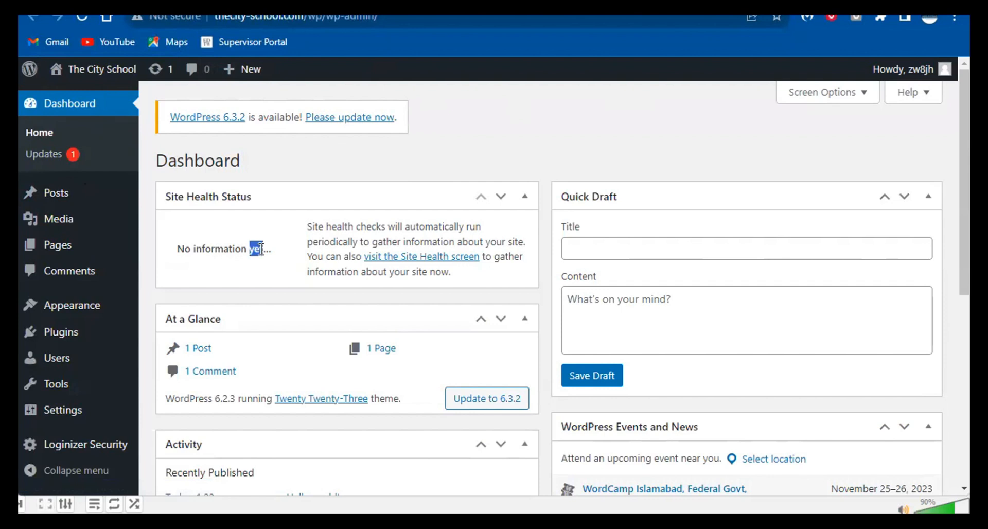
- In Quick Draft, enter title 'Just an idea' and content 'I'll do it', then save the draft
click(679, 253)
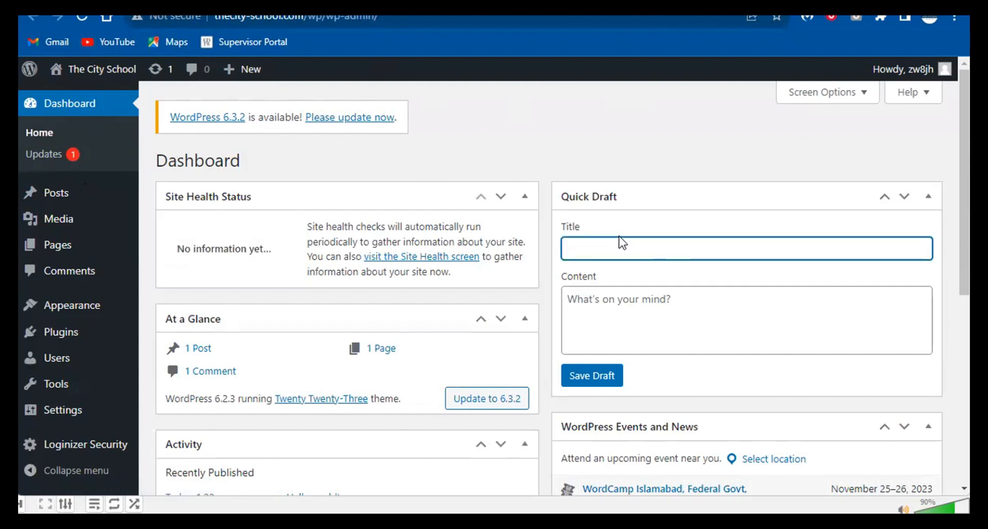
mouse_move(56, 205)
key(Tab)
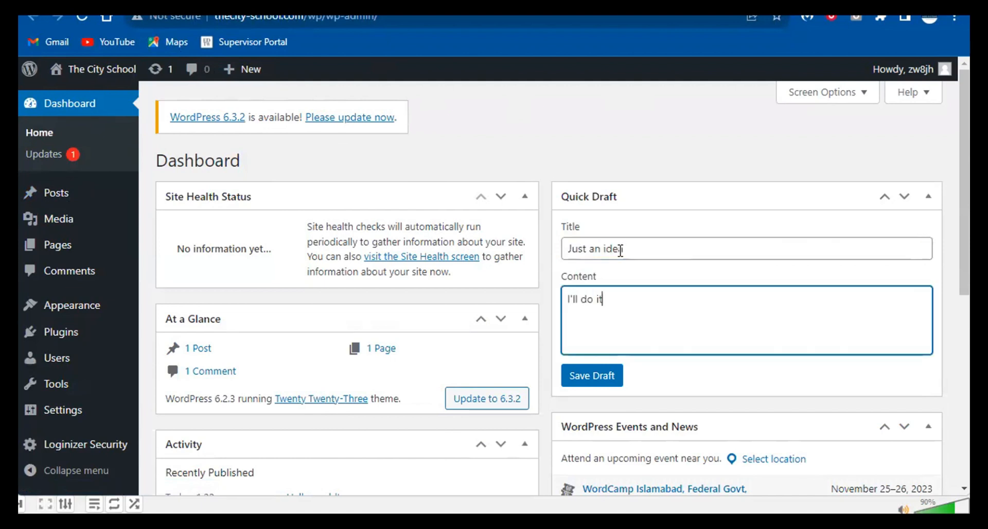
click(611, 375)
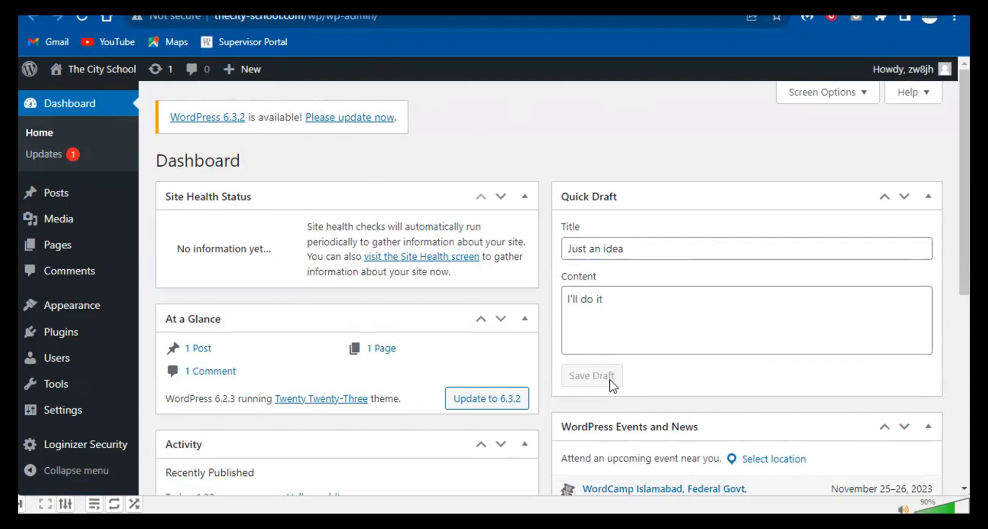
click(62, 195)
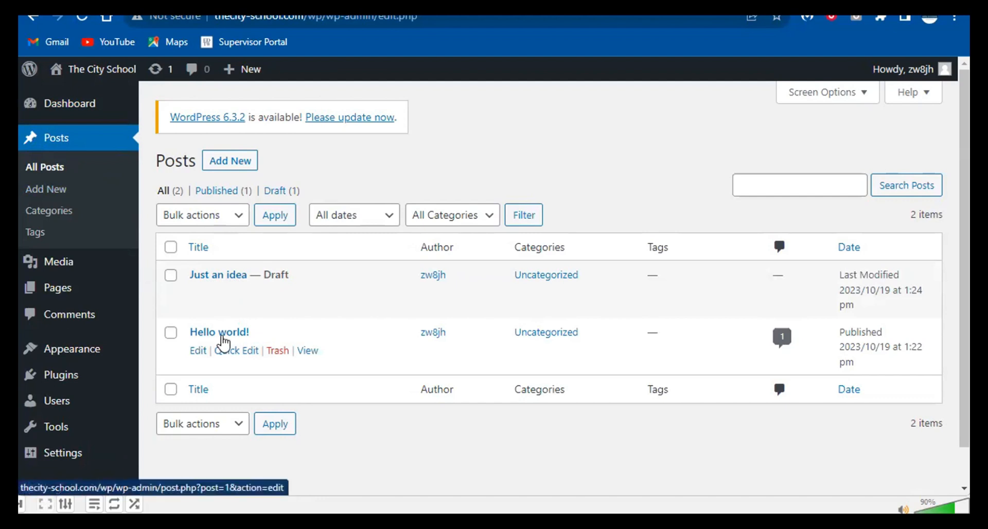
click(63, 103)
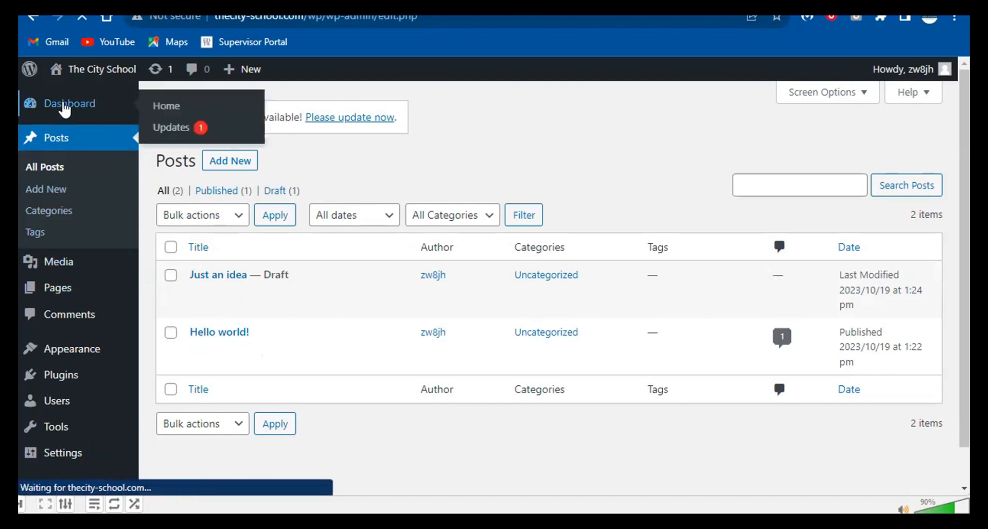
scroll(424, 236, down, 2)
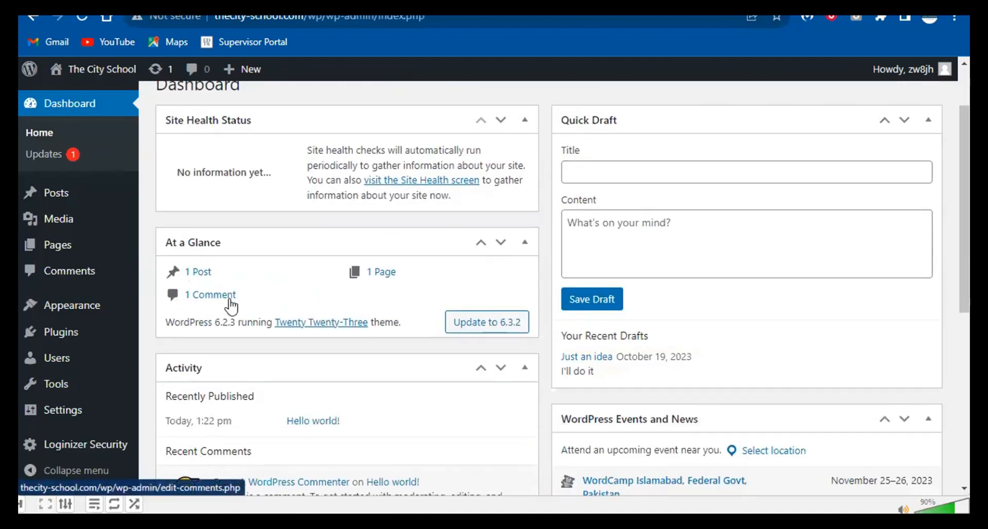
scroll(227, 308, down, 3)
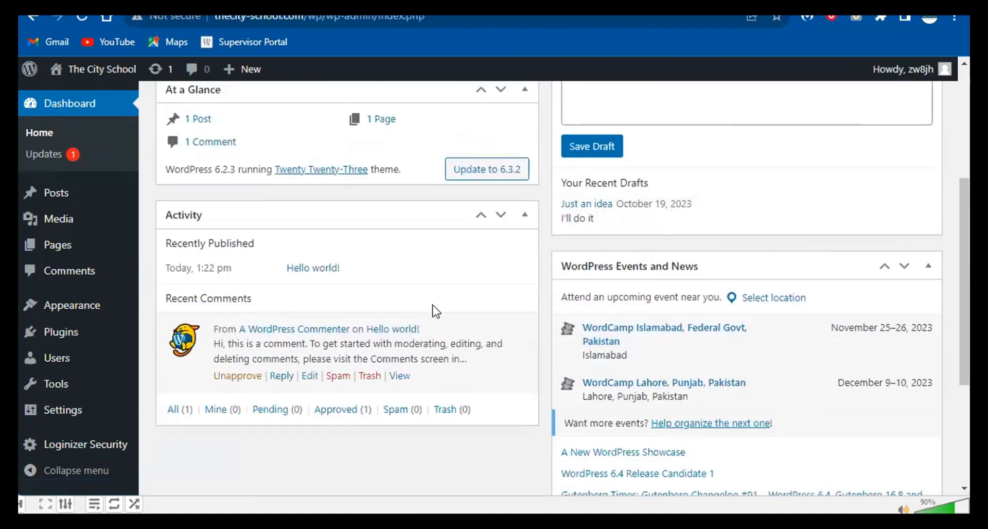
scroll(757, 309, down, 4)
scroll(128, 247, up, 7)
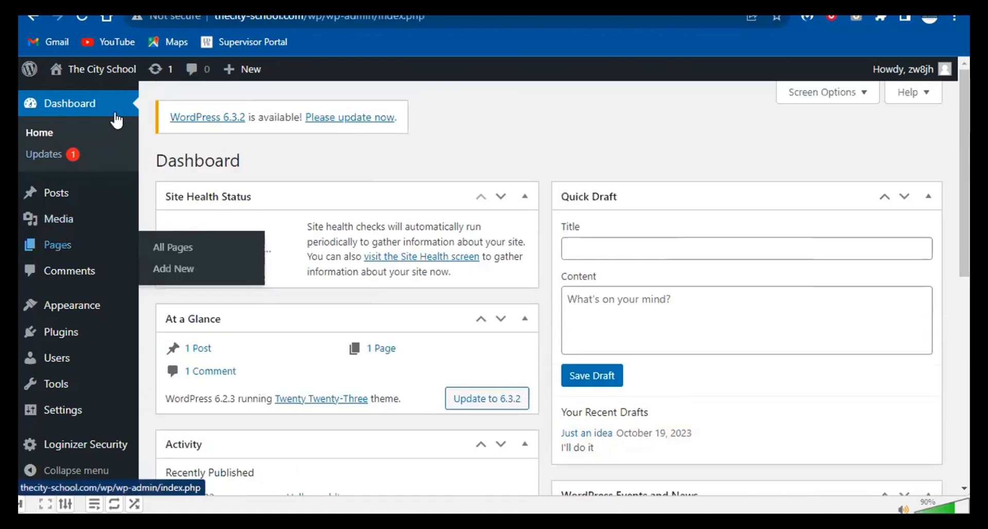
mouse_move(56, 205)
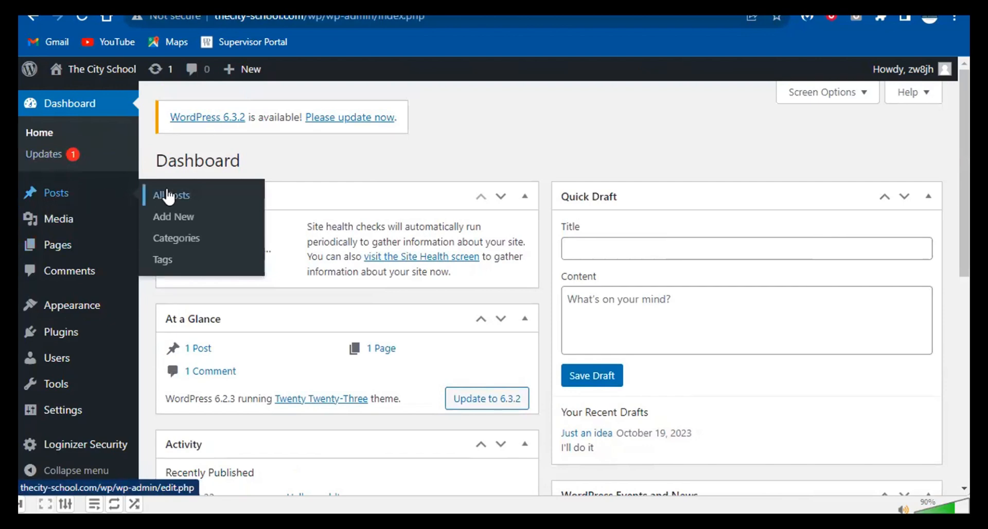
click(338, 6)
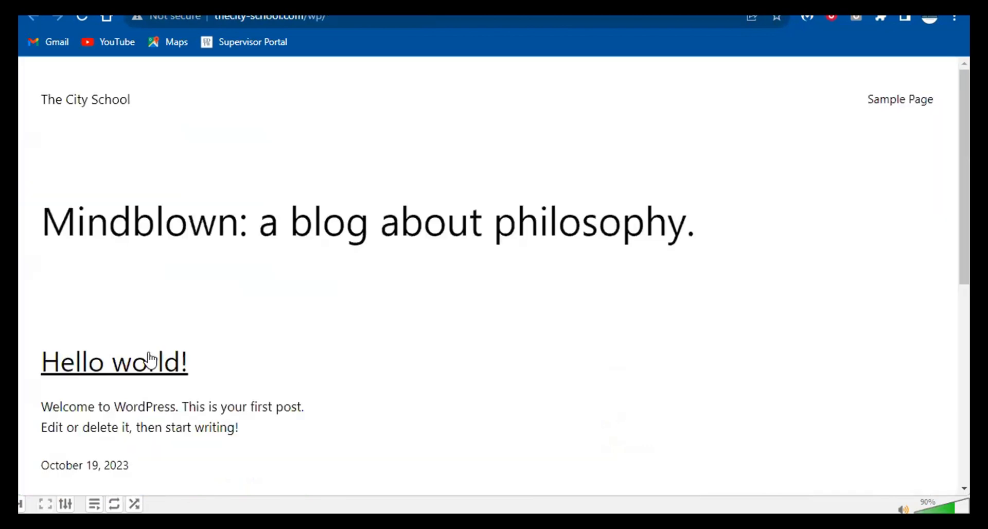
scroll(147, 350, down, 5)
scroll(97, 227, up, 2)
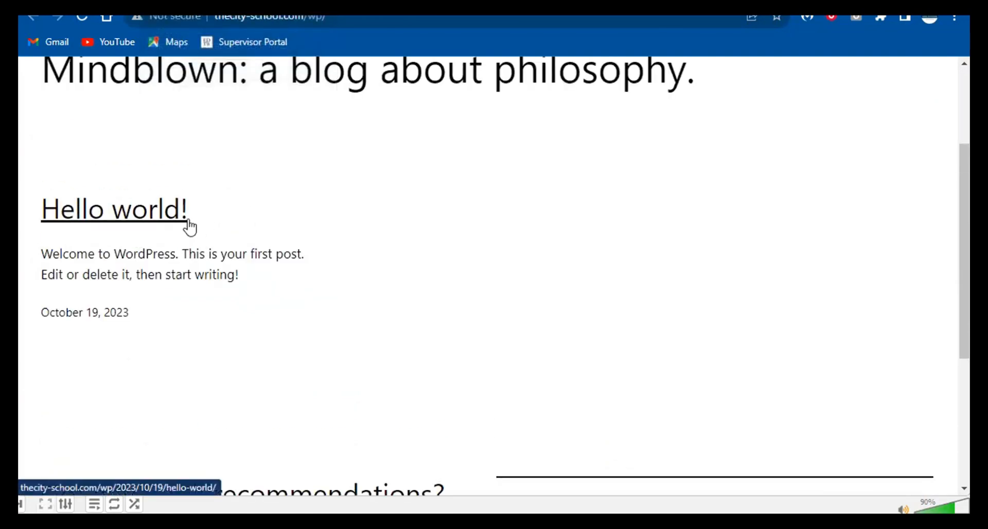
drag(261, 220, 44, 211)
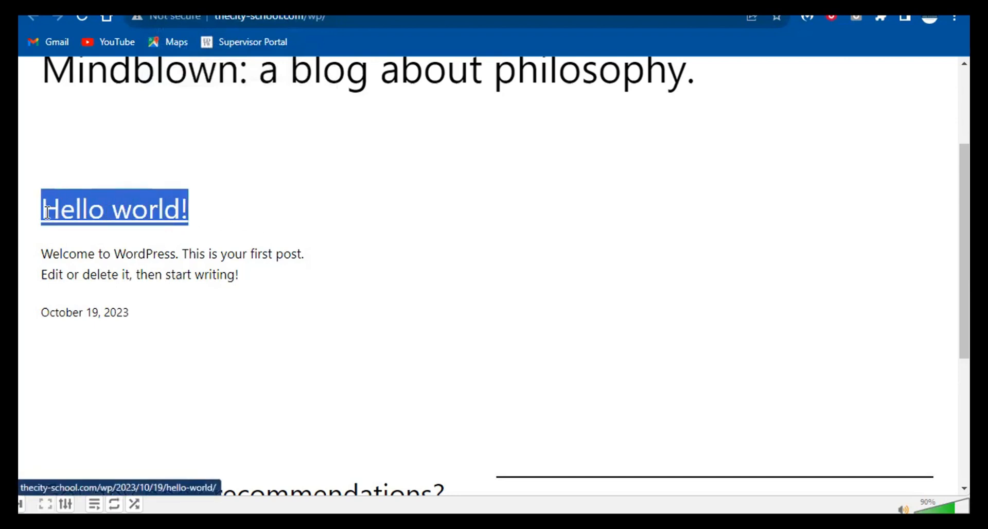
drag(223, 213, 38, 209)
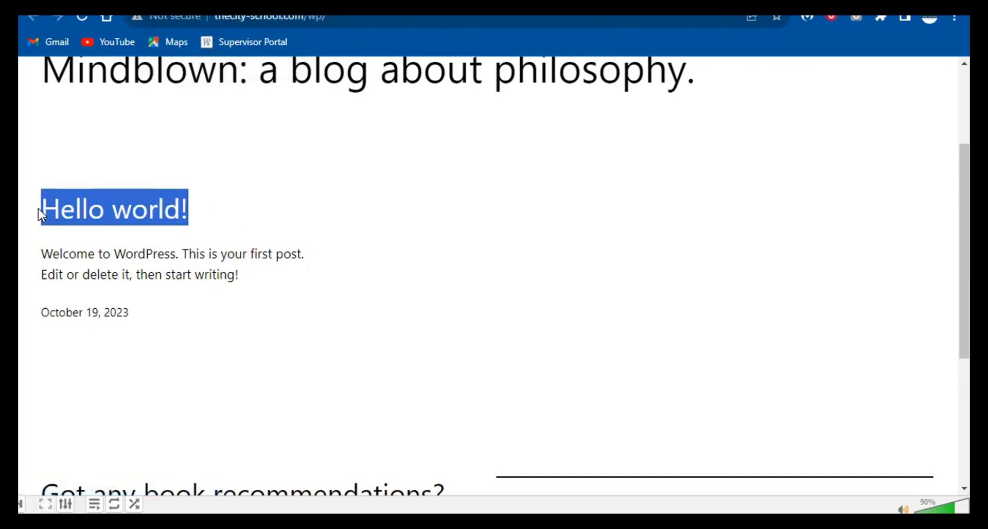
drag(261, 280, 27, 258)
scroll(175, 296, up, 3)
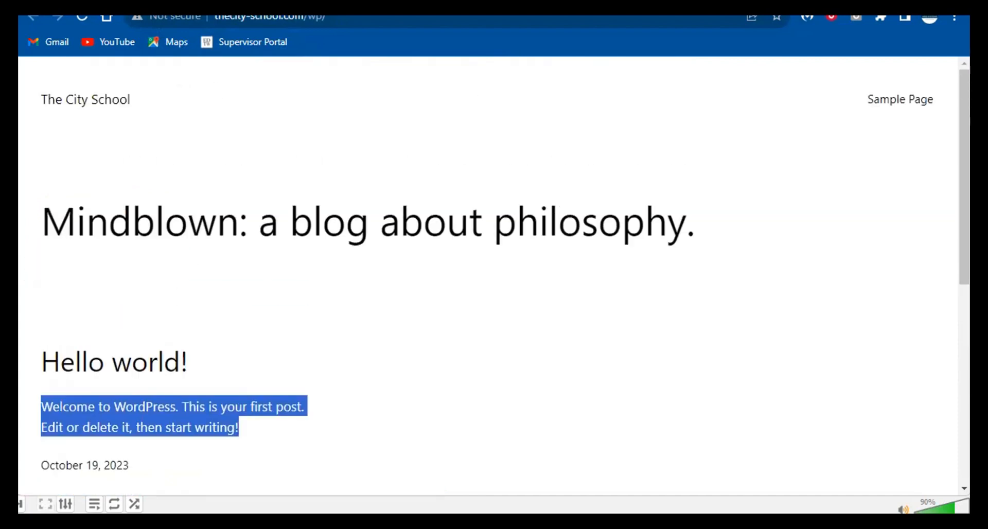
click(355, 3)
mouse_move(66, 194)
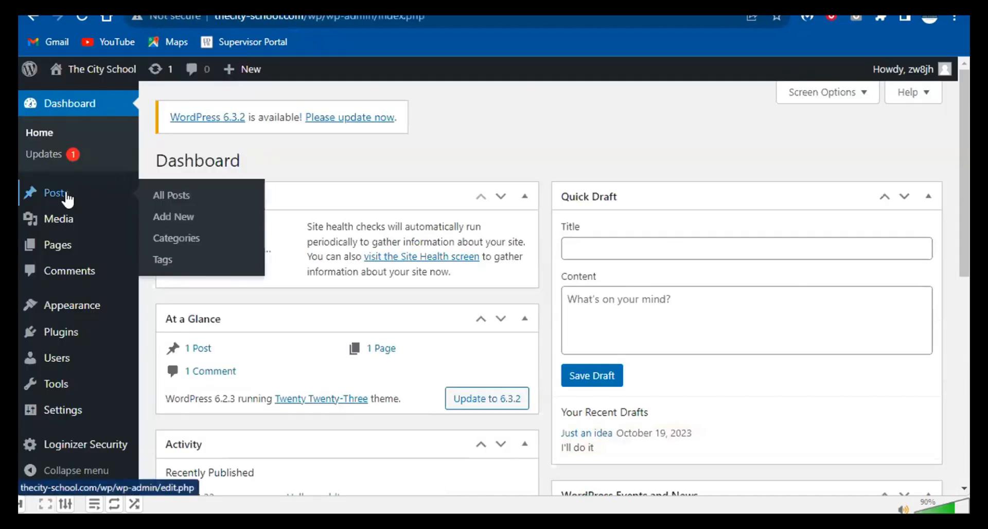
- Open All Posts and review Hello world!'s author, category and tags
click(159, 200)
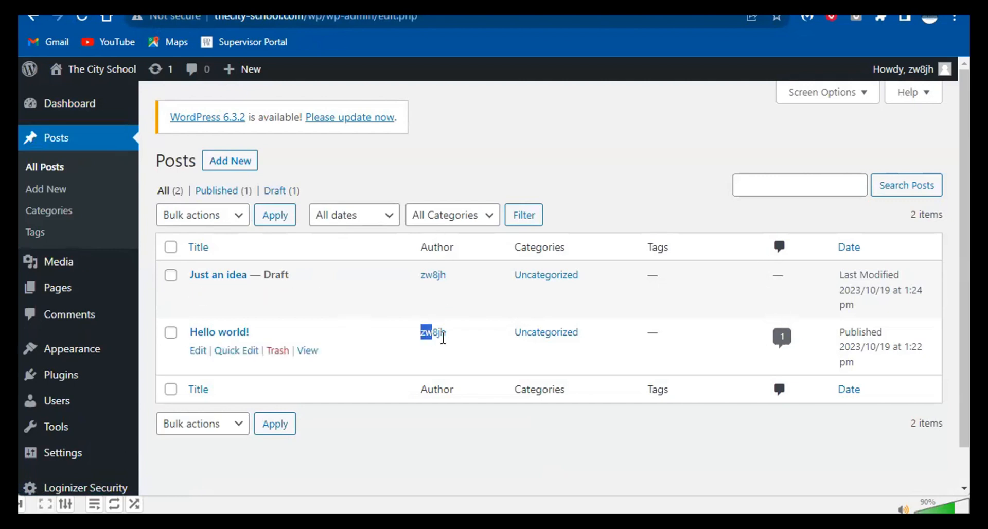
drag(444, 338, 453, 337)
drag(587, 334, 516, 335)
drag(662, 334, 642, 342)
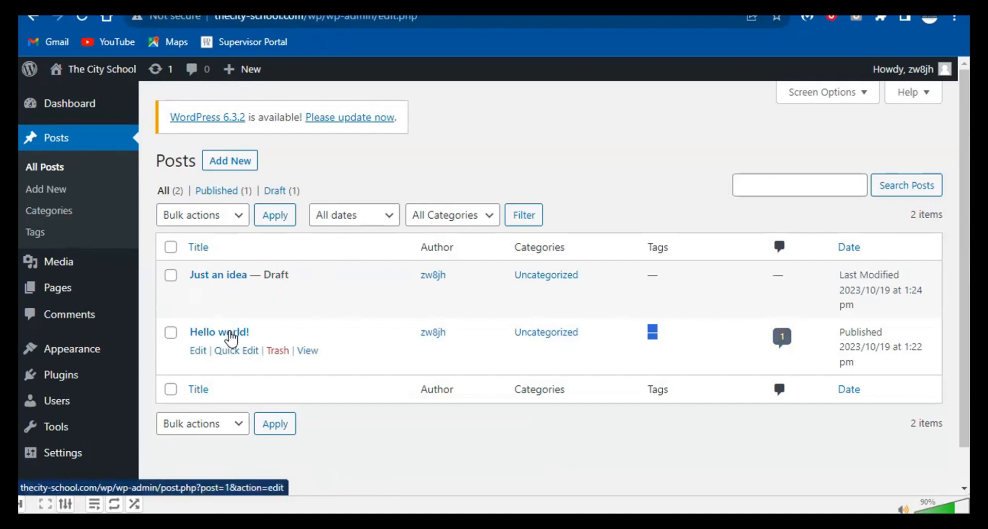
- View the published Hello world! post and its sample comment, then return to the Posts list
click(308, 352)
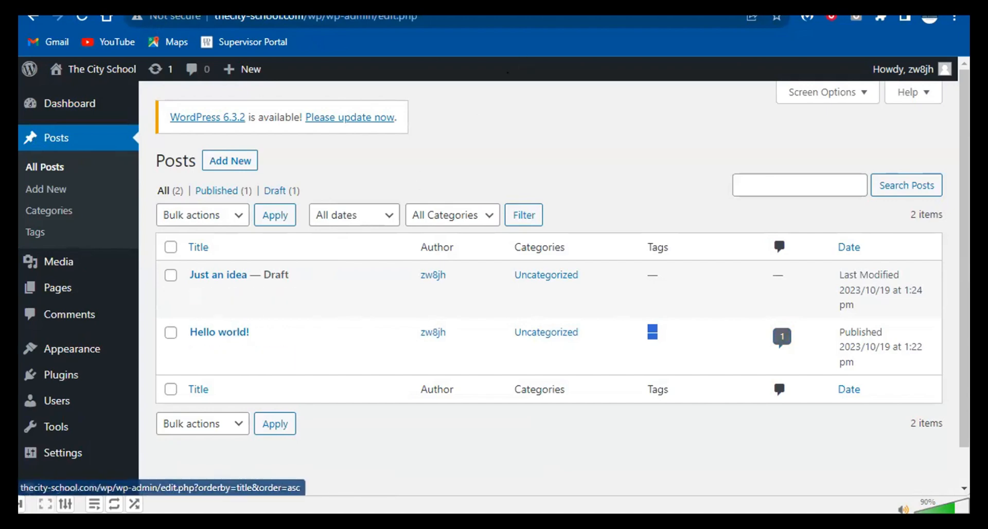
drag(233, 242, 481, 266)
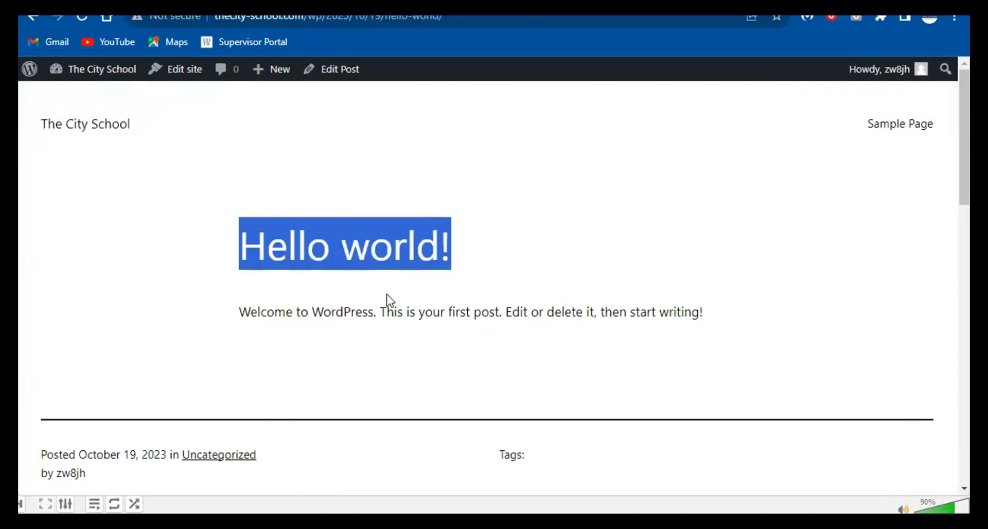
scroll(386, 298, down, 9)
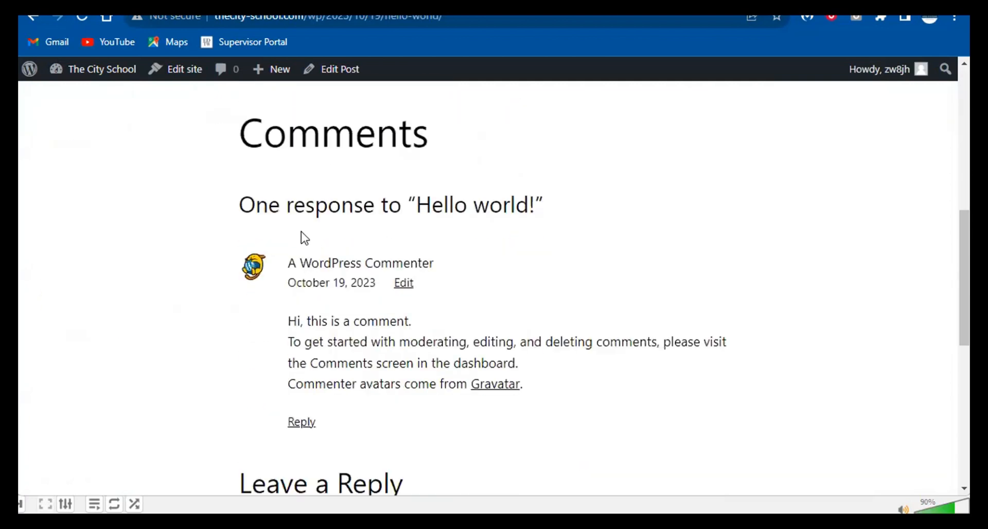
drag(290, 321, 543, 399)
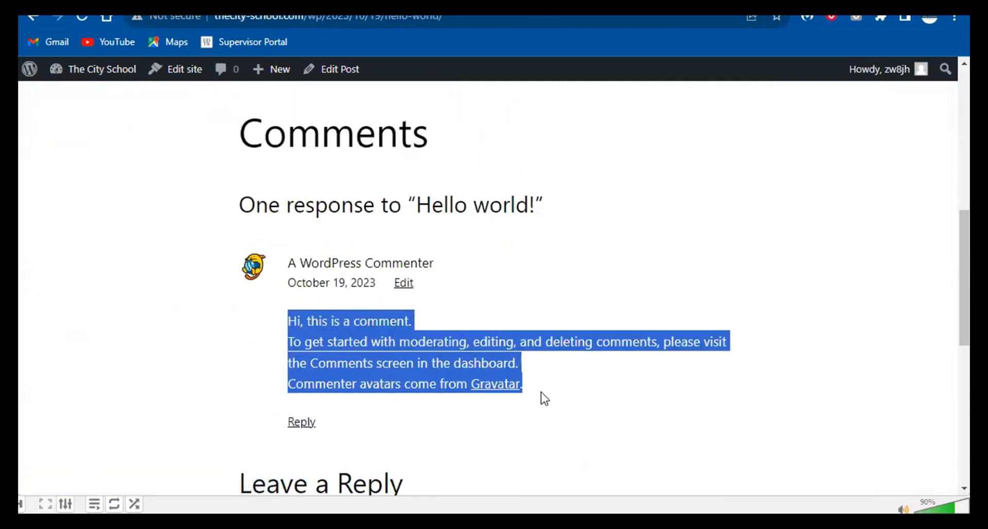
scroll(313, 309, down, 3)
scroll(338, 98, up, 4)
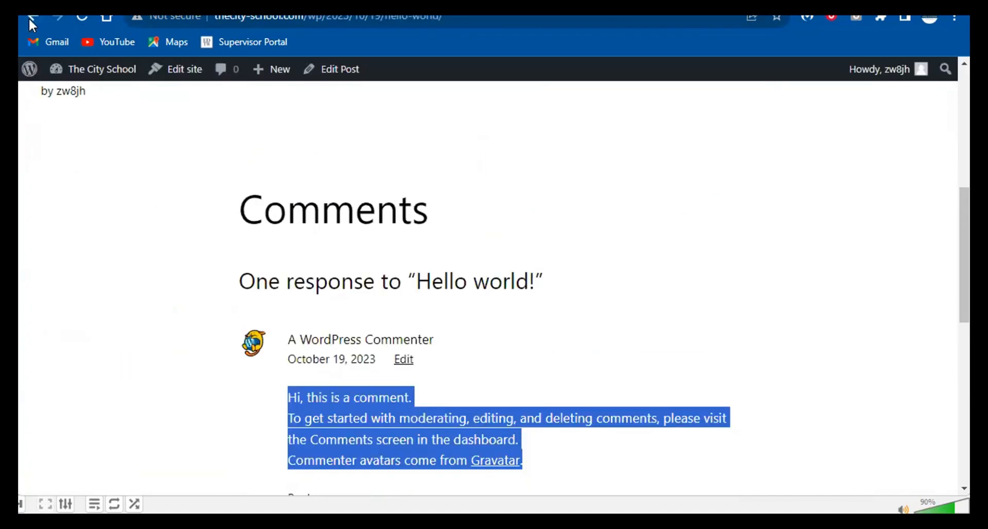
click(30, 21)
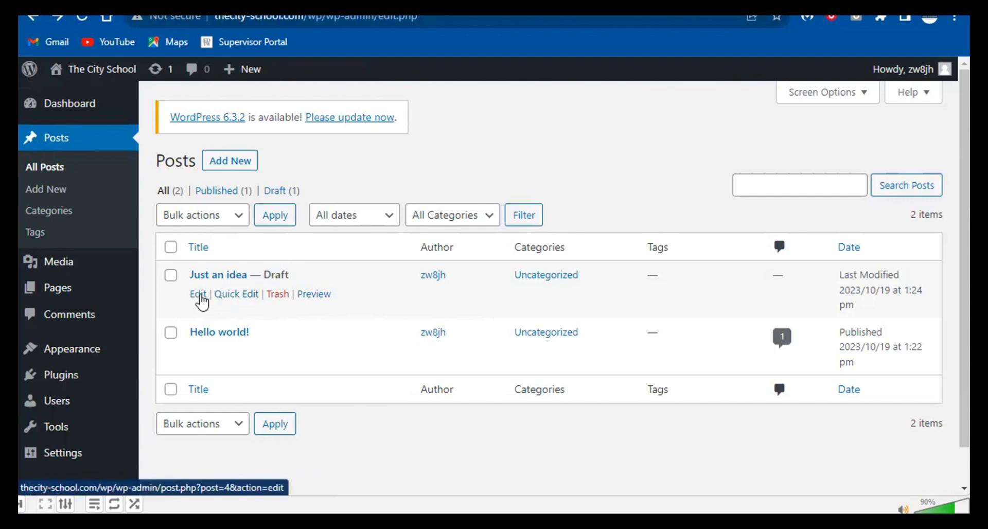
- Quick Edit 'Just an idea' to set its status to Published, then check it on the blog
click(229, 298)
click(690, 431)
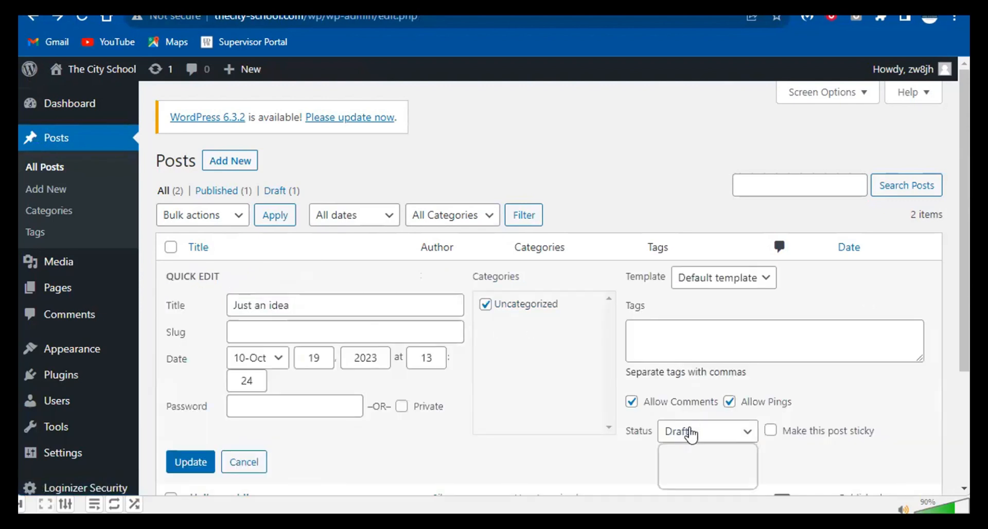
click(694, 451)
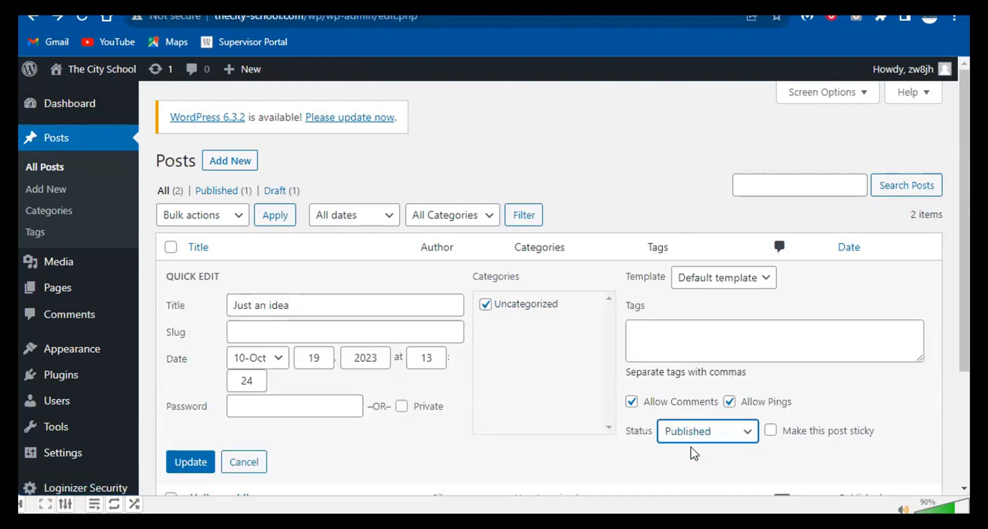
scroll(711, 380, down, 1)
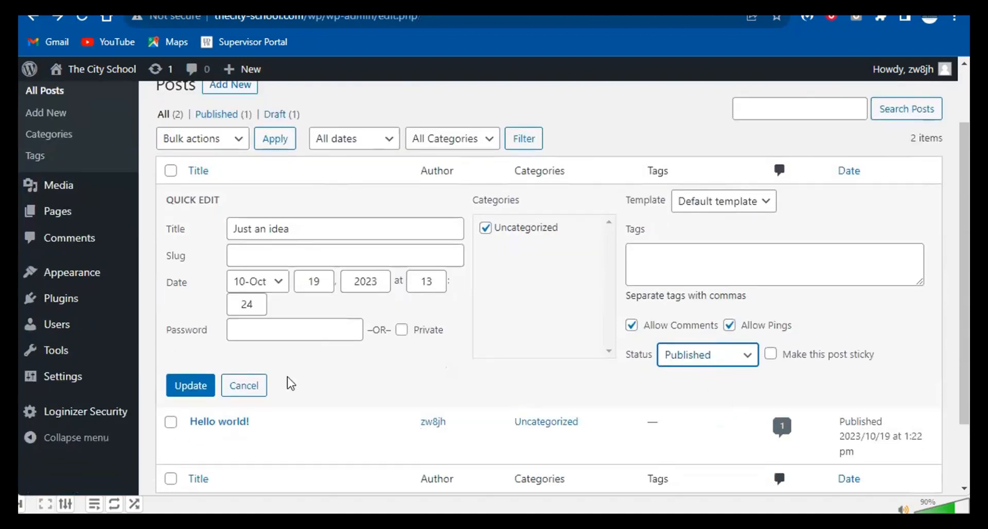
click(190, 386)
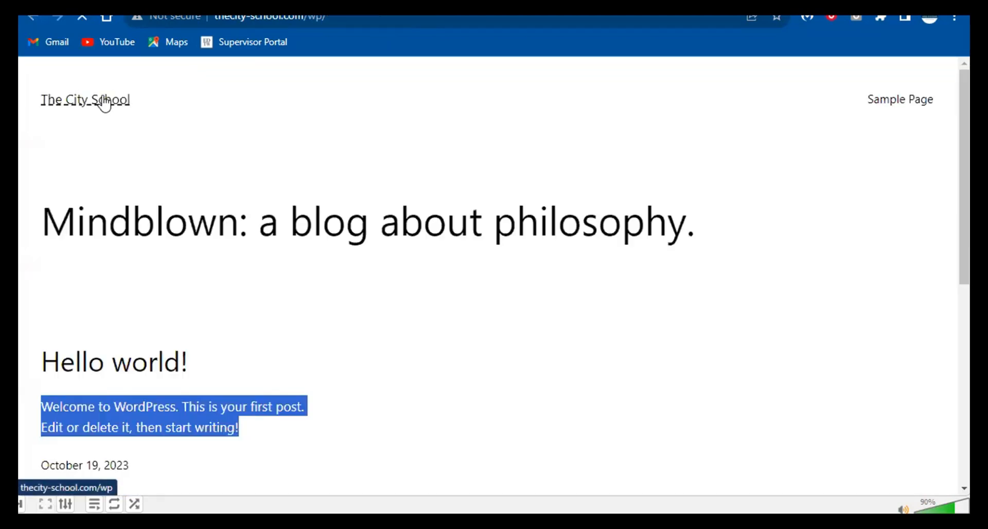
scroll(165, 174, down, 4)
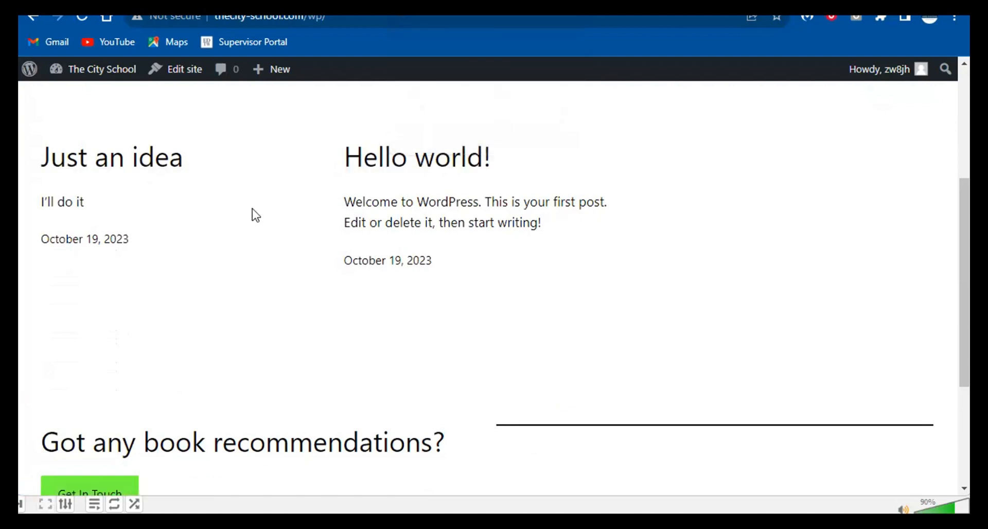
scroll(255, 214, up, 4)
key(alt+Left)
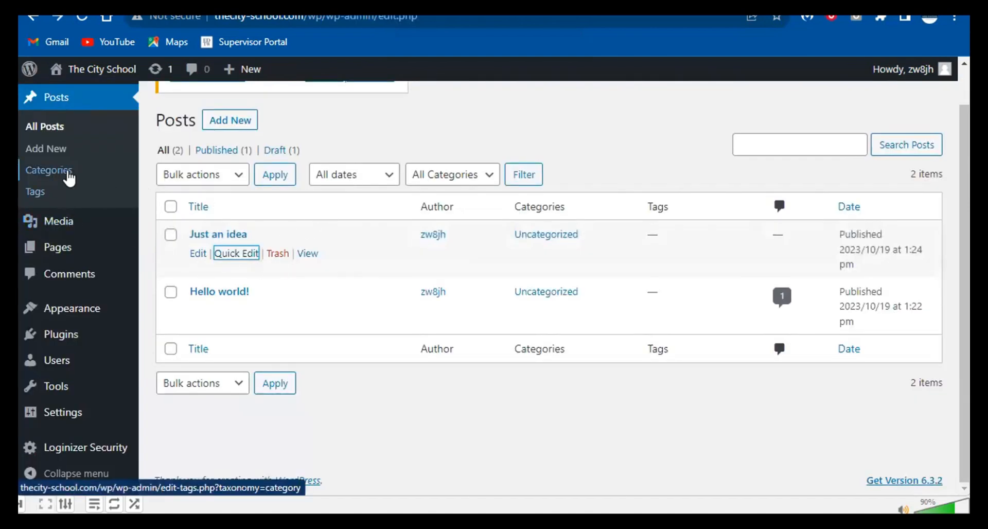
- On the Categories page add Health and Relationship, then return to All Posts
click(50, 174)
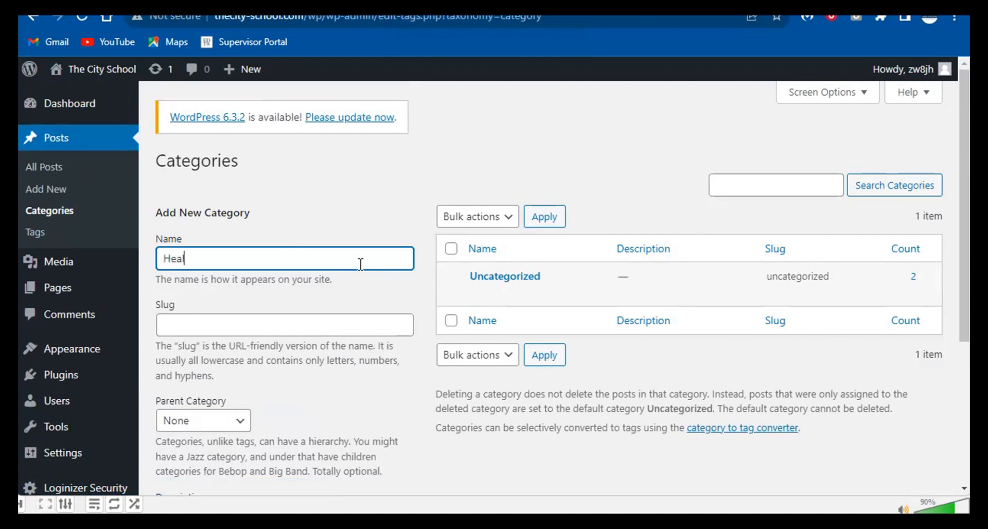
key(Return)
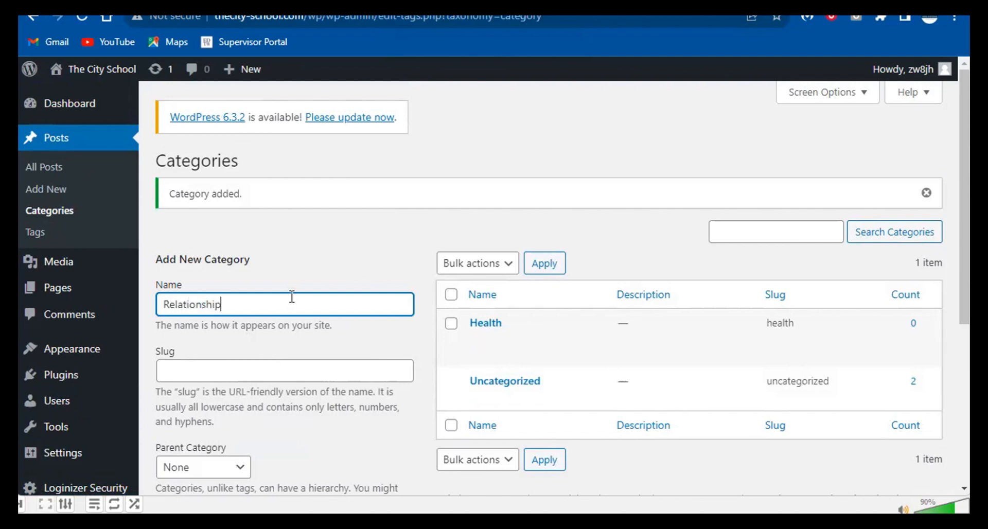
key(Return)
scroll(605, 335, down, 2)
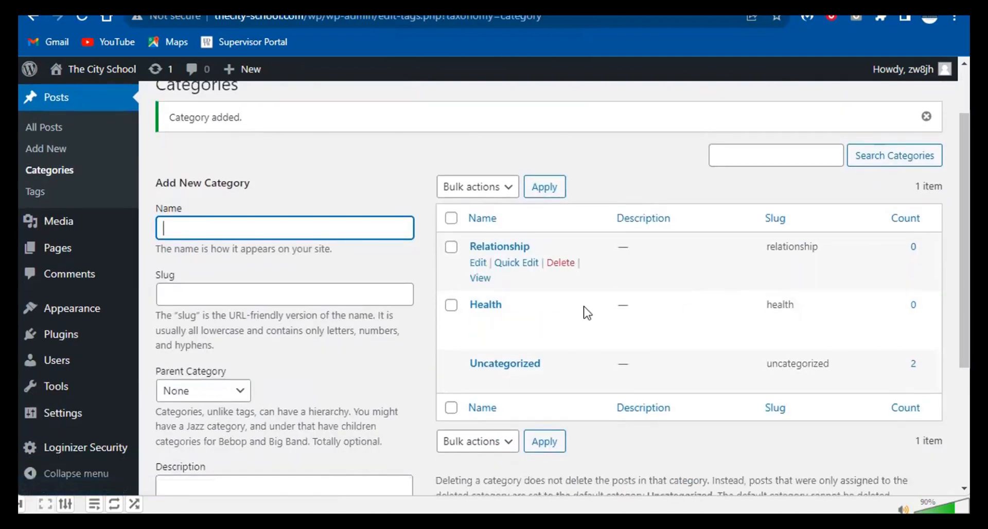
click(58, 127)
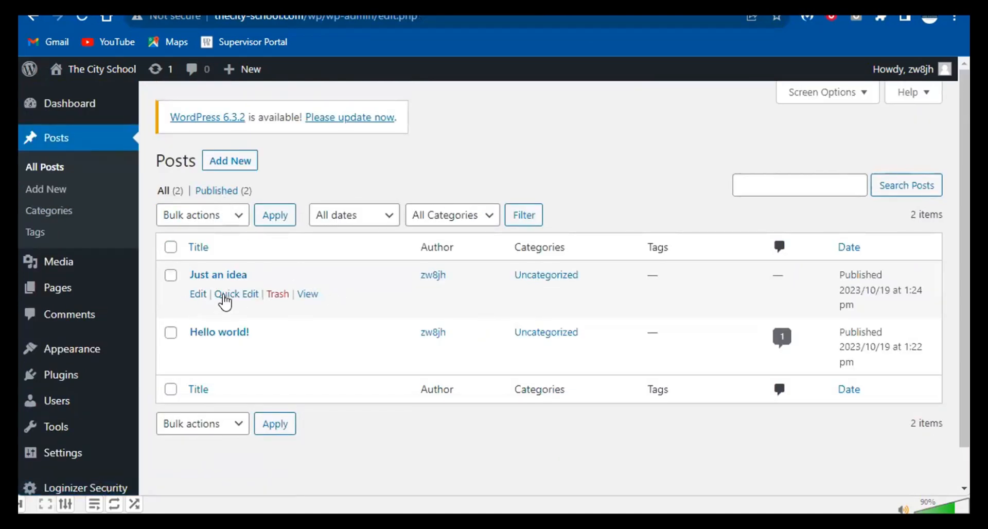
- Quick Edit 'Just an idea' to file it under Health, then open Hello world! for editing
click(229, 296)
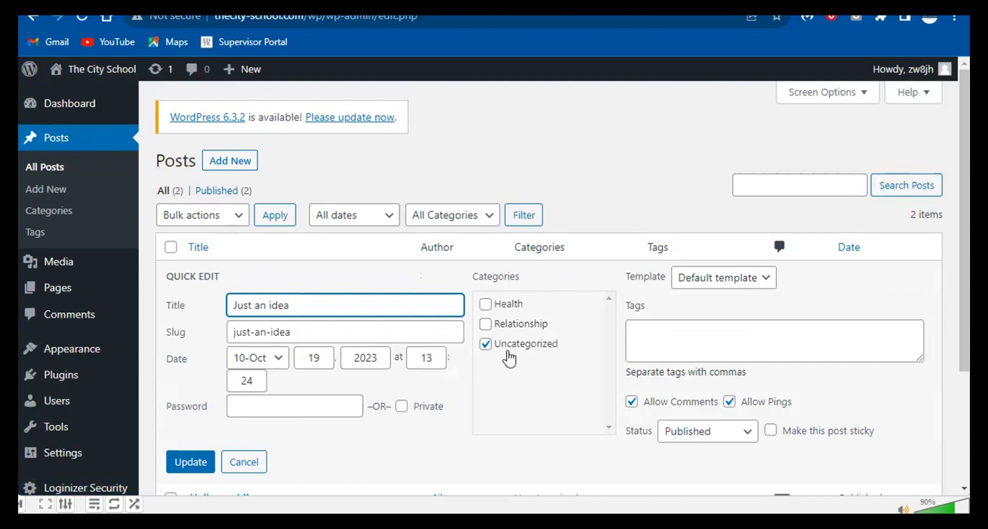
click(486, 305)
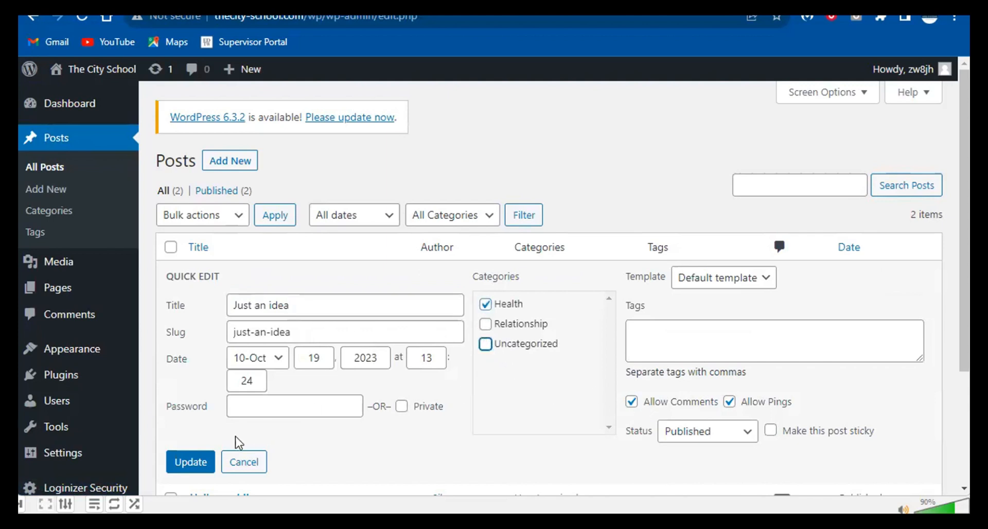
click(199, 464)
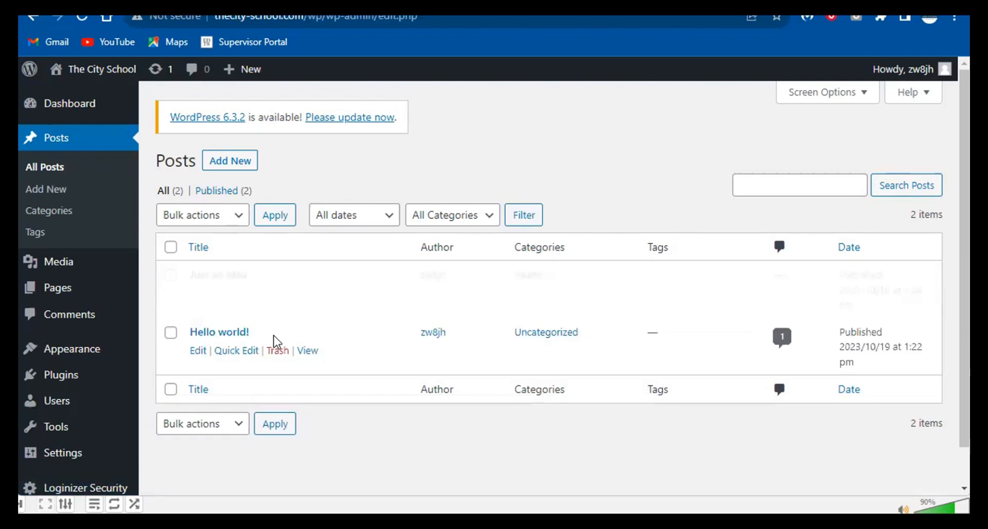
click(199, 350)
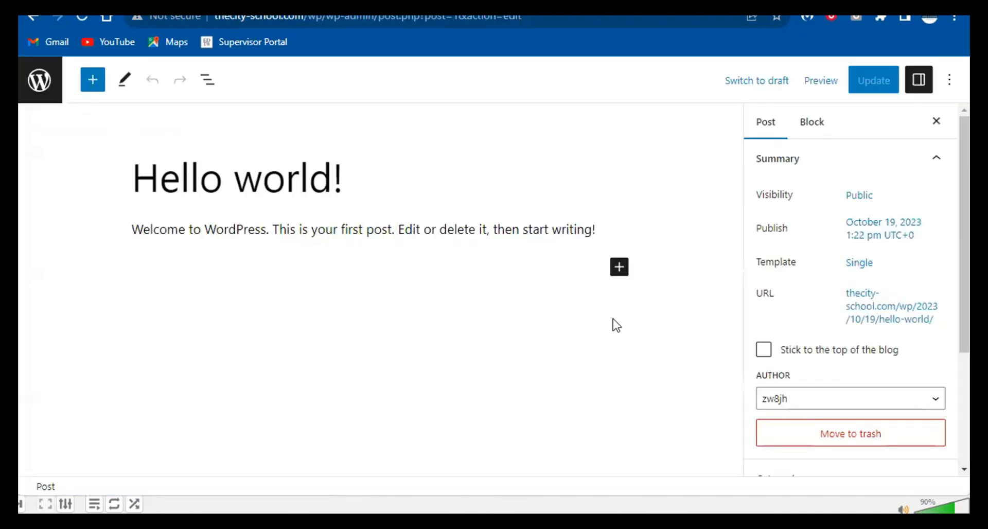
- In the Hello world! editor, move the post from Uncategorized to the Relationship category
scroll(857, 322, down, 3)
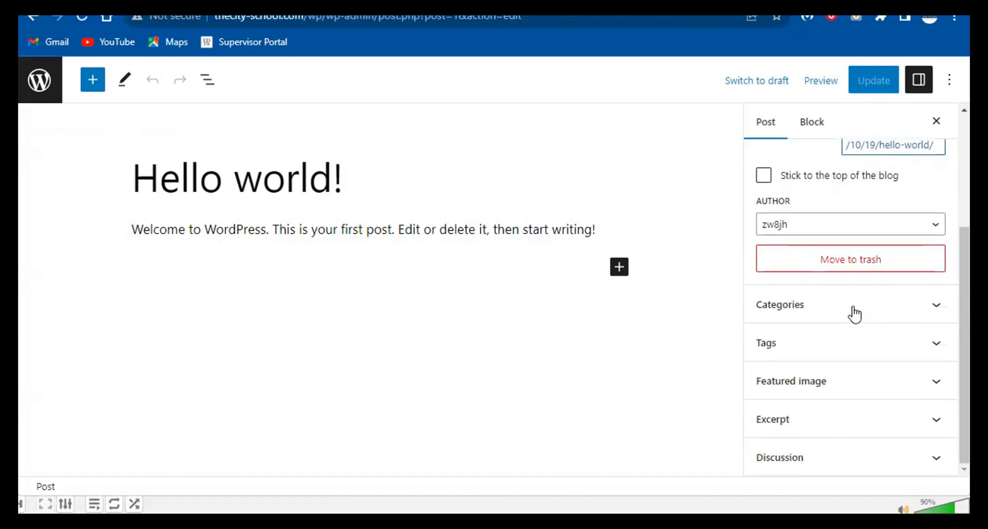
click(812, 304)
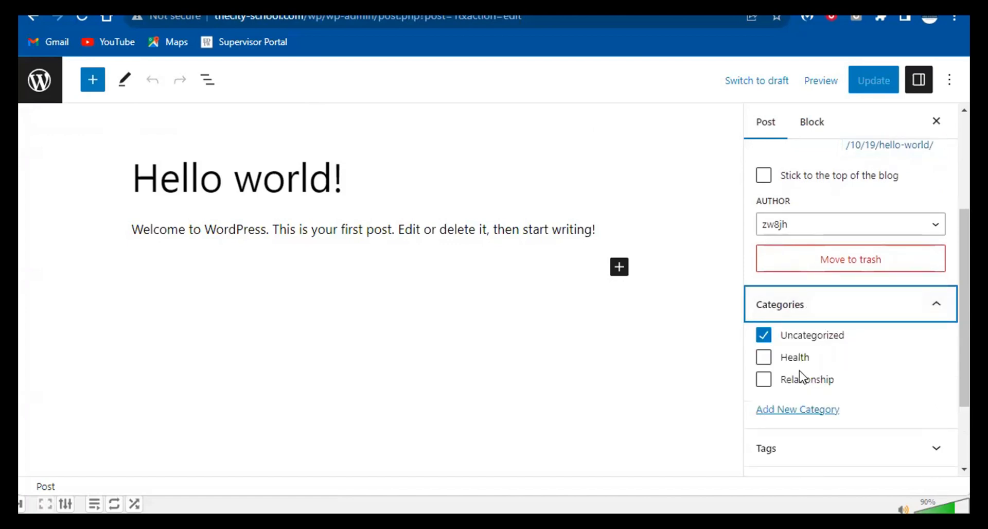
click(765, 337)
click(768, 381)
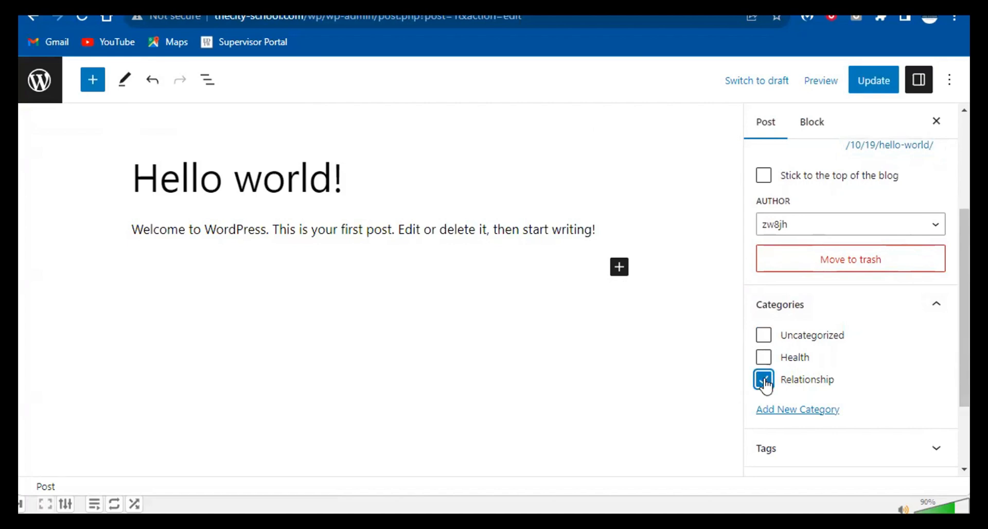
click(772, 409)
- Go back to the Posts list and start a blank new post
scroll(792, 410, down, 3)
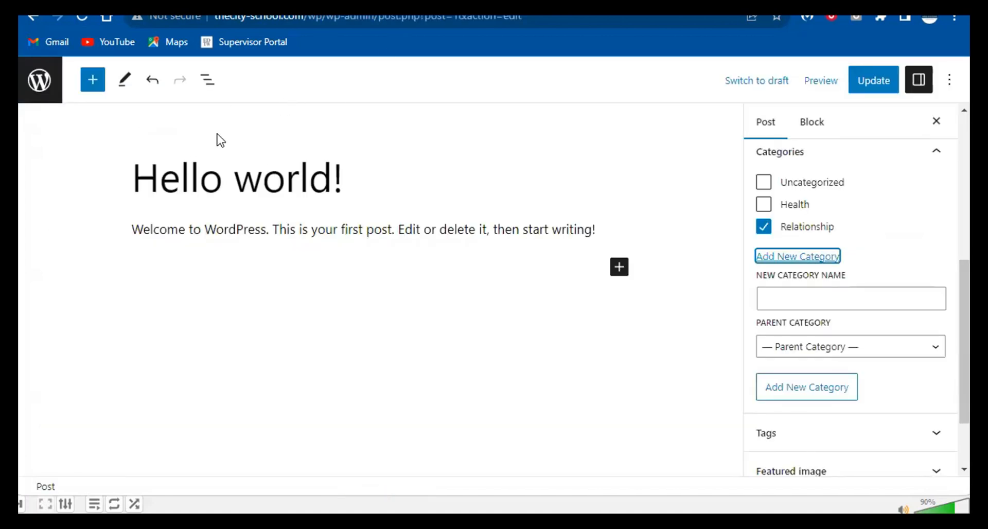
click(47, 78)
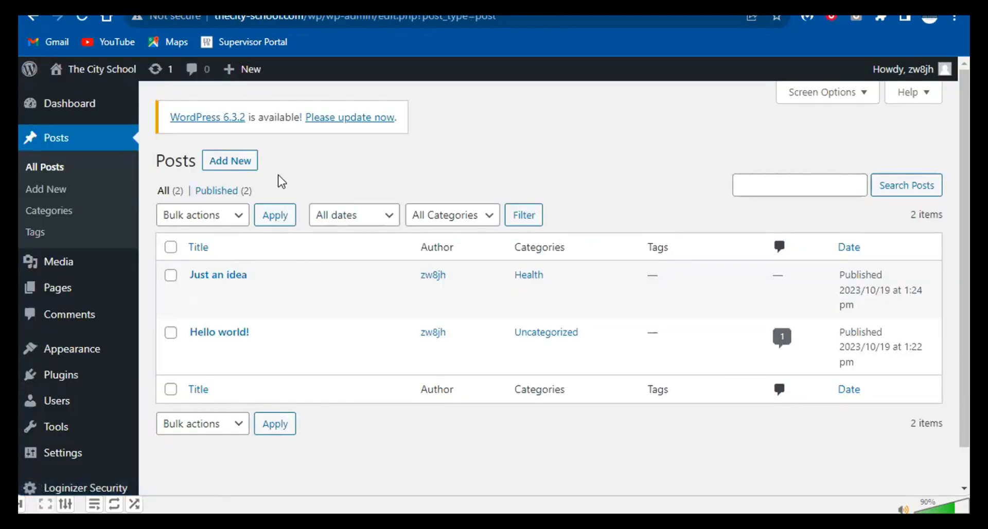
click(251, 162)
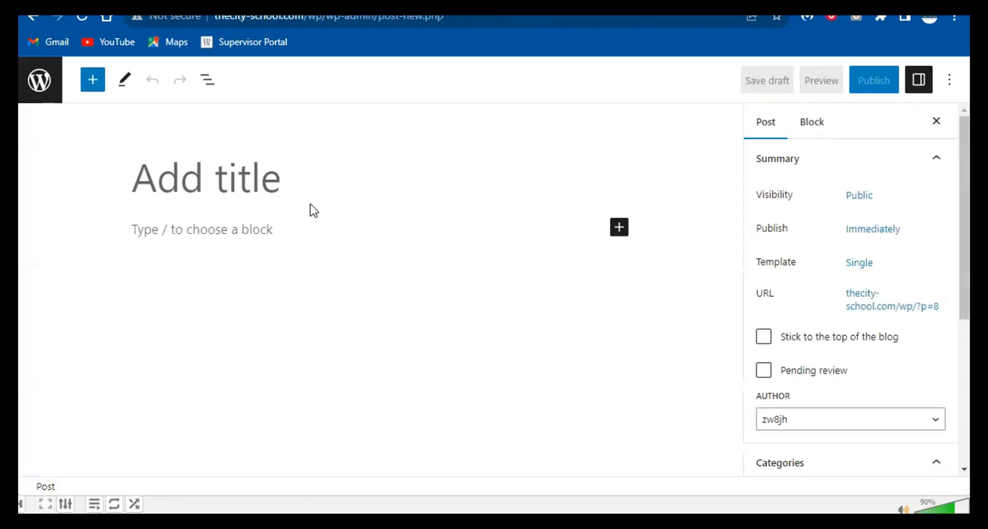
- Title the post 'This is my blog title' and add the paragraph 'This is just a test post to see how it reflects'
text(This )
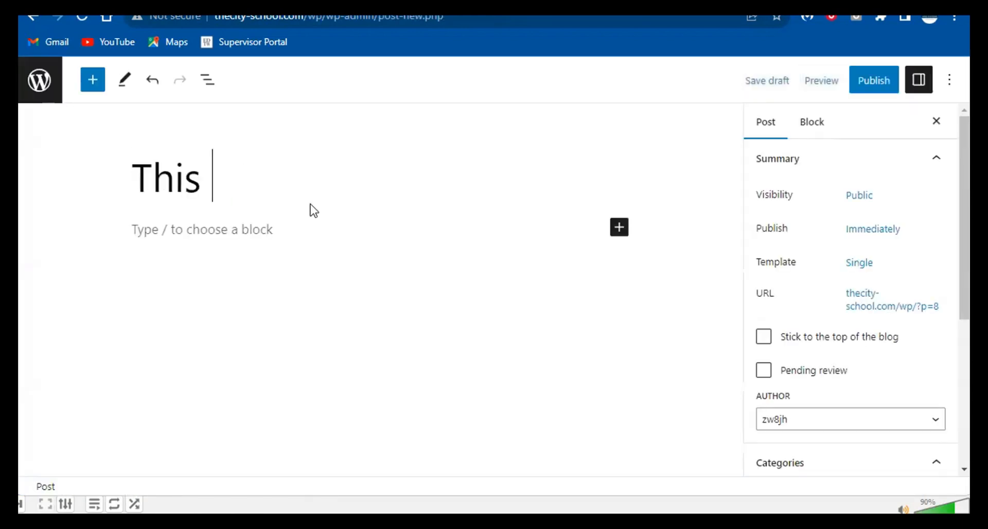
text(is my blog title)
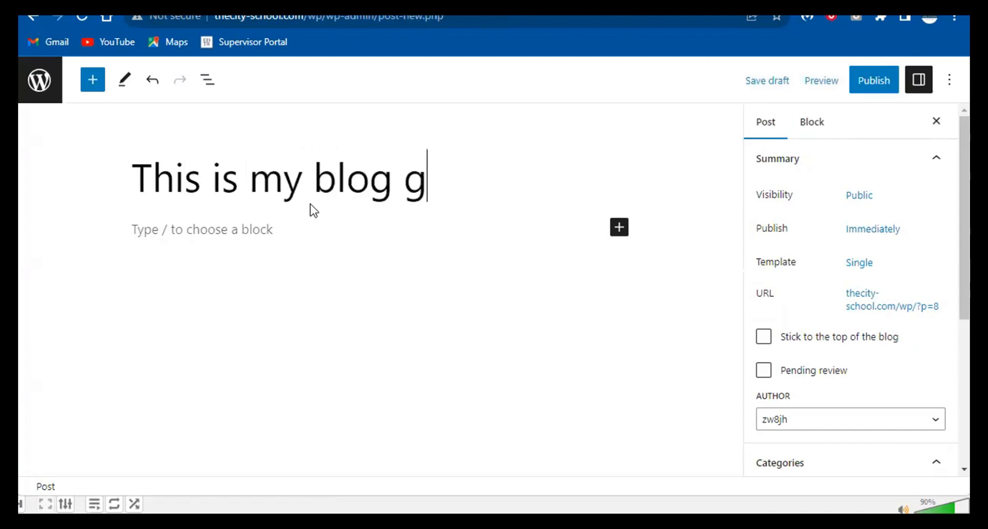
key(Return)
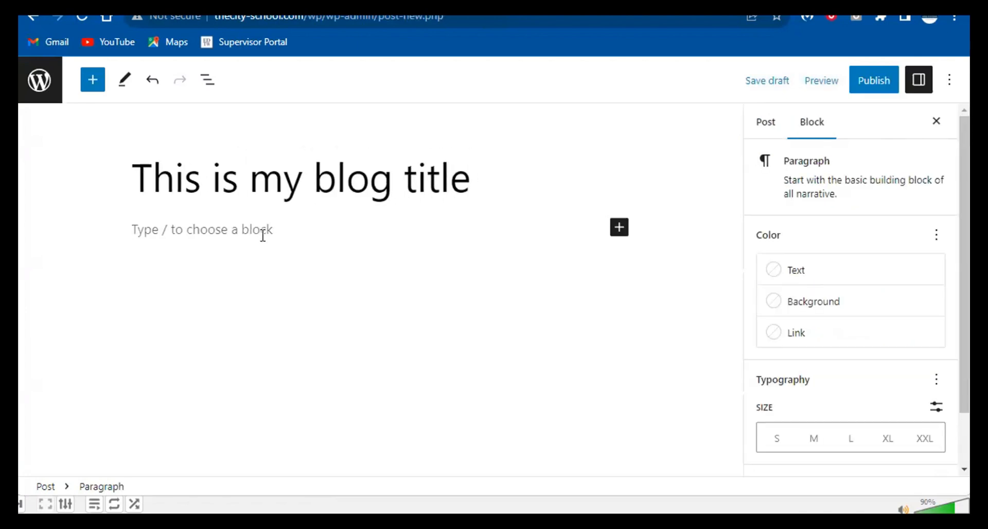
text(This is just )
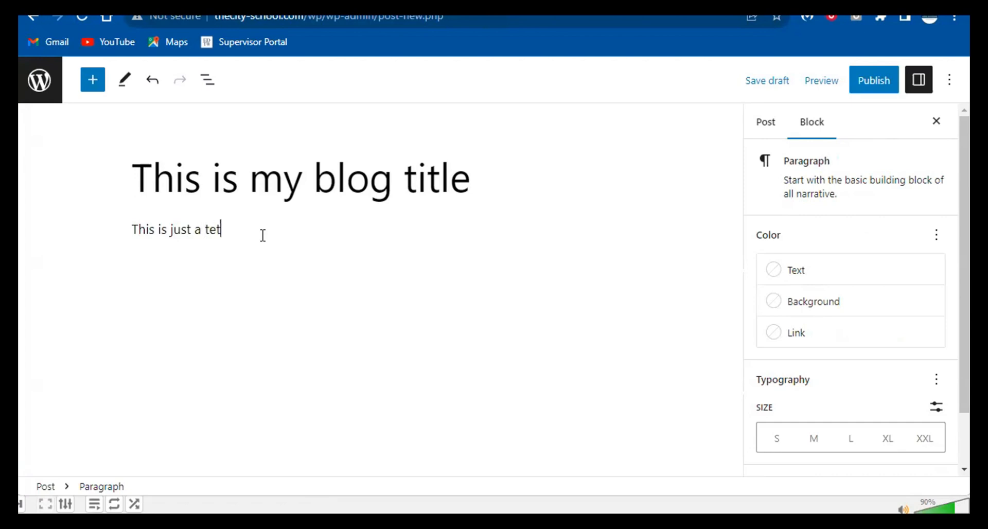
text(a test post to see how)
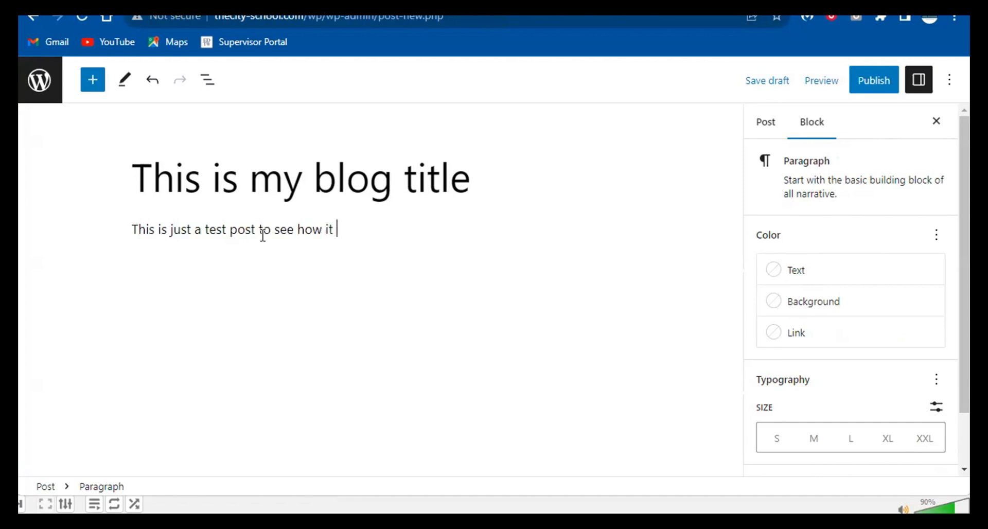
text(it reflects)
click(243, 178)
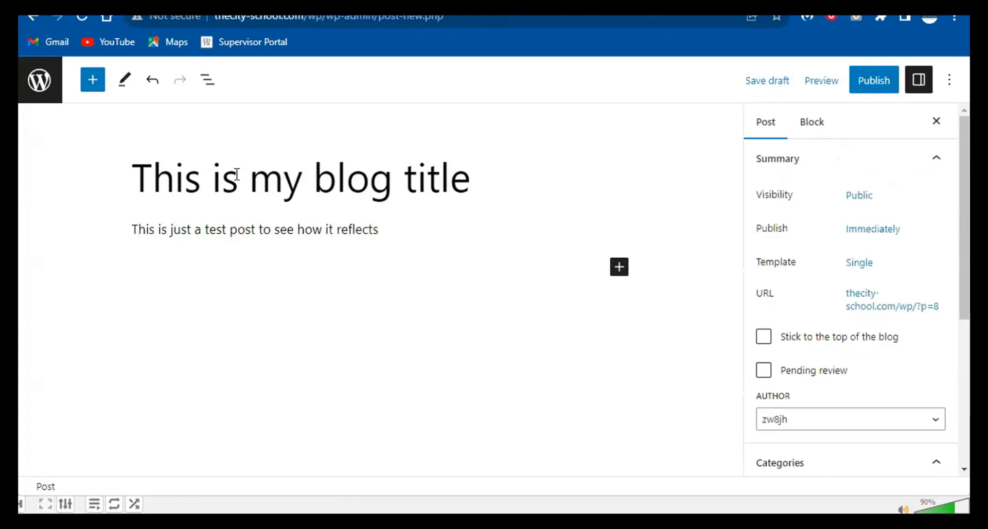
click(96, 84)
scroll(112, 251, up, 1)
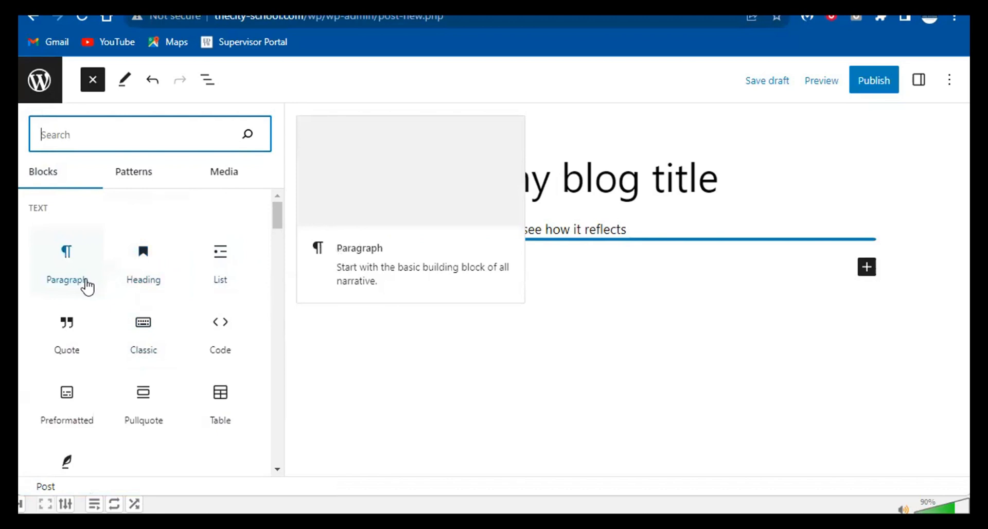
- Insert a bulleted list with the items Feature No. 1, Feature No. 2 and Feature No. 3
click(255, 272)
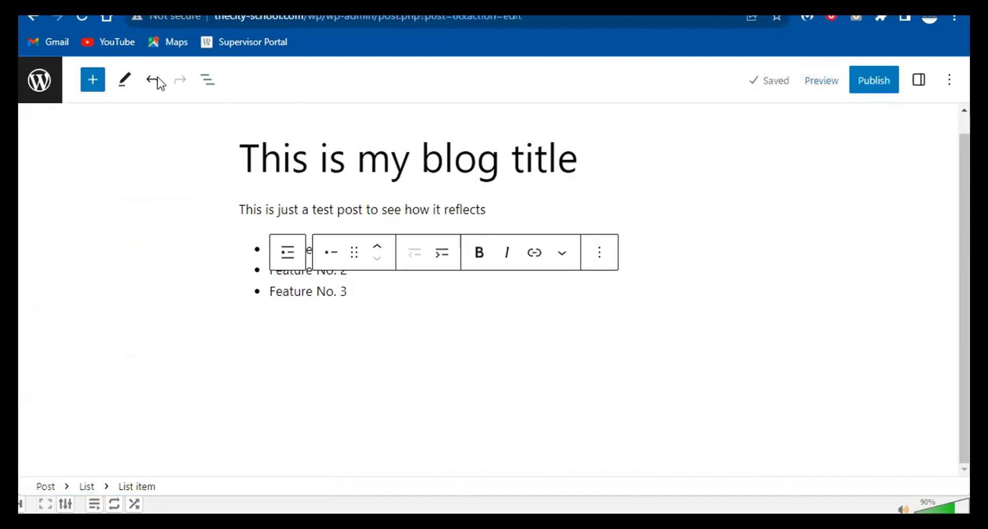
click(93, 79)
click(94, 86)
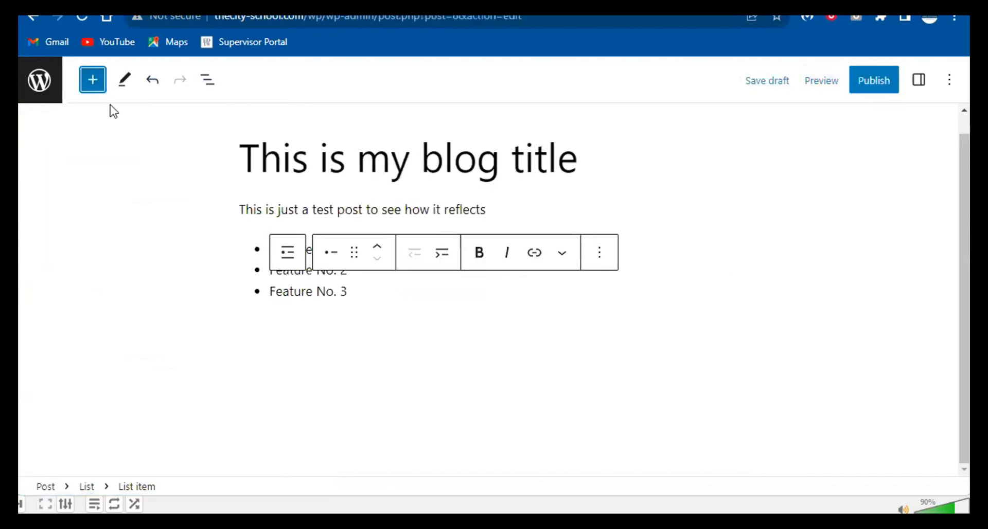
click(92, 84)
click(96, 240)
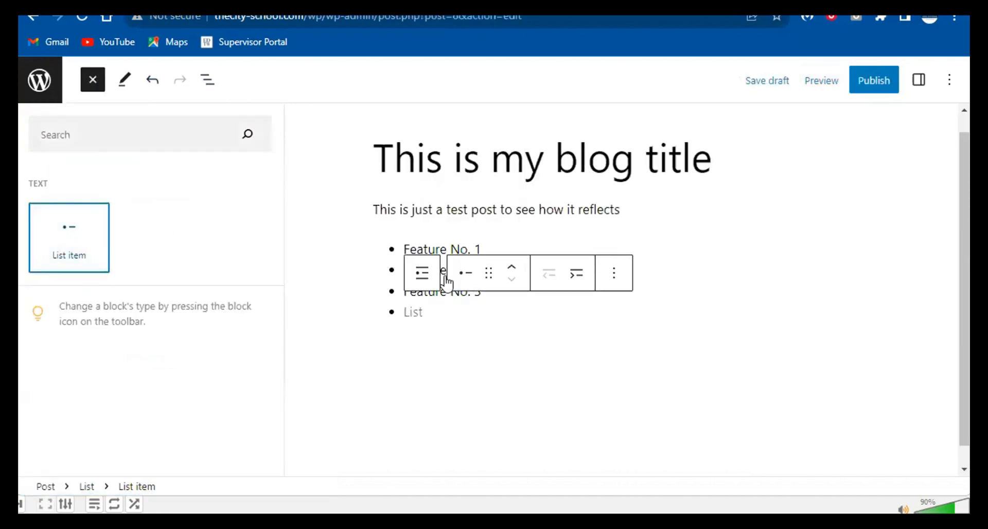
click(458, 325)
click(413, 312)
click(541, 345)
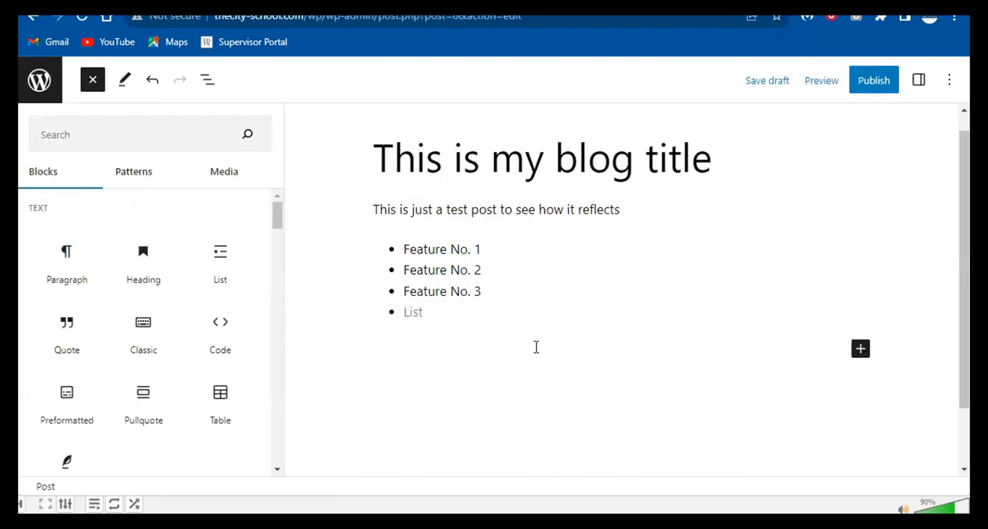
- Add an Image block below the list and upload the stacked wooden pallets photo
click(772, 348)
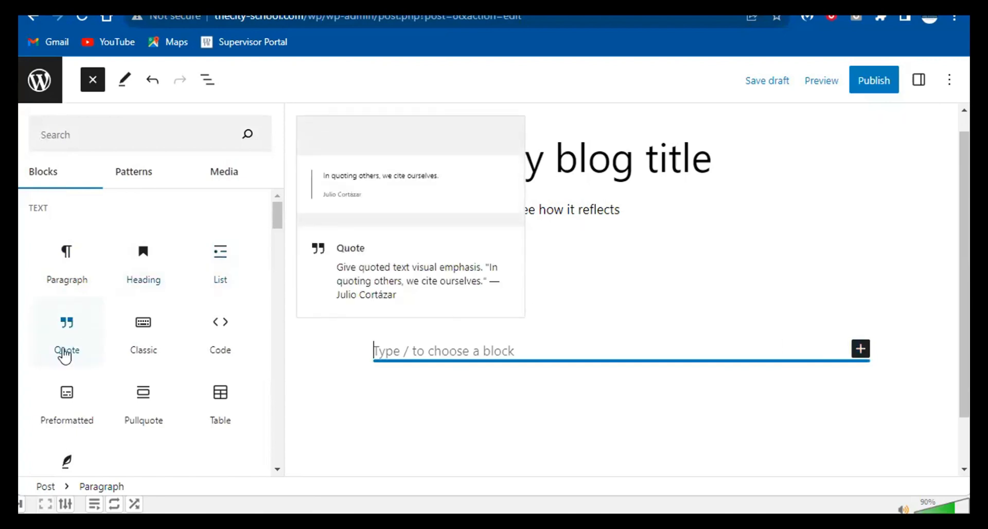
scroll(67, 352, down, 2)
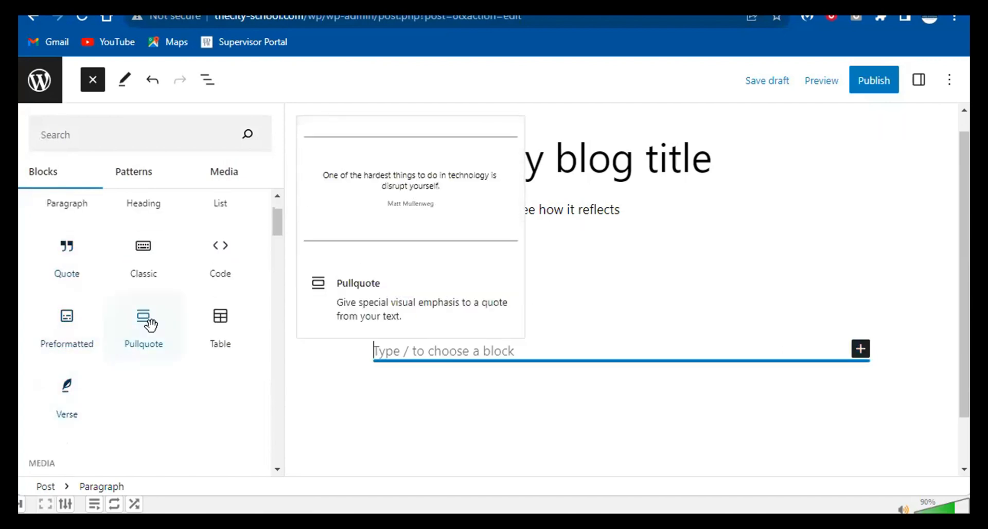
scroll(240, 309, down, 2)
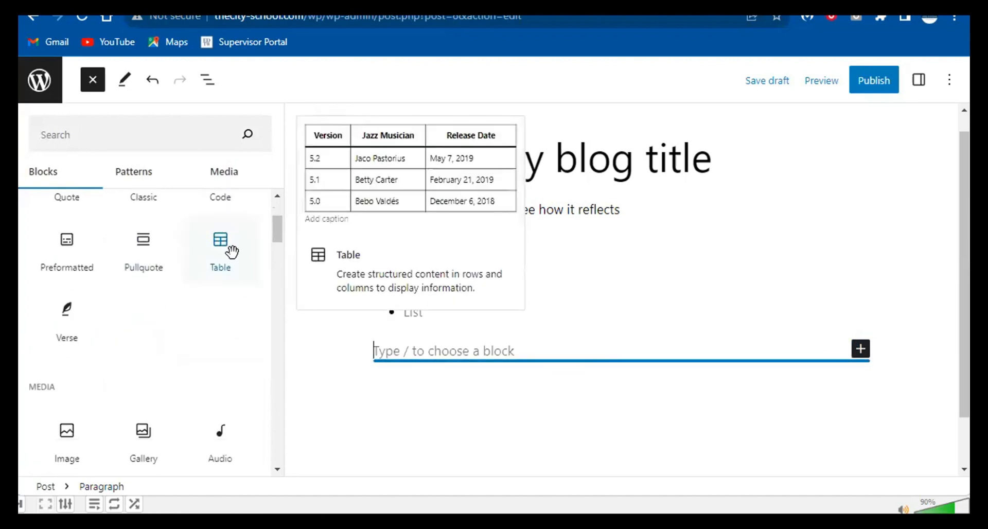
scroll(235, 263, down, 4)
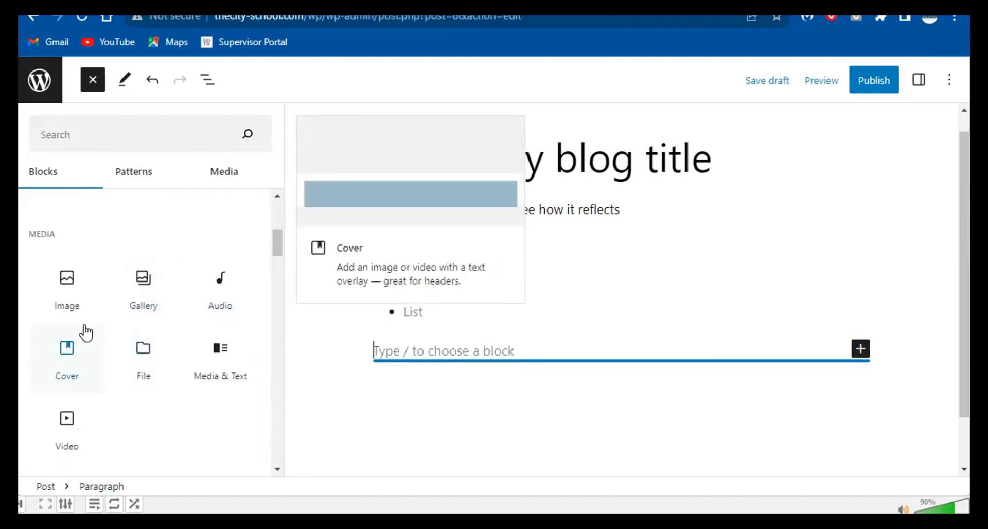
click(79, 292)
scroll(453, 371, down, 2)
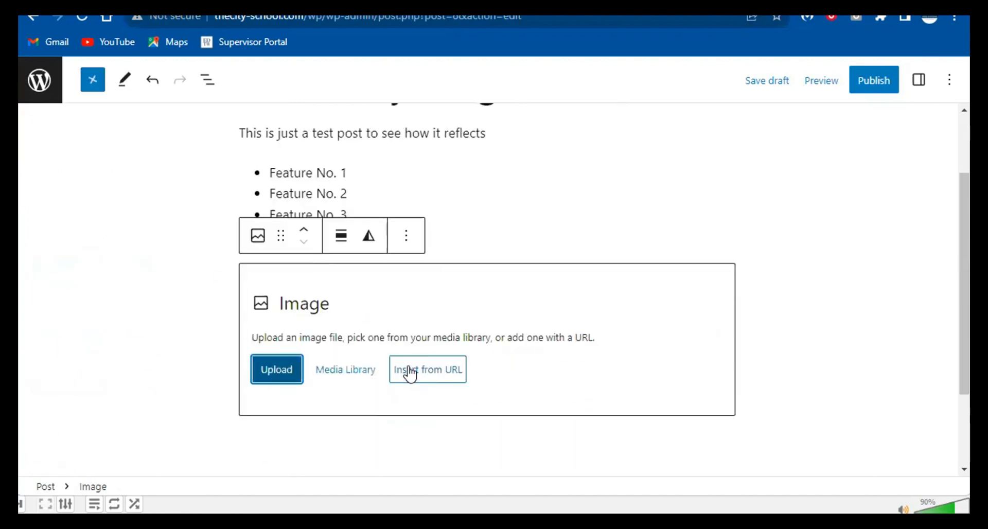
click(285, 368)
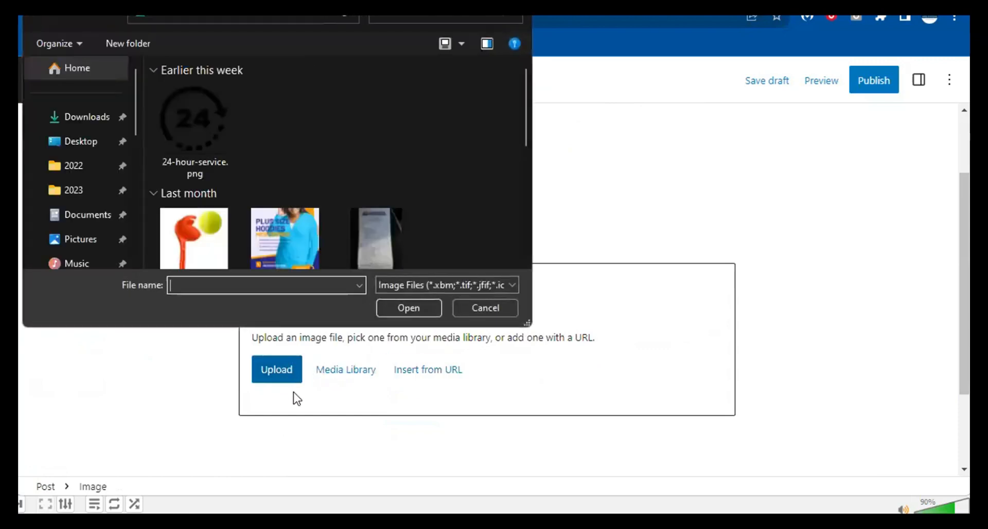
double_click(214, 130)
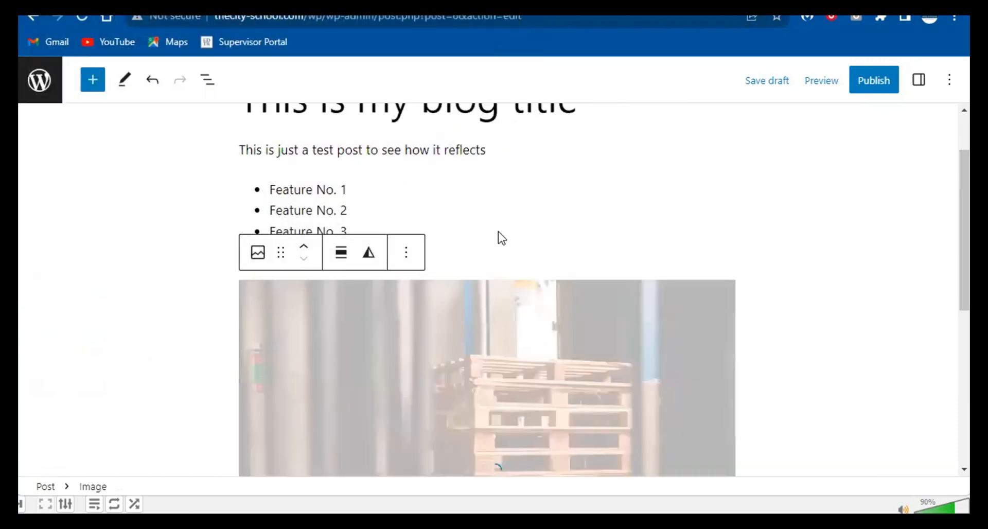
- Bring up the post's pre-publish check panel
click(740, 238)
scroll(691, 247, down, 3)
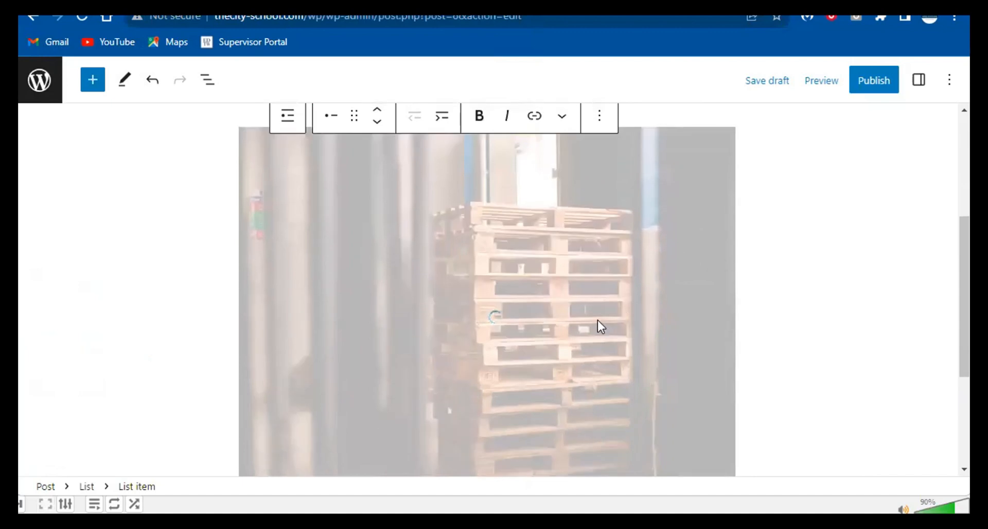
scroll(597, 321, down, 3)
click(873, 84)
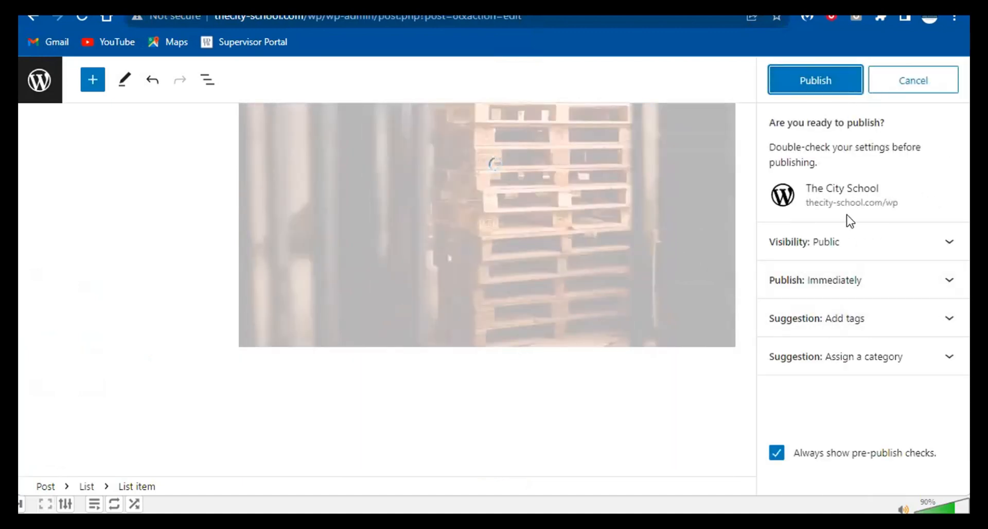
- Publish the post with Public visibility, then go to the live site's tab to reload it
click(838, 247)
scroll(845, 279, down, 1)
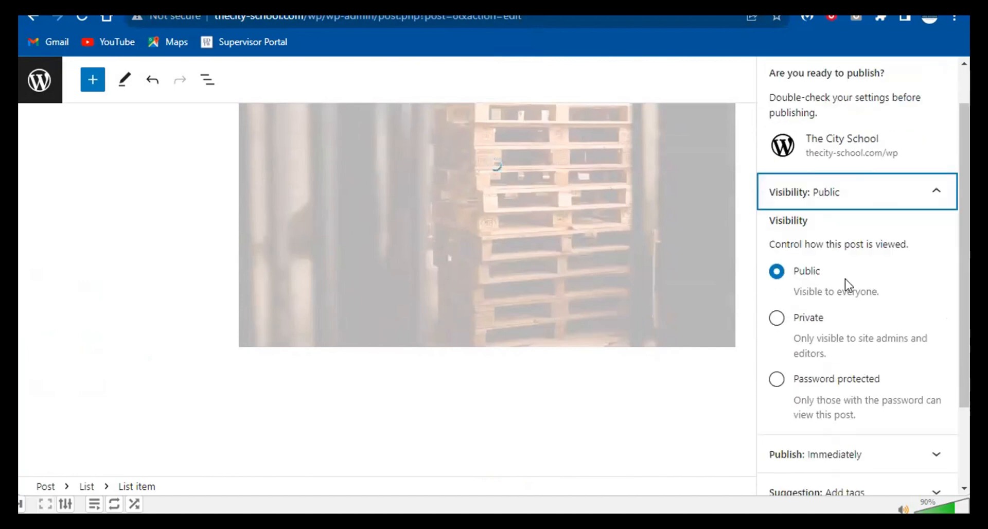
scroll(846, 279, down, 1)
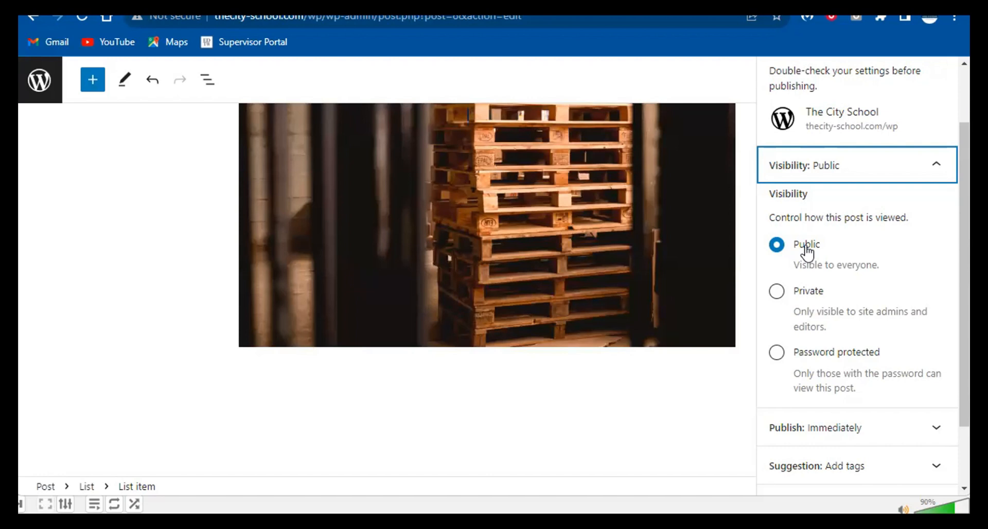
click(806, 248)
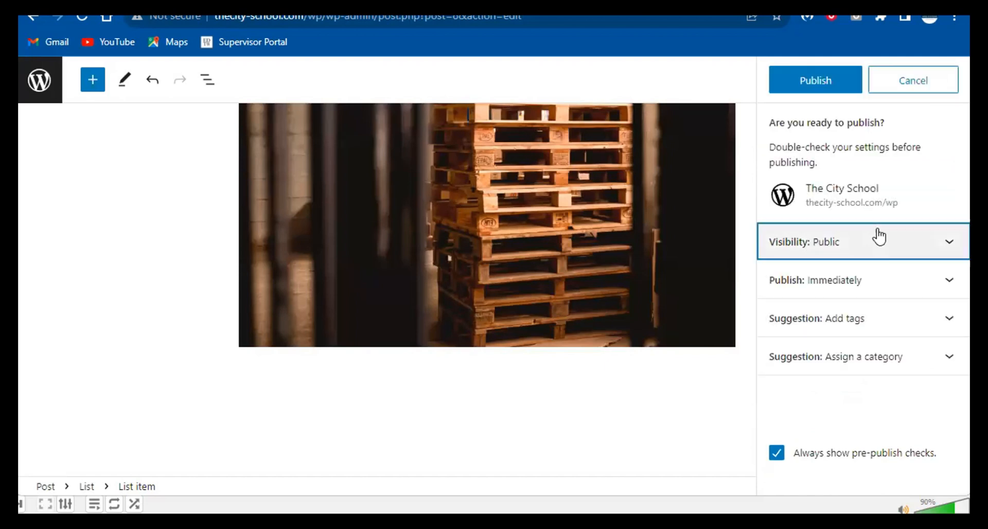
click(878, 238)
click(845, 89)
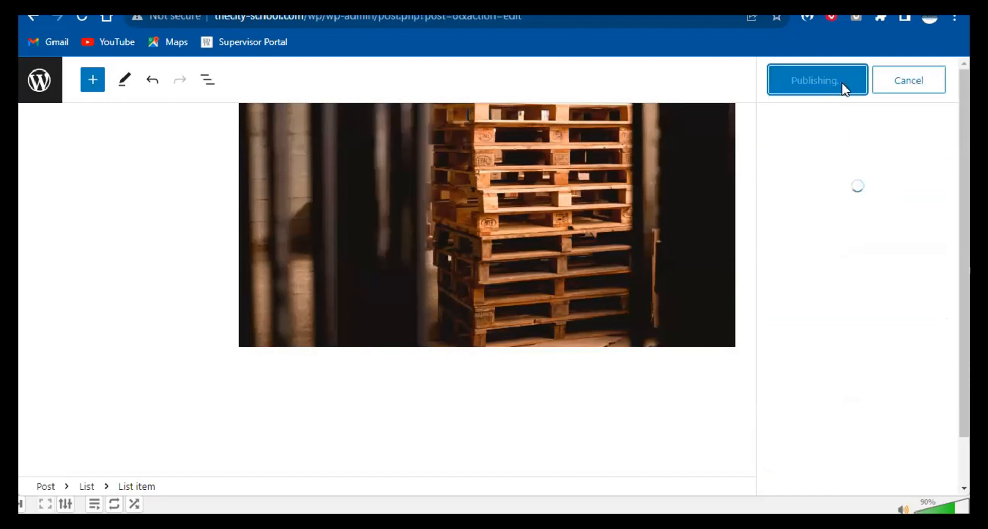
click(334, 2)
right_click(333, 2)
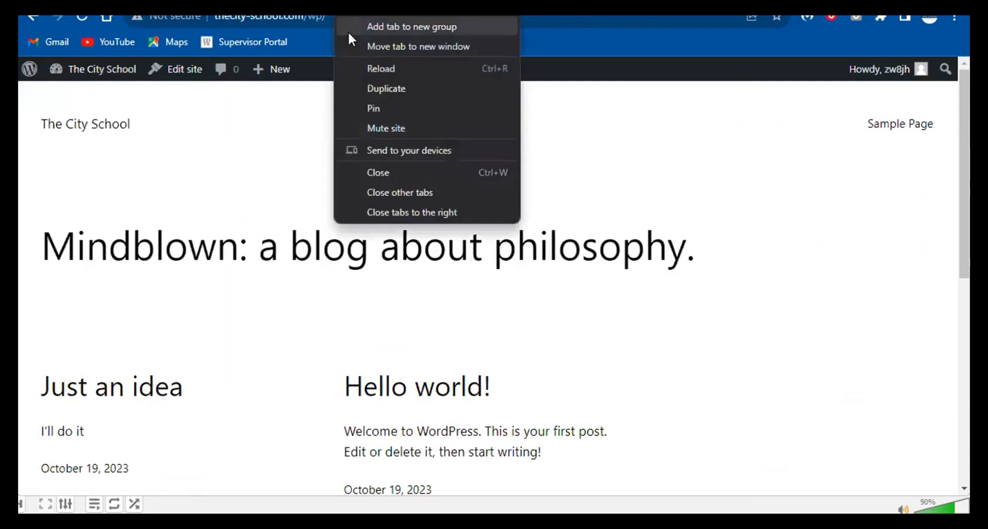
- Reload the front page, view the live 'This is my blog title' post, and check its Author list
click(355, 69)
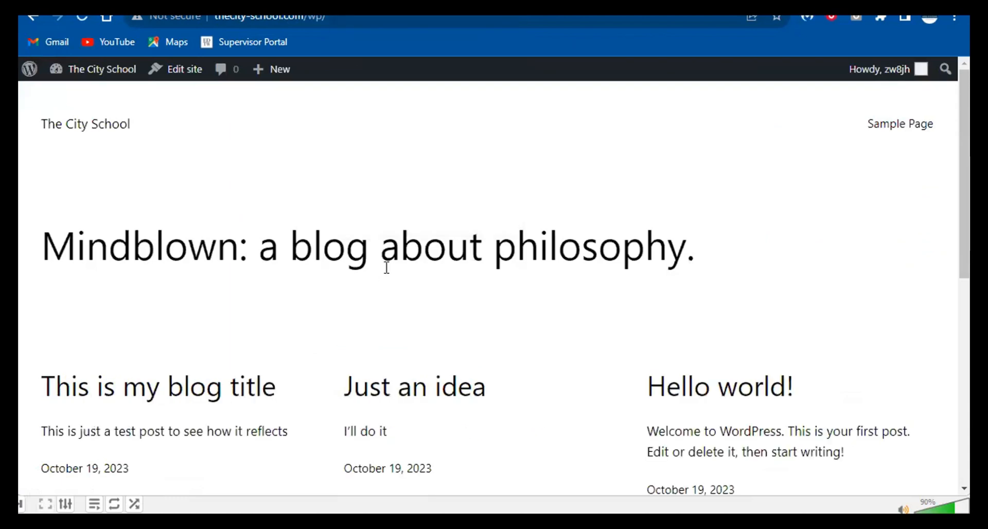
scroll(388, 267, down, 3)
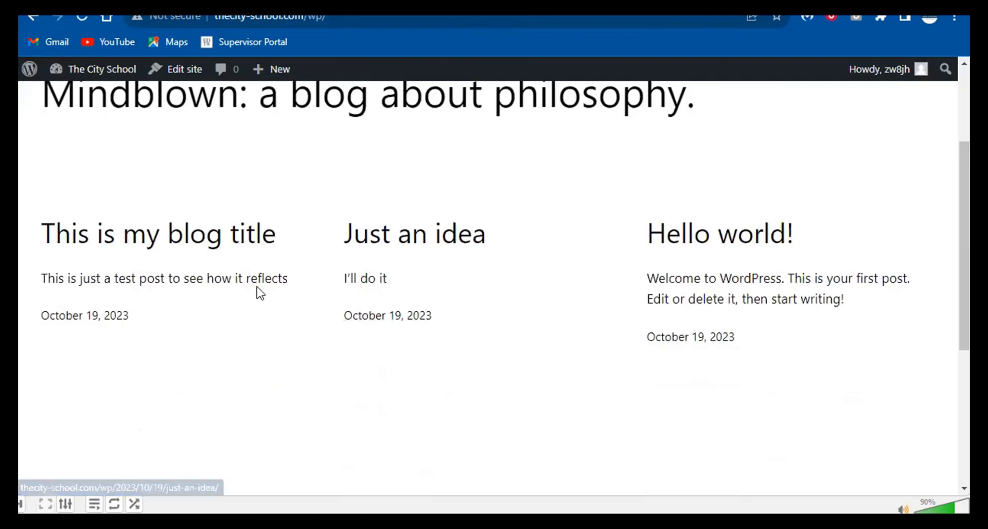
click(232, 248)
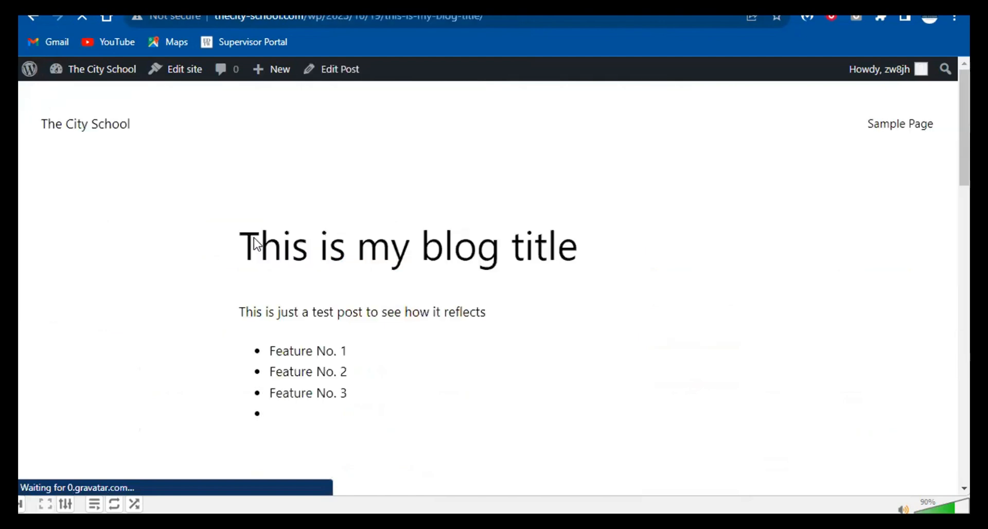
scroll(426, 254, down, 4)
scroll(638, 276, down, 7)
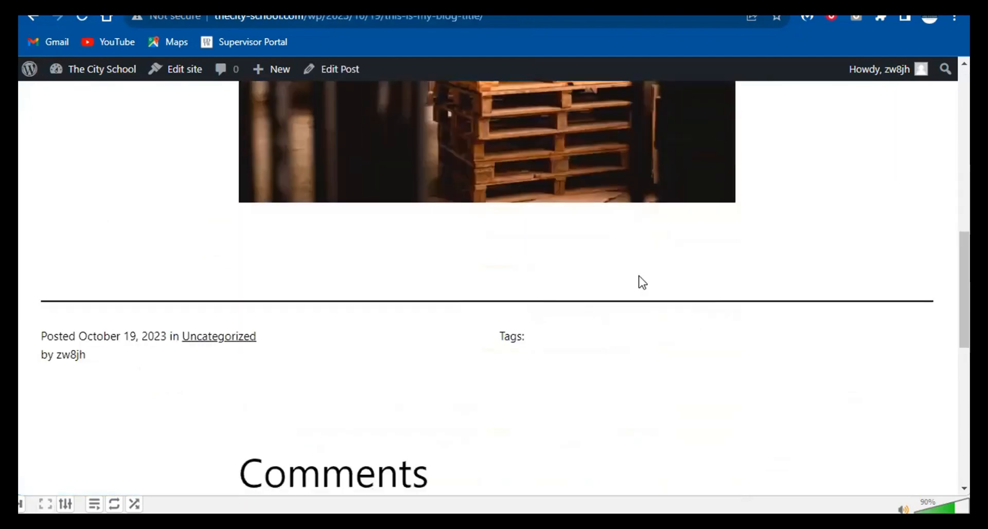
scroll(638, 276, up, 9)
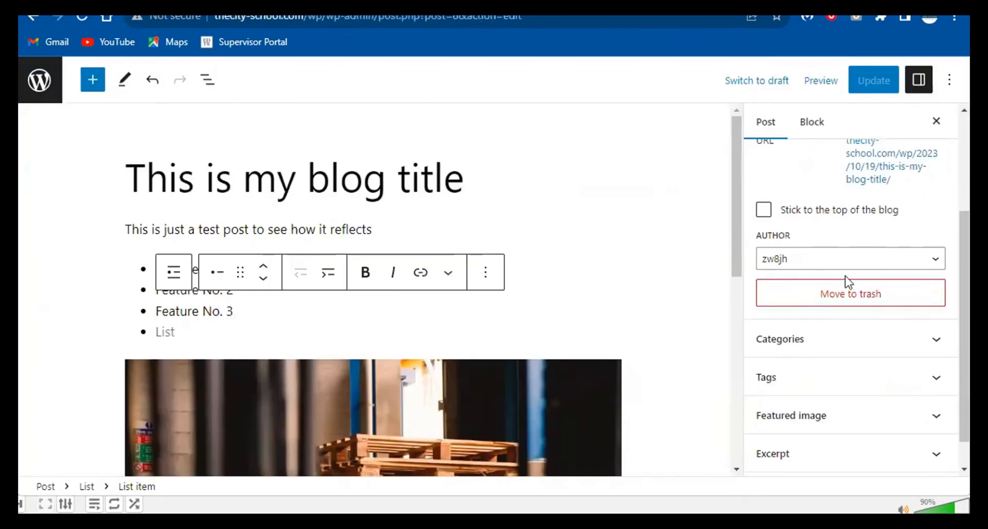
scroll(854, 267, down, 1)
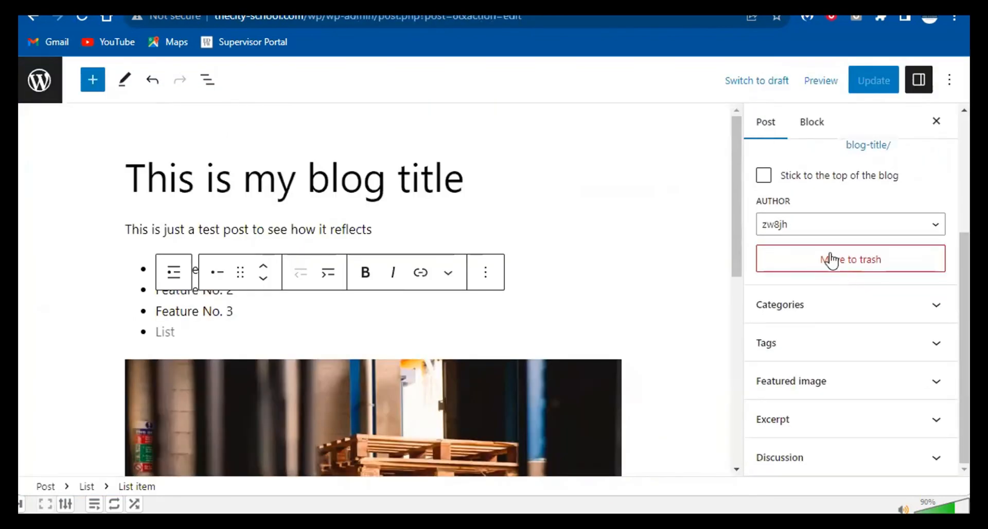
click(835, 226)
click(835, 227)
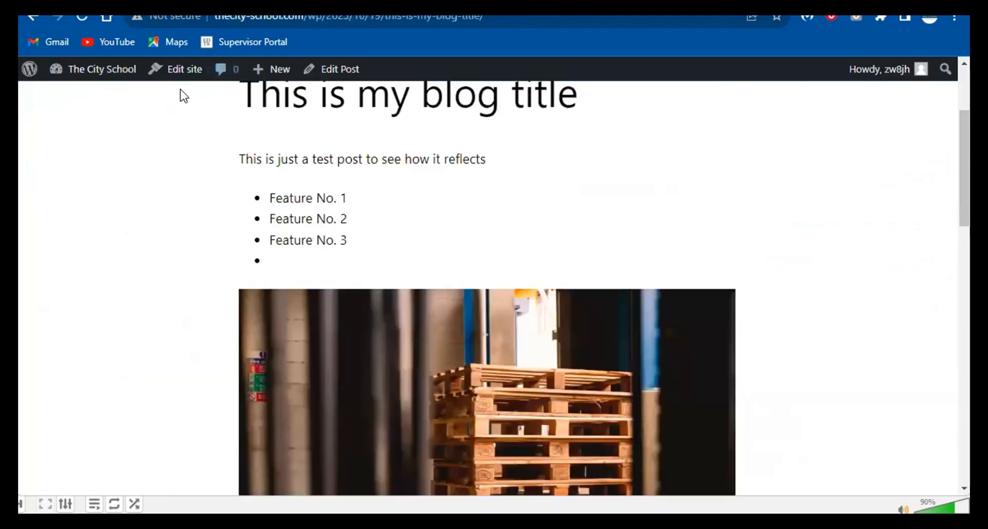
- Go to the admin dashboard and view Users > All Users, showing the single admin user
mouse_move(109, 72)
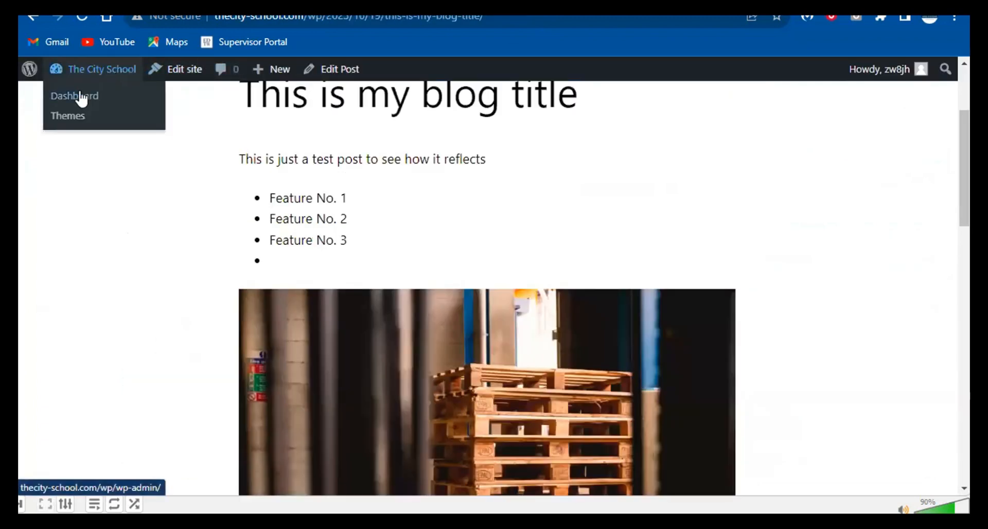
right_click(77, 96)
key(Escape)
click(145, 87)
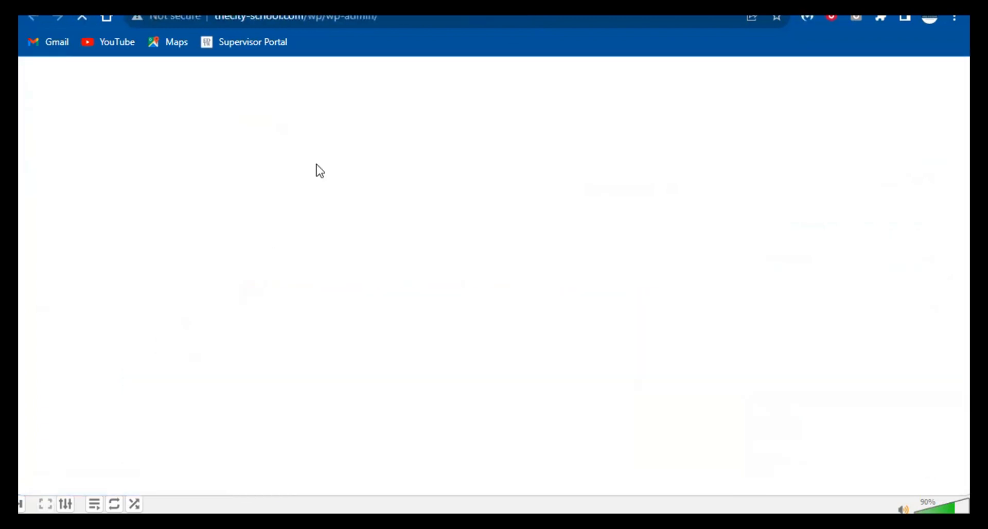
scroll(227, 271, down, 3)
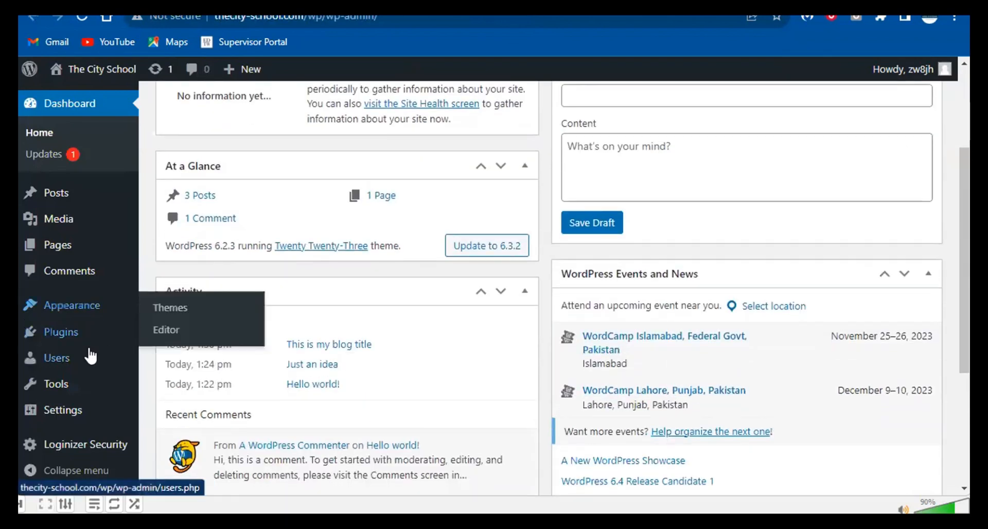
mouse_move(54, 371)
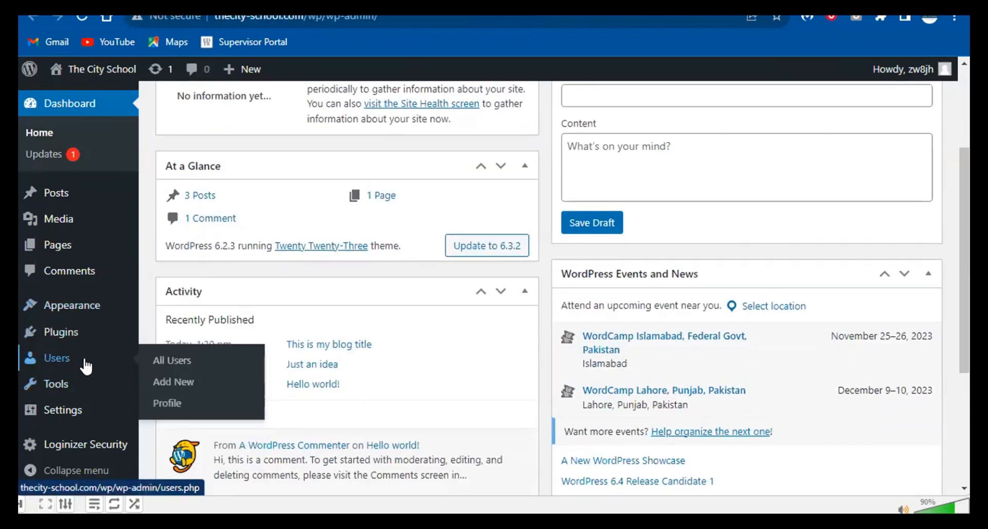
click(167, 365)
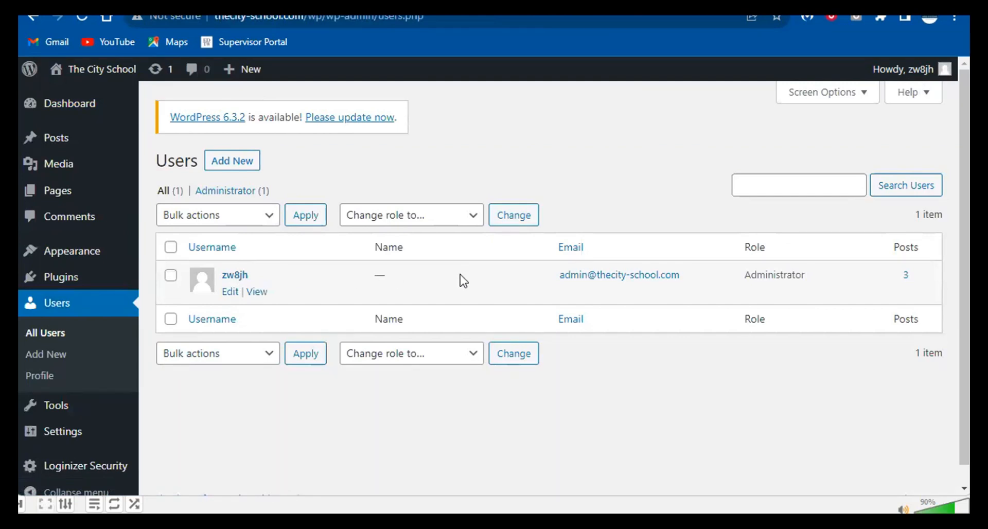
- Review the Add New User form's Subscriber role and generated password, then revisit the post's Author list
click(249, 166)
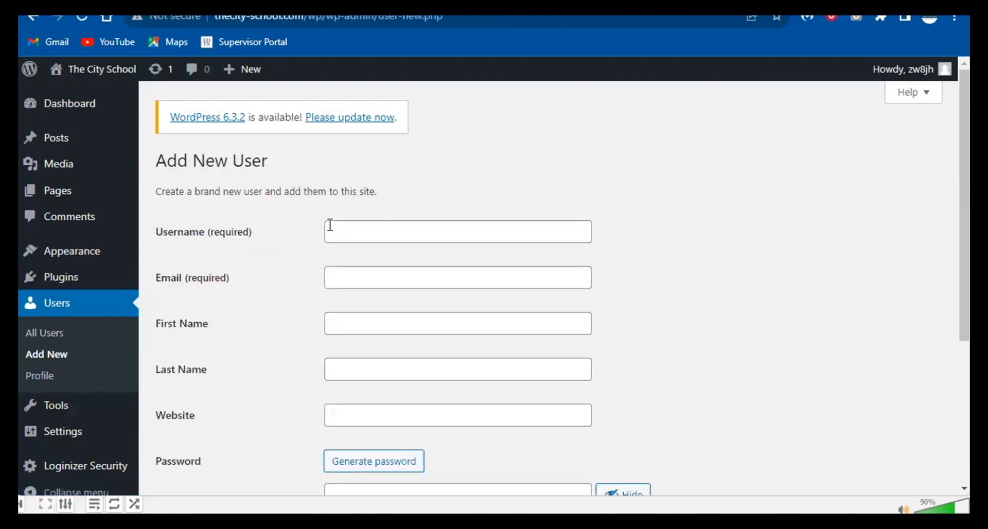
scroll(342, 220, down, 5)
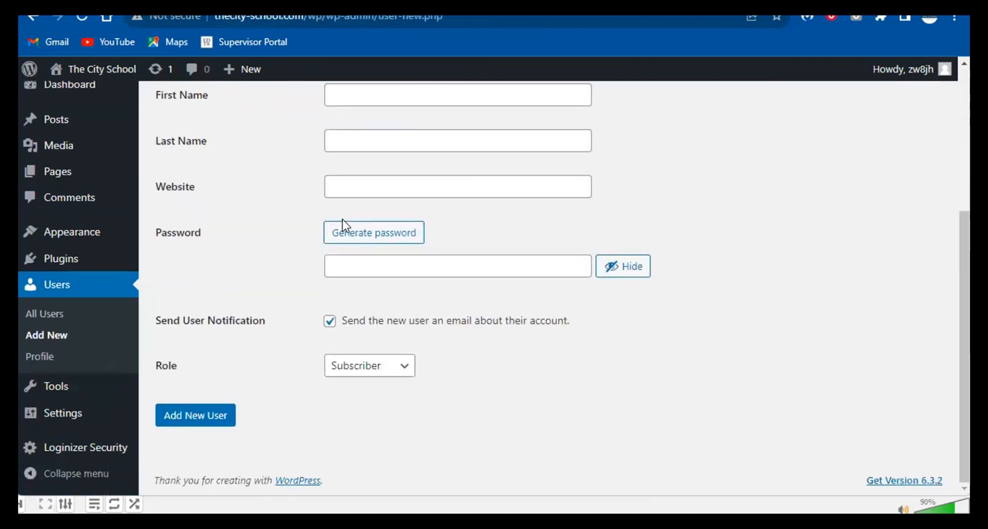
click(374, 367)
click(381, 350)
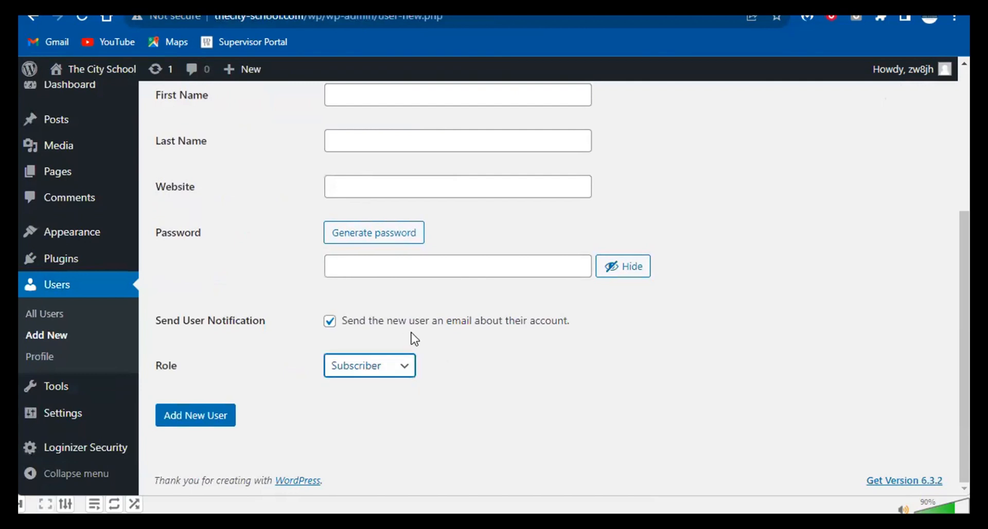
click(379, 386)
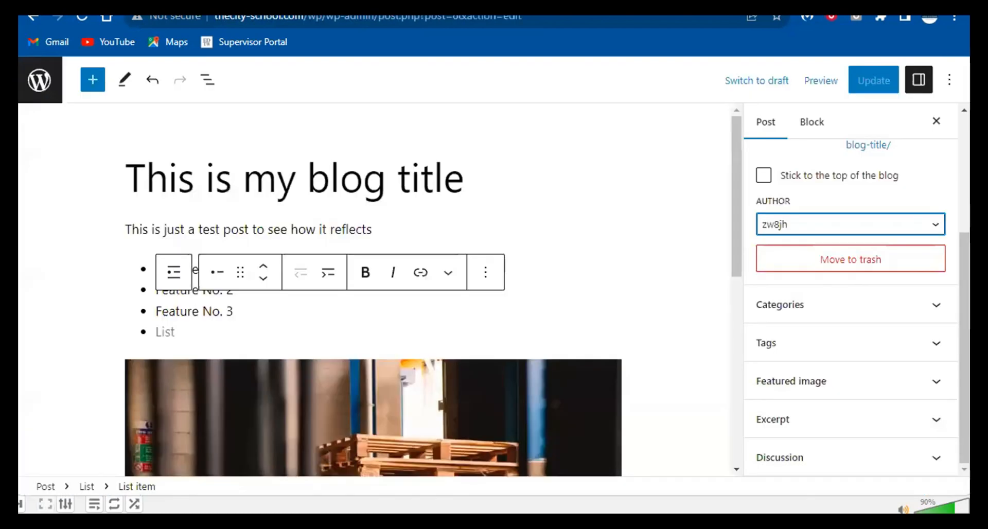
click(805, 226)
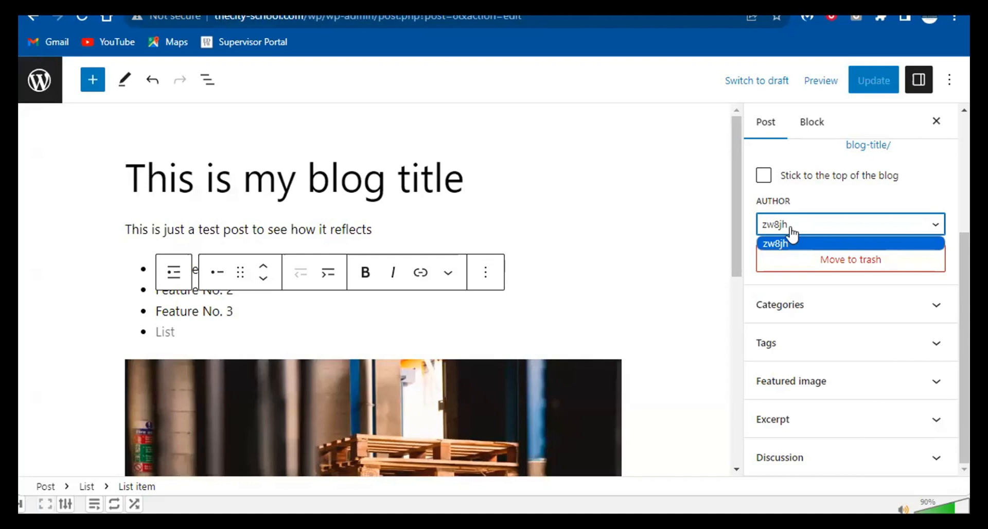
- Add the tags 'pallets' and 'shipments' to the post in the Tags panel
click(747, 236)
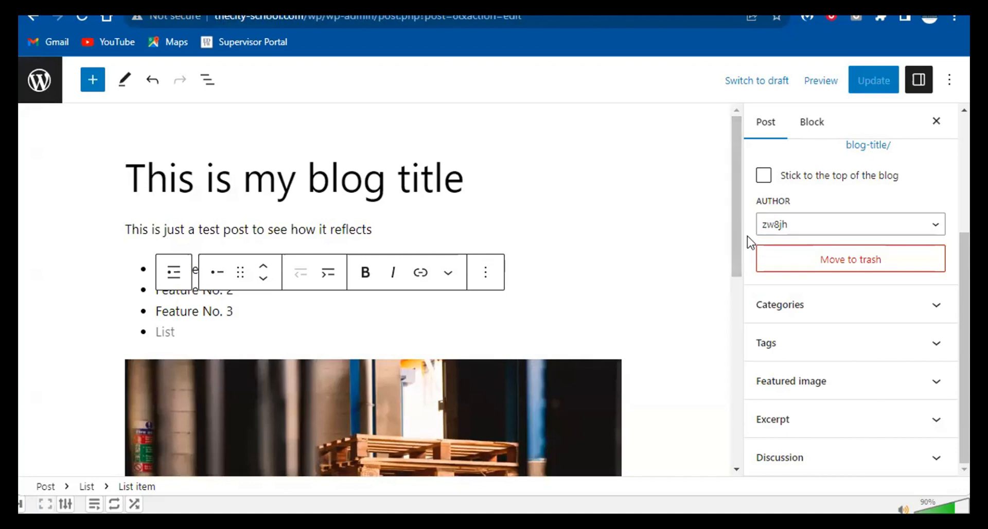
click(781, 304)
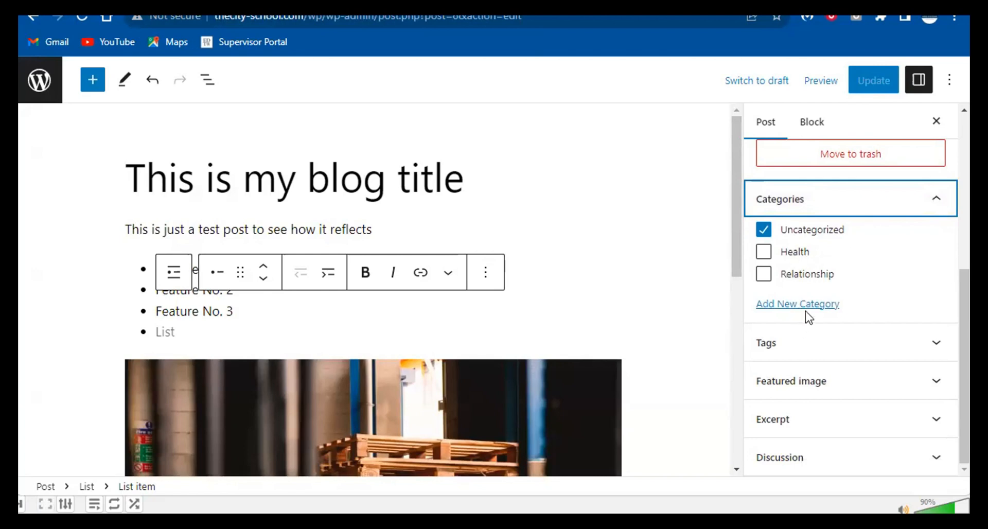
click(816, 212)
click(820, 344)
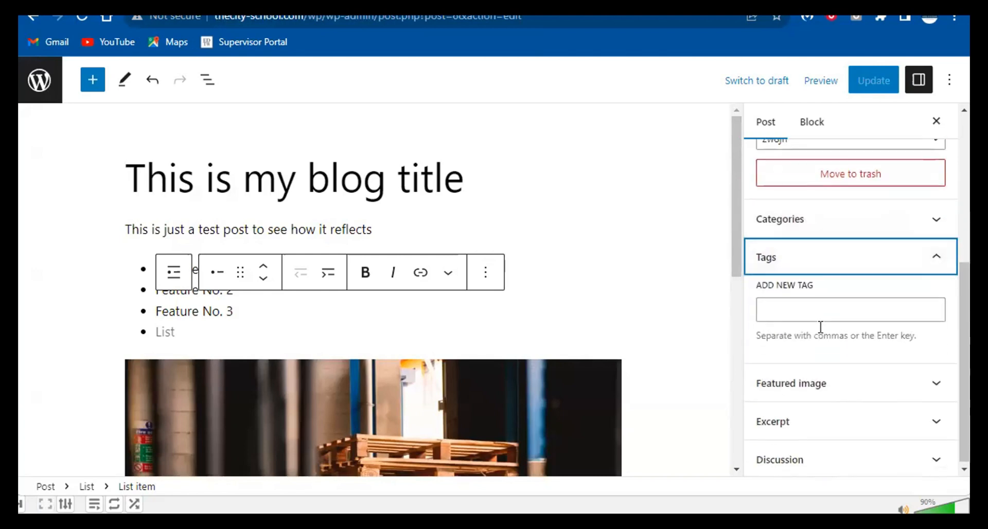
click(799, 311)
text(pallets)
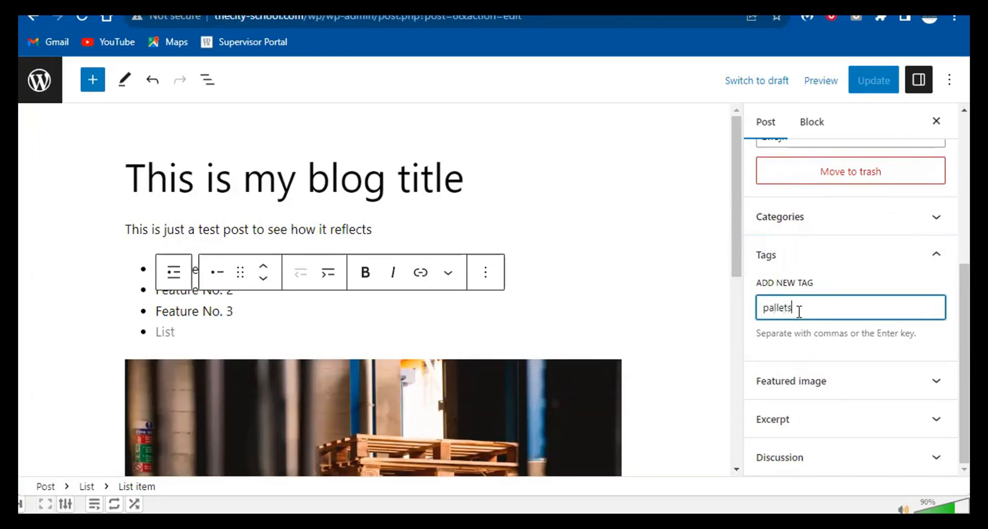
key(Return)
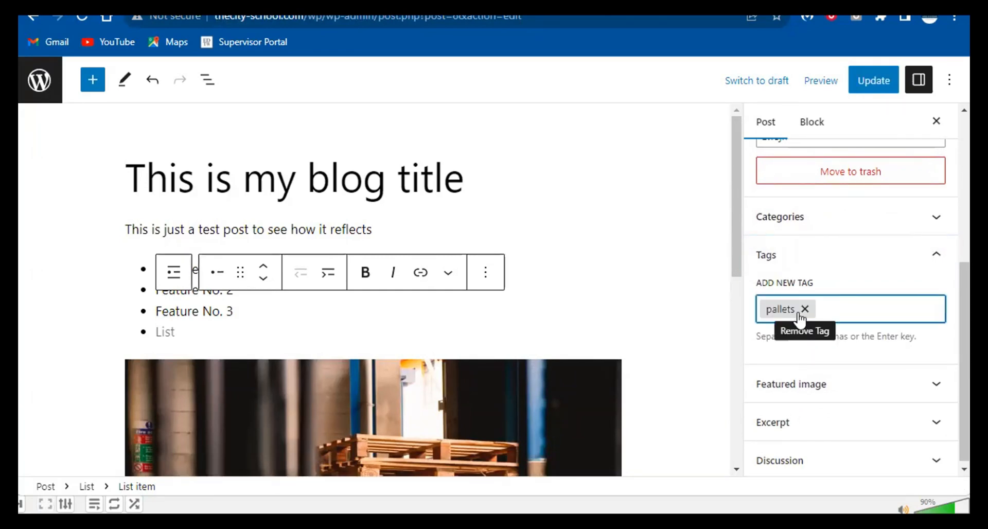
text(shipments)
key(Return)
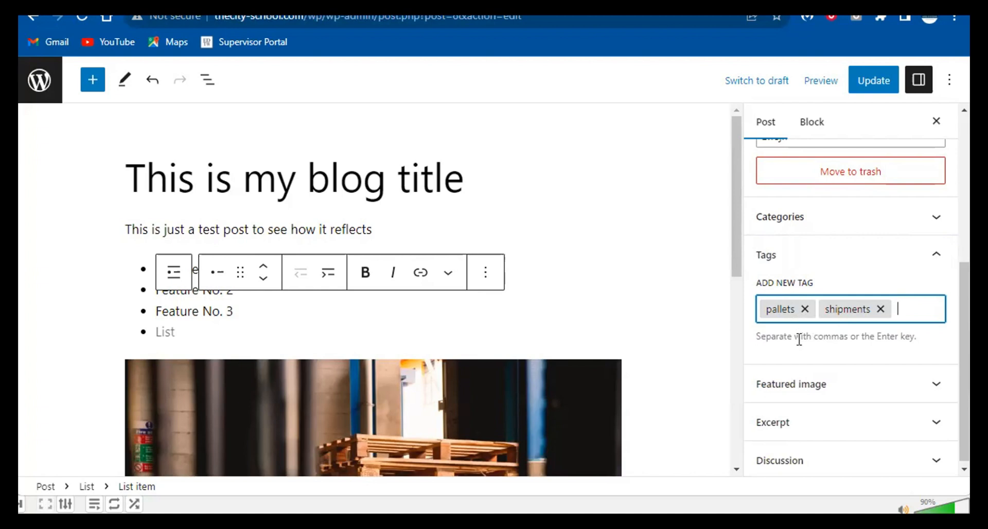
- Set the pallet photo from the Media Library as the post's featured image
click(796, 389)
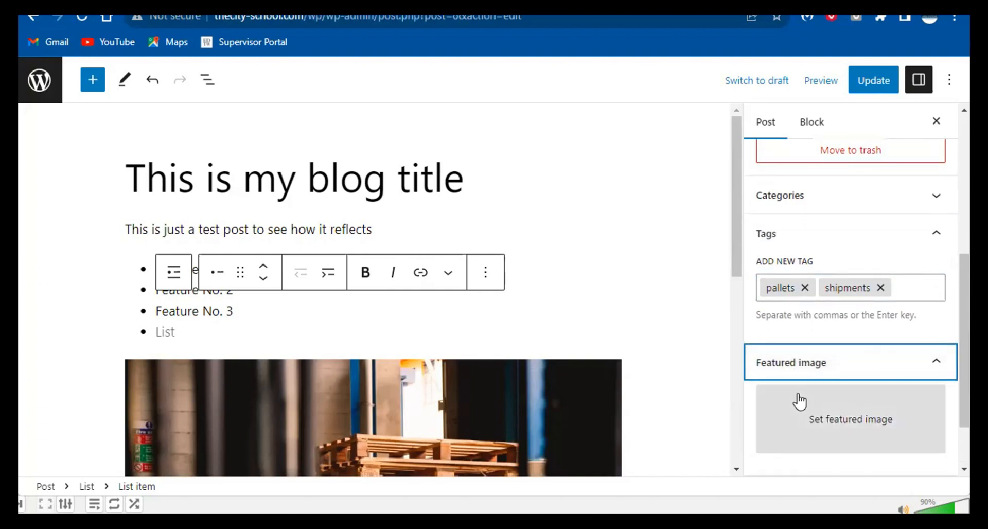
click(816, 359)
click(488, 323)
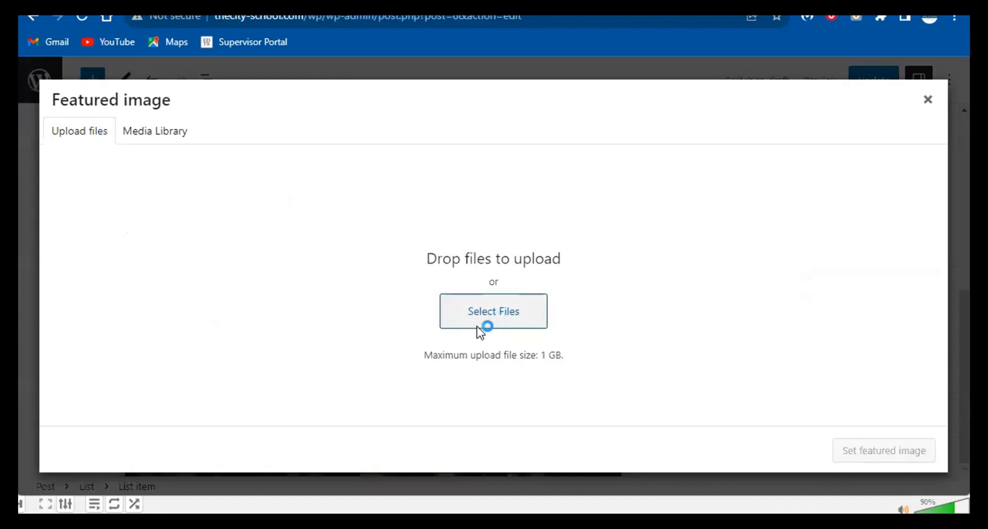
click(465, 307)
click(173, 135)
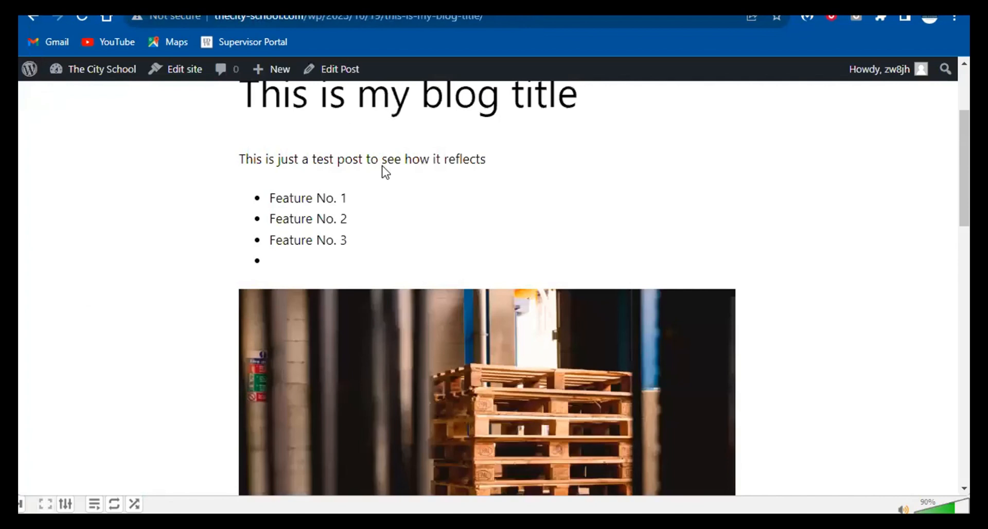
scroll(383, 171, up, 3)
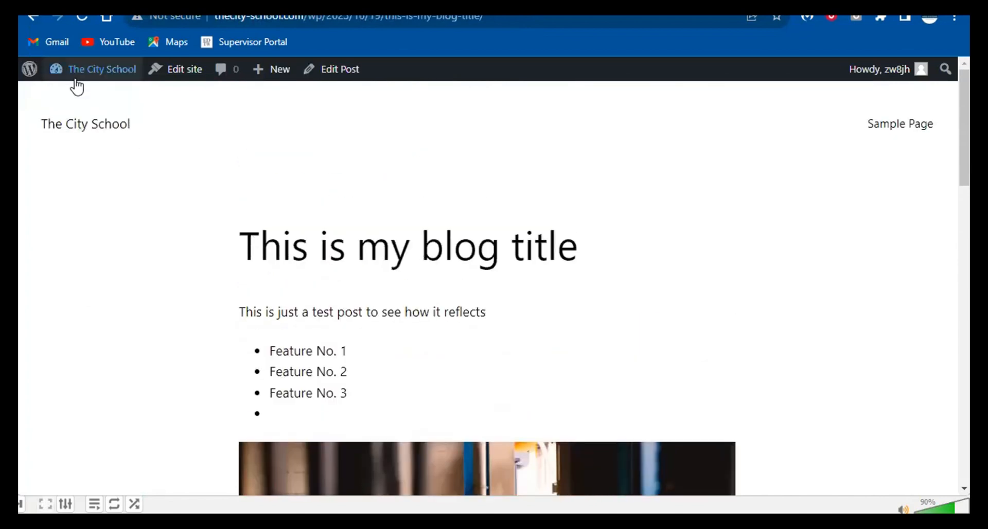
click(39, 41)
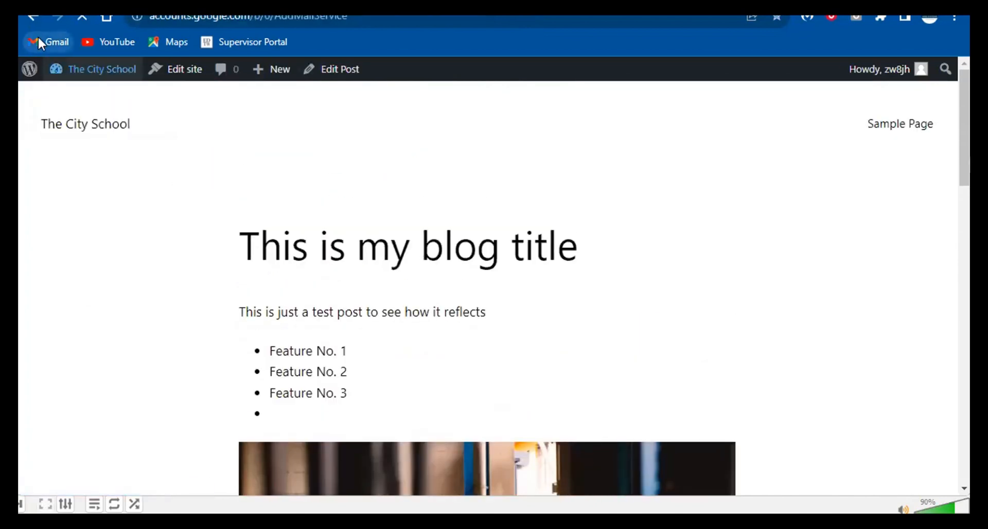
click(37, 20)
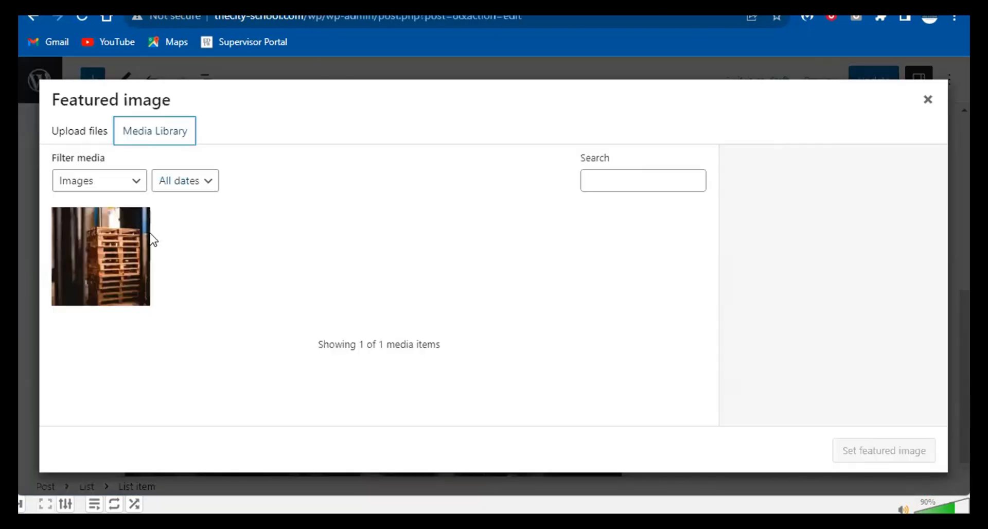
click(148, 240)
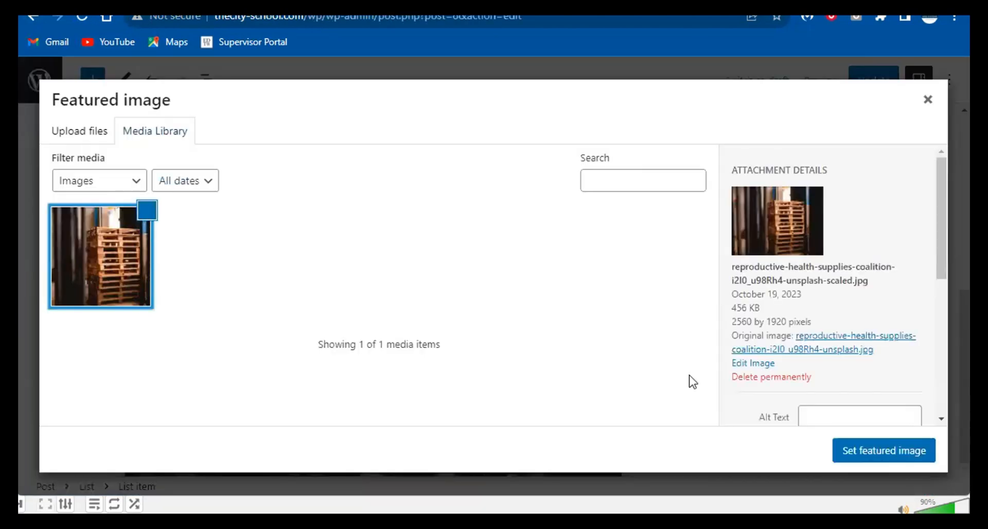
click(868, 451)
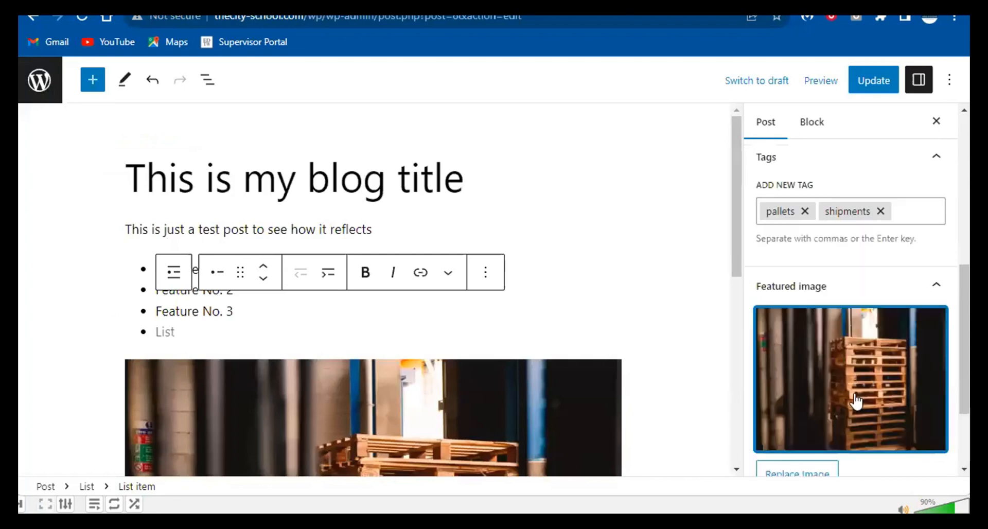
- Update the post and reload the front page to see the featured image
scroll(832, 393, down, 3)
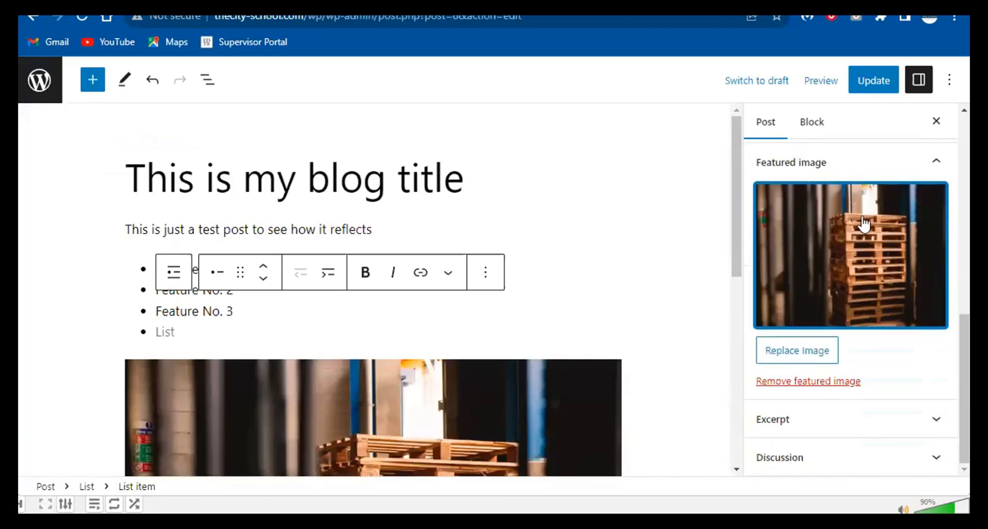
click(870, 87)
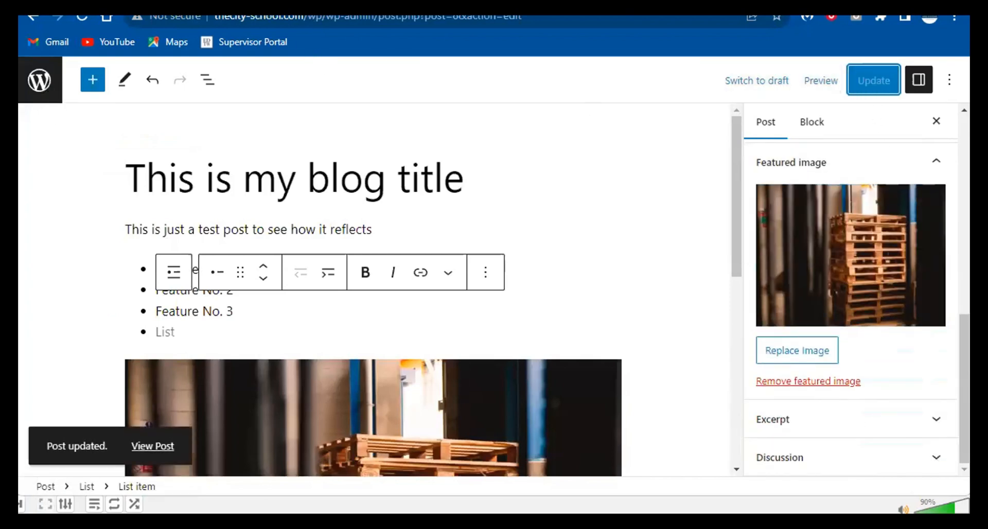
click(283, 2)
right_click(282, 3)
click(322, 75)
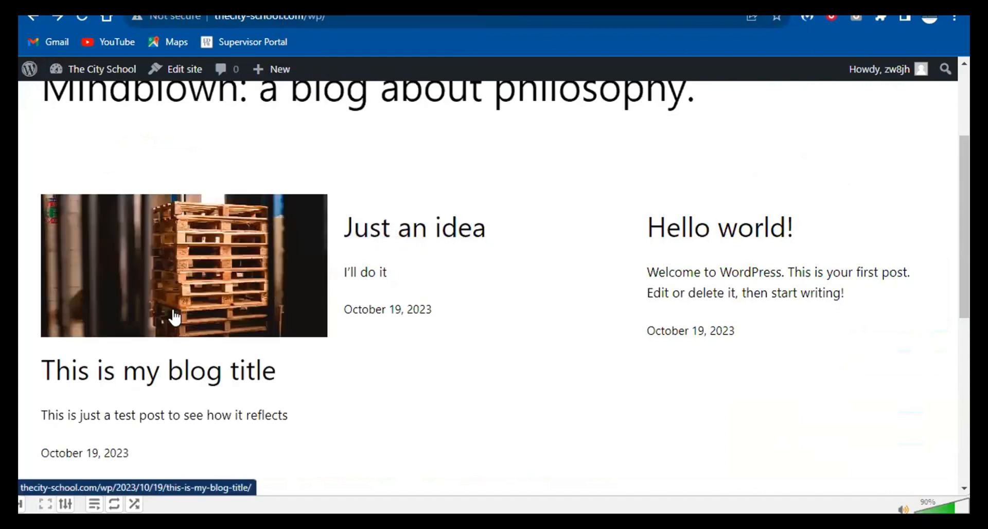
- Open 'This is my blog title' in the editor and expand its empty Excerpt panel
scroll(199, 249, down, 3)
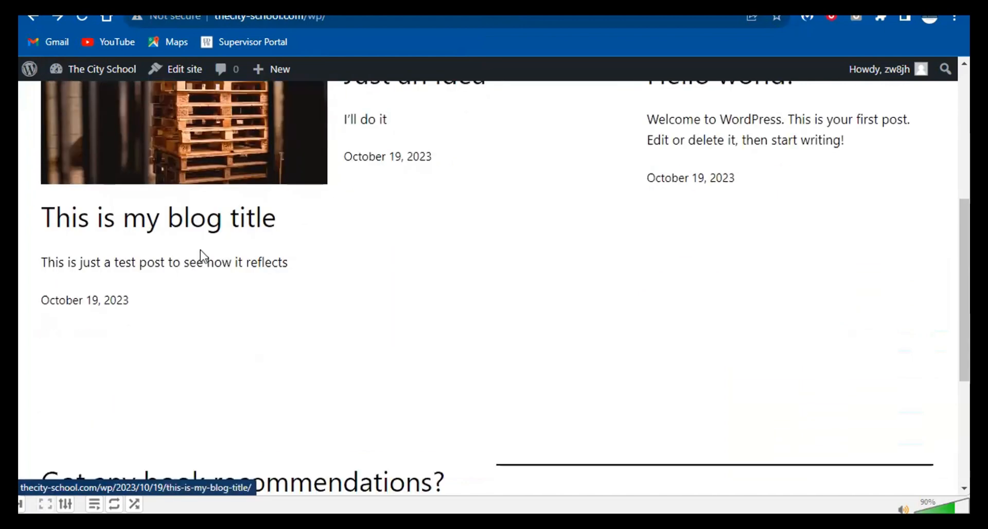
click(172, 222)
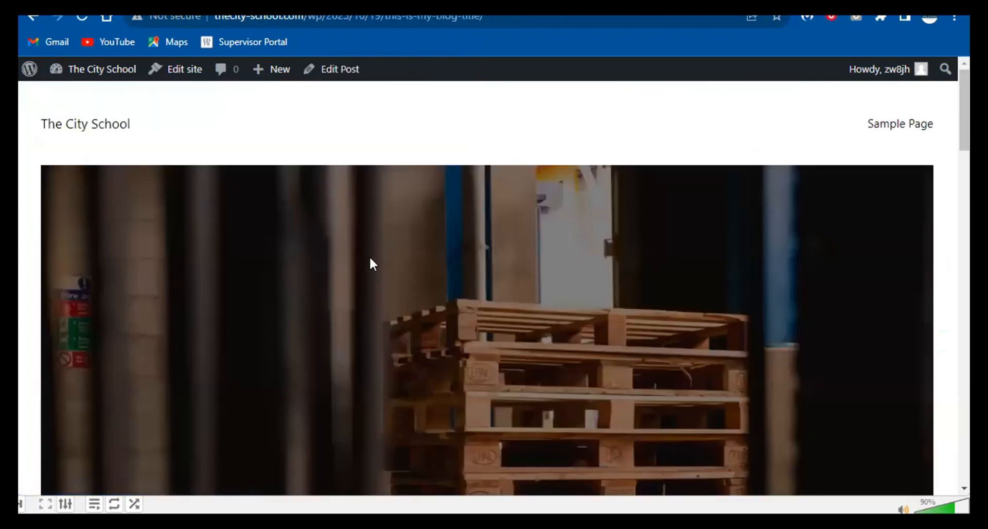
scroll(394, 257, down, 8)
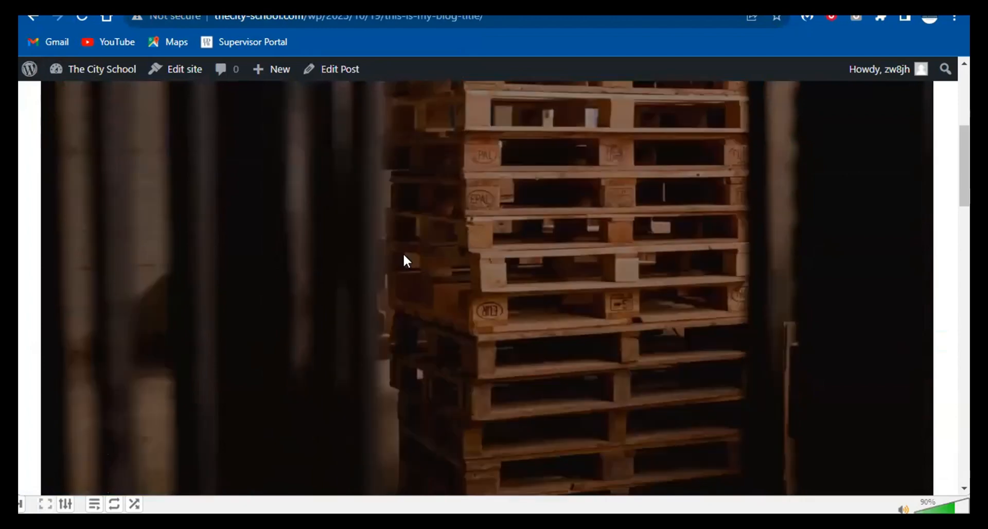
scroll(404, 252, down, 7)
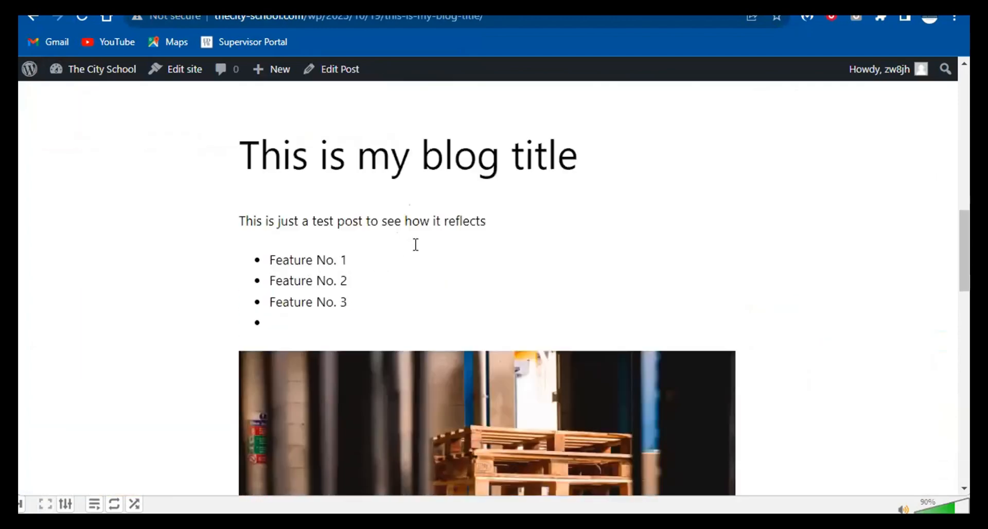
scroll(353, 223, down, 3)
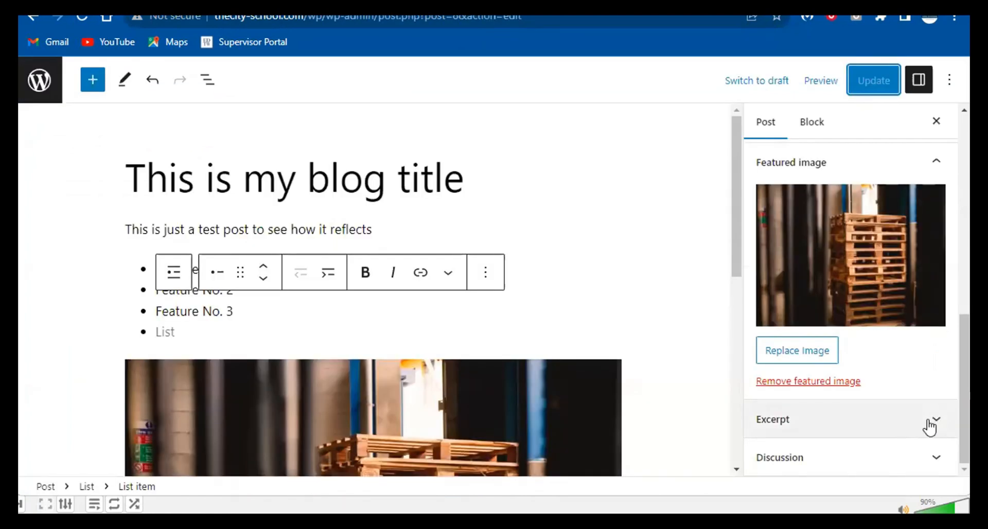
click(928, 426)
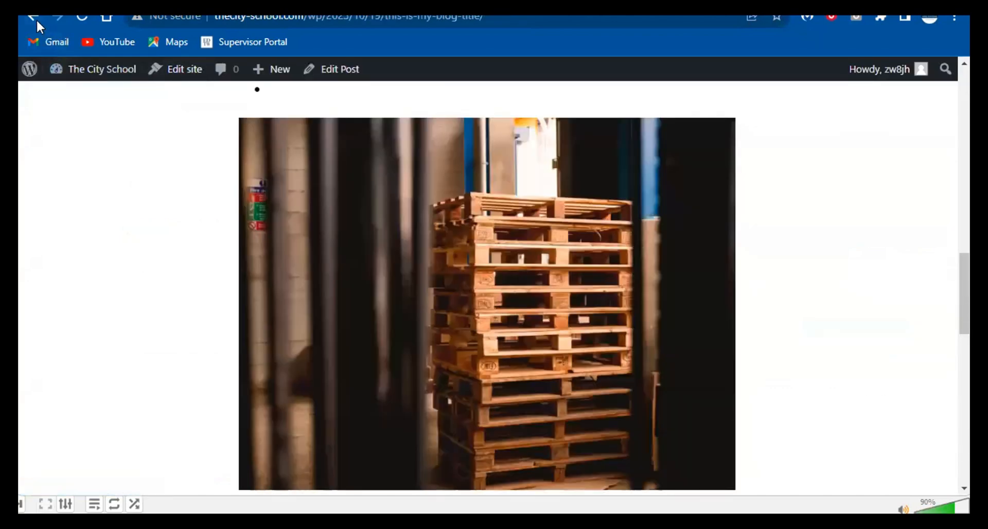
- Enter the excerpt 'This is just an excerpt which will be show in post thumb' and update the post
click(33, 17)
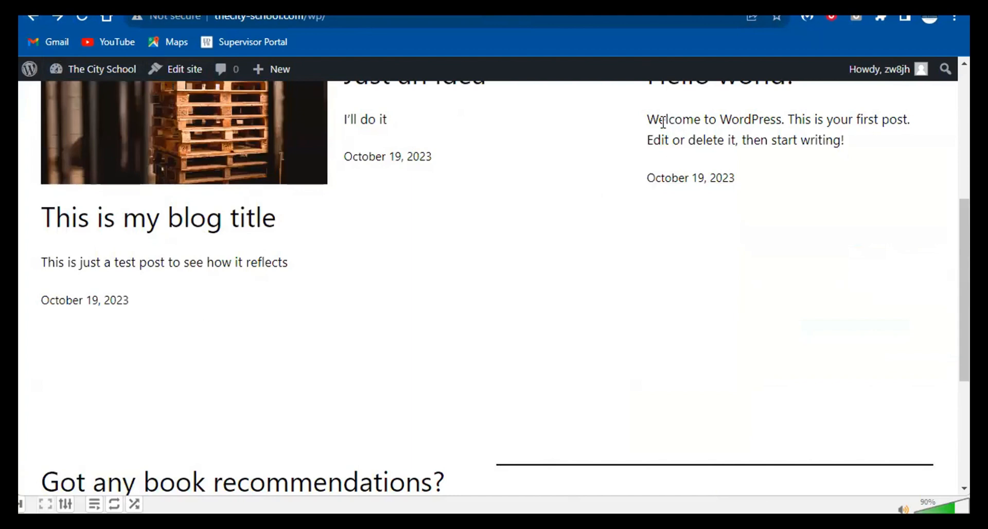
drag(663, 122, 853, 146)
click(644, 122)
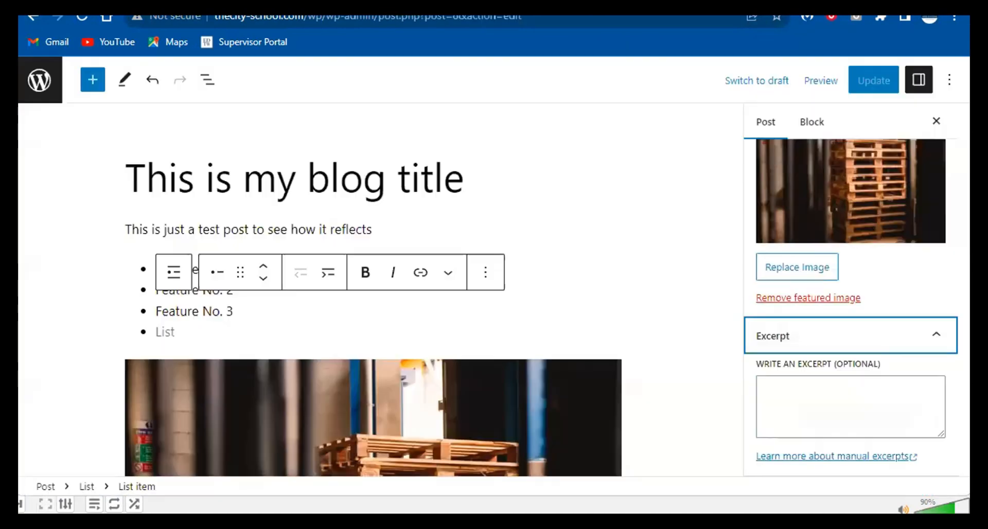
click(822, 399)
text(This )
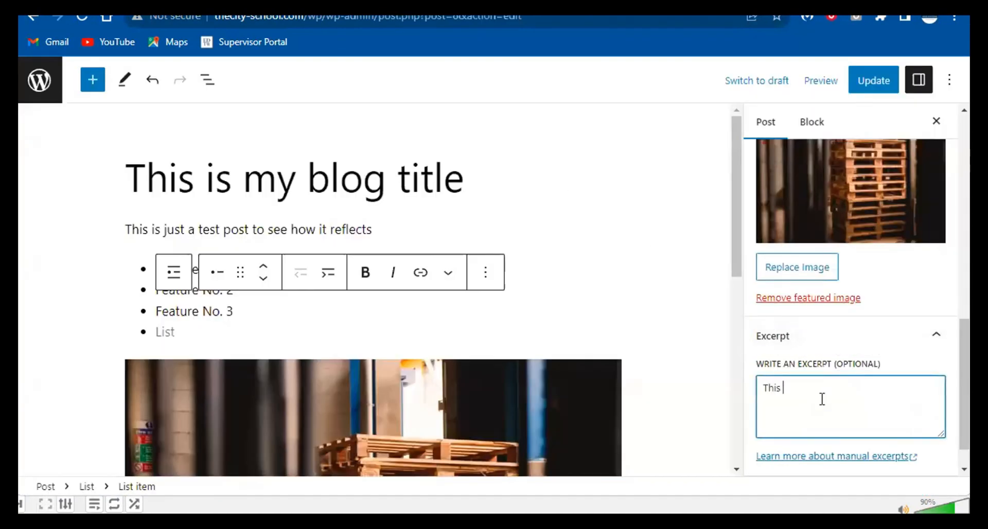
text(is just an excerpt w)
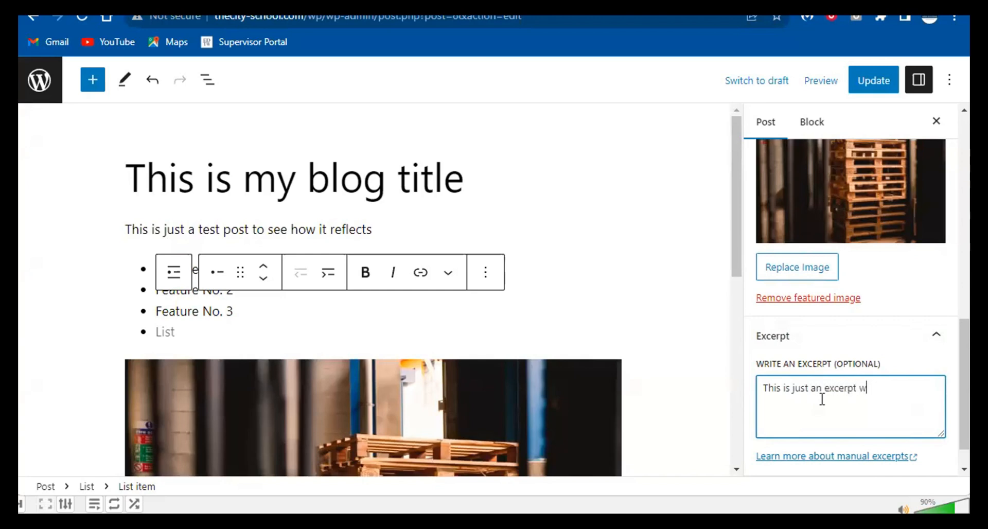
text(hich will be show in)
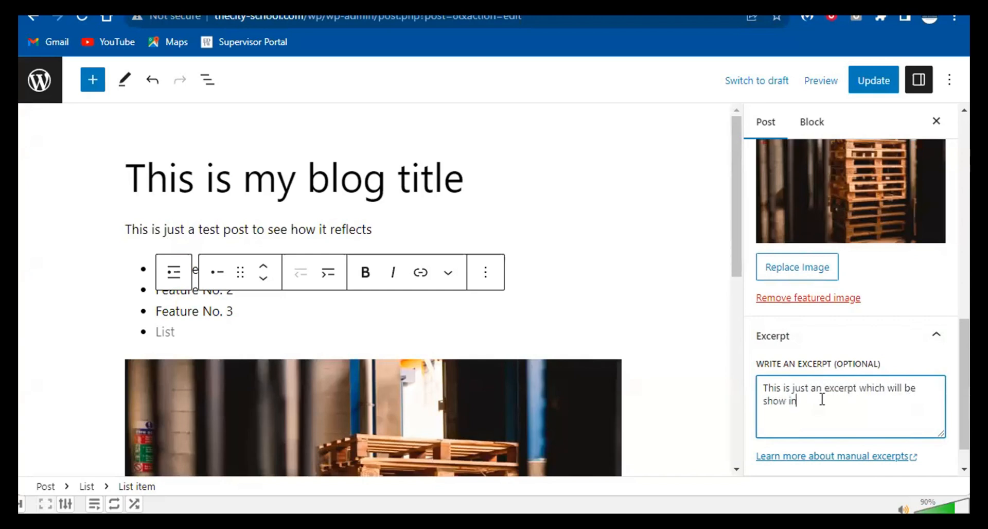
text( prpost thumb)
scroll(907, 380, down, 1)
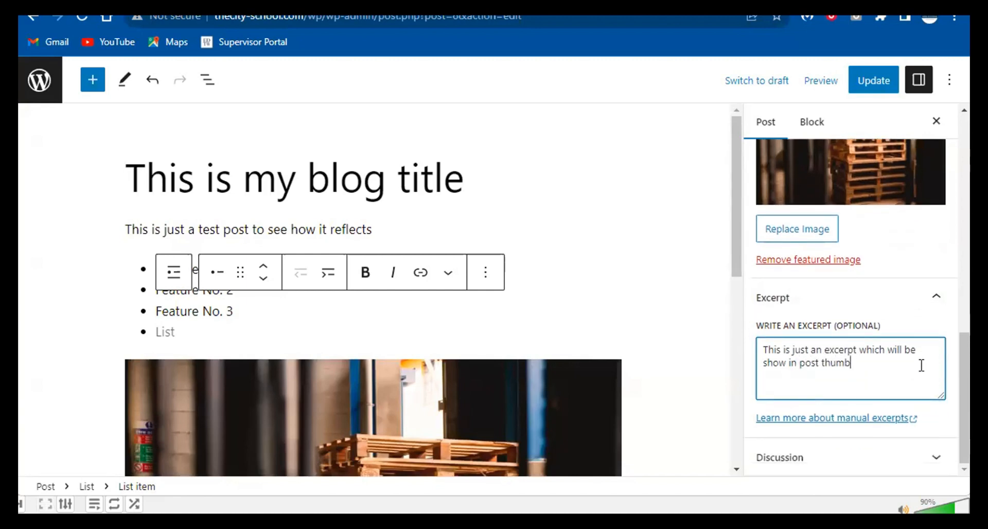
click(873, 82)
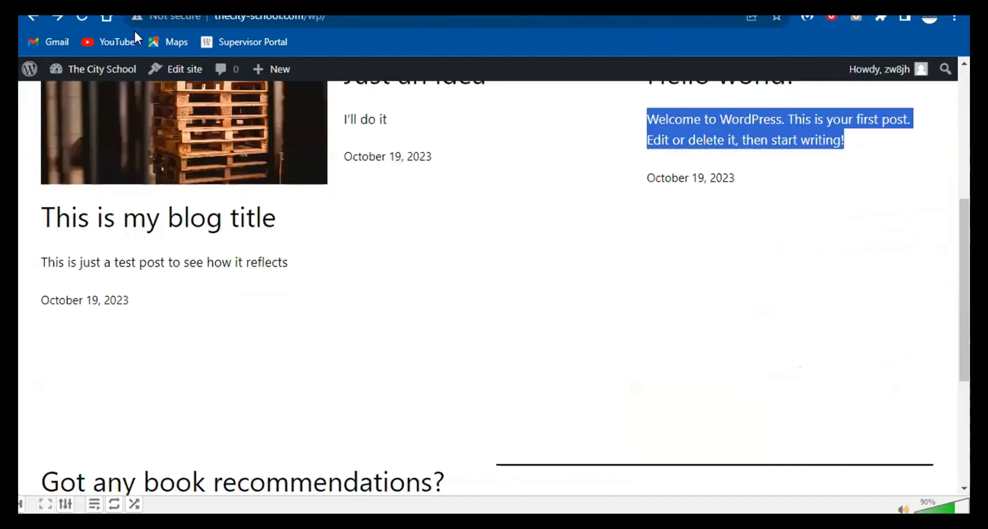
- Reload the home page to confirm the new excerpt, view the post, then expand the editor's Discussion panel
click(82, 17)
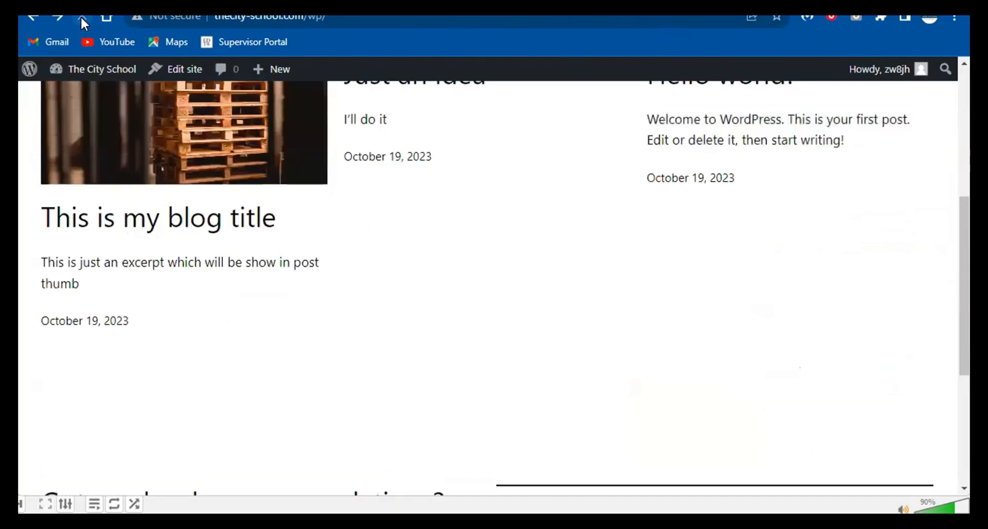
scroll(324, 250, up, 2)
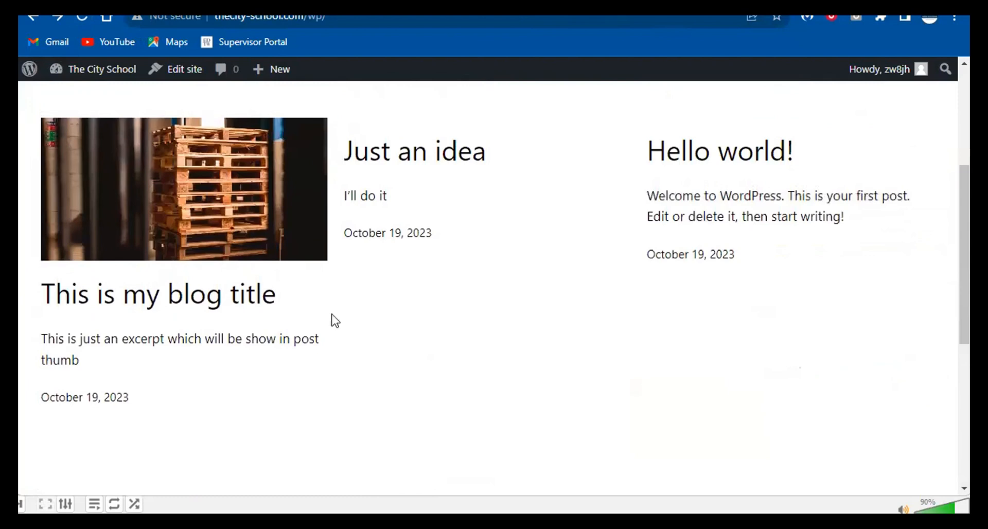
drag(28, 340, 129, 374)
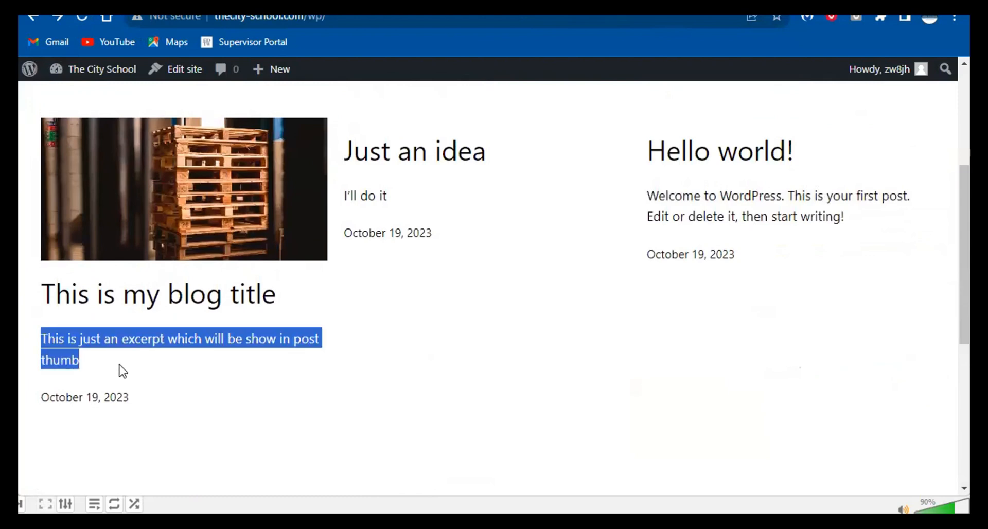
click(145, 292)
scroll(245, 278, down, 10)
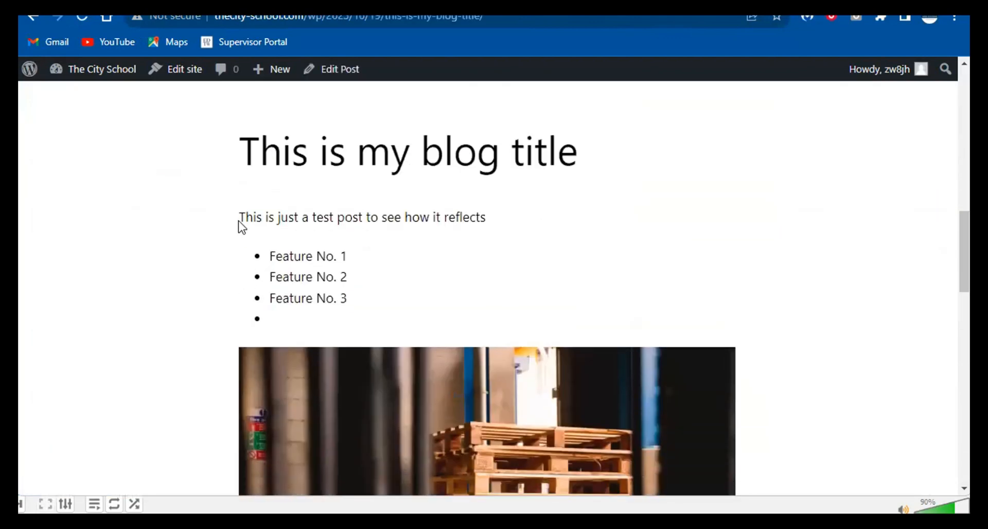
drag(240, 227, 429, 304)
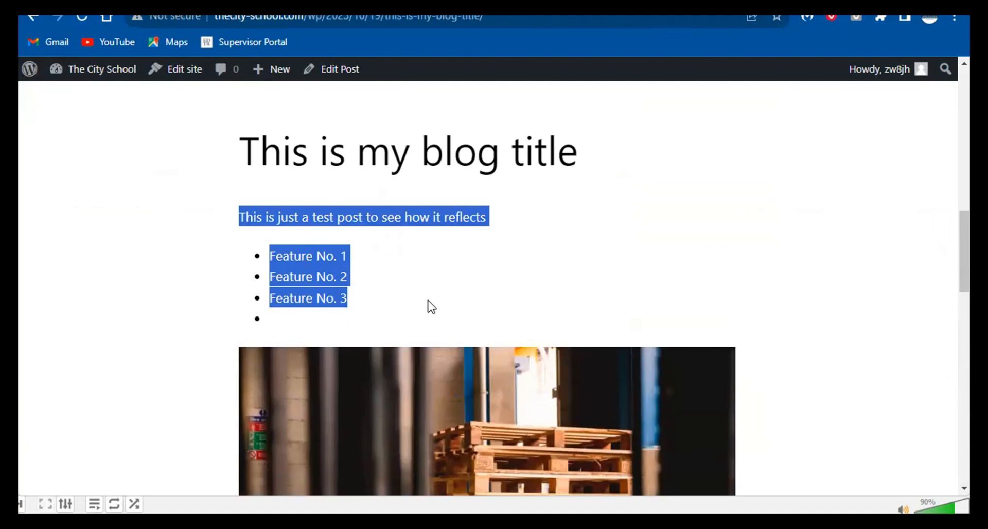
click(33, 21)
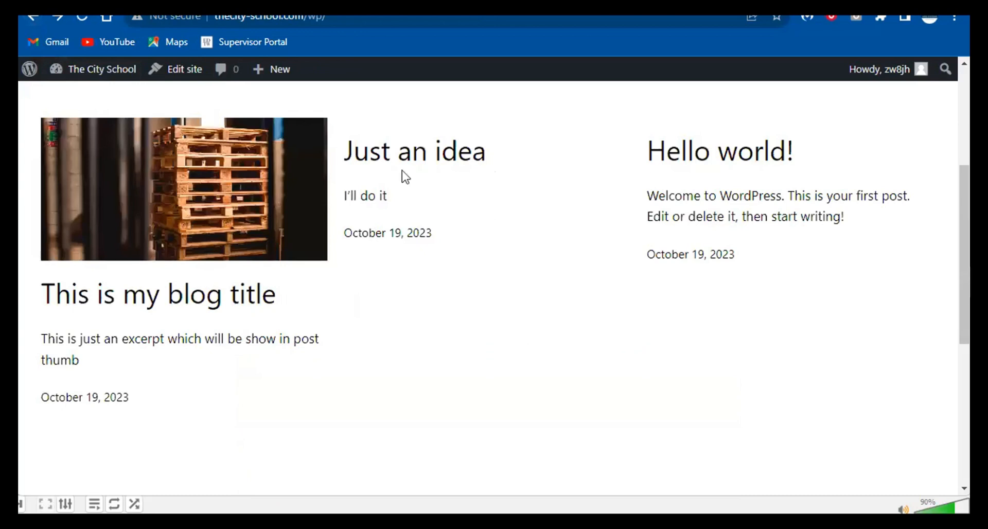
click(862, 456)
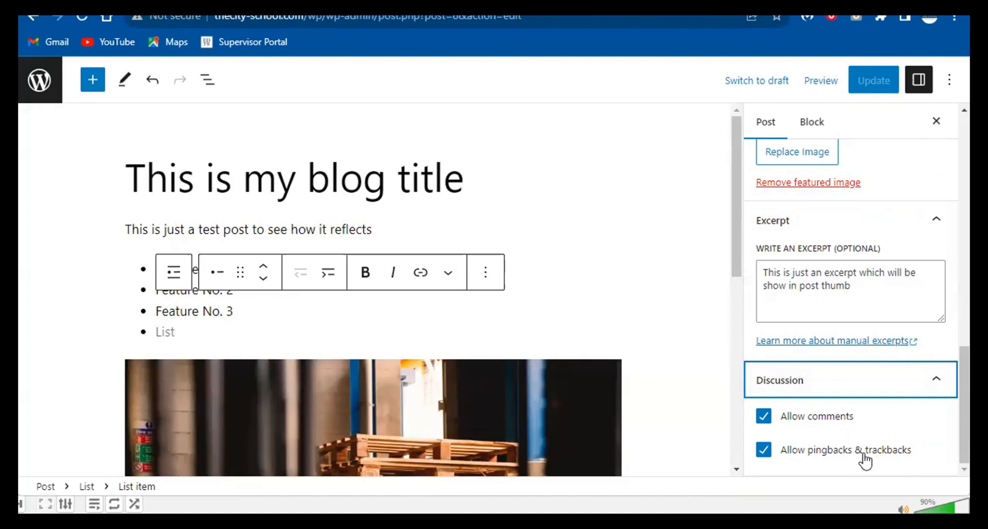
- Disable pingbacks and trackbacks on the blog post, keep comments allowed, and update it
click(764, 418)
click(765, 449)
click(763, 419)
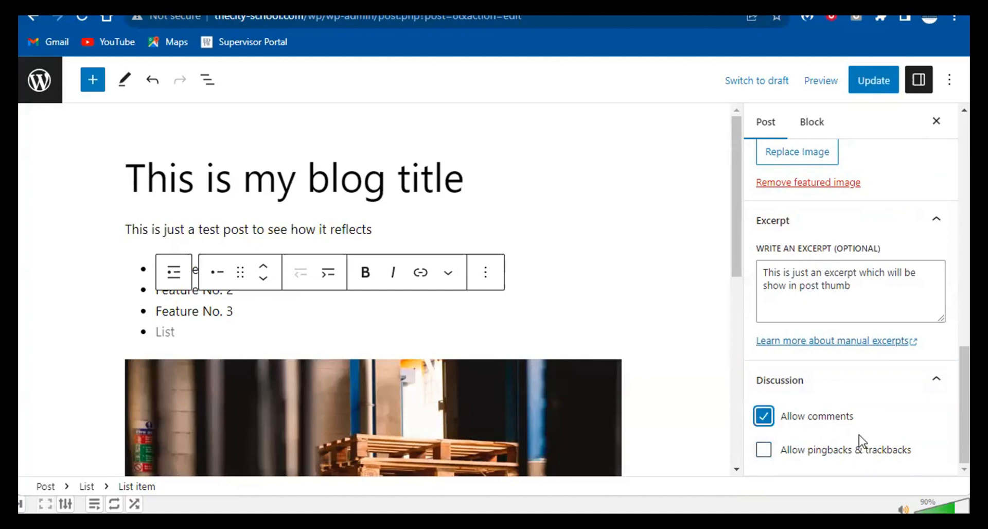
click(867, 80)
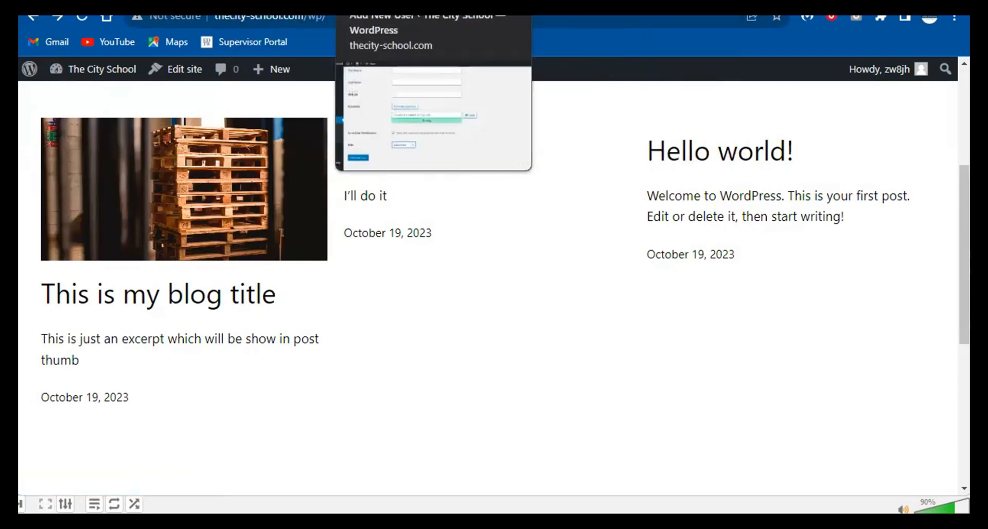
- Glance at the post editor and blog front page tabs, then return to the admin tab
click(411, 10)
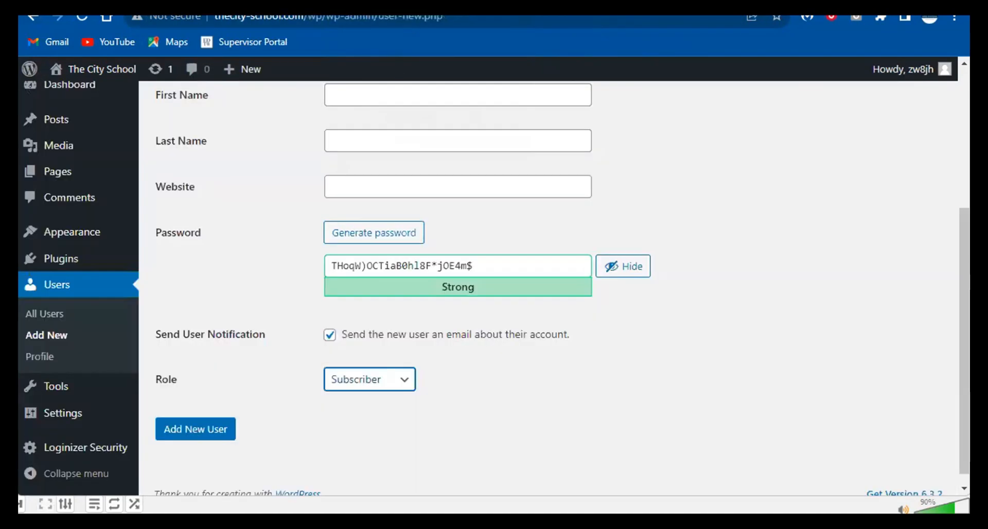
click(501, 10)
click(411, 10)
click(277, 12)
click(397, 11)
scroll(84, 219, up, 4)
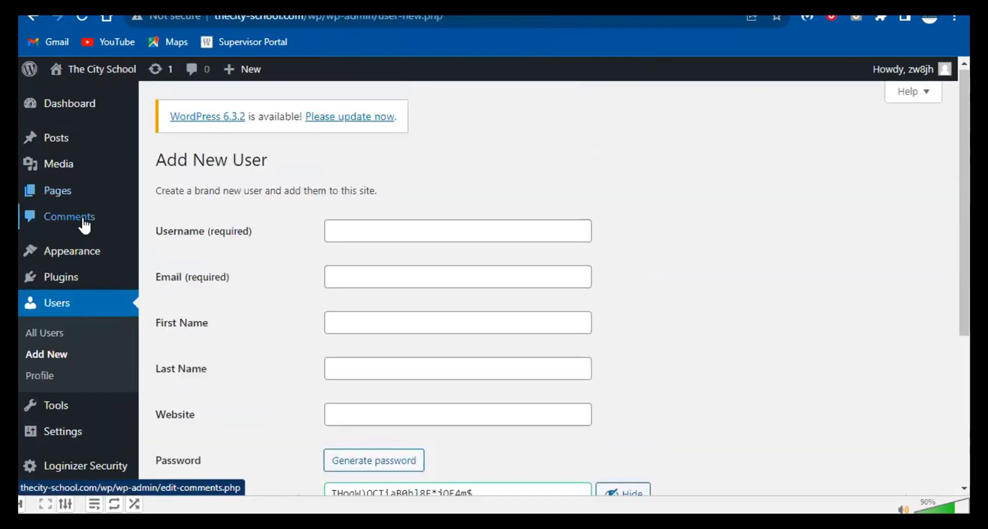
- Start a new page from Pages > Add New in the admin sidebar
mouse_move(62, 140)
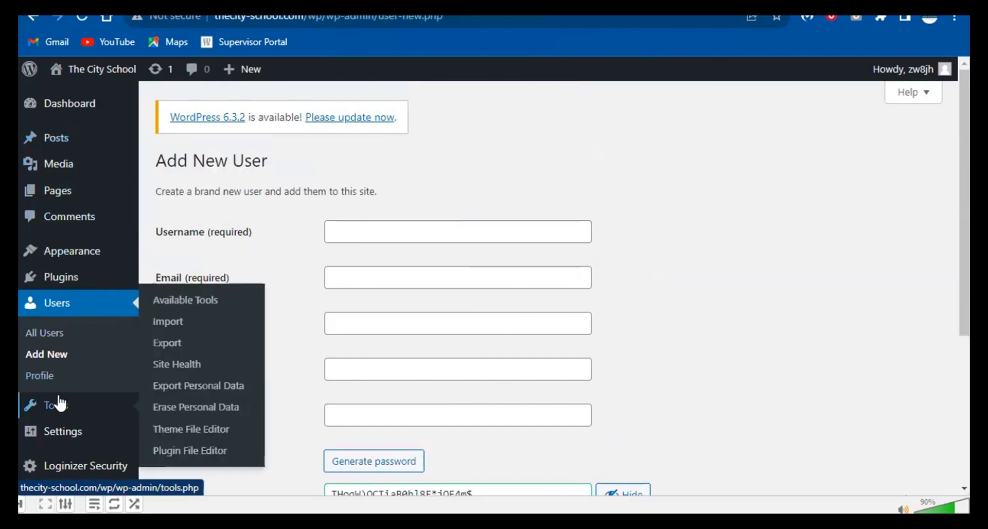
mouse_move(61, 257)
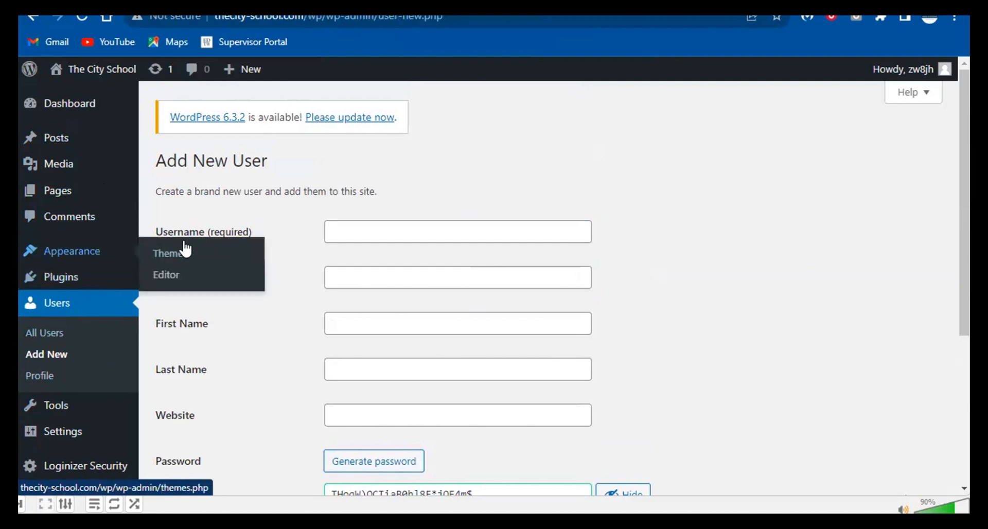
scroll(122, 366, down, 4)
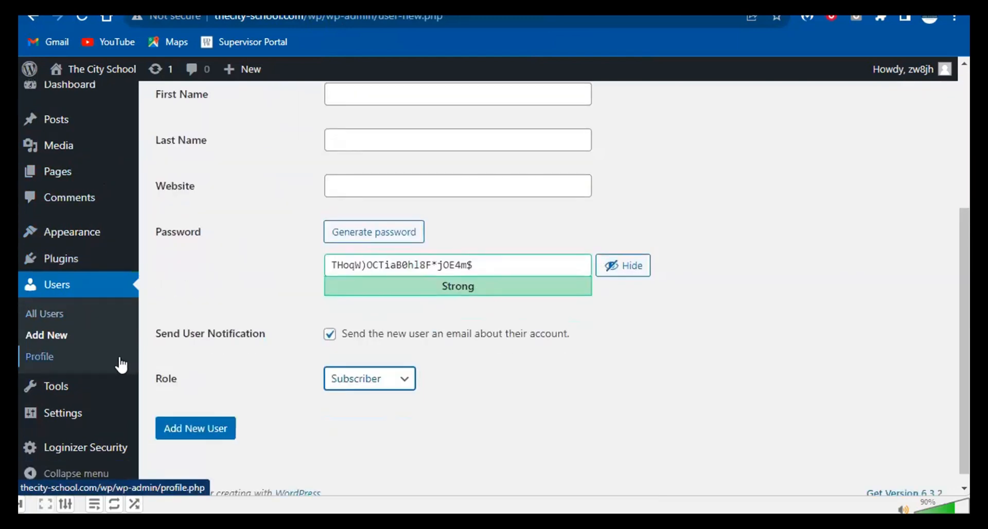
scroll(119, 366, up, 4)
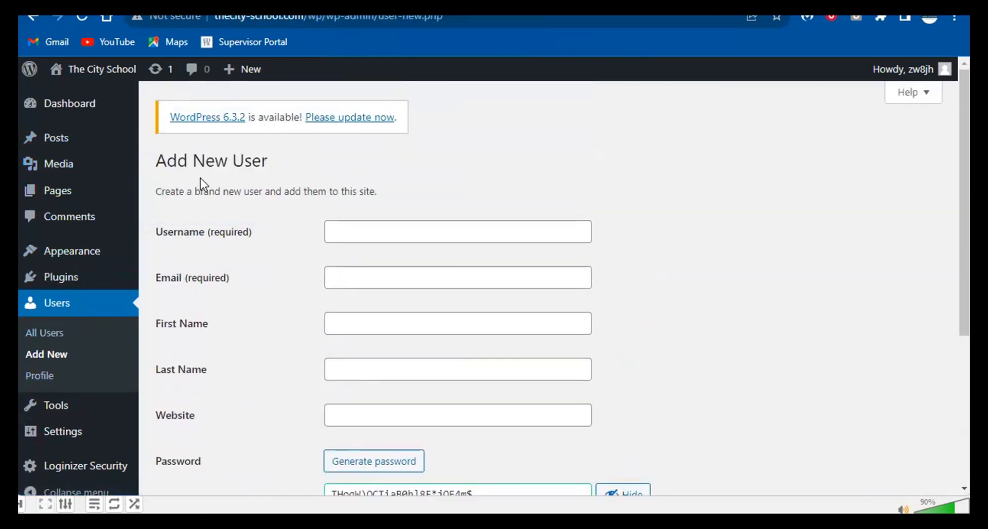
mouse_move(65, 194)
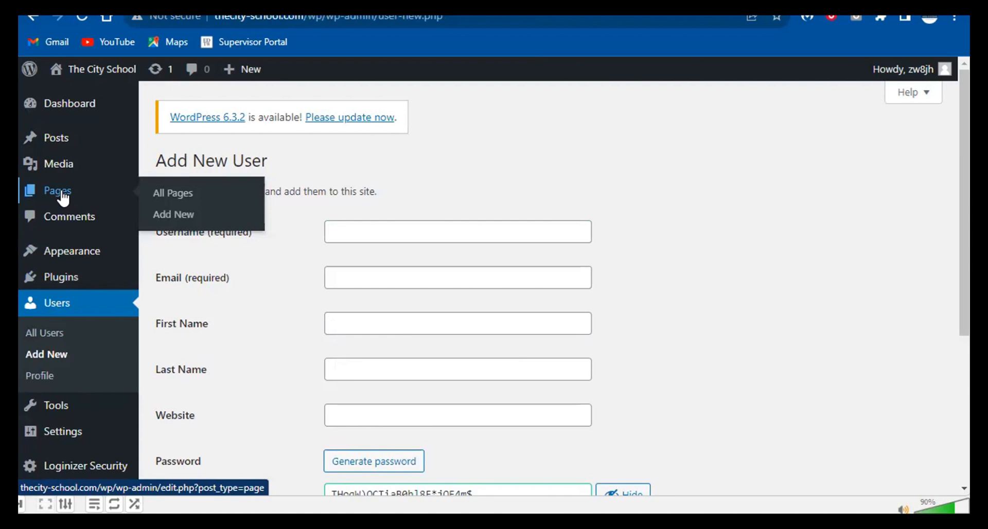
click(180, 216)
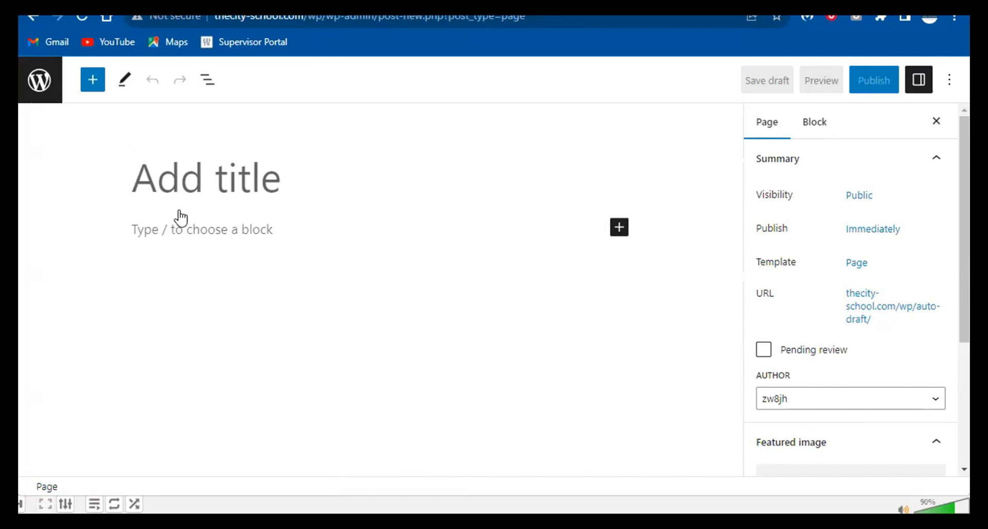
- Enter 'Homepage' as the new page's title, fixing the typos
text(Home pa)
key(BackSpace)
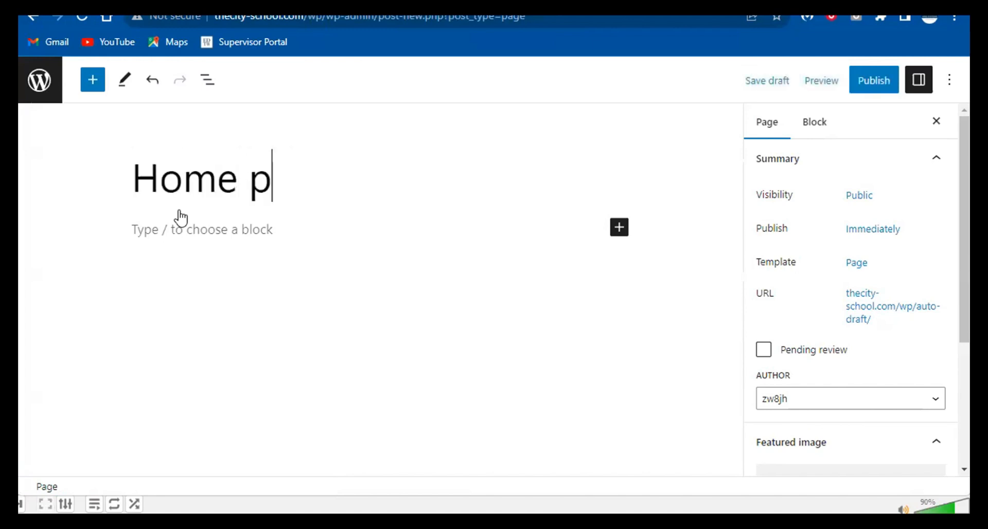
key(BackSpace)
key(BackSpace)
text(page)
key(Return)
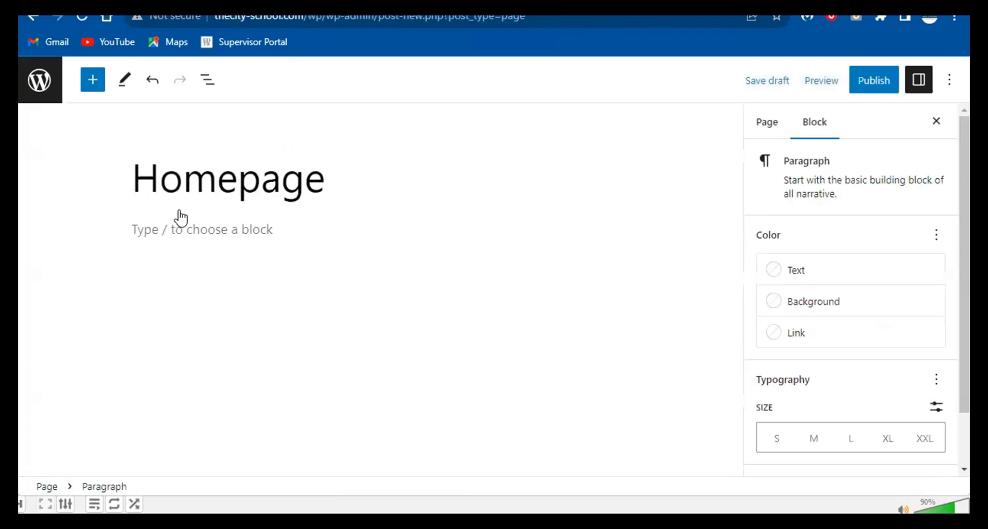
- Add an Image block below the page title
click(99, 84)
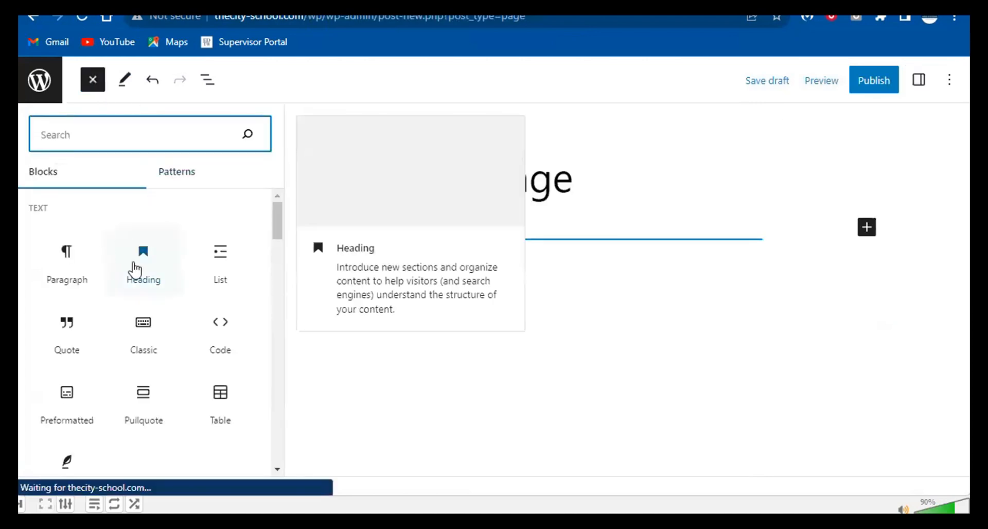
scroll(97, 381, down, 6)
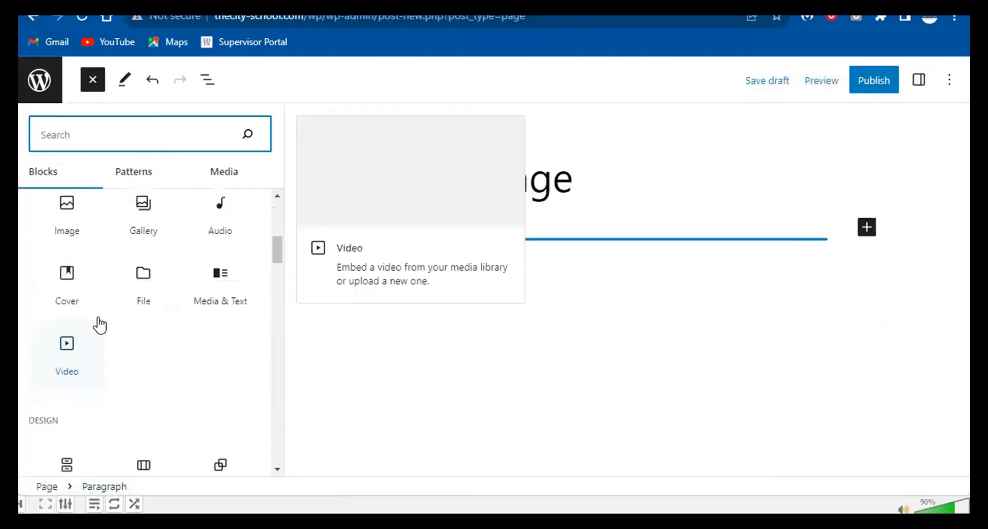
click(77, 239)
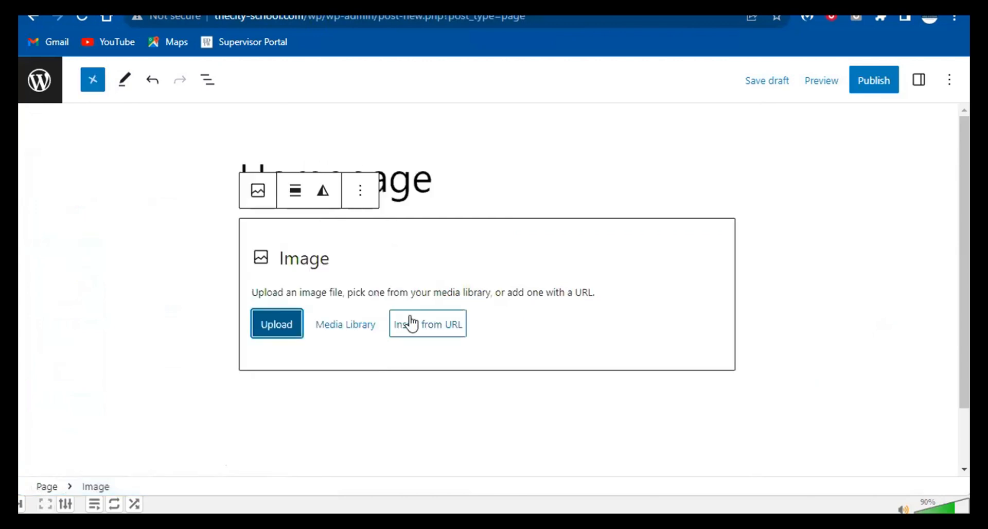
- Upload the leather-main-group photo of the group on the sofa into the Image block
click(300, 324)
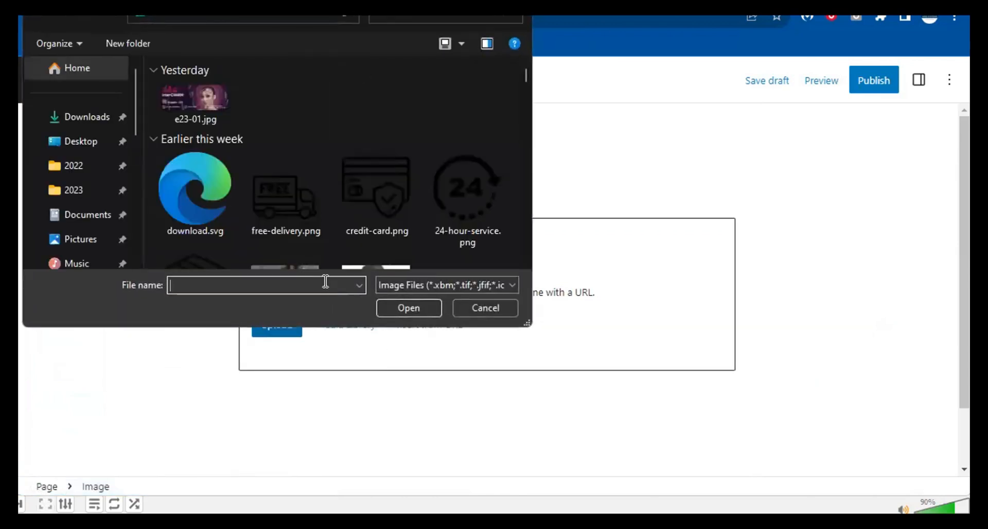
scroll(420, 203, down, 5)
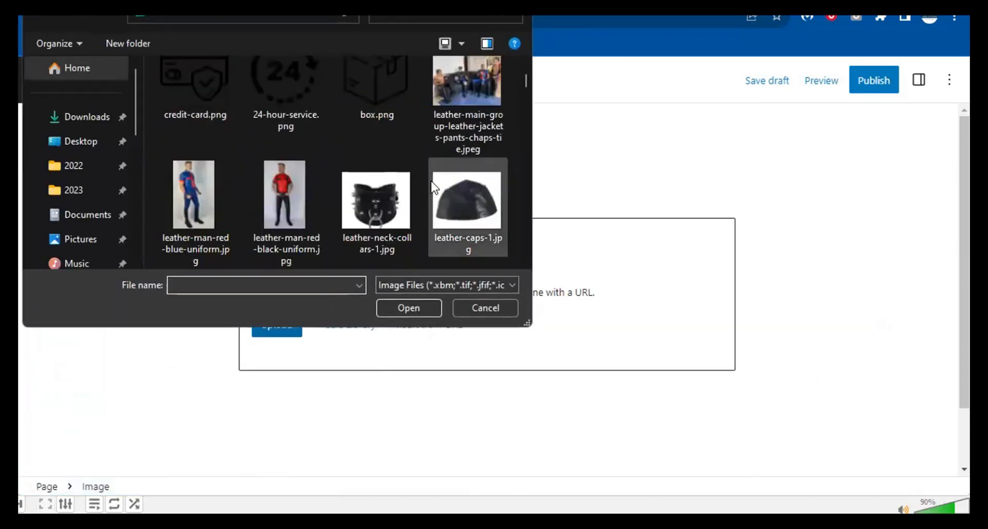
scroll(435, 185, down, 2)
scroll(435, 175, up, 5)
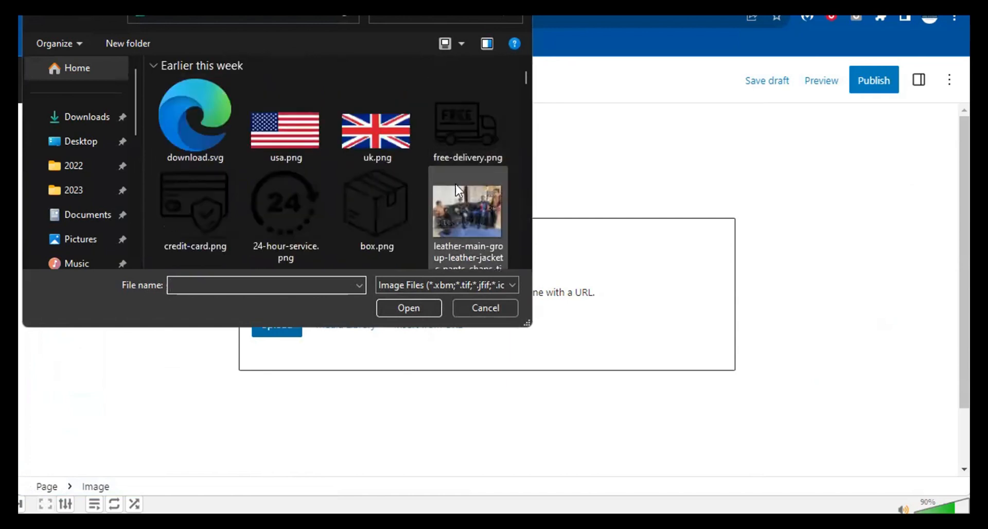
double_click(456, 185)
scroll(539, 293, down, 3)
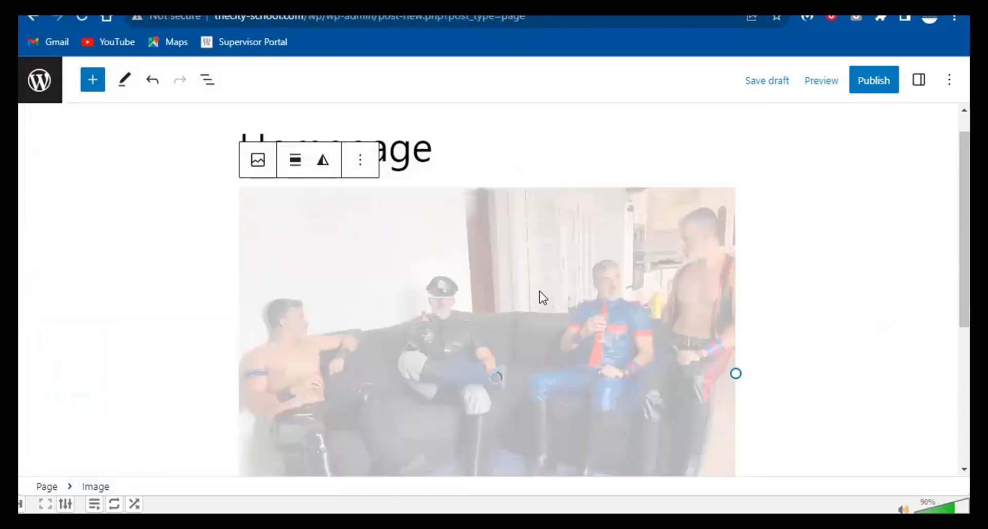
scroll(628, 249, up, 3)
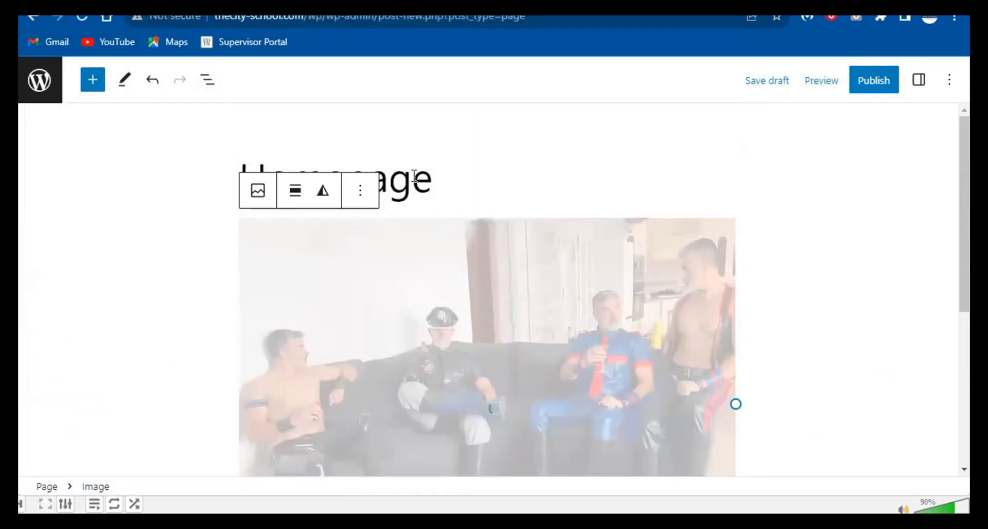
click(412, 182)
scroll(406, 300, down, 4)
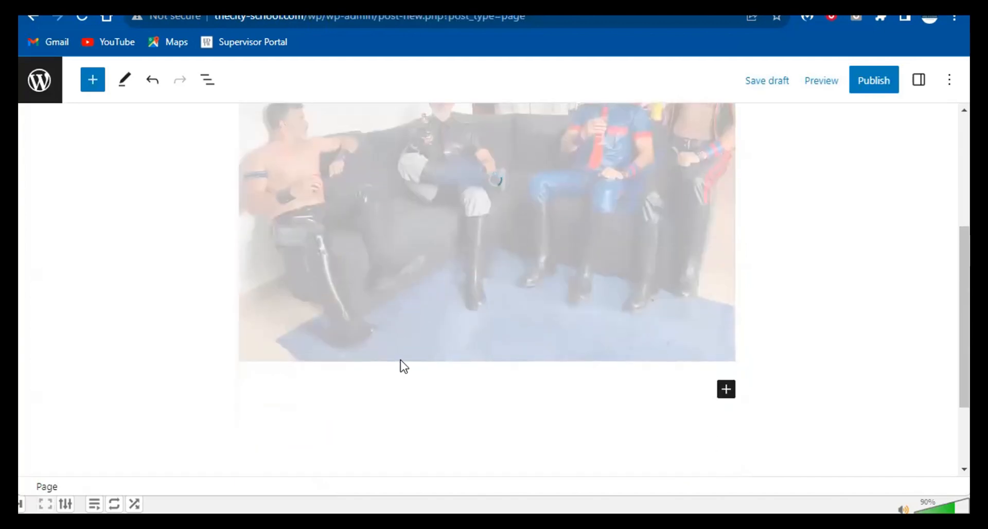
scroll(401, 360, up, 5)
click(93, 79)
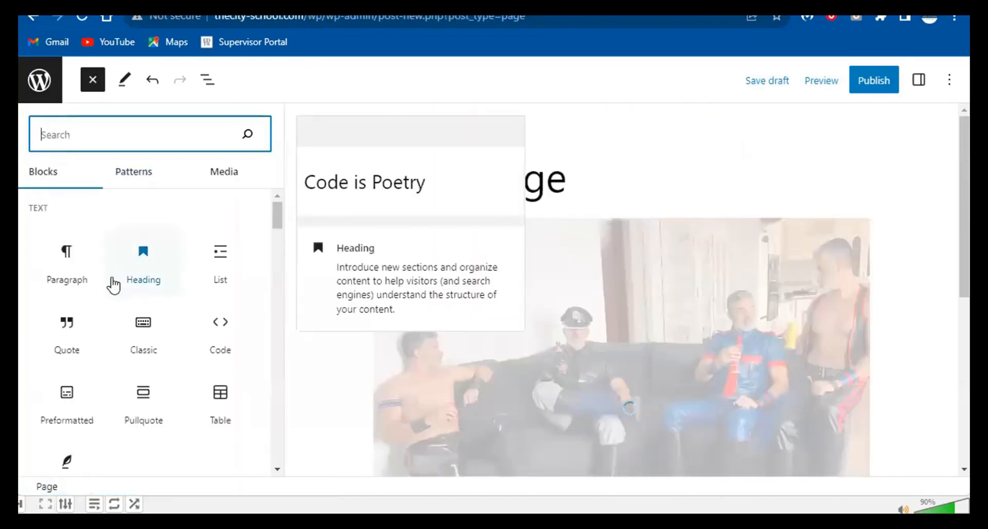
- Add the heading 'Welcome to The Leather School' and move it above the group photo
click(143, 263)
scroll(492, 280, down, 5)
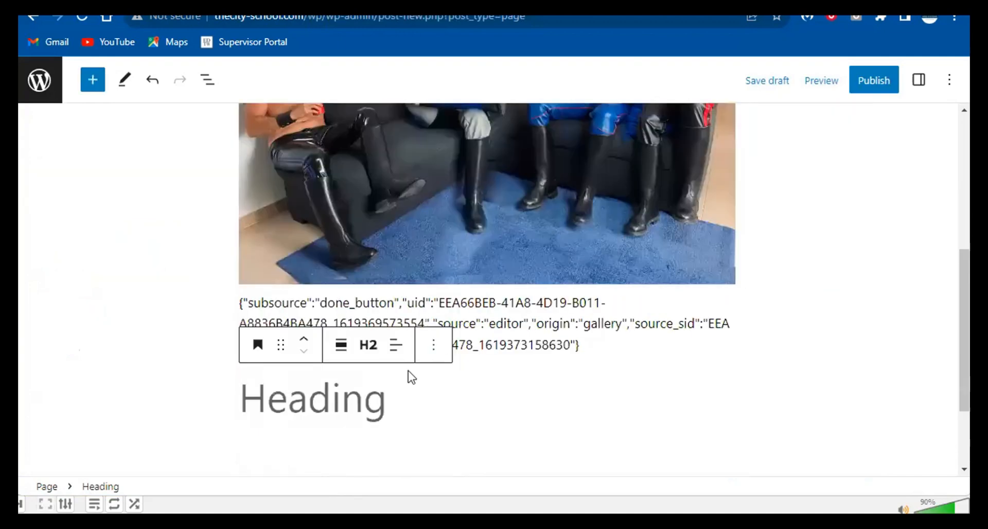
click(327, 406)
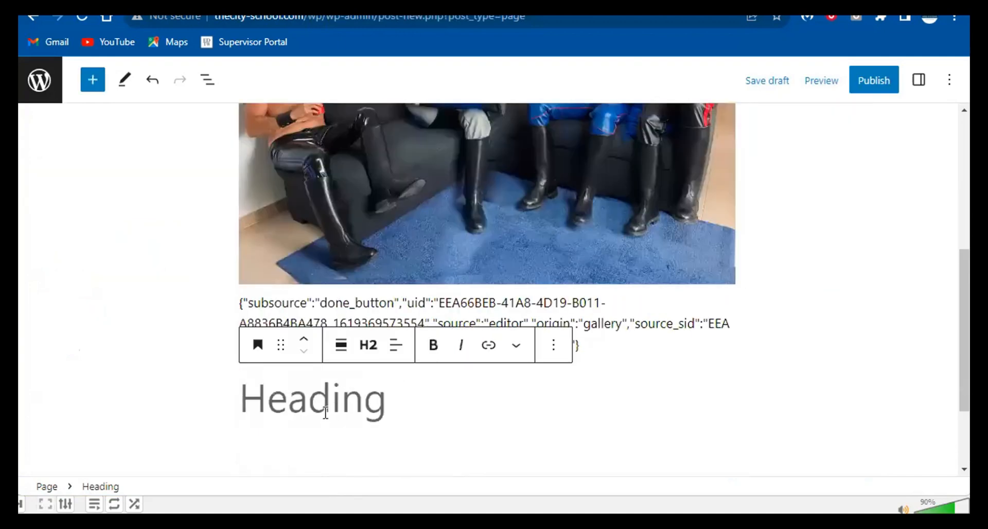
text(Welcome)
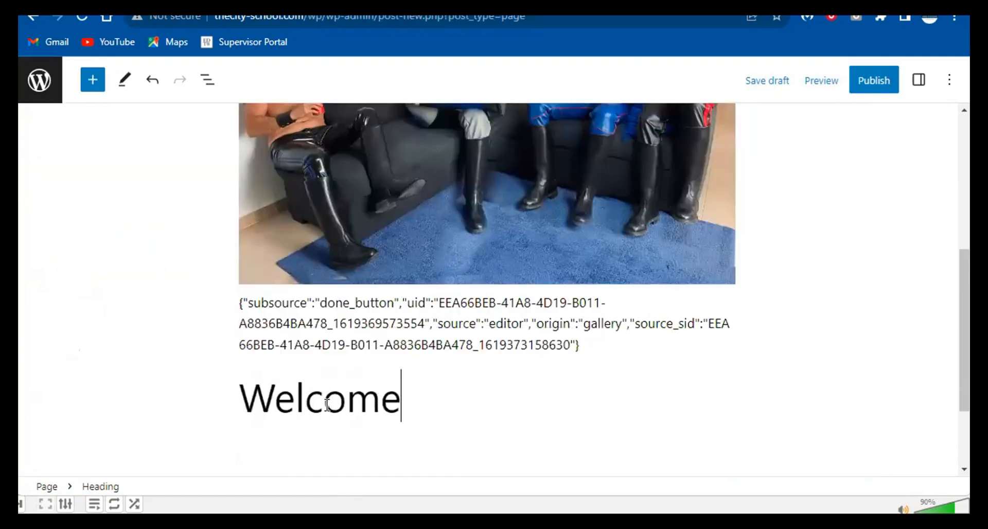
text( to t)
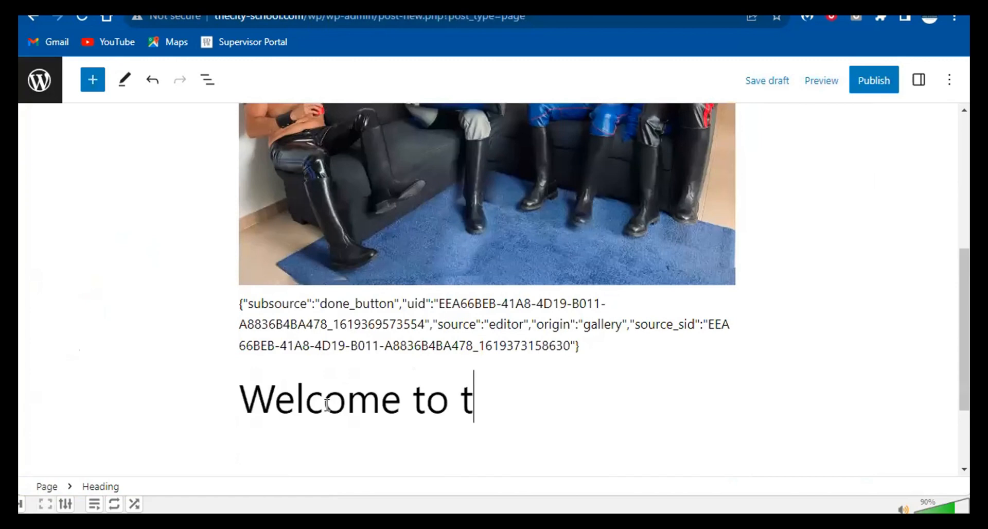
text(he )
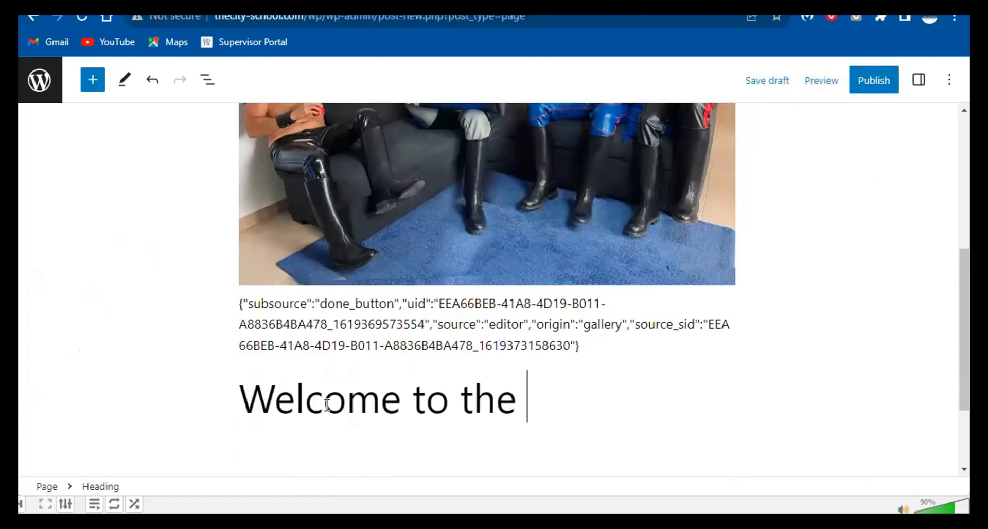
text(L)
key(BackSpace)
key(BackSpace)
key(BackSpace)
key(BackSpace)
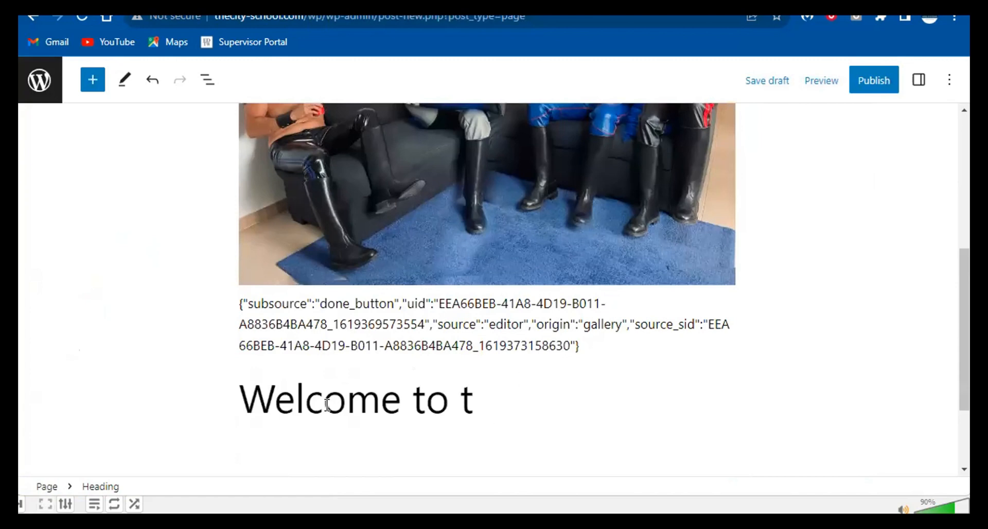
text(The Leader)
key(BackSpace)
key(BackSpace)
key(BackSpace)
key(BackSpace)
key(BackSpace)
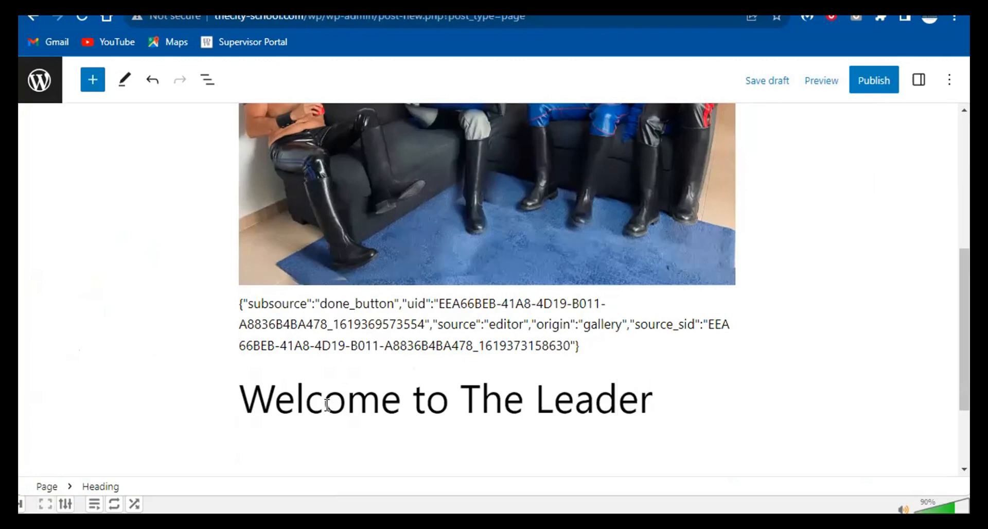
text(ather Scho)
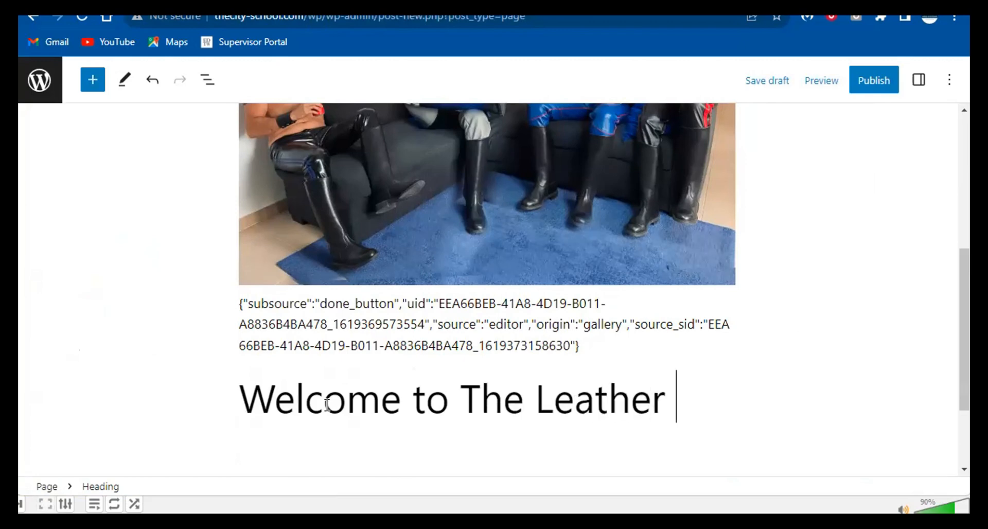
key(BackSpace)
text(hool)
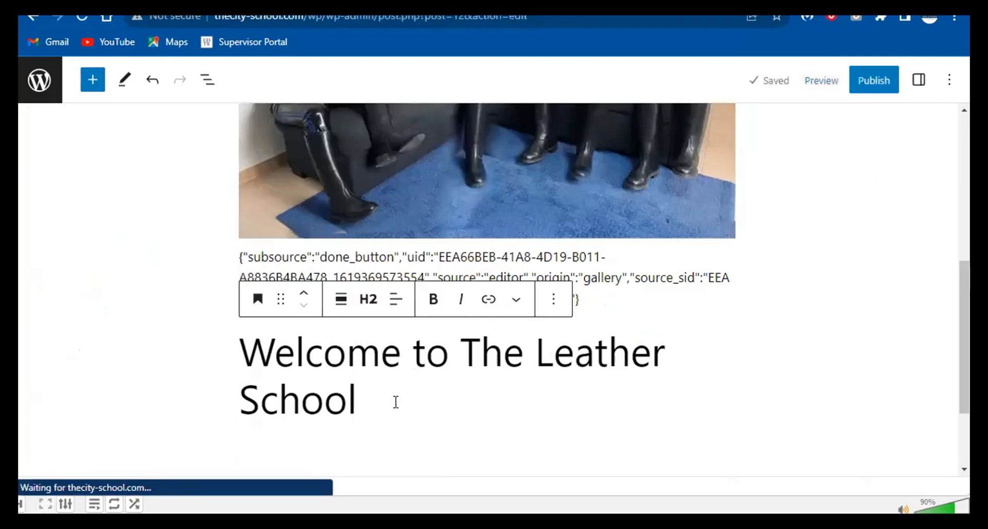
scroll(285, 316, up, 2)
click(304, 370)
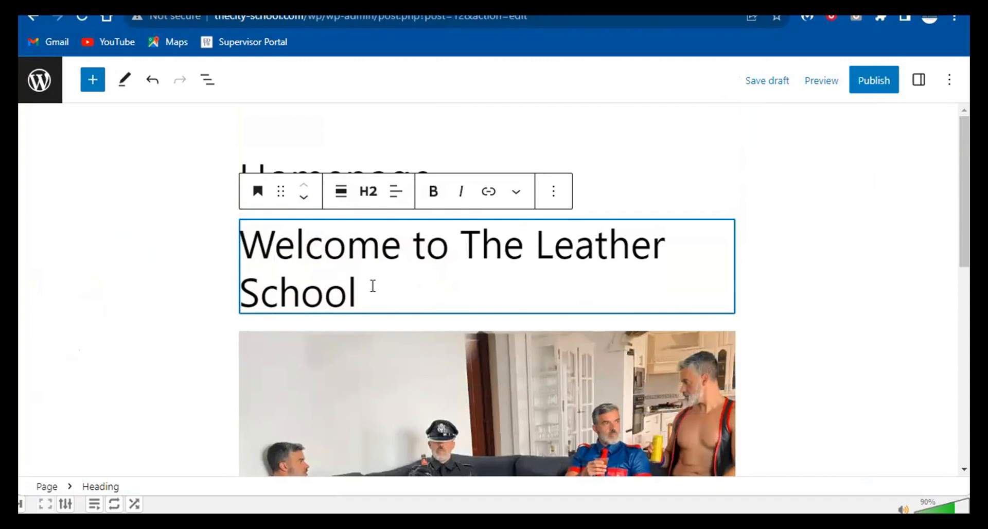
scroll(380, 291, down, 1)
scroll(379, 291, down, 5)
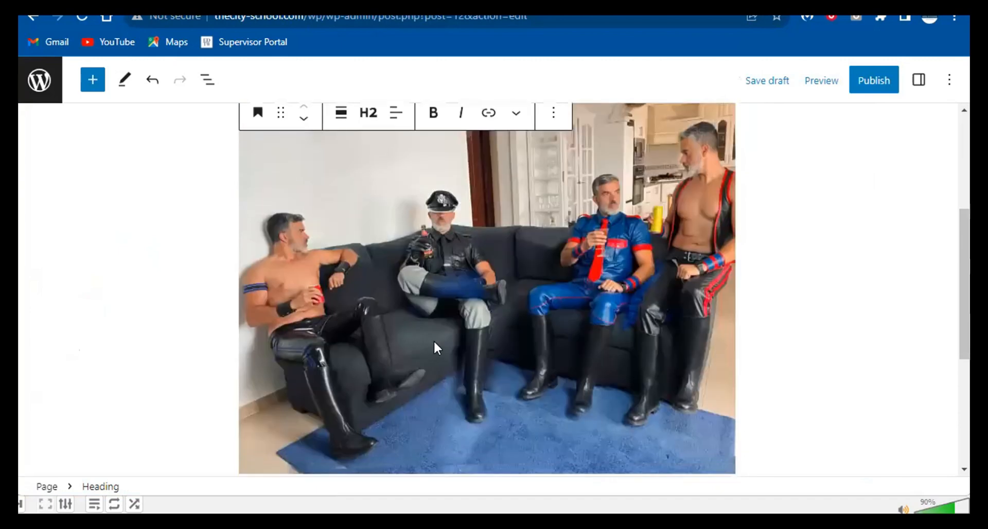
click(92, 80)
scroll(154, 257, down, 15)
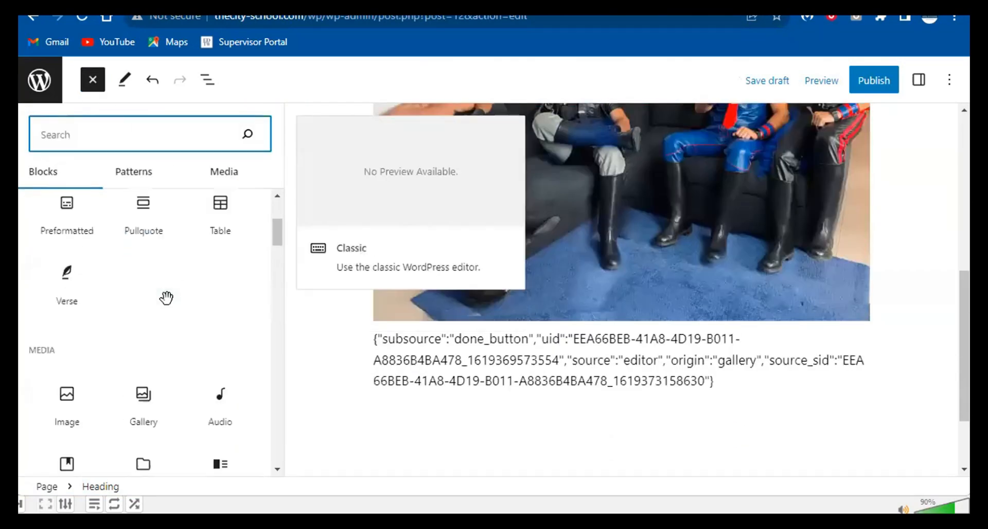
scroll(170, 308, down, 9)
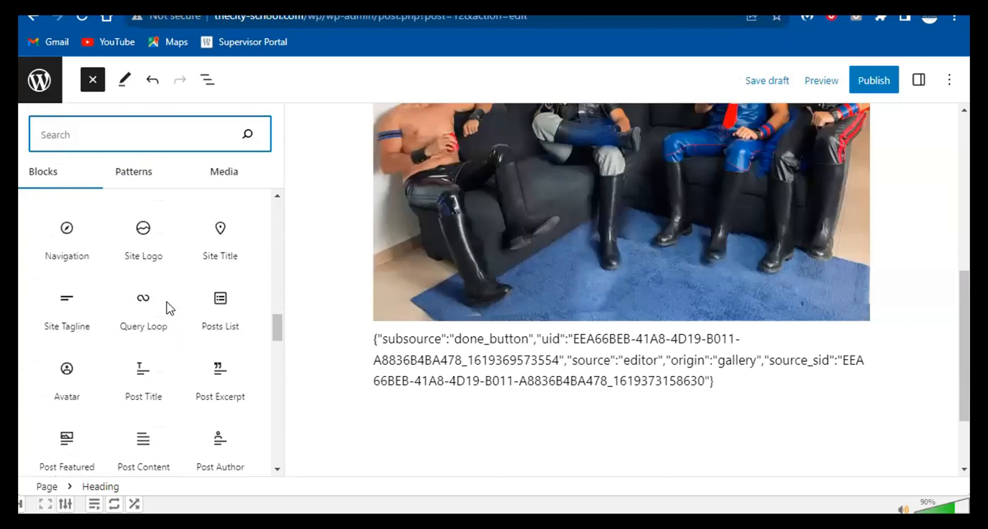
scroll(168, 303, up, 3)
scroll(167, 303, up, 7)
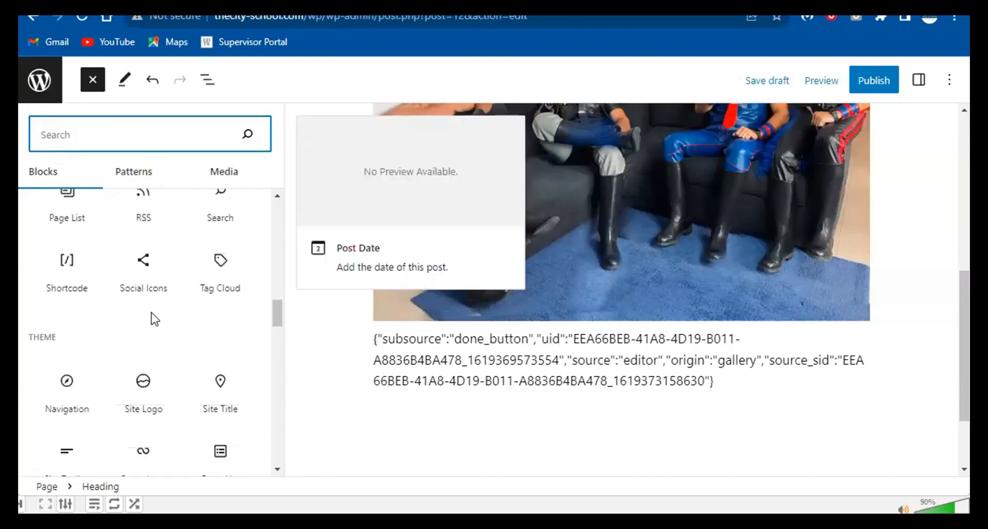
scroll(89, 288, up, 5)
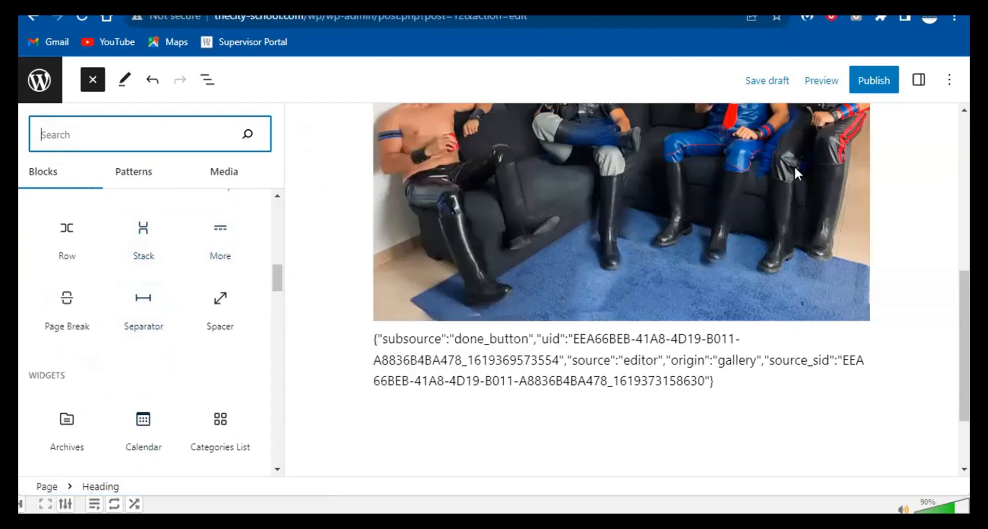
click(908, 128)
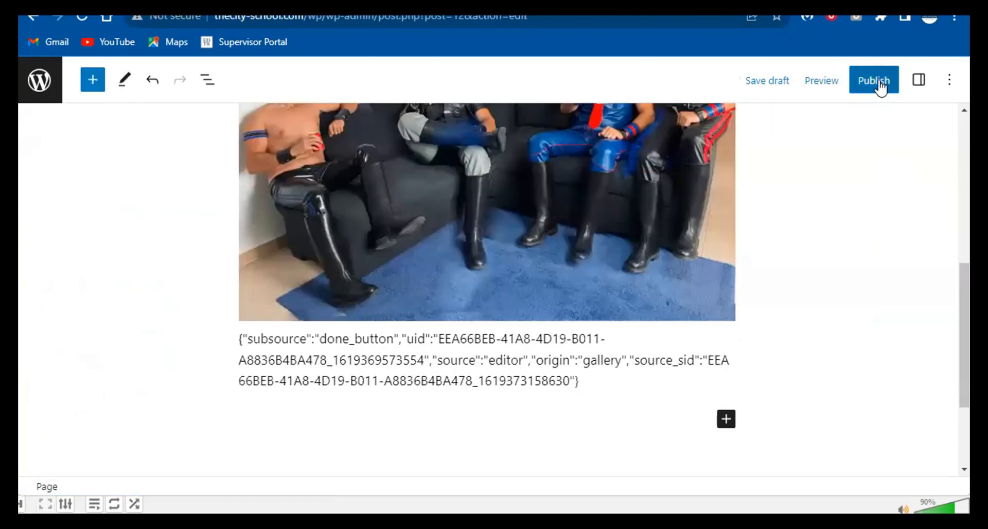
- Publish the Homepage page, confirm it, and switch to the live site's tab
click(852, 85)
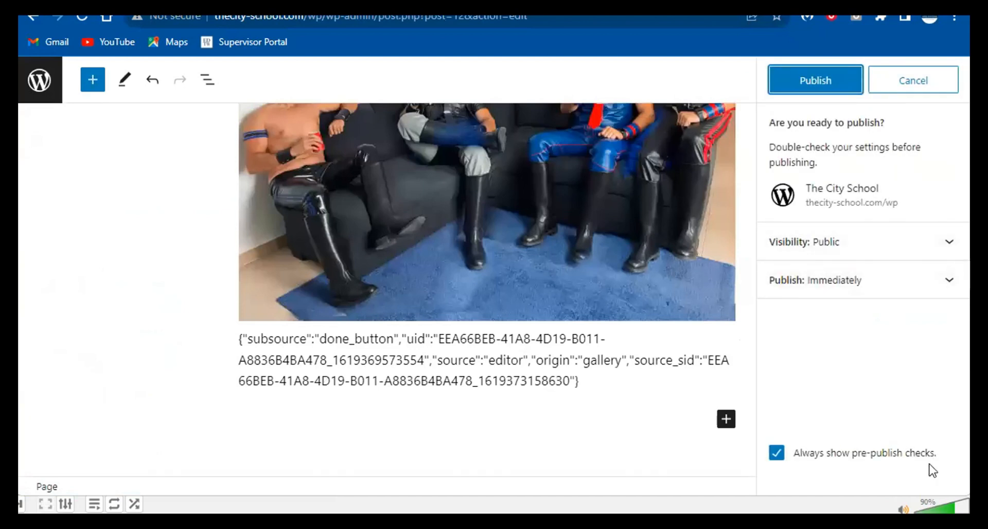
click(830, 76)
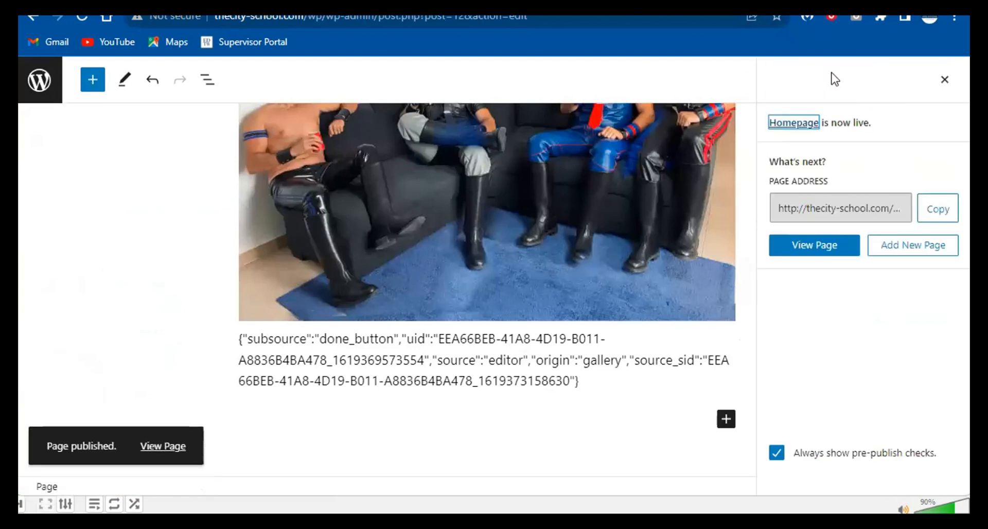
click(265, 3)
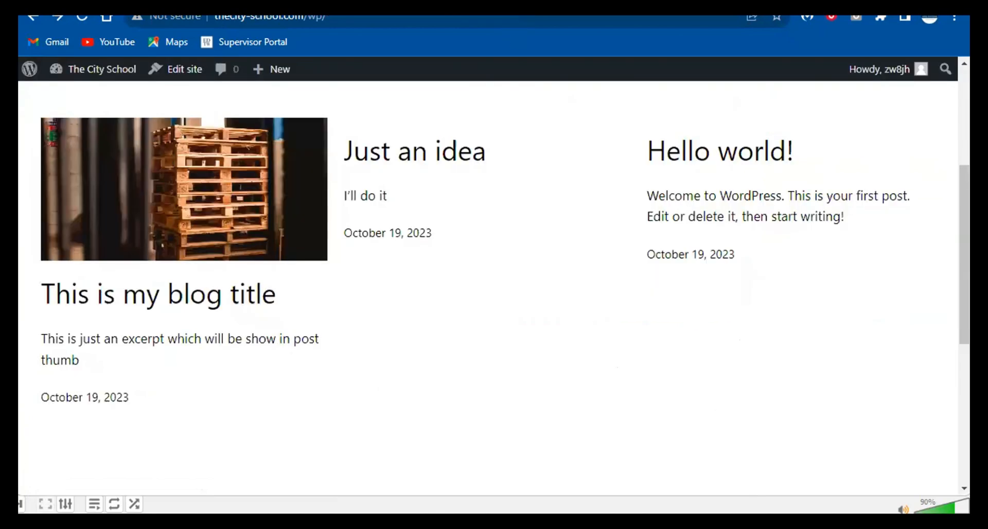
- Reload the live site and check that the menu shows Homepage beside Sample Page
right_click(270, 3)
click(315, 79)
scroll(501, 227, up, 5)
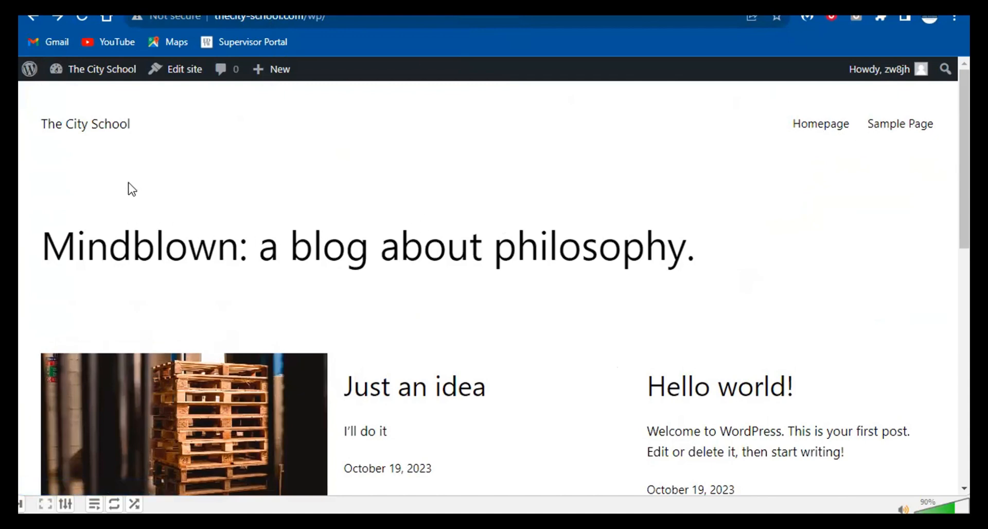
scroll(307, 283, down, 3)
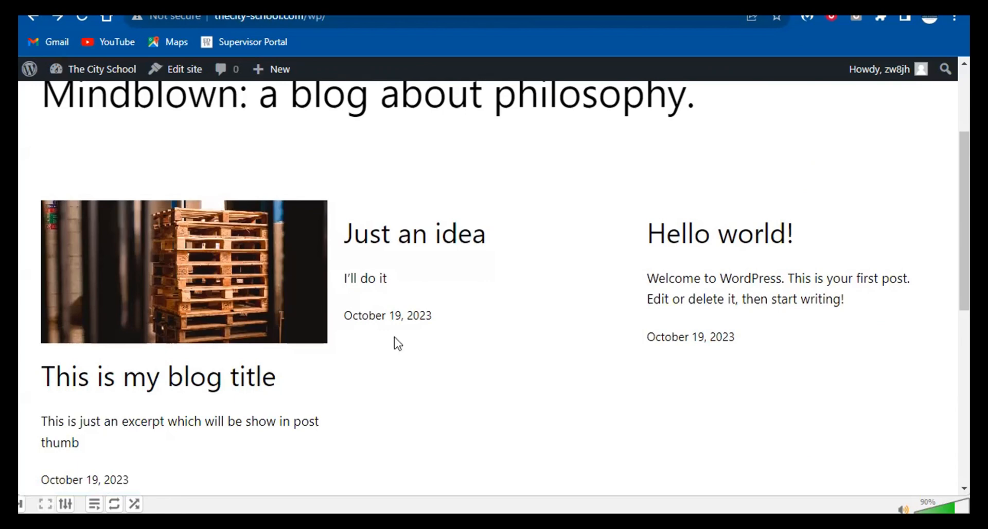
scroll(397, 343, up, 3)
scroll(398, 343, down, 3)
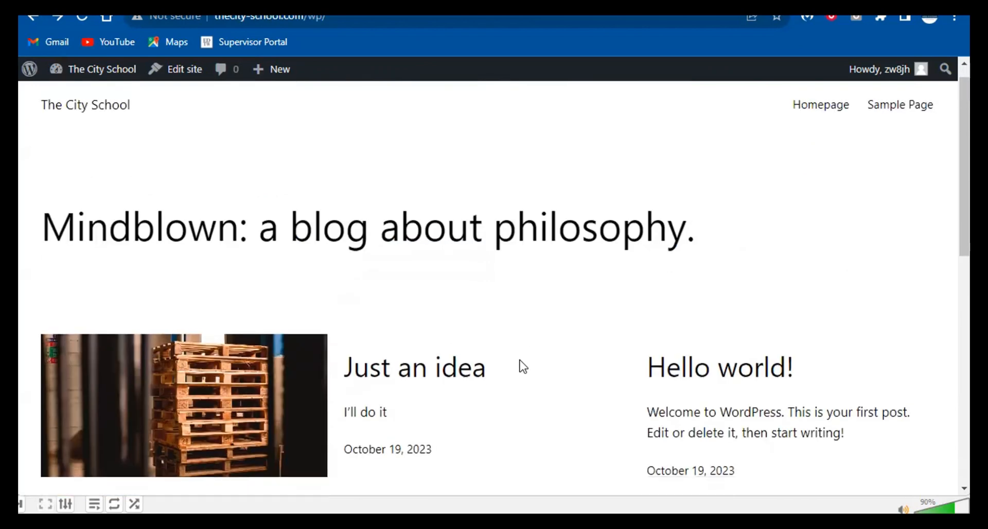
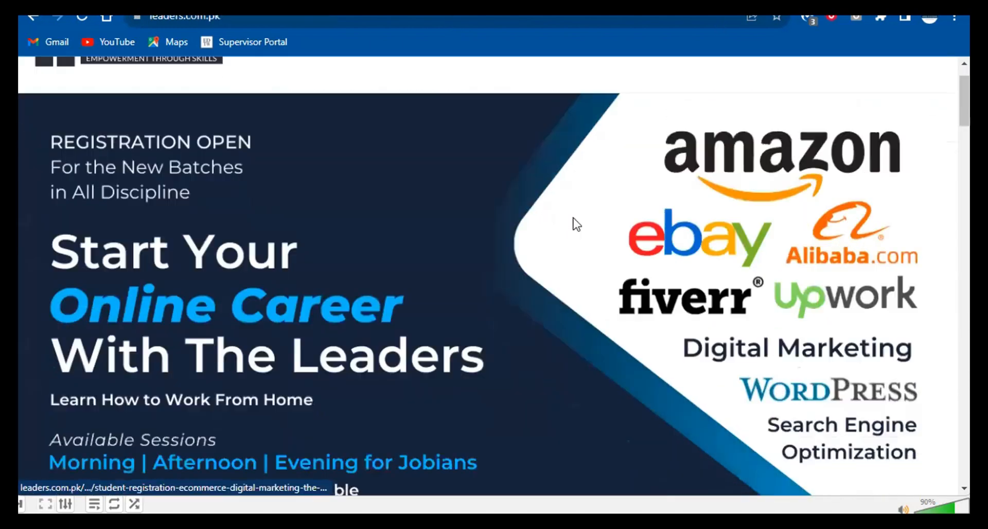
- Exit the page editor to the admin dashboard and go to Settings > Reading
scroll(577, 224, down, 10)
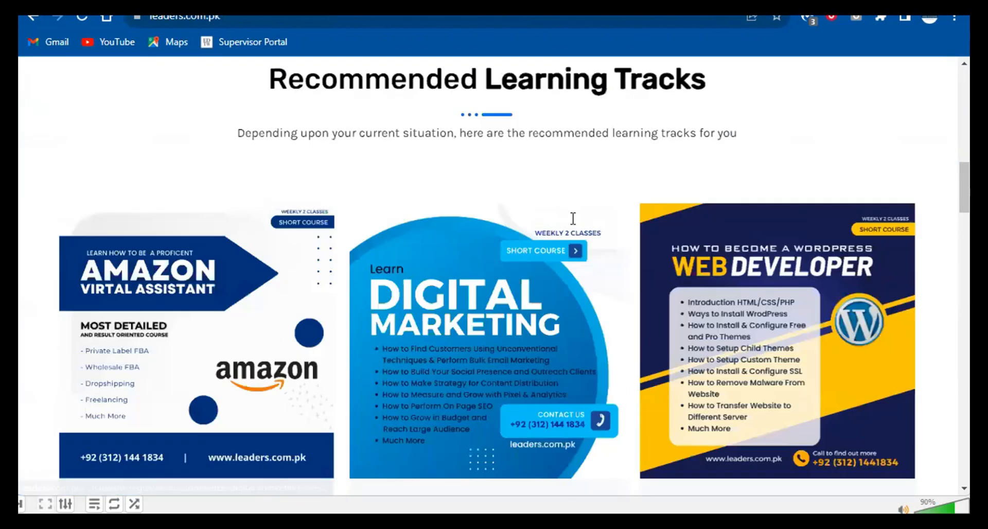
scroll(574, 222, up, 6)
click(355, 4)
scroll(316, 240, up, 3)
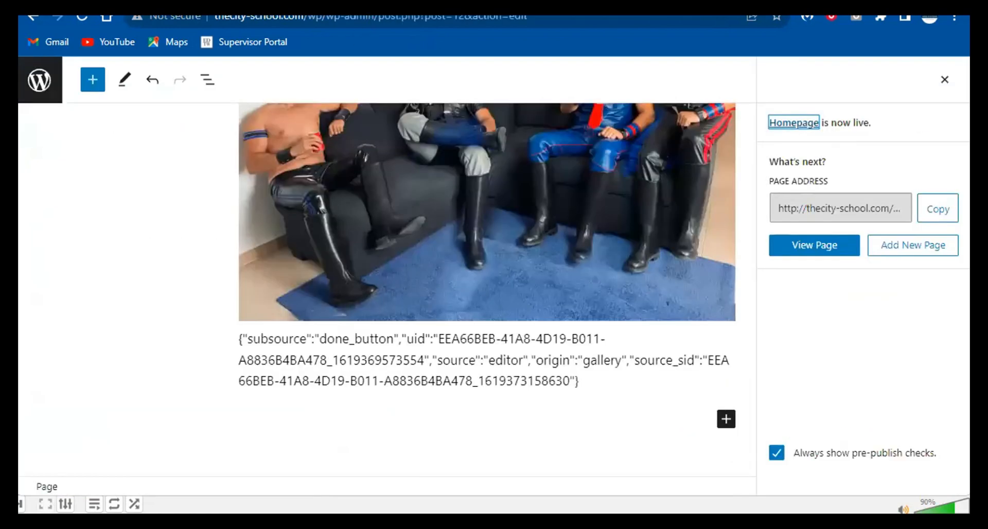
click(47, 73)
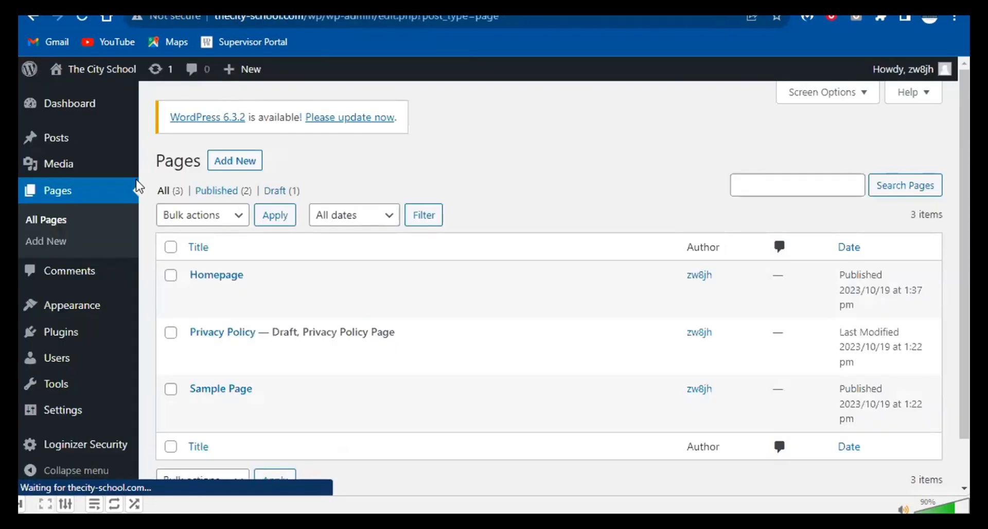
mouse_move(103, 406)
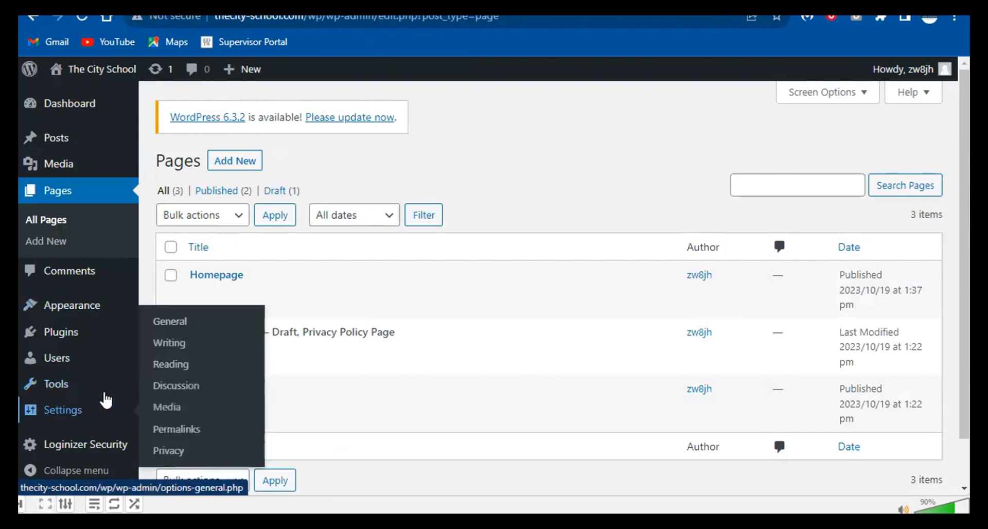
click(161, 366)
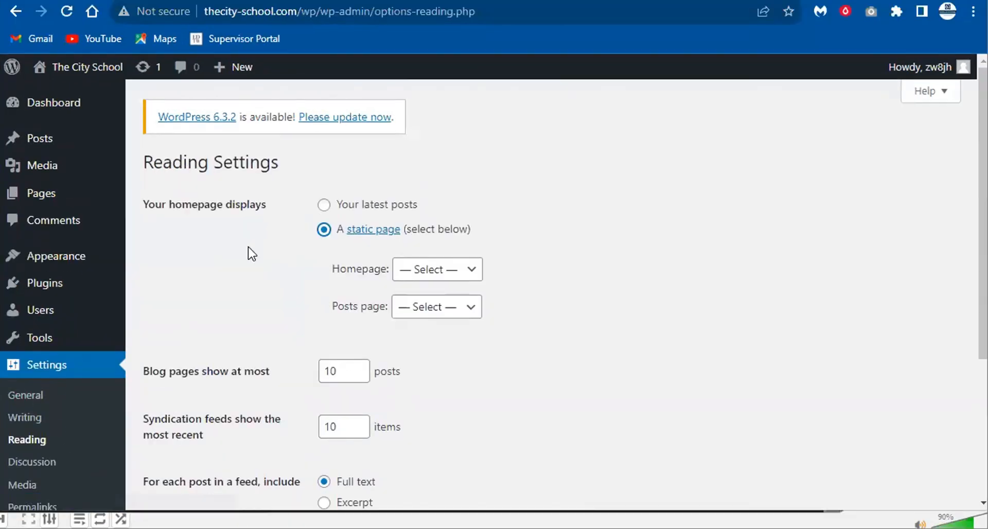
- Set 'Your homepage displays' to A static page with Homepage as the front page
drag(149, 205, 277, 206)
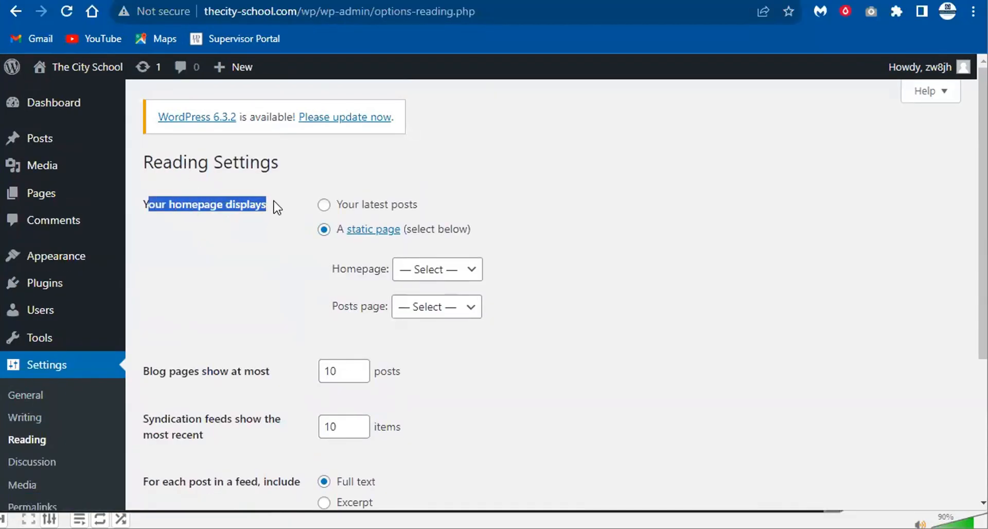
click(325, 206)
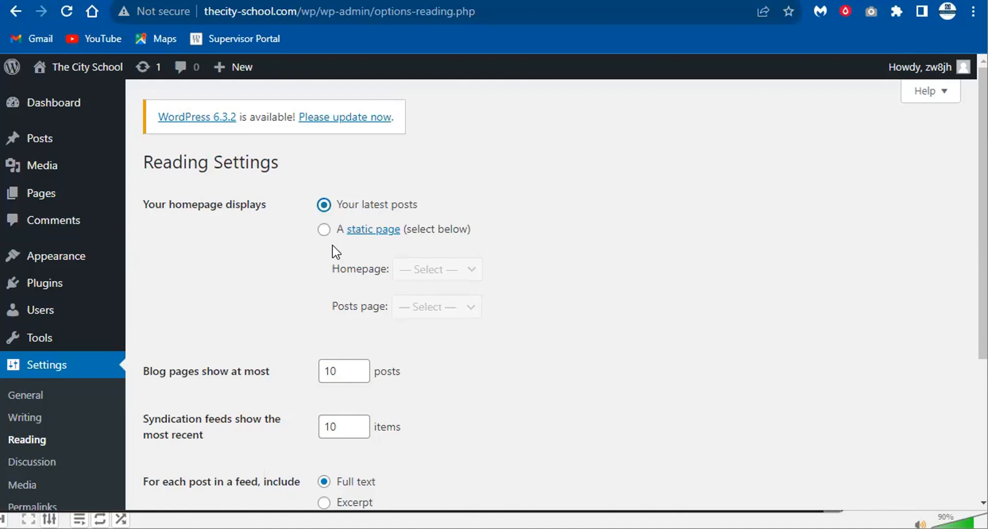
click(323, 230)
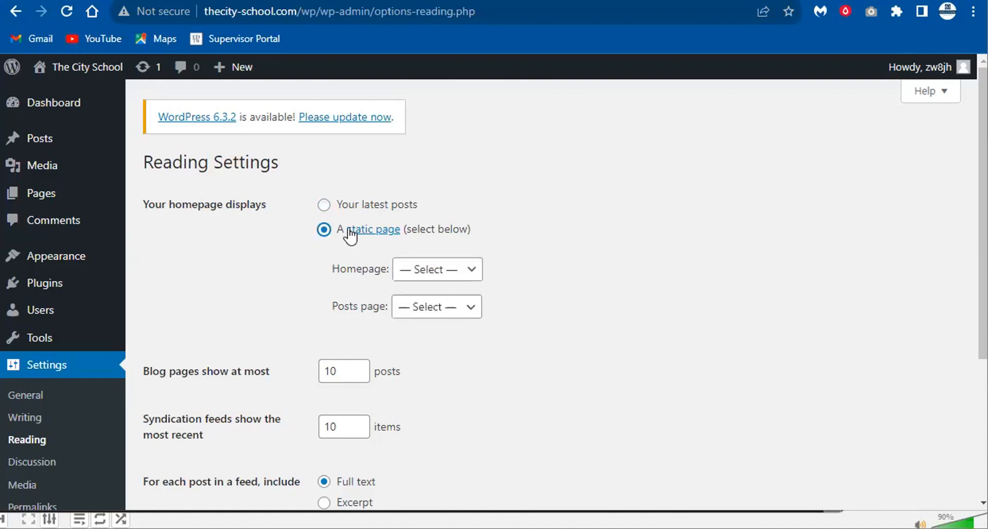
click(450, 269)
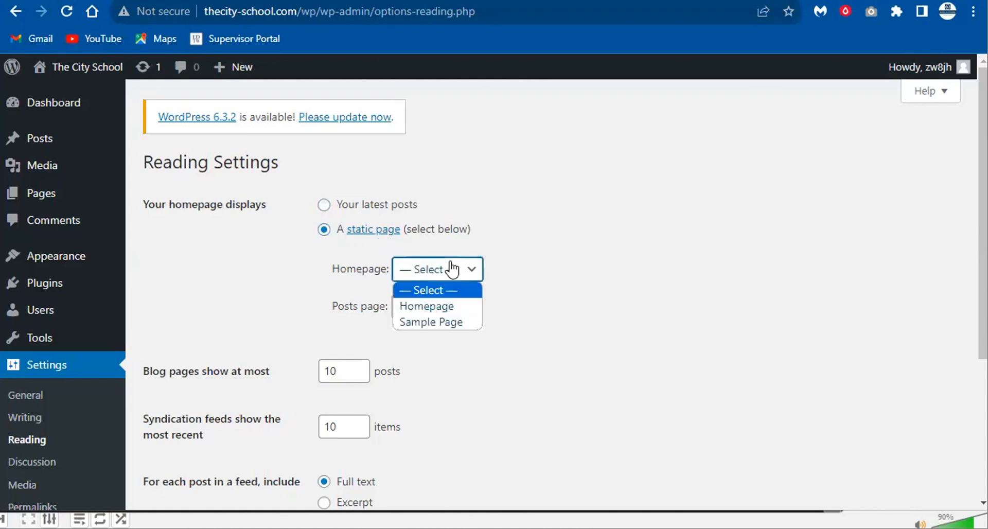
click(438, 311)
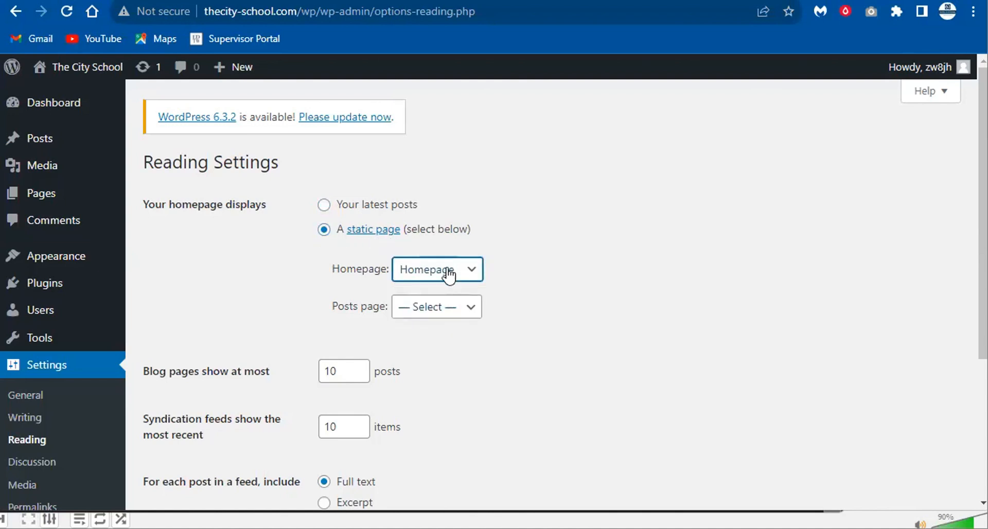
- Review the Posts page choices and leave it unset at Select
mouse_move(60, 203)
scroll(443, 282, down, 1)
scroll(444, 282, down, 1)
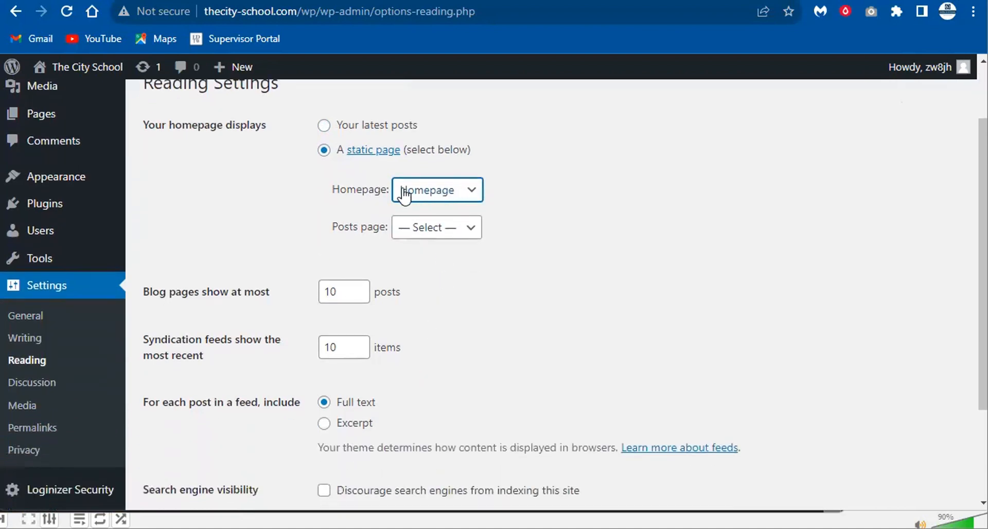
click(453, 227)
click(453, 229)
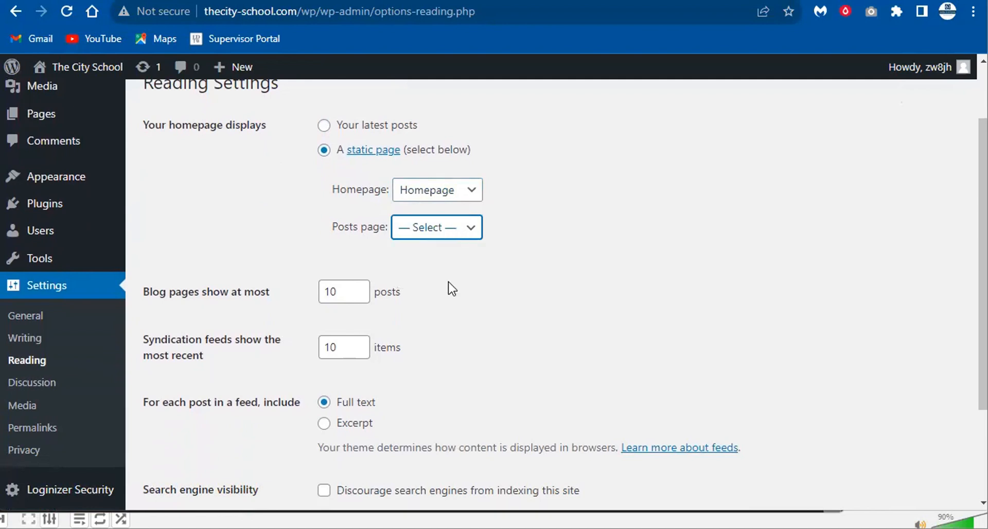
click(446, 237)
click(496, 236)
click(468, 228)
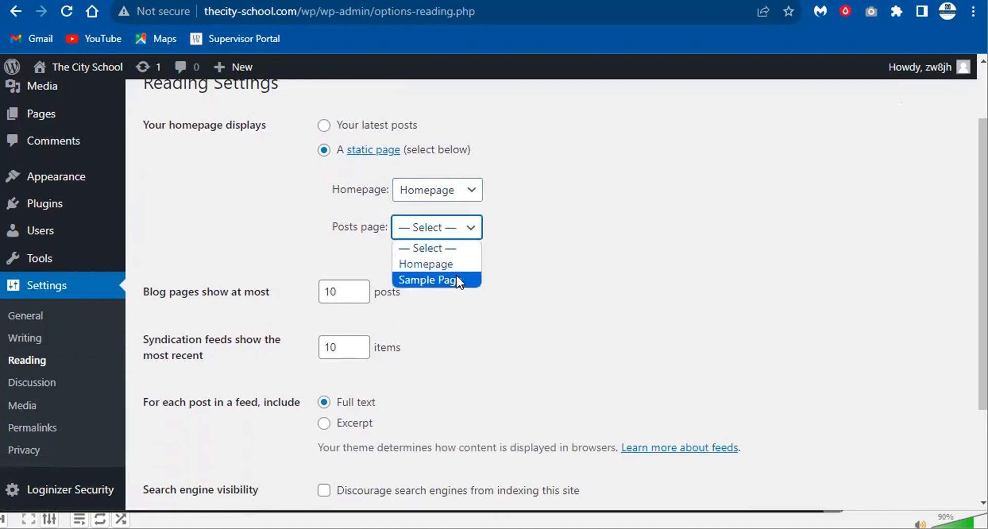
click(503, 270)
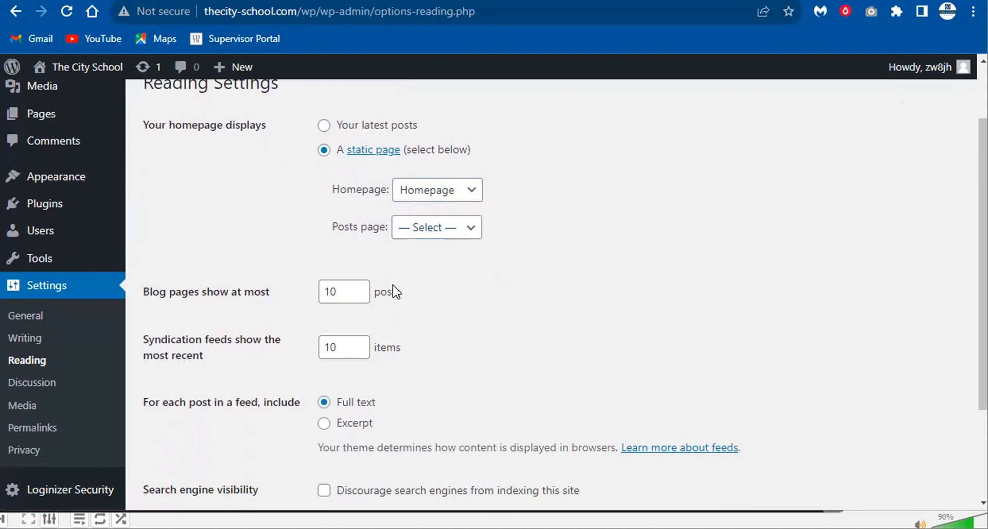
scroll(393, 289, down, 3)
click(347, 160)
- Set feeds to include only the Excerpt of each post
double_click(347, 160)
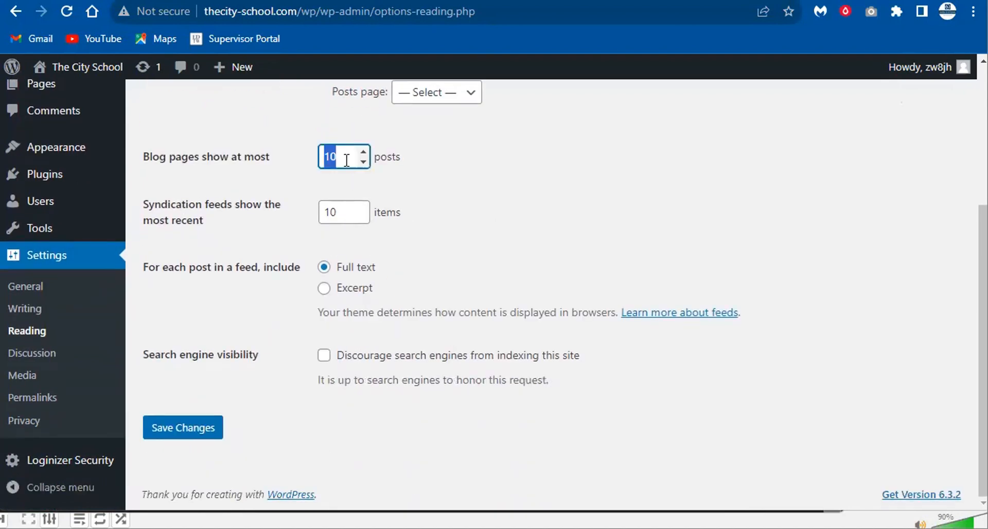
triple_click(197, 267)
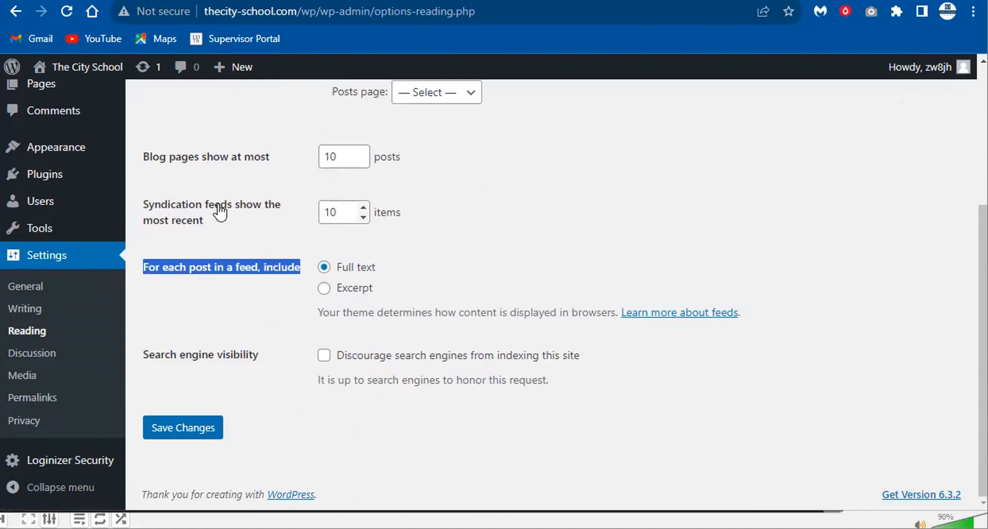
drag(247, 223, 204, 231)
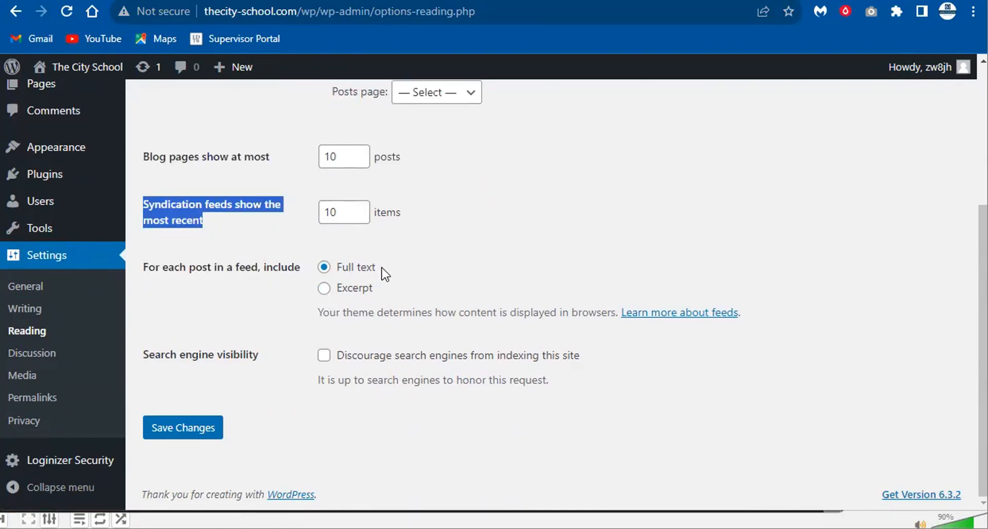
drag(382, 268, 337, 267)
drag(373, 293, 325, 291)
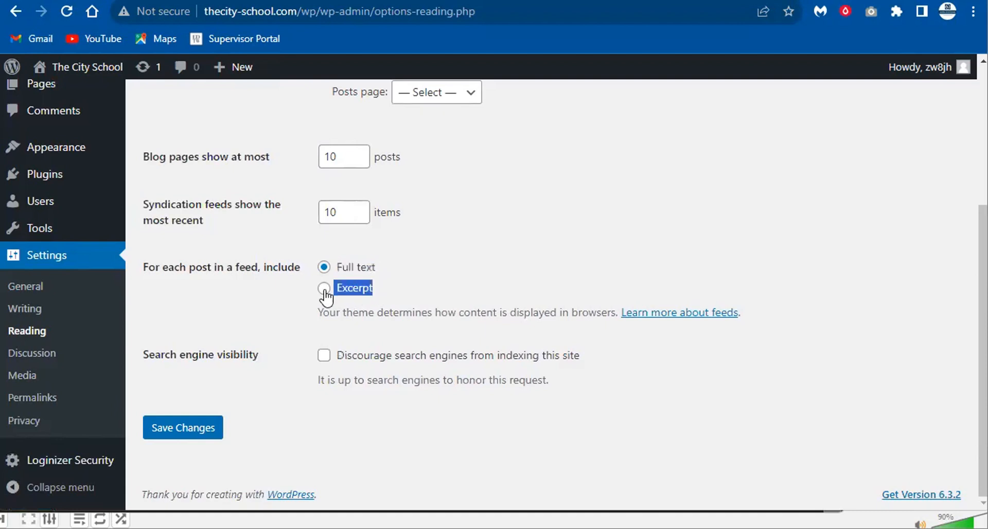
click(326, 289)
- Tick 'Discourage search engines from indexing this site' and save the reading settings
mouse_move(144, 358)
mouse_down()
mouse_move(260, 356)
mouse_move(163, 356)
mouse_up()
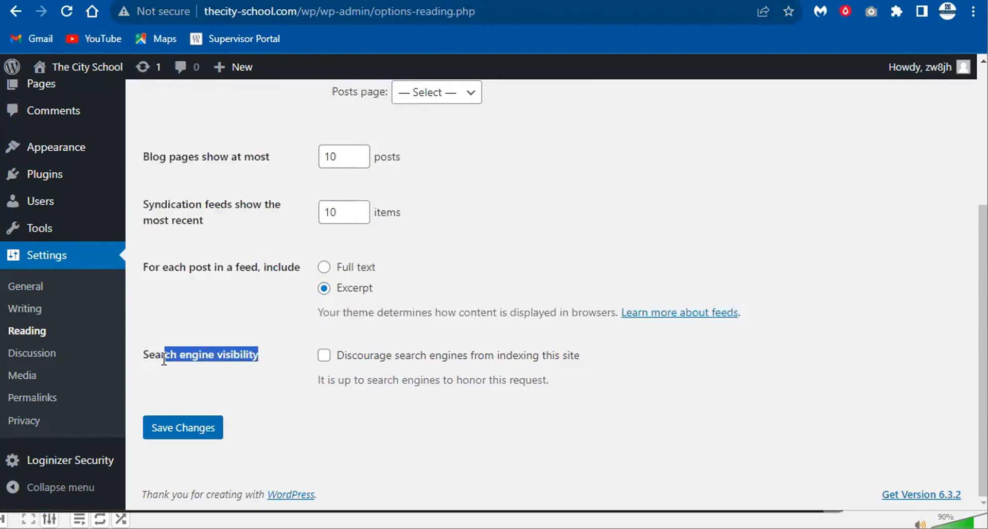
click(324, 356)
click(244, 355)
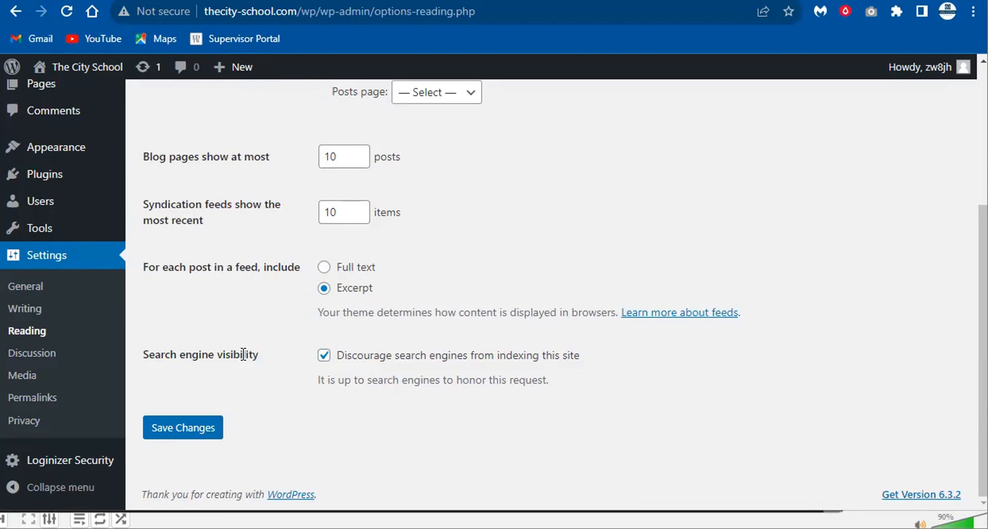
key(ctrl+Tab)
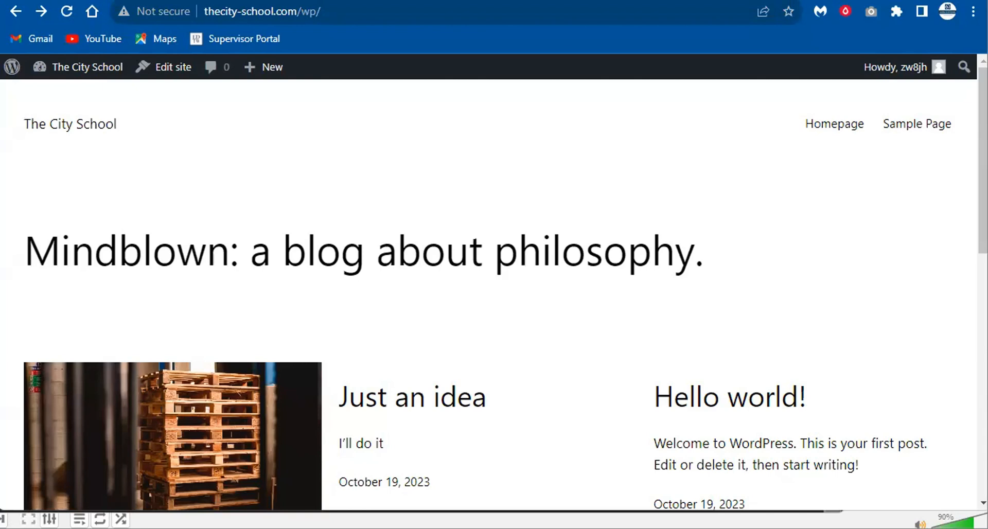
key(alt+Right)
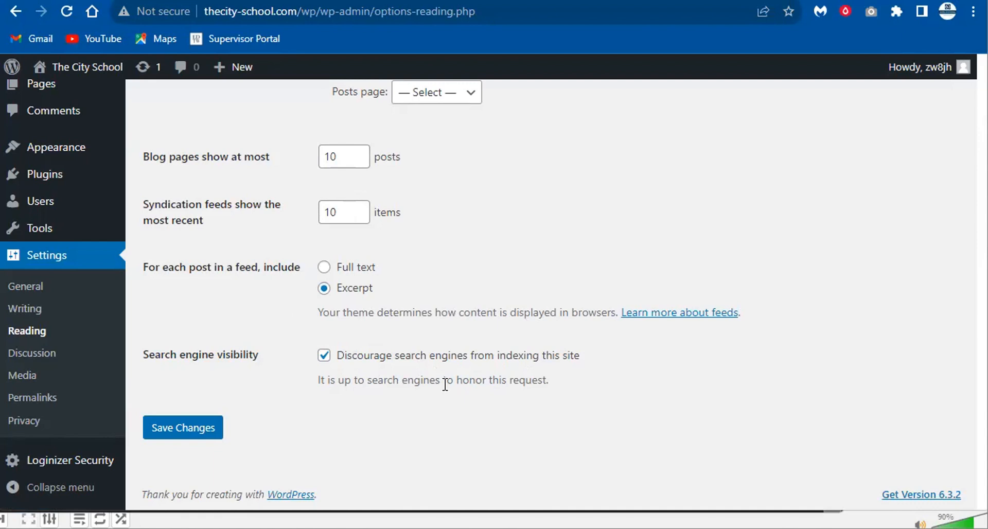
click(186, 431)
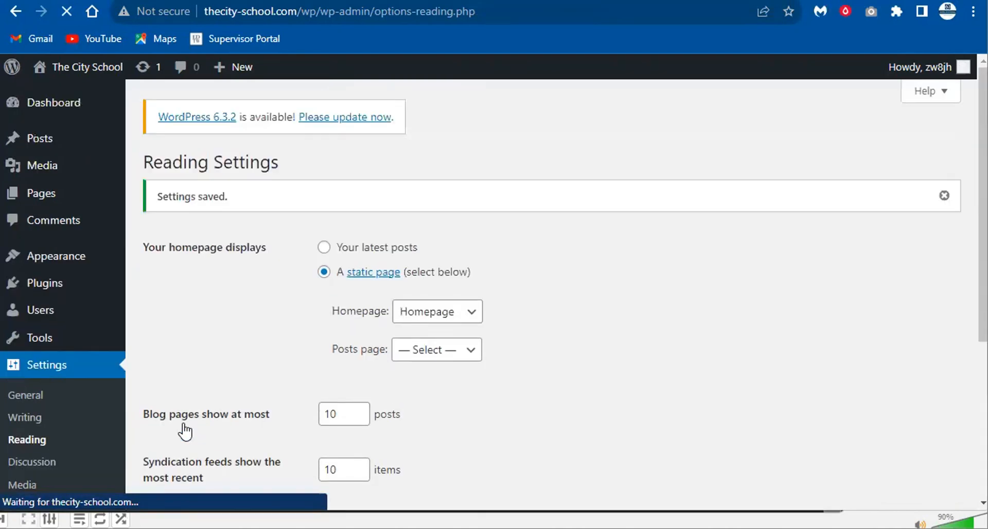
- Reload the front-page tab and confirm it shows Homepage with the 'Welcome to The Leather School' heading
click(278, 0)
right_click(278, 1)
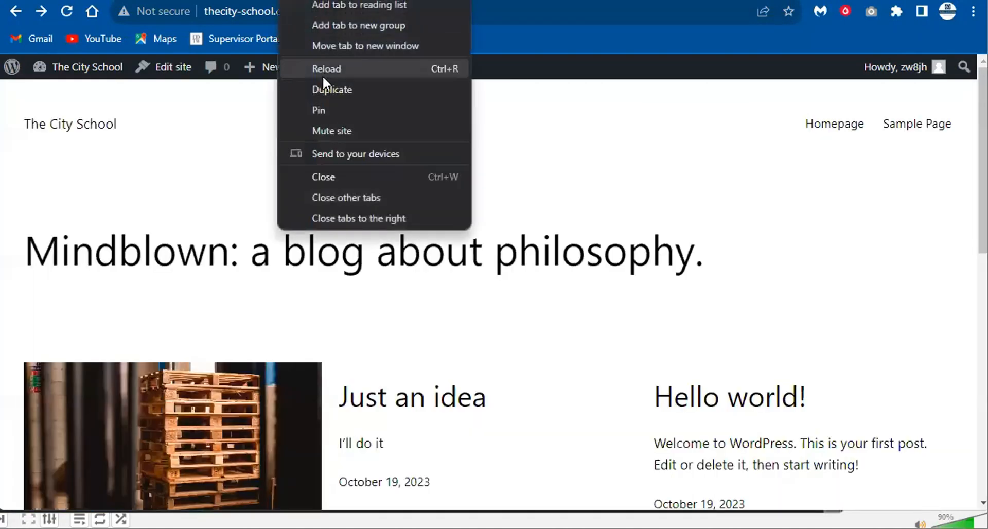
click(329, 71)
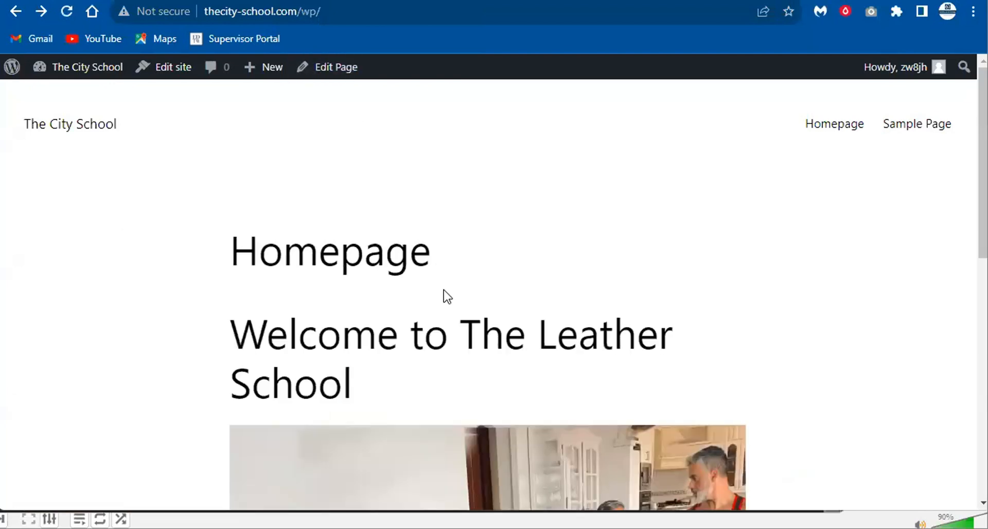
scroll(518, 323, down, 10)
scroll(288, 276, up, 10)
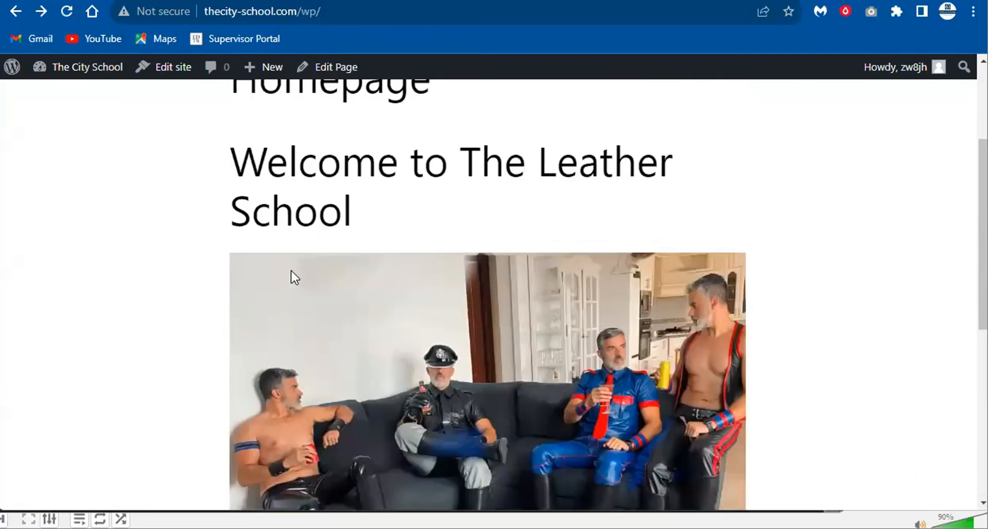
double_click(329, 340)
double_click(308, 260)
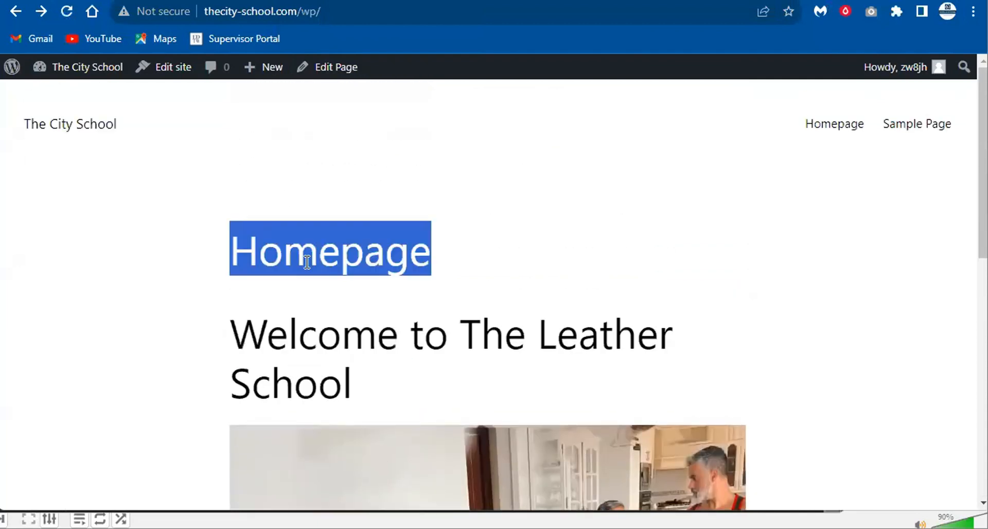
triple_click(306, 326)
scroll(381, 356, down, 10)
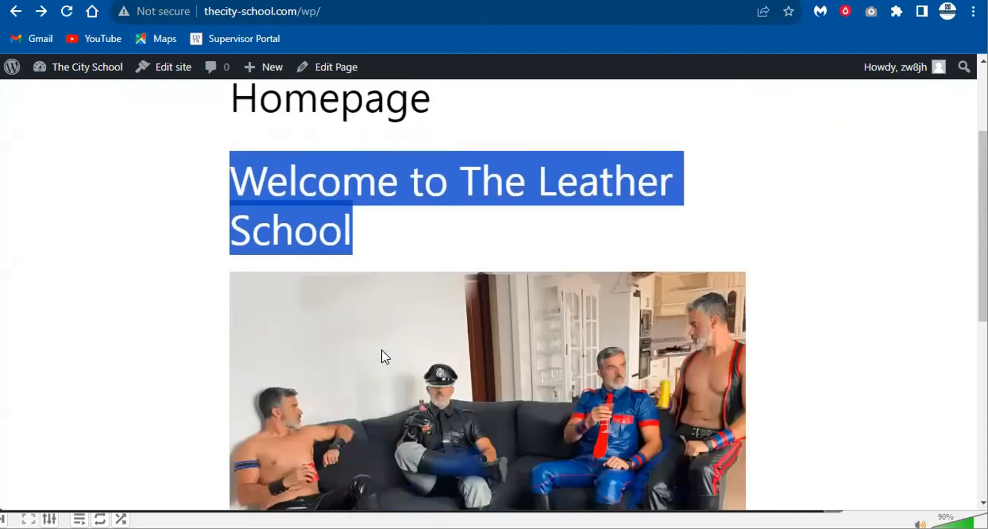
scroll(207, 421, up, 10)
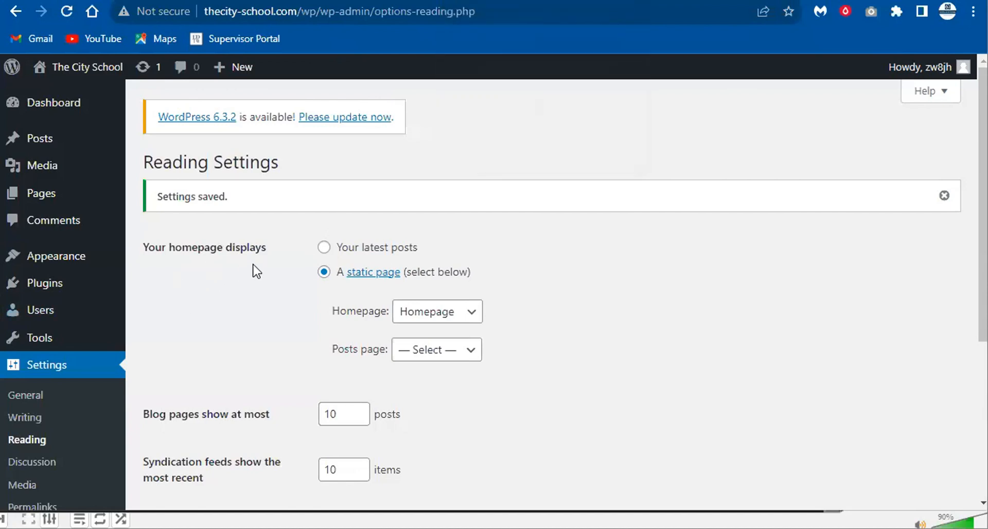
mouse_move(59, 199)
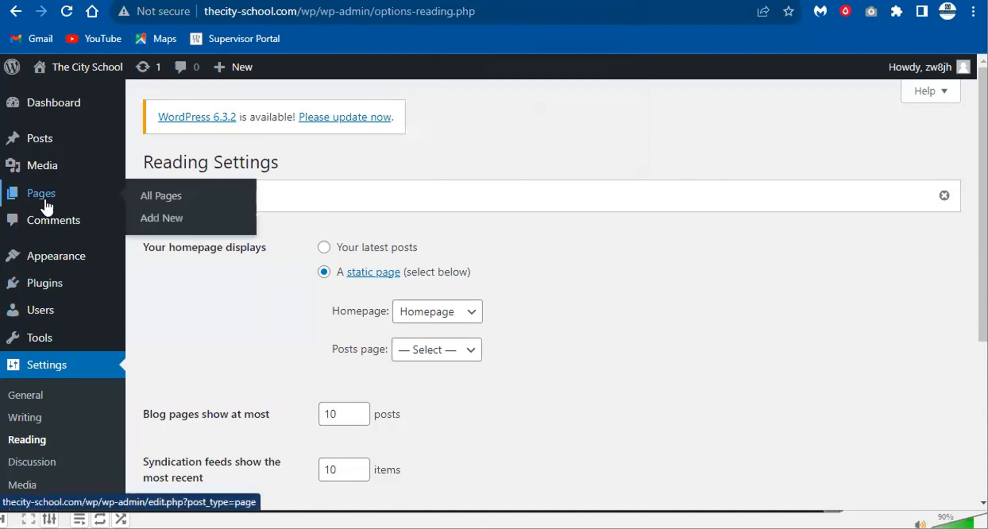
click(163, 219)
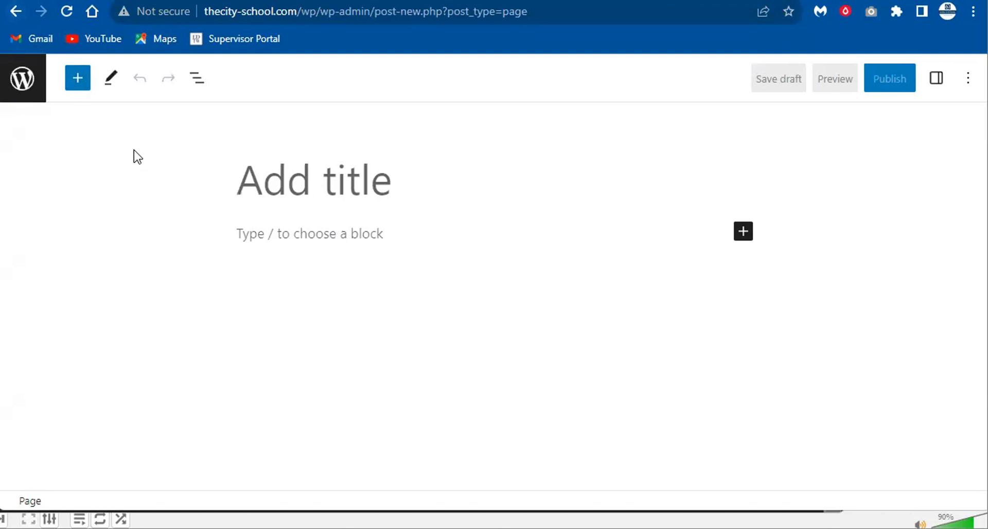
click(15, 12)
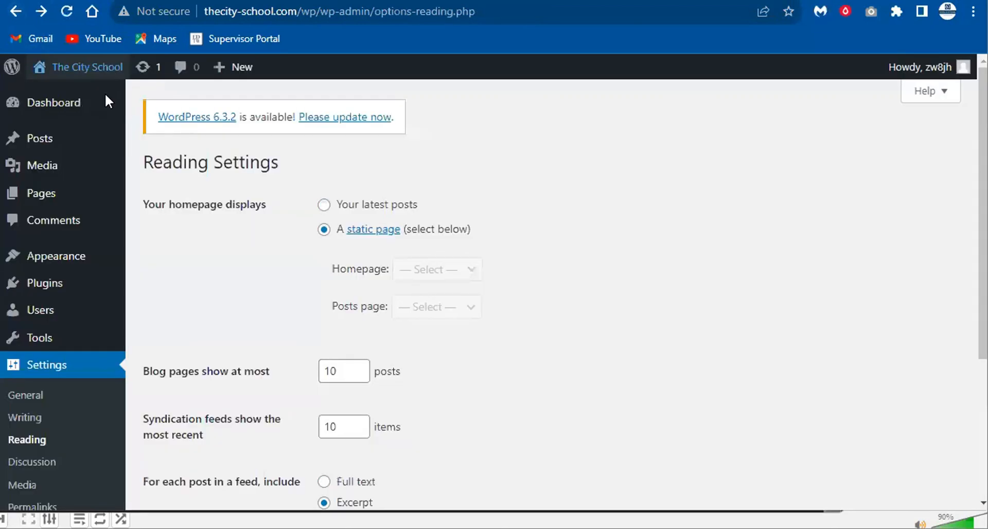
mouse_move(44, 287)
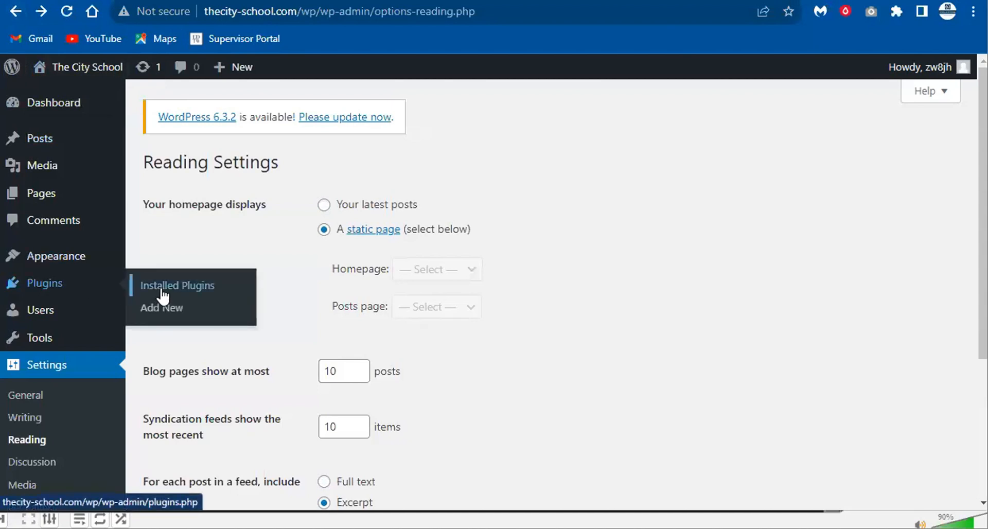
click(161, 310)
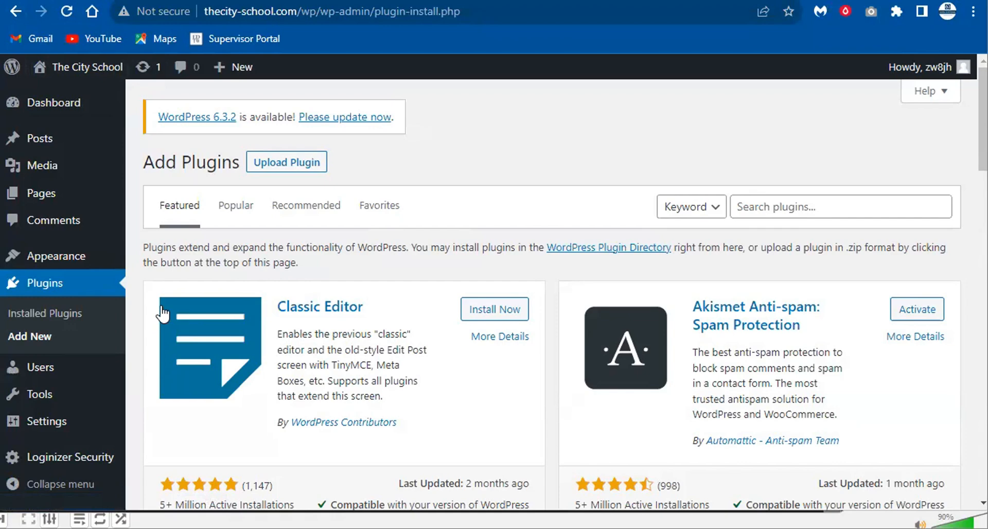
- Search the plugin directory for 'elementor' and install Elementor Website Builder
click(777, 208)
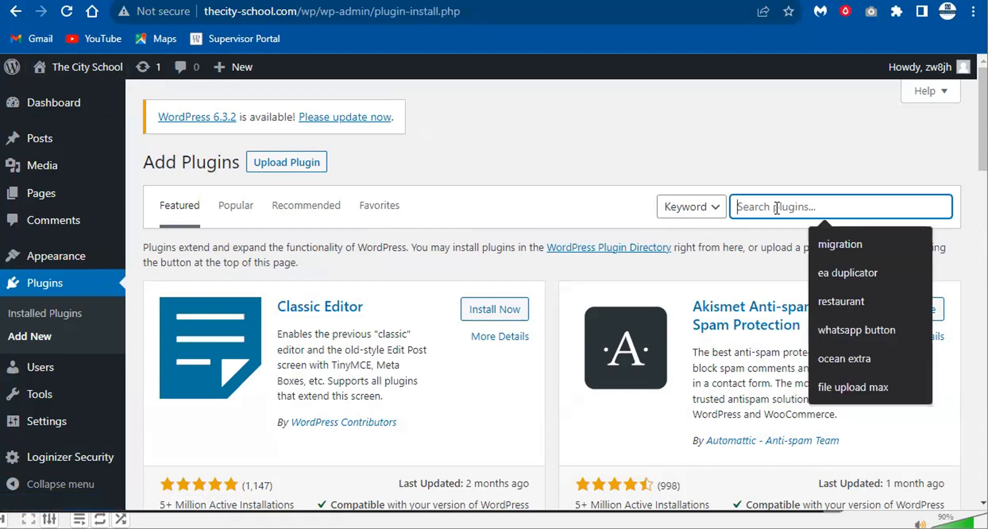
text(hotel)
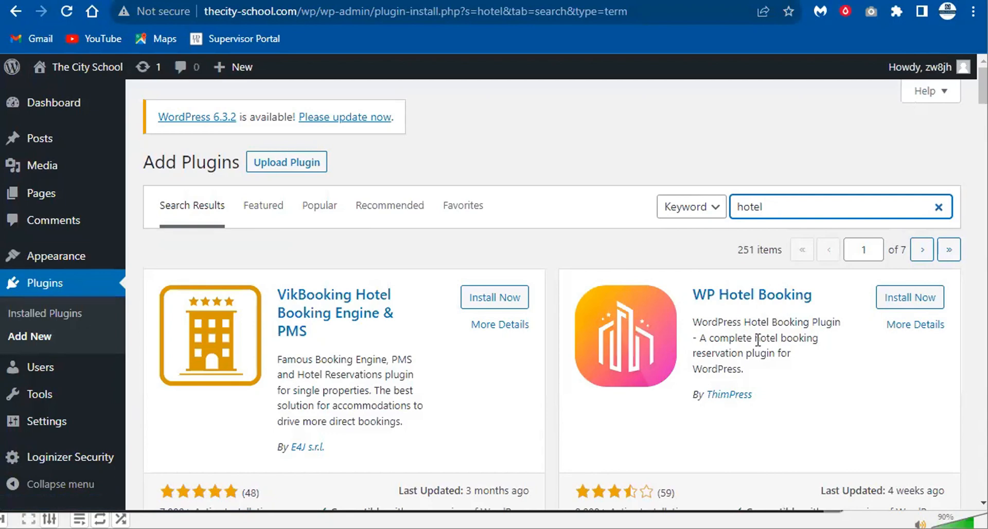
double_click(750, 216)
text(eleemen)
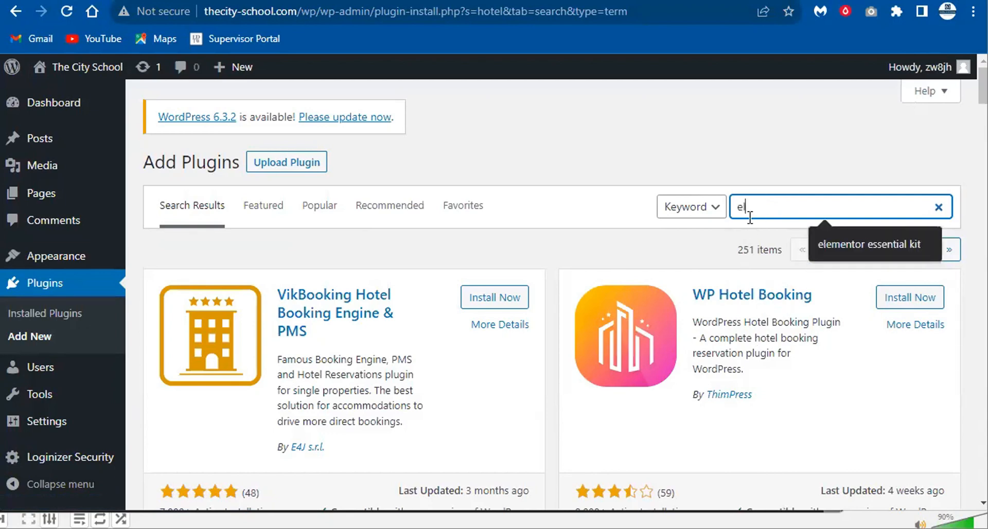
key(BackSpace)
key(BackSpace)
key(BackSpace)
key(BackSpace)
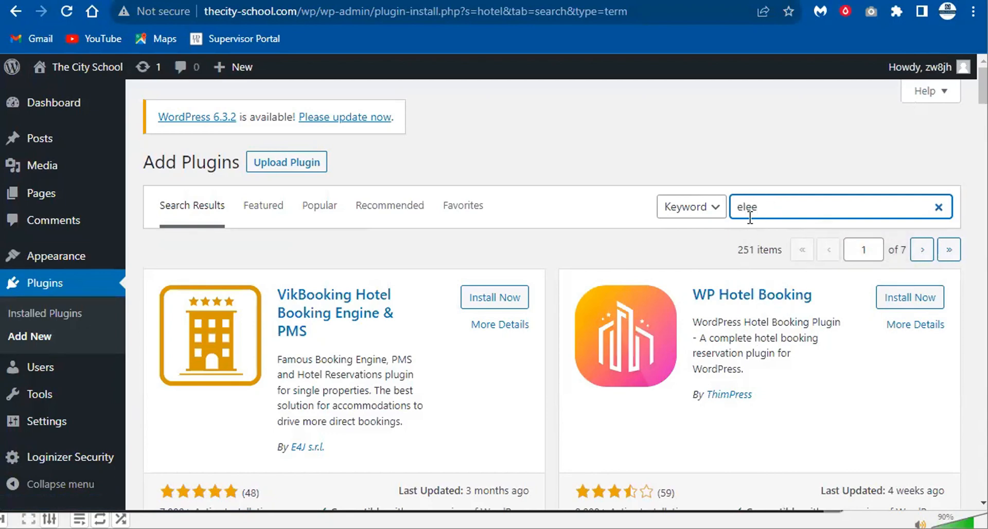
text(mentor)
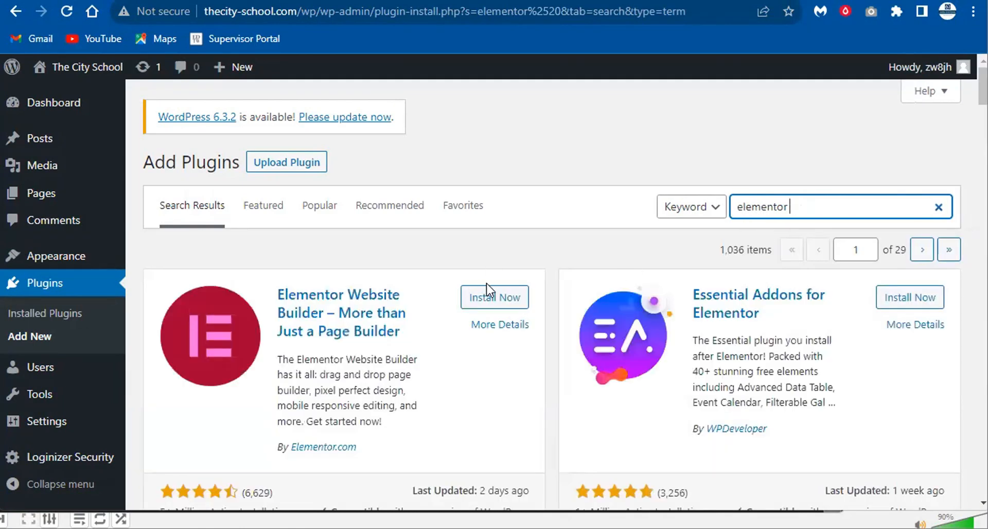
click(510, 297)
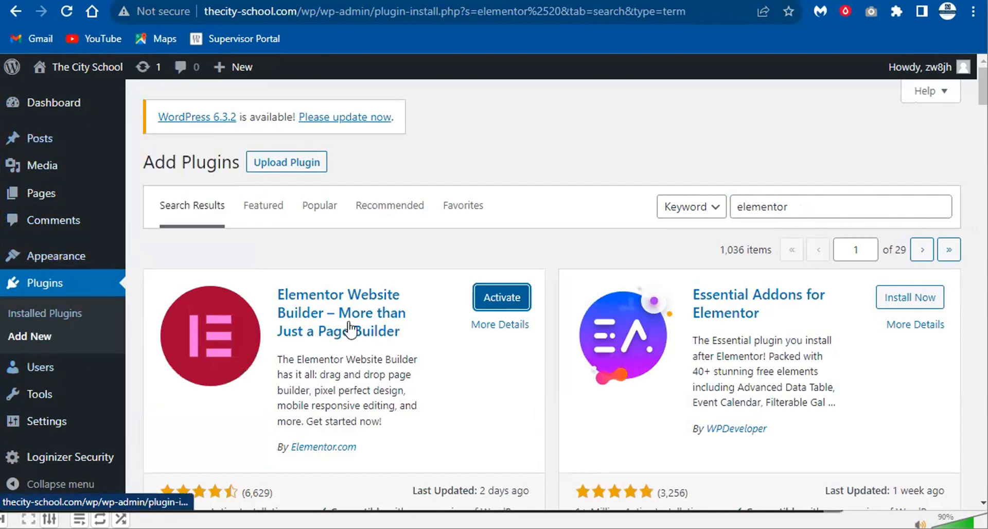
- Activate Elementor, then skip the account, Hello theme, site name, site logo and final wizard steps
click(494, 304)
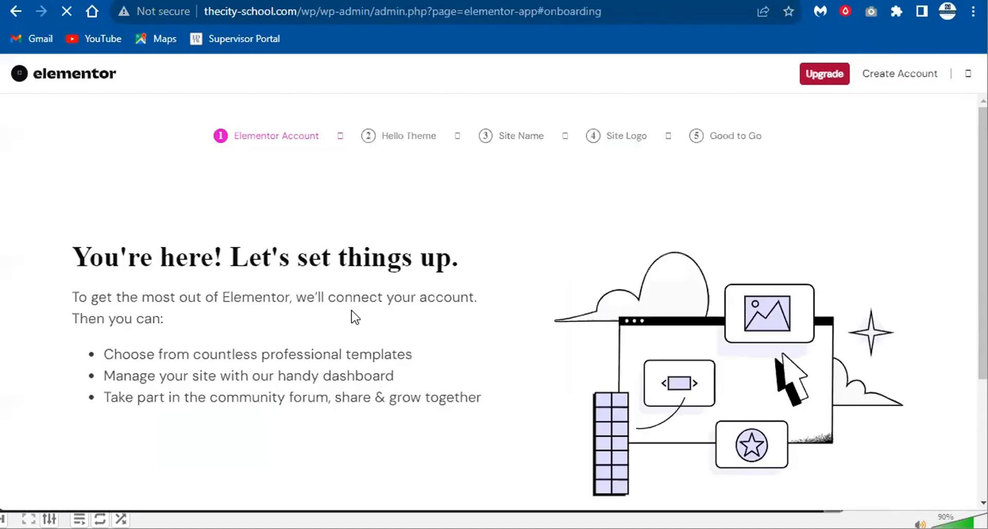
scroll(109, 176, down, 5)
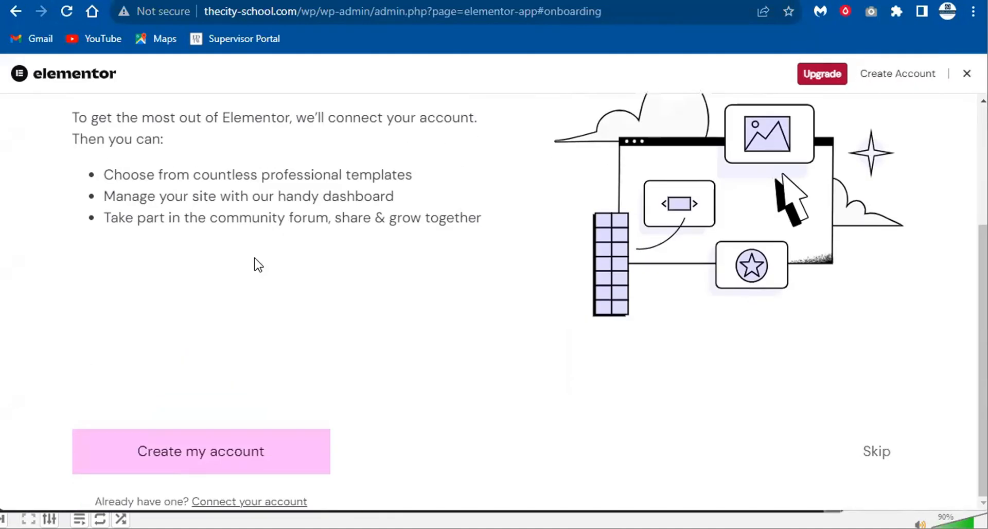
click(870, 448)
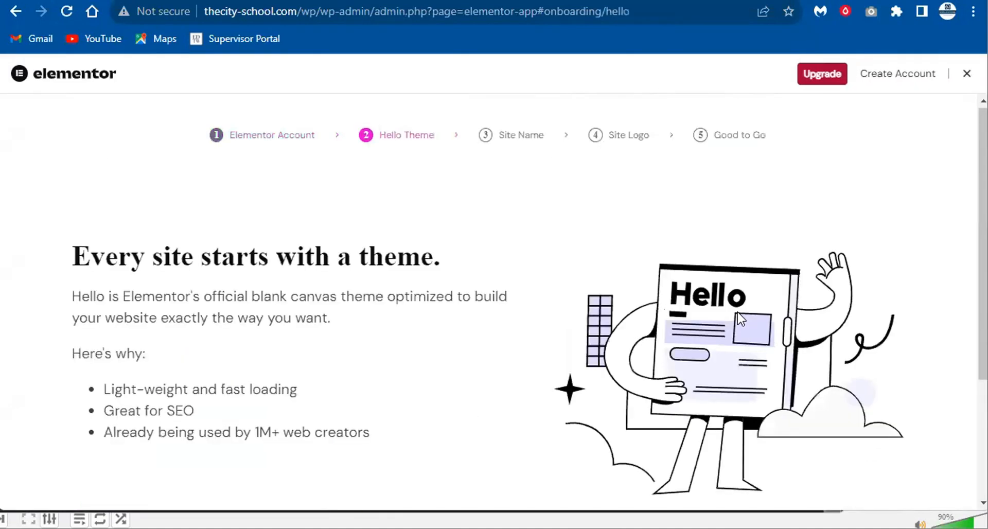
scroll(870, 450, down, 5)
click(876, 453)
scroll(879, 443, down, 3)
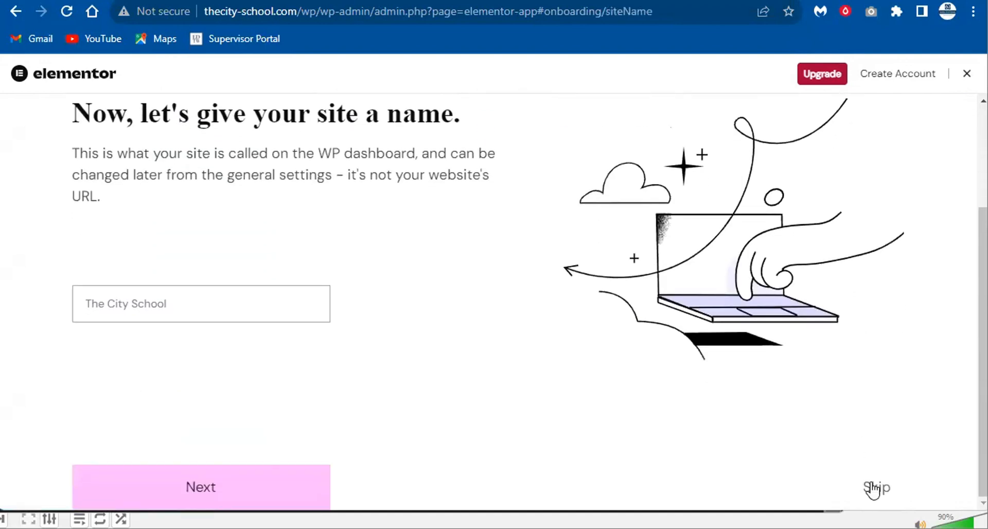
click(874, 490)
scroll(831, 411, down, 3)
click(870, 484)
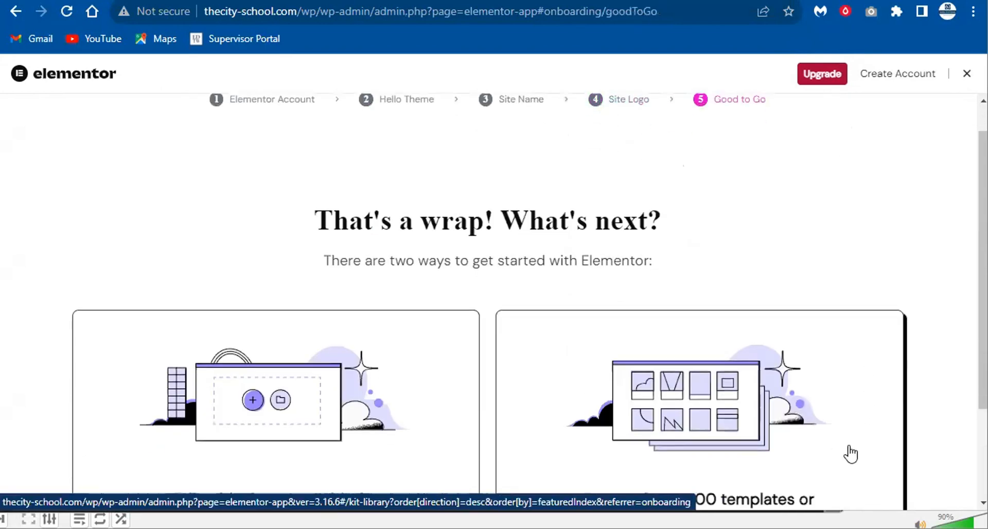
scroll(849, 452, down, 3)
click(882, 495)
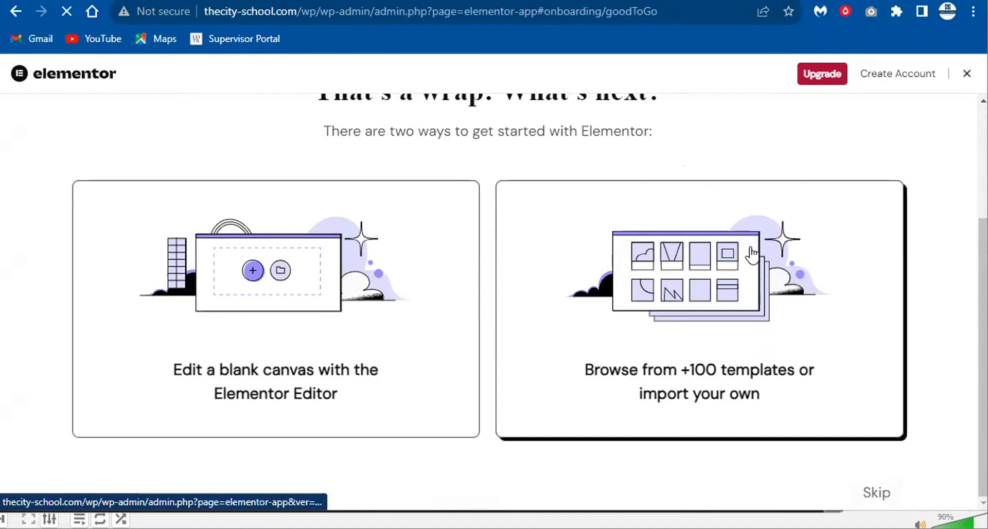
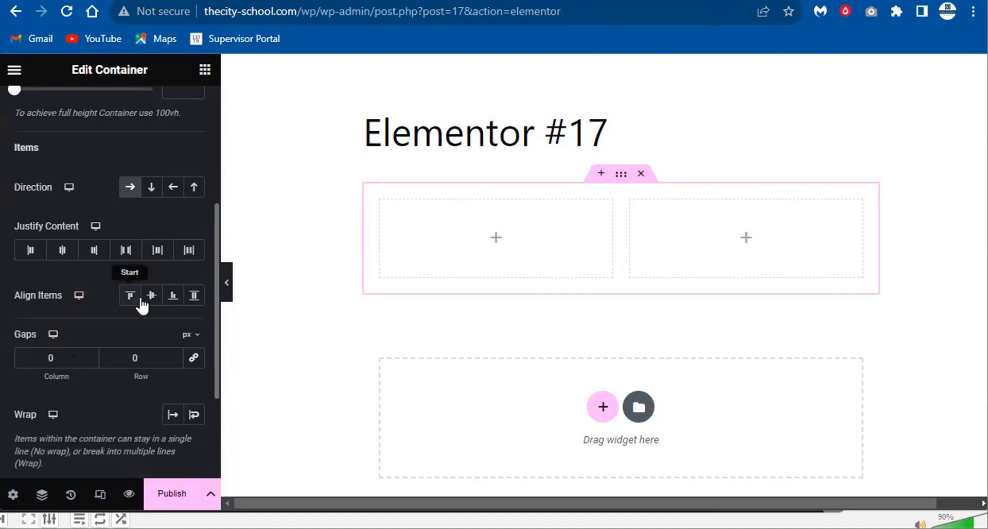
- Give the container a gradient background running from dark red #530B0B to #f2295b
scroll(161, 304, up, 5)
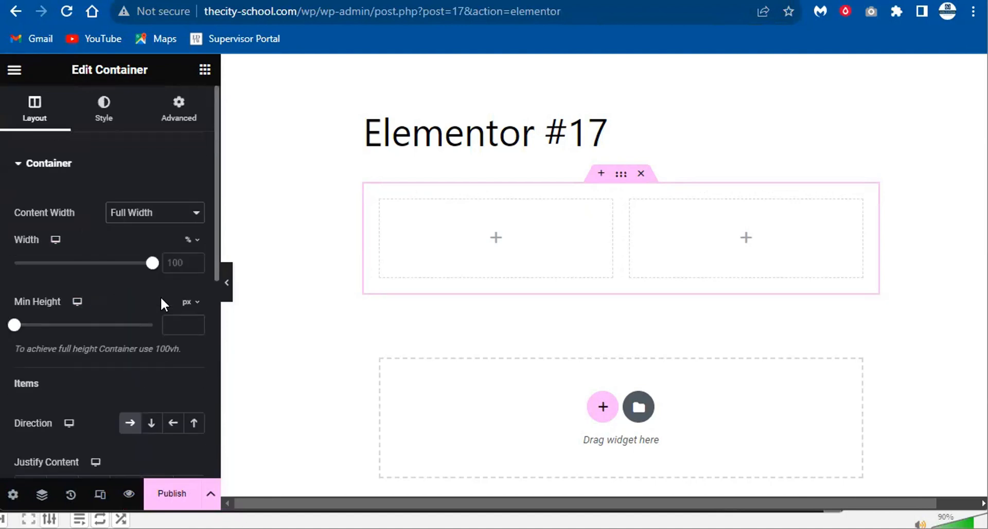
click(111, 114)
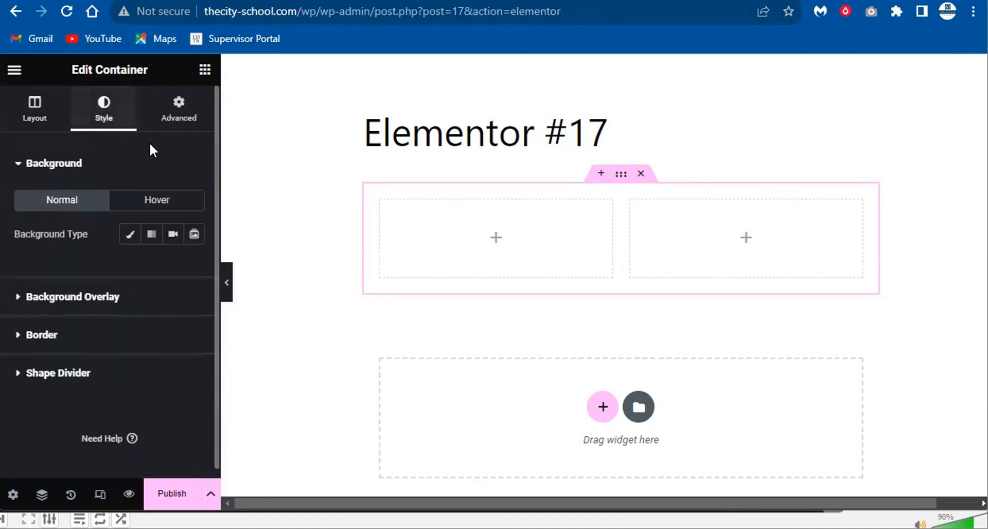
click(131, 234)
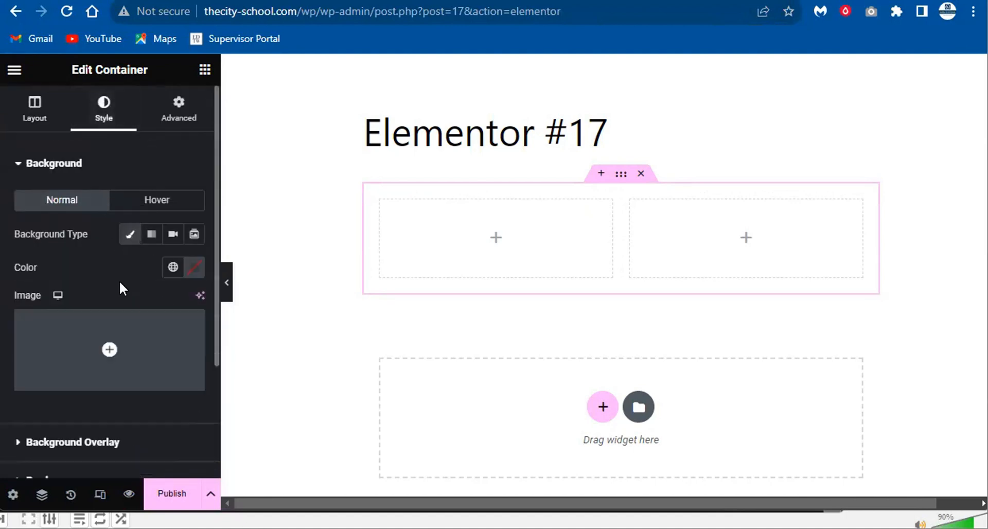
click(150, 236)
scroll(177, 353, down, 3)
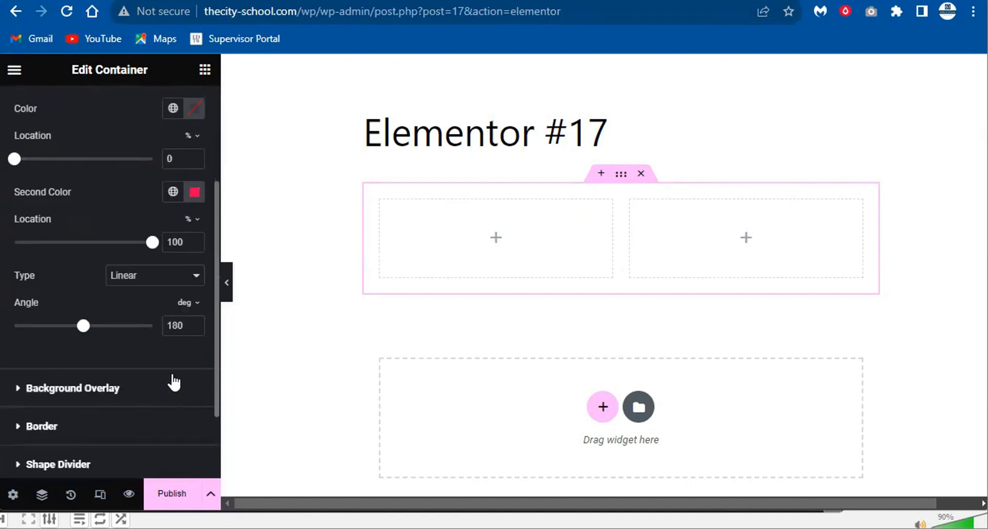
scroll(188, 264, up, 2)
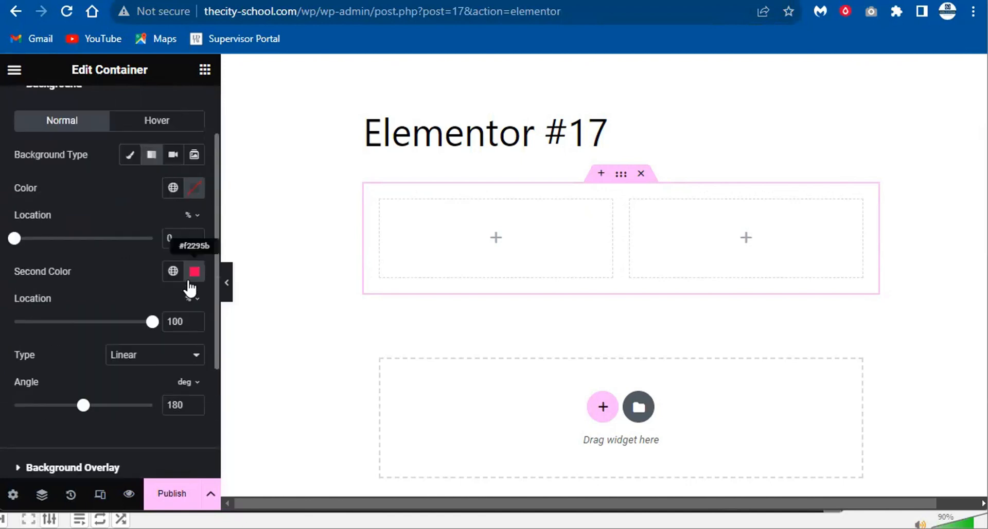
click(194, 188)
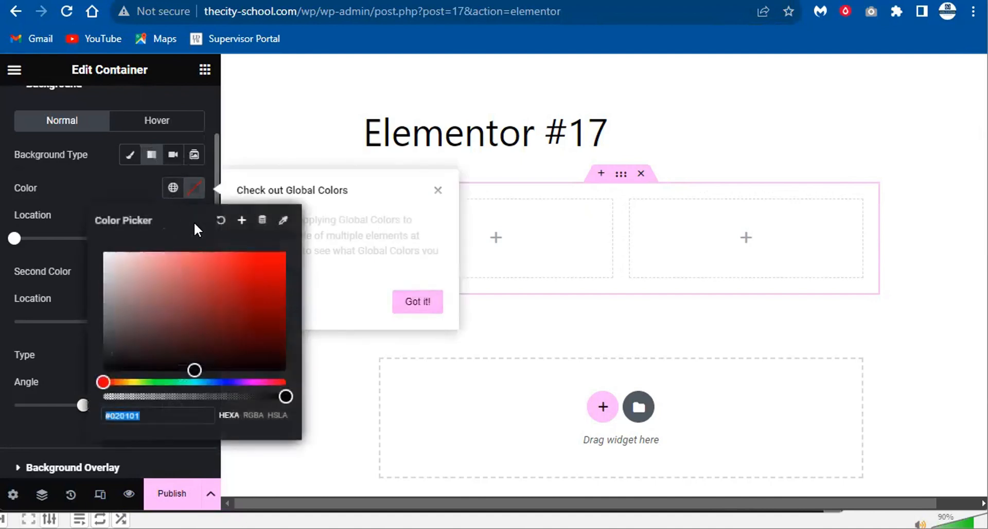
mouse_move(221, 276)
mouse_down()
mouse_move(236, 280)
mouse_move(261, 331)
mouse_up()
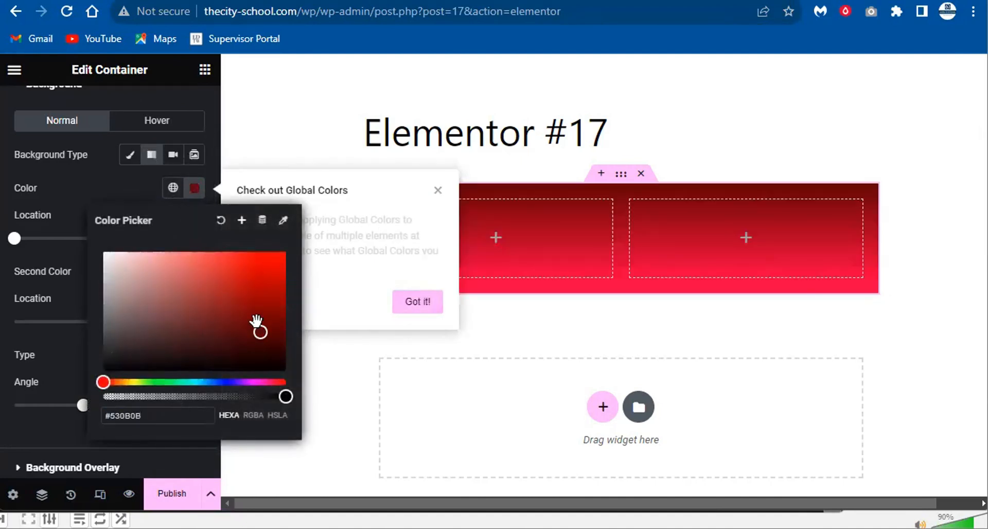
click(420, 303)
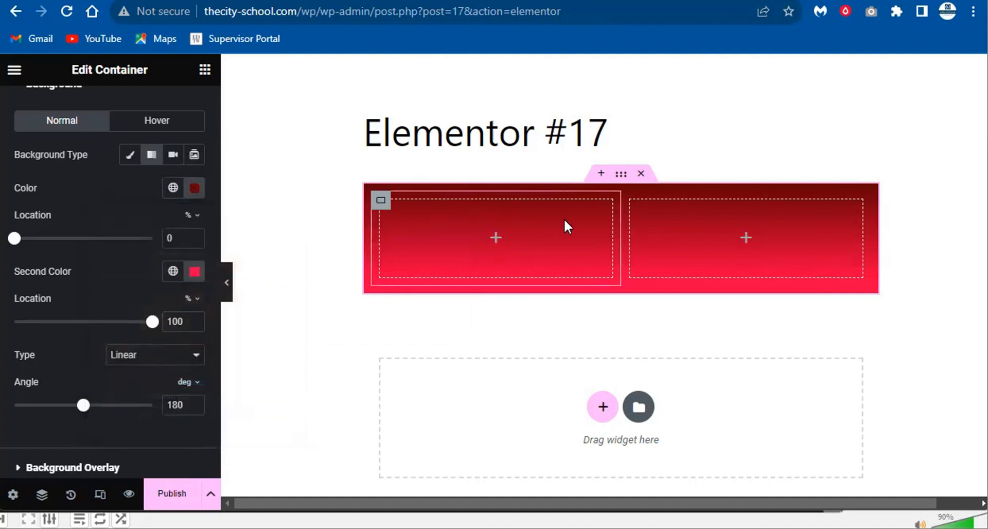
- Drag a Heading widget from the widget panel into the left column
click(205, 69)
scroll(103, 309, down, 10)
scroll(105, 320, down, 15)
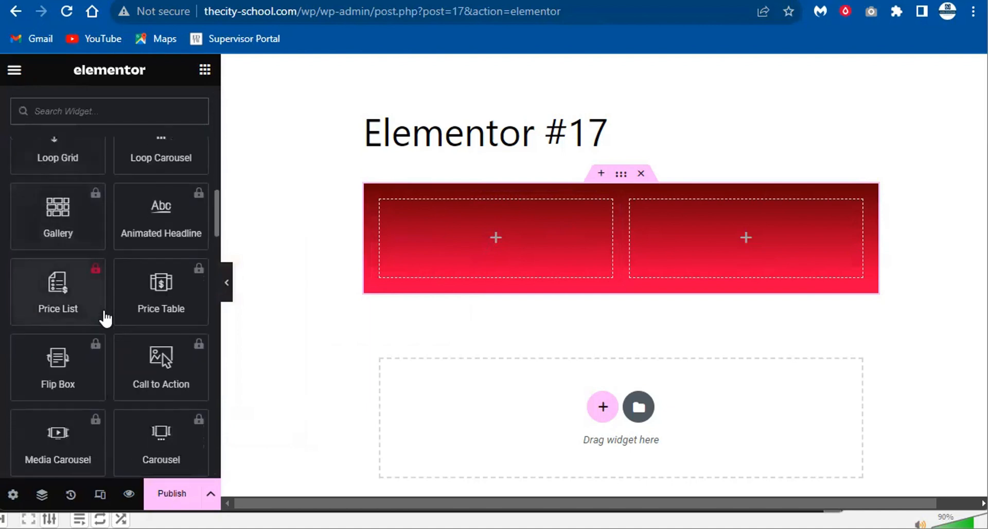
scroll(104, 316, up, 20)
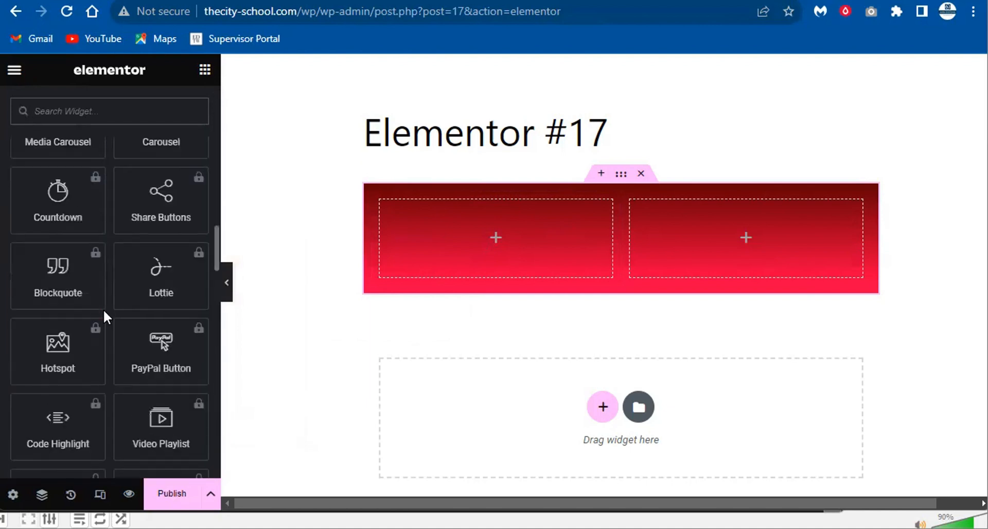
drag(84, 281, 467, 253)
double_click(468, 253)
triple_click(149, 225)
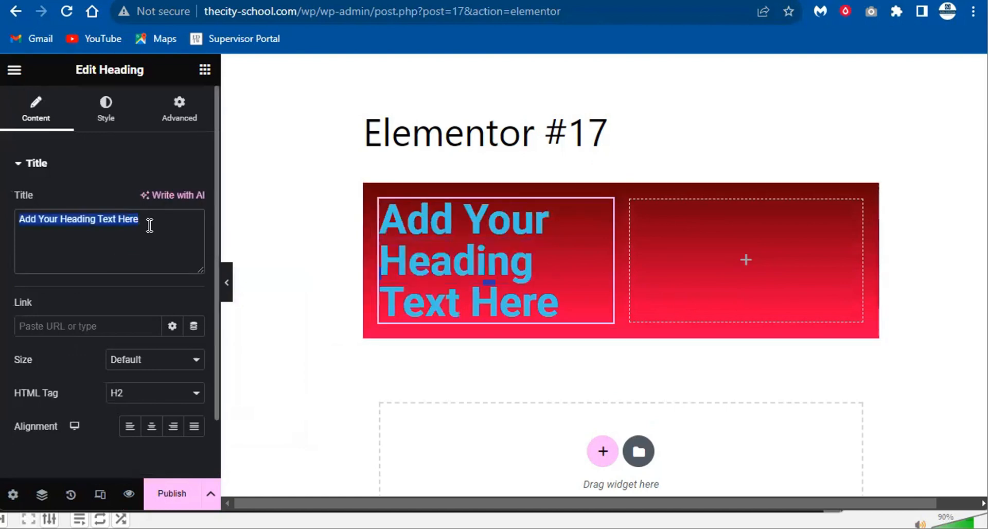
text(i)
key(BackSpace)
text(This )
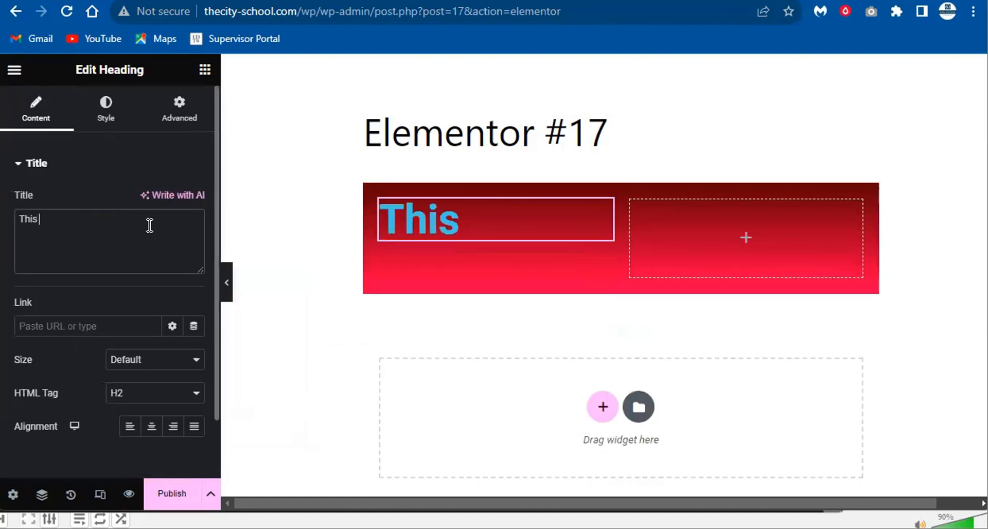
text(is my heading)
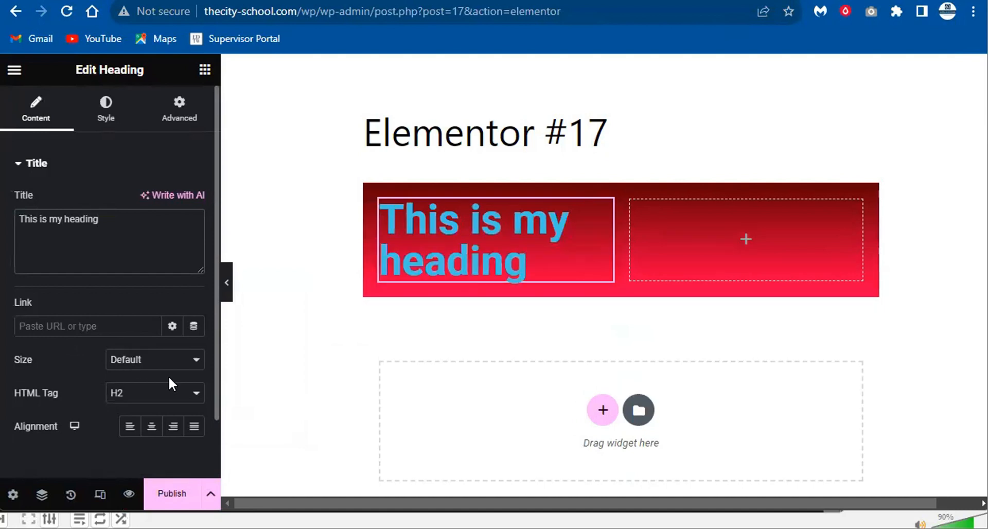
click(110, 321)
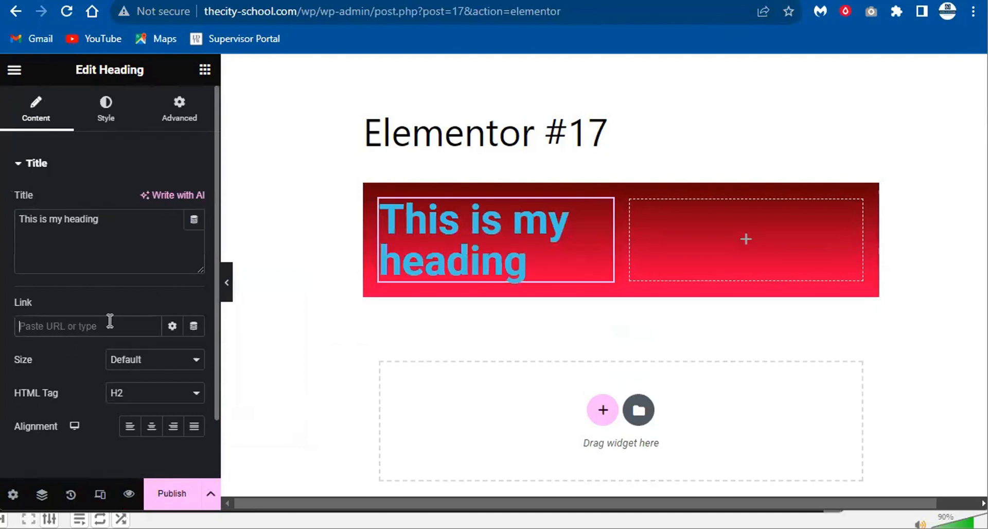
text(https://leaders.com.pk)
- Apply a text shadow to the heading in its Style settings
click(103, 110)
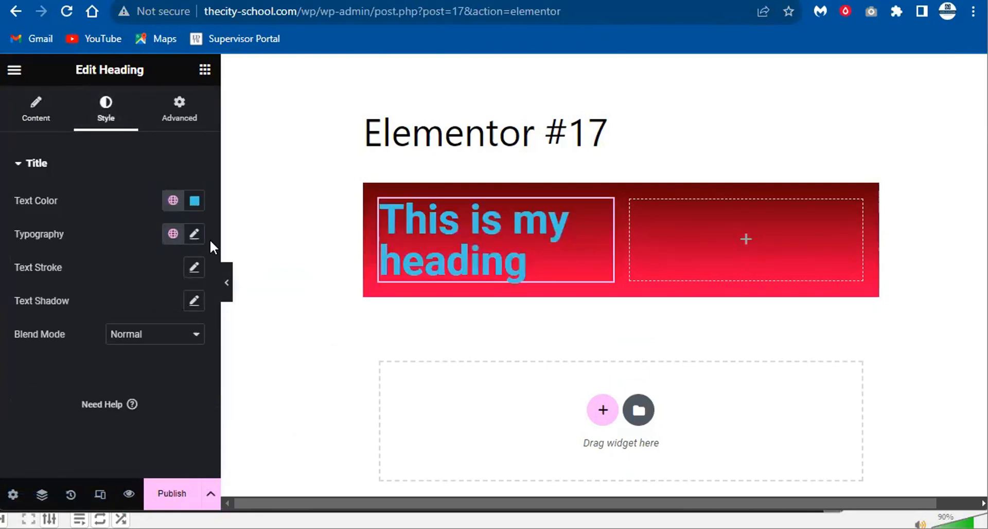
click(194, 303)
click(140, 295)
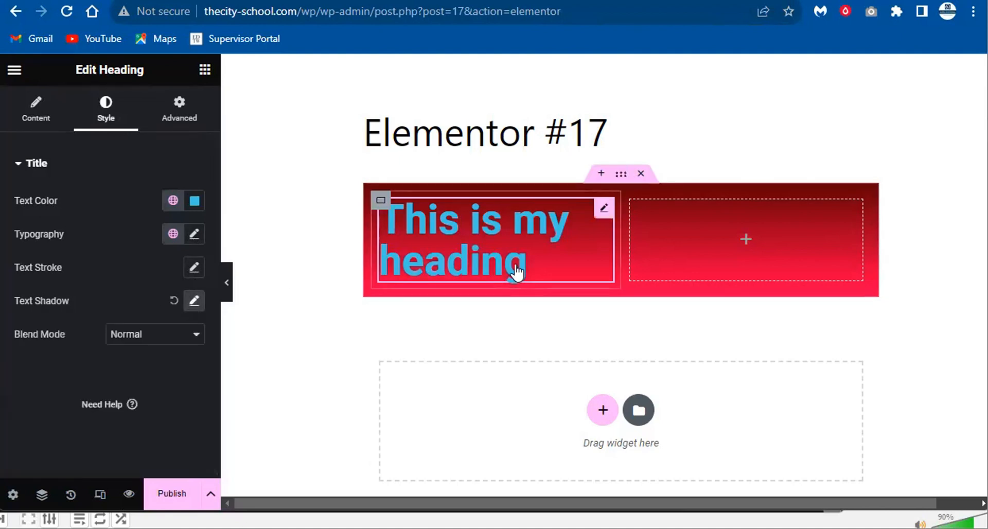
- Set the heading's margin to 10 and padding to 20 on all sides
click(175, 111)
click(34, 220)
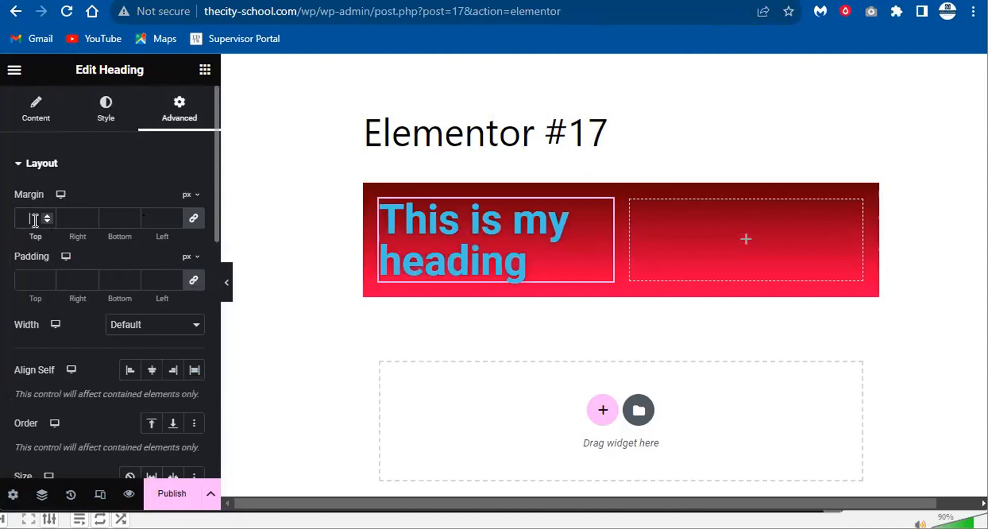
text(10)
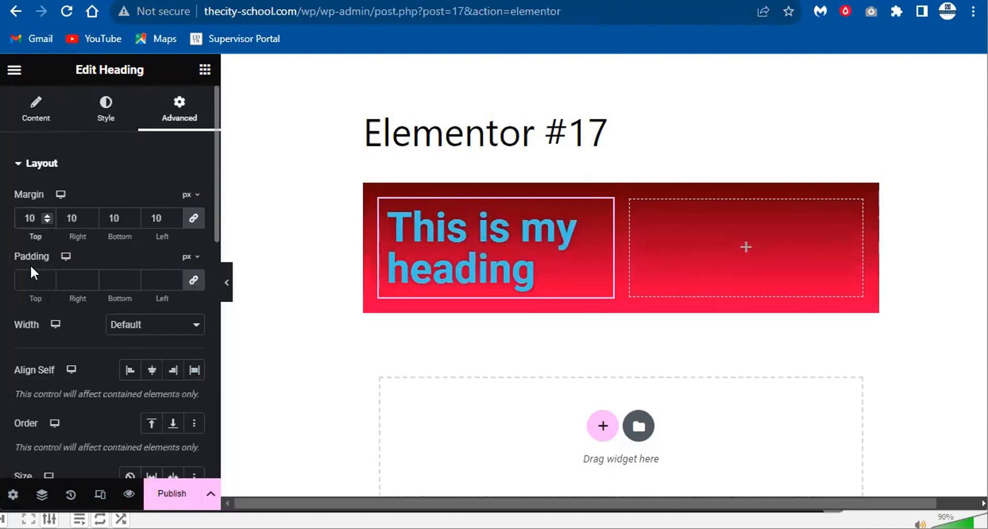
click(23, 277)
text(20)
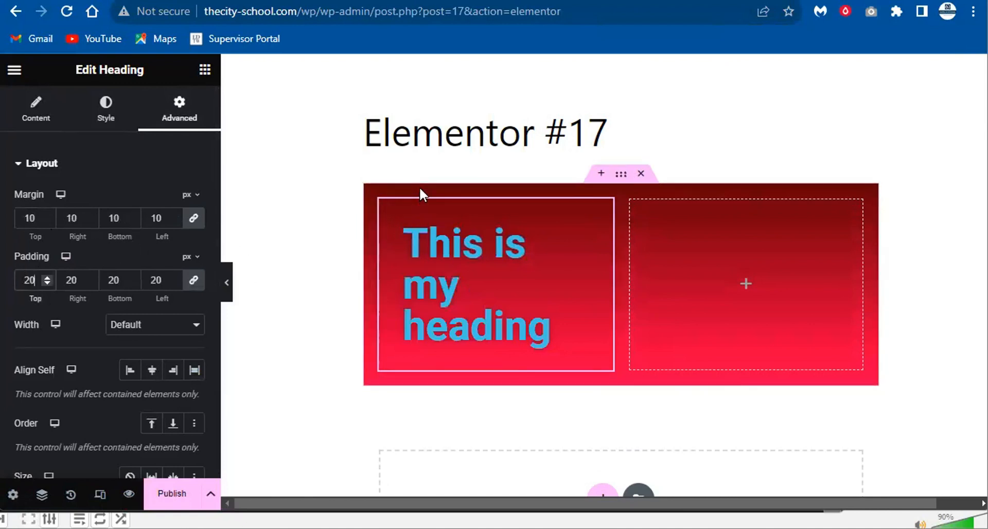
key(BackSpace)
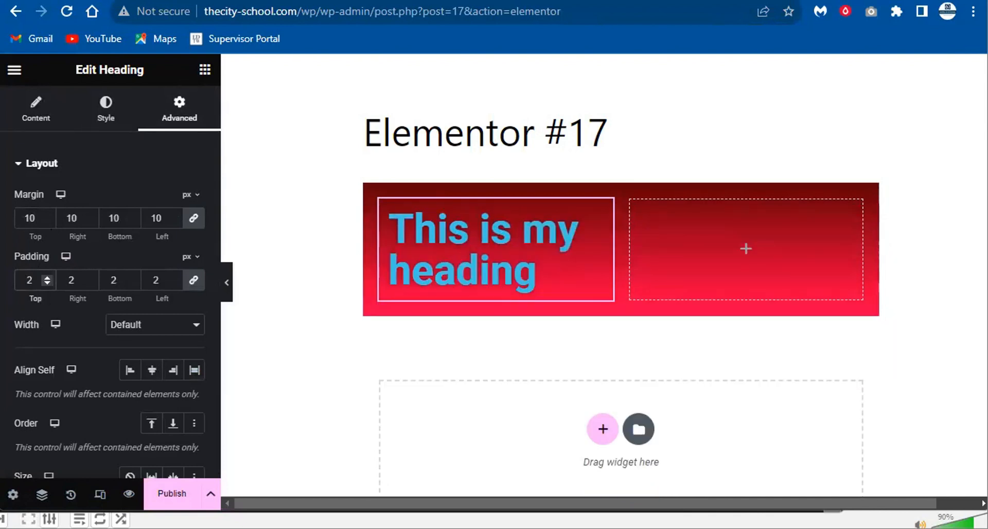
text(0)
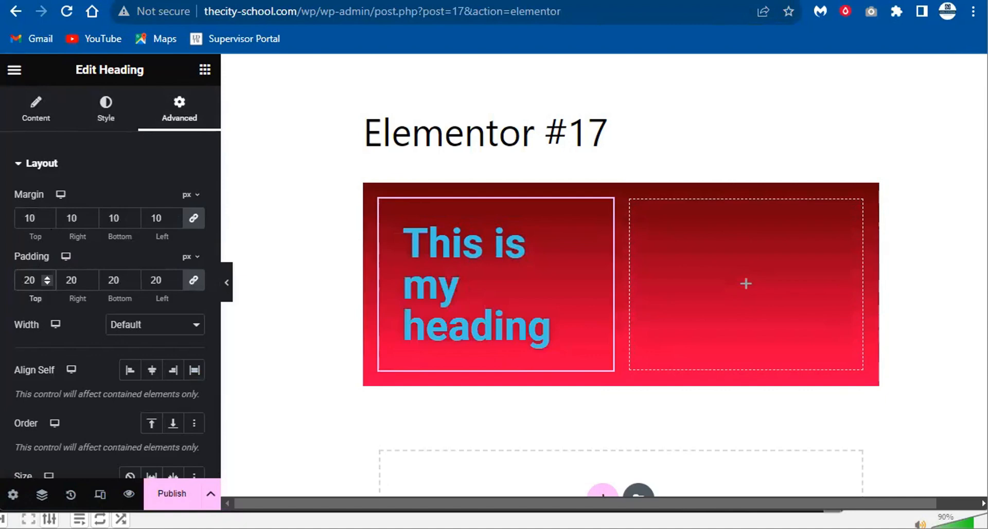
- Look over the heading's Mask and Layout settings, toggling masking on and back off
scroll(36, 347, down, 12)
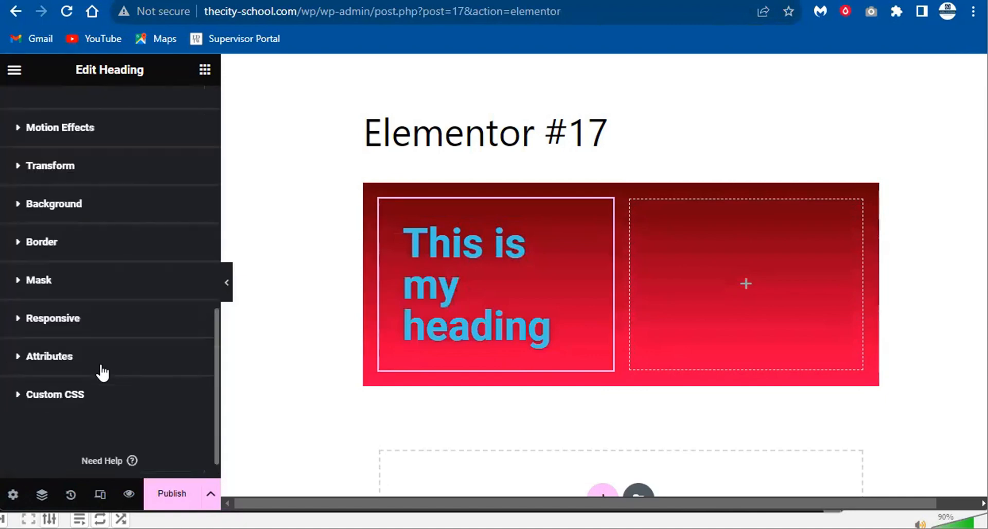
scroll(99, 368, up, 12)
scroll(103, 329, down, 5)
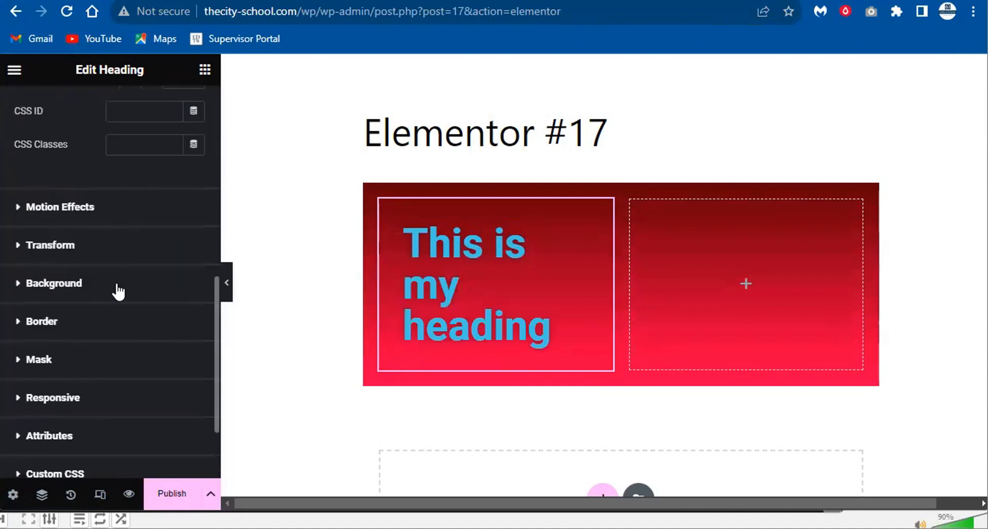
click(73, 363)
click(181, 389)
click(181, 390)
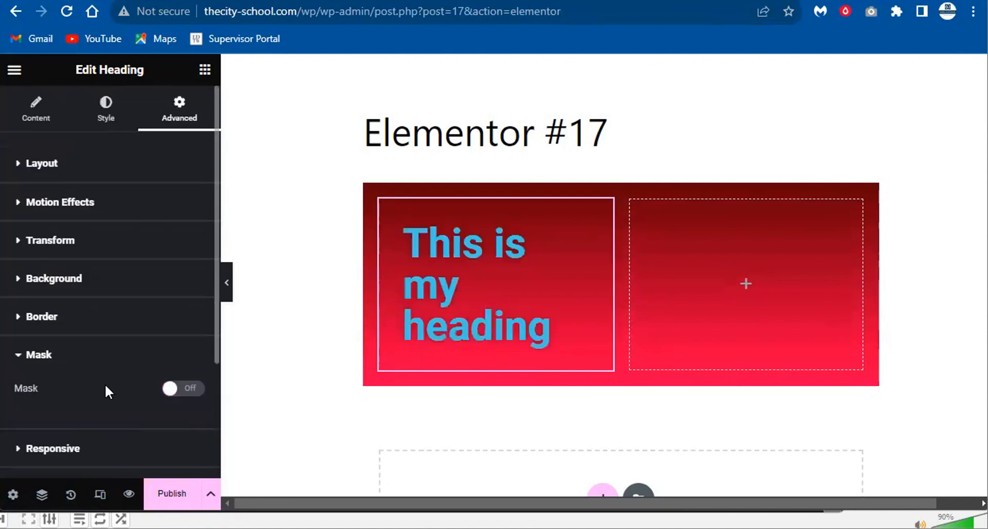
click(72, 366)
scroll(98, 372, down, 2)
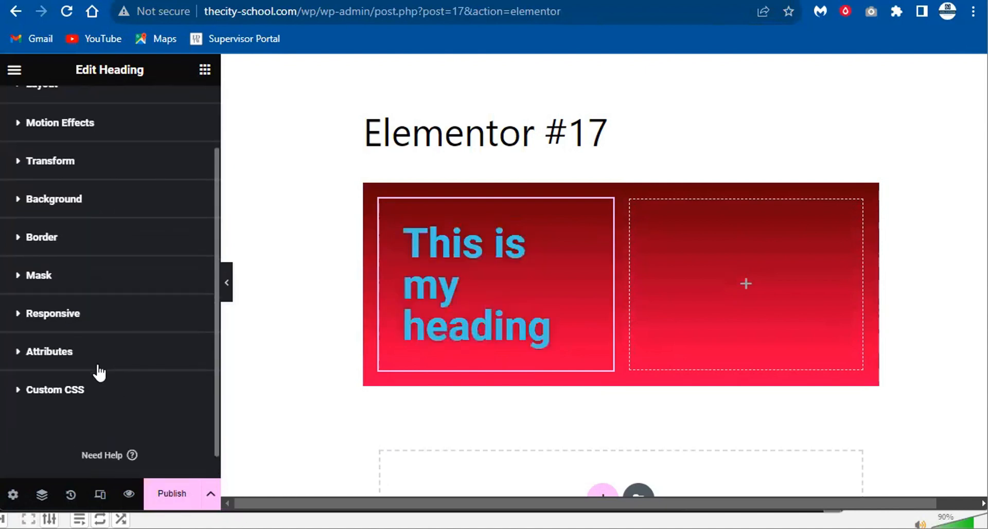
scroll(89, 201, up, 2)
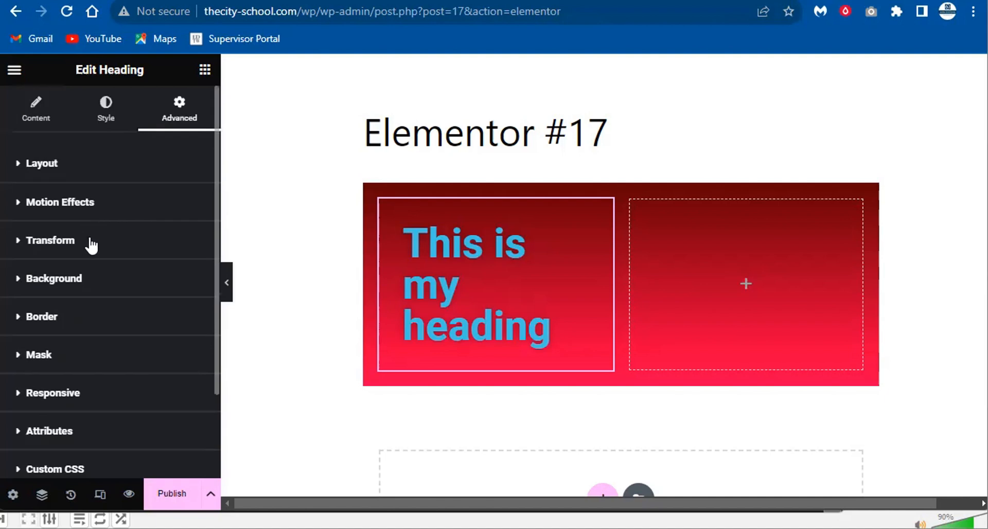
click(71, 177)
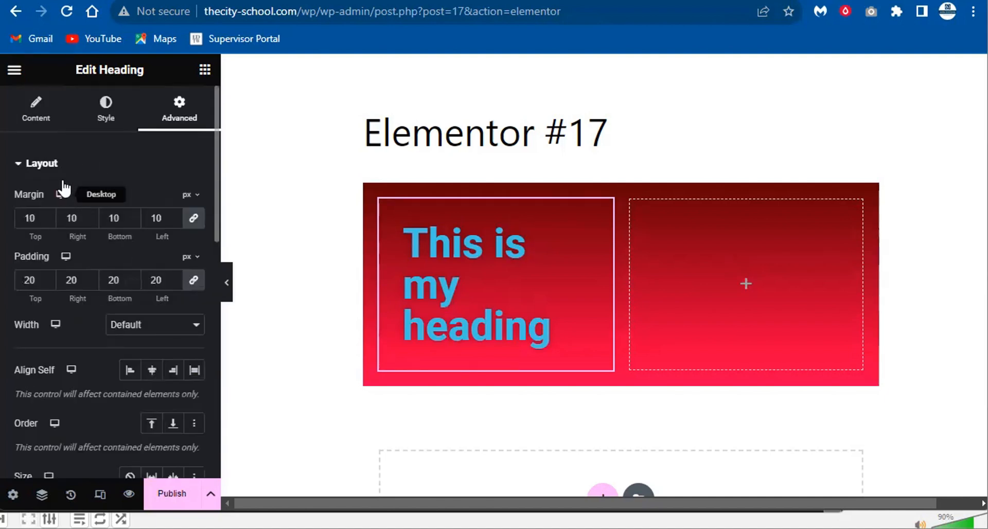
click(63, 170)
- Set the heading's Hover background to Classic using the group-on-sofa photo
click(57, 278)
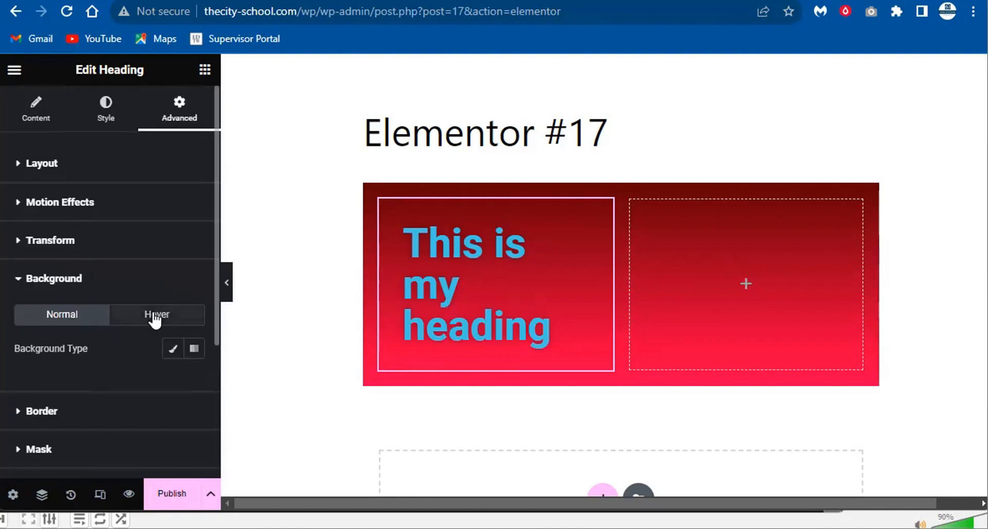
click(160, 321)
click(92, 410)
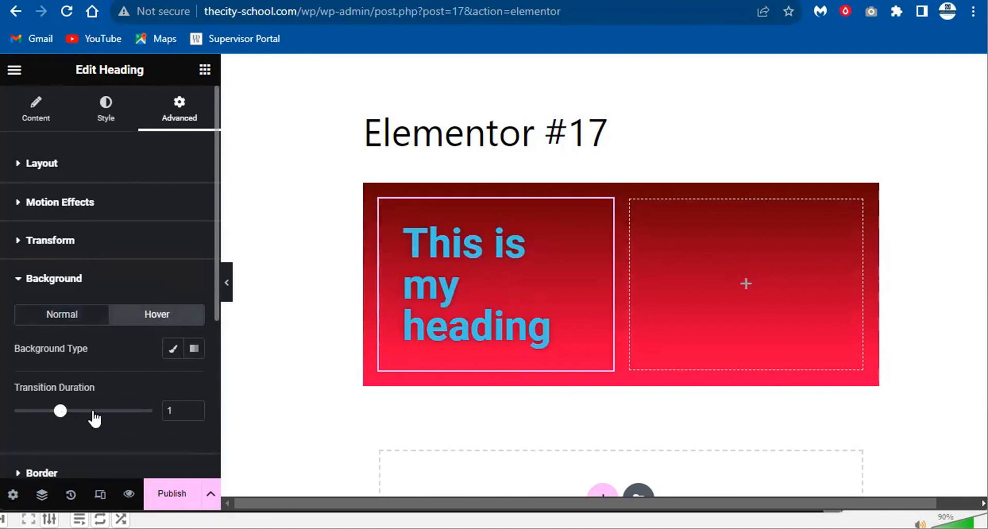
click(173, 349)
scroll(180, 397, down, 3)
click(162, 284)
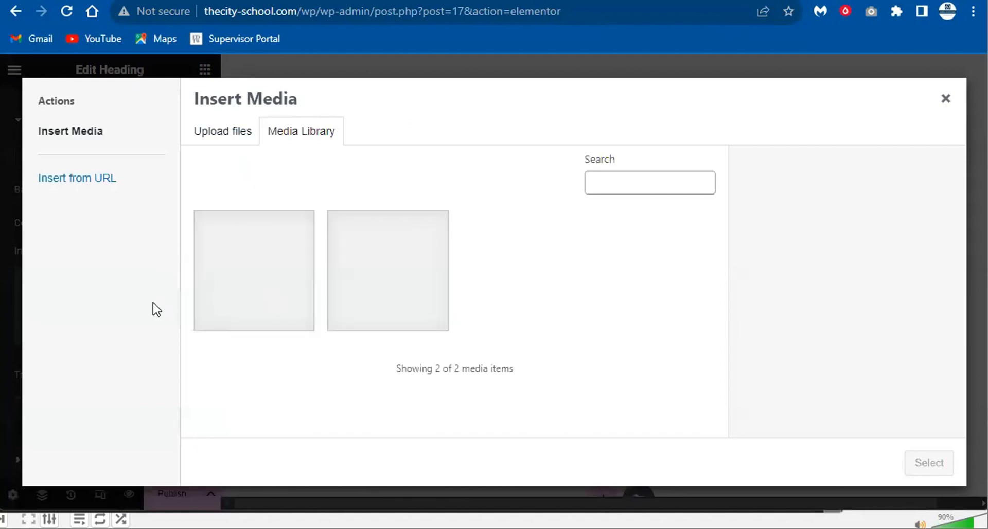
click(278, 281)
click(907, 463)
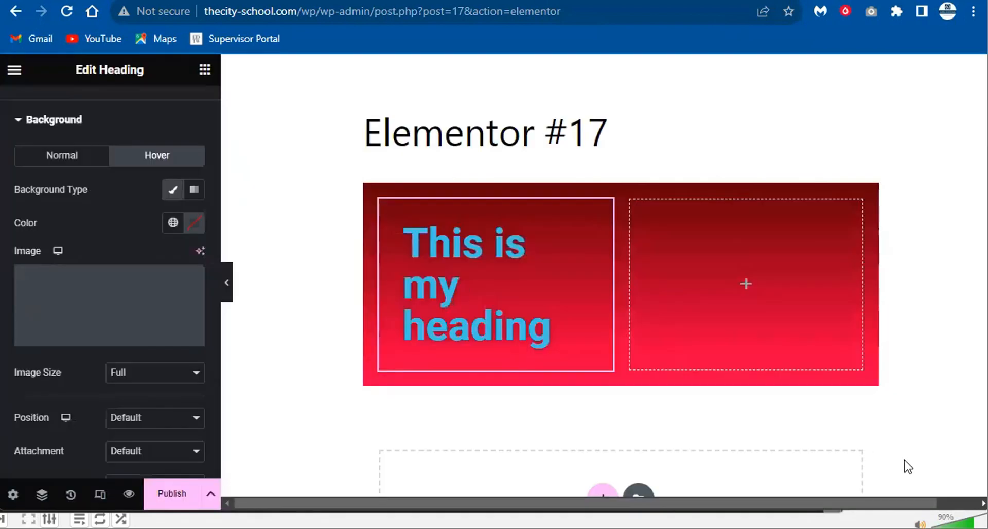
mouse_move(75, 283)
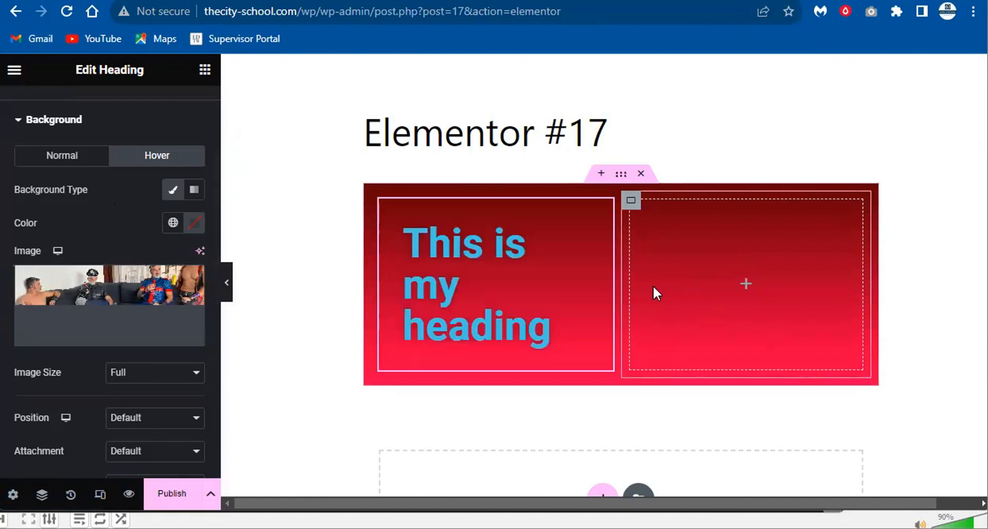
- Drag an Image widget into the right column and insert the group-on-sofa photo
click(205, 69)
scroll(114, 314, down, 2)
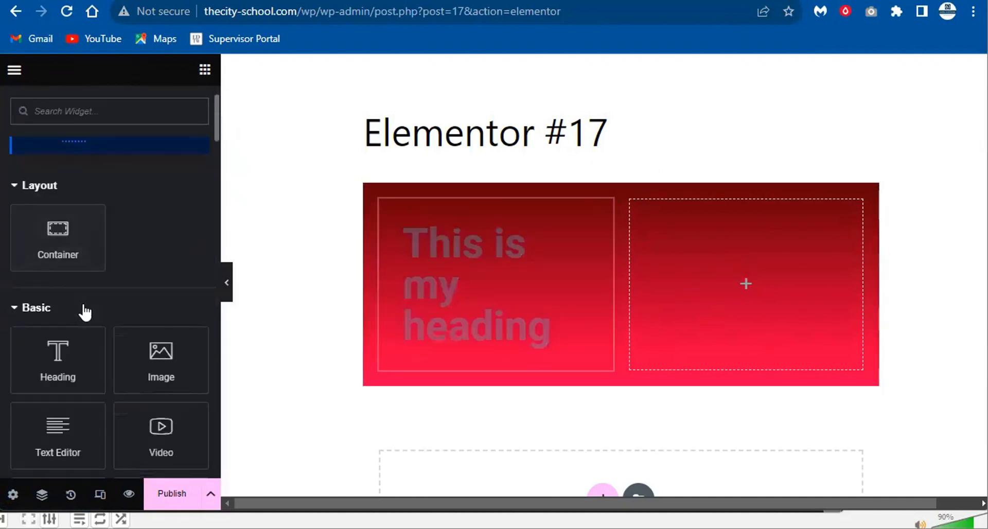
drag(129, 368, 696, 288)
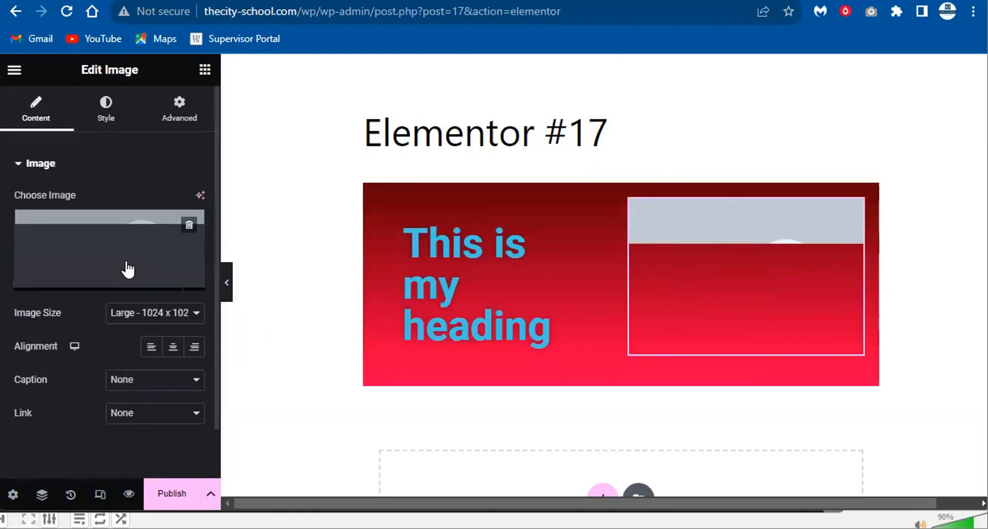
click(109, 280)
click(303, 253)
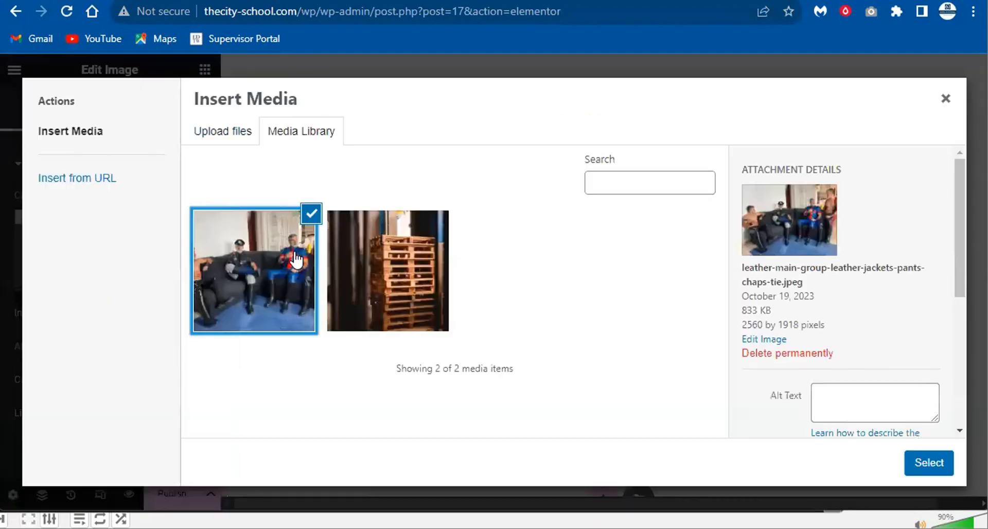
click(919, 463)
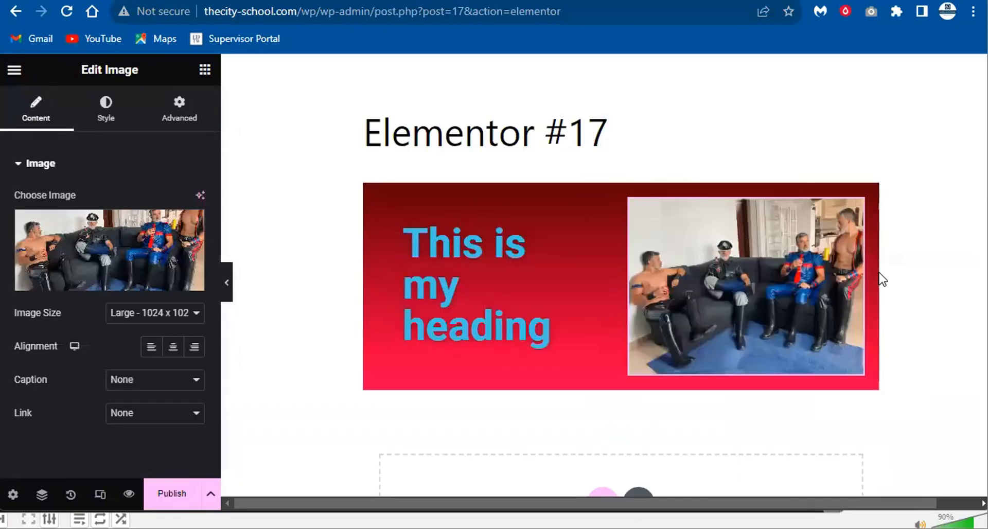
scroll(638, 391, down, 3)
click(604, 344)
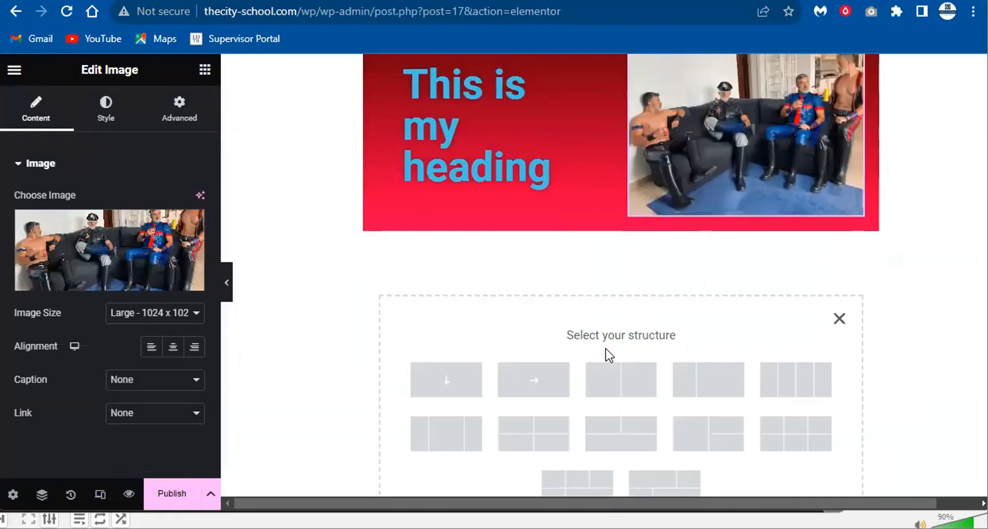
- Add a two-column structure, delete its right column, and set the remaining container width to 100%
click(615, 398)
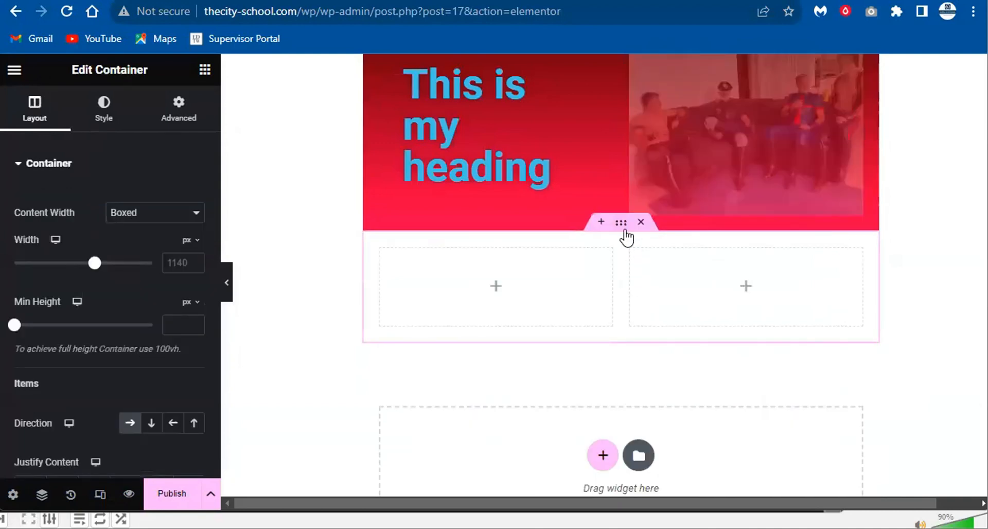
right_click(634, 254)
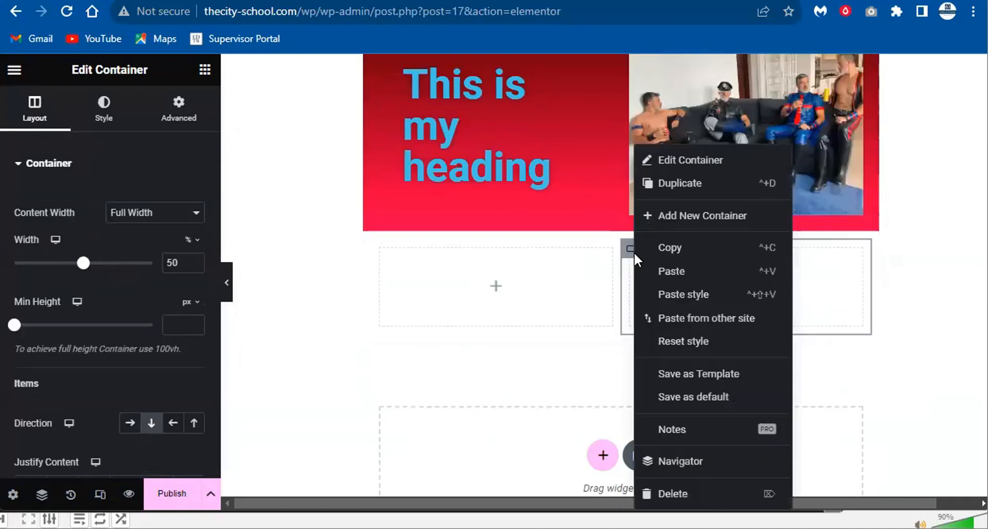
click(684, 493)
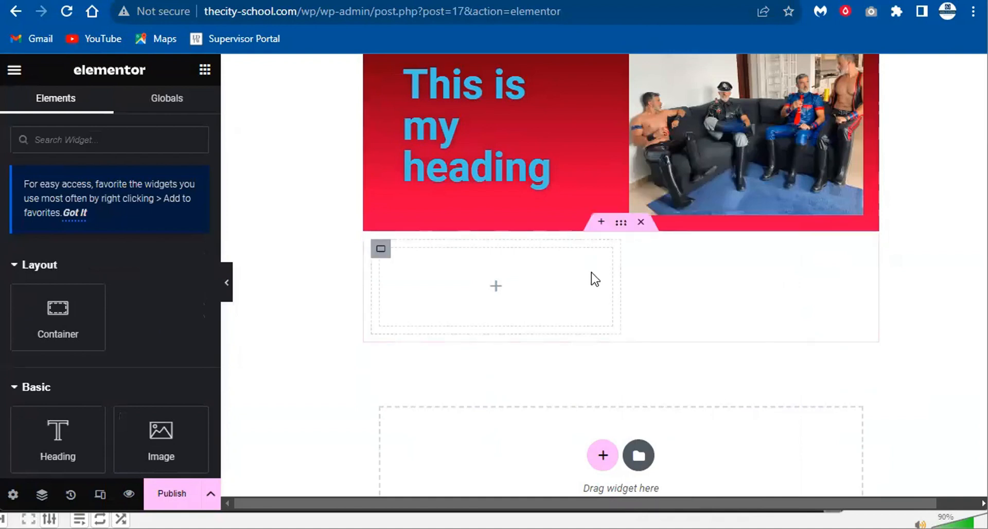
click(382, 250)
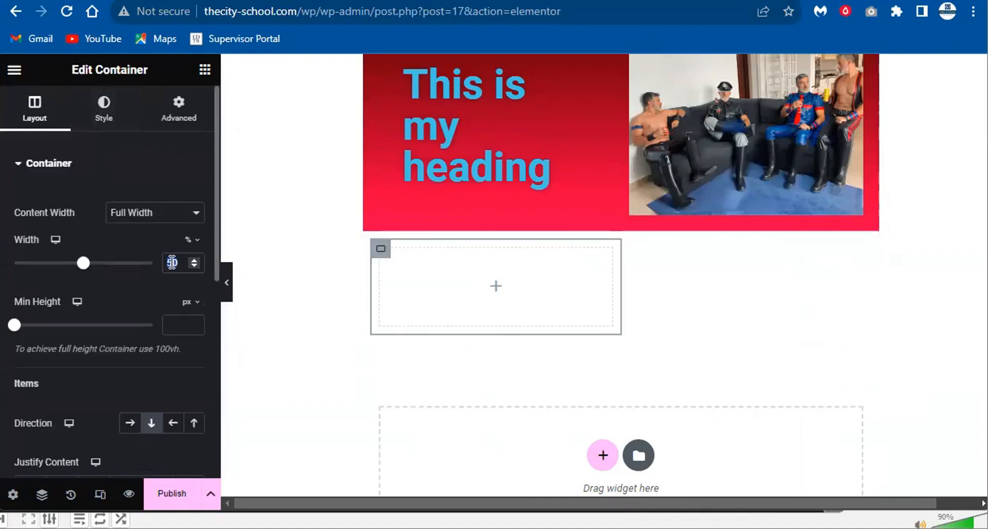
text(100)
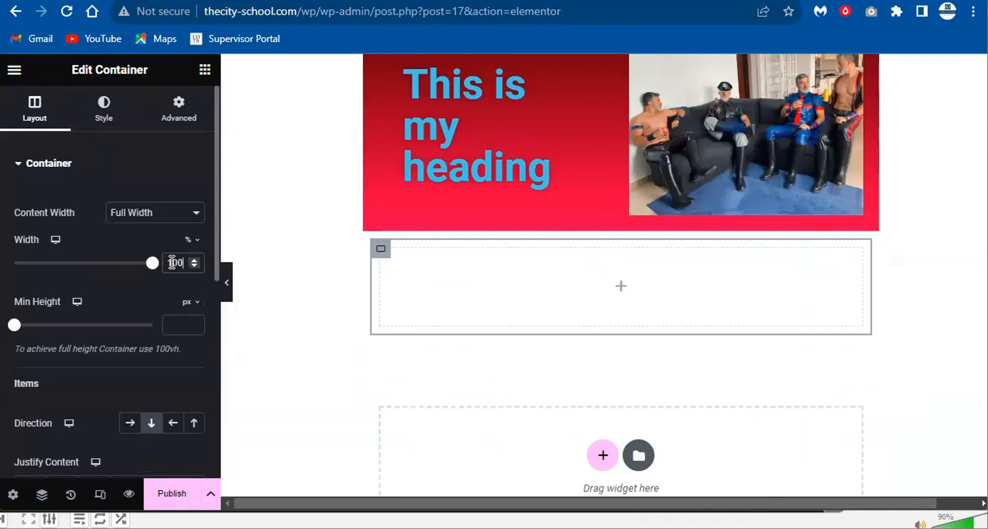
scroll(244, 314, down, 2)
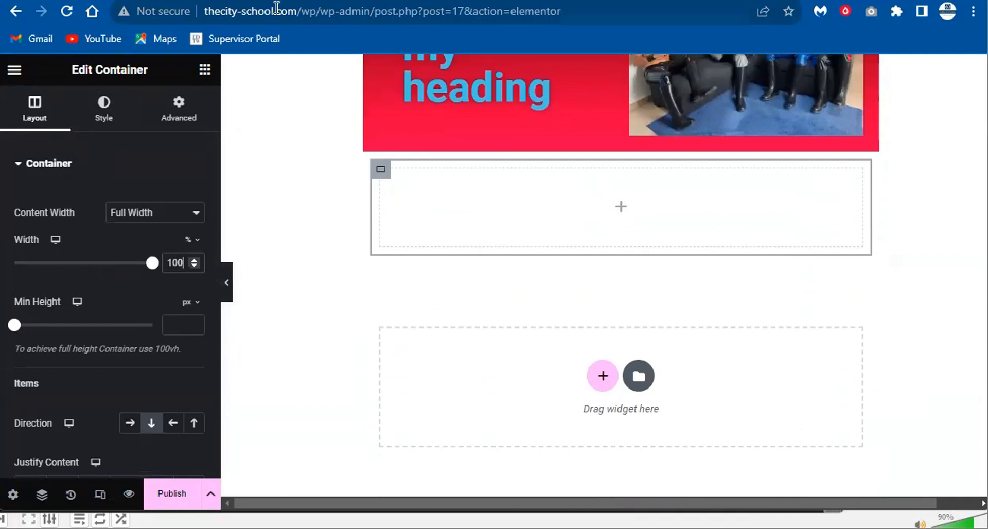
- Set the Exit destination to WP Dashboard and leave the Elementor editor
click(15, 70)
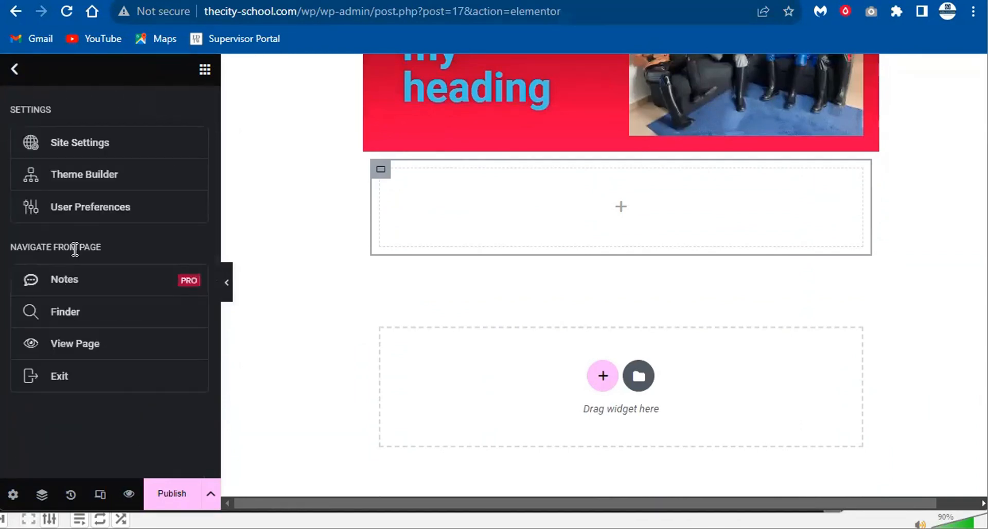
click(61, 376)
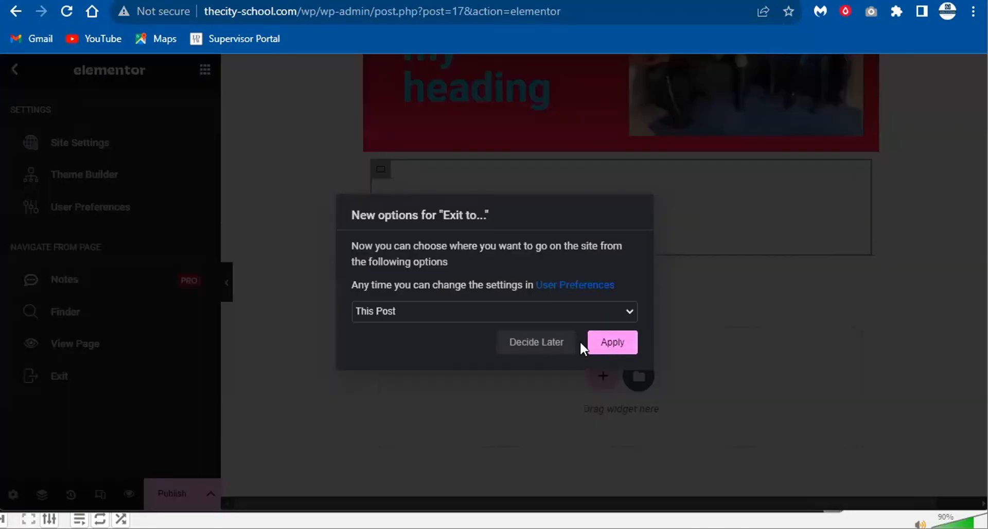
click(551, 317)
click(399, 353)
click(607, 342)
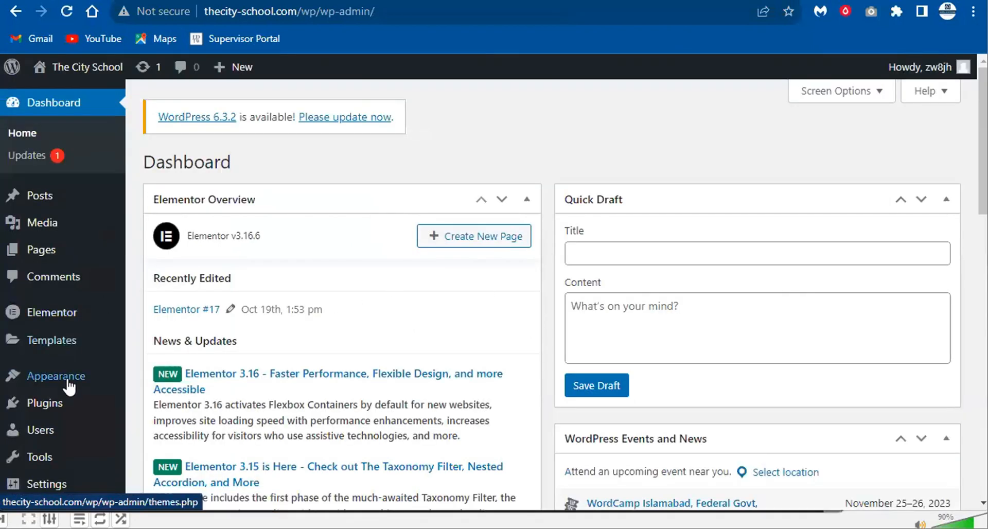
- Go to Plugins > Add New from the admin sidebar
mouse_move(38, 325)
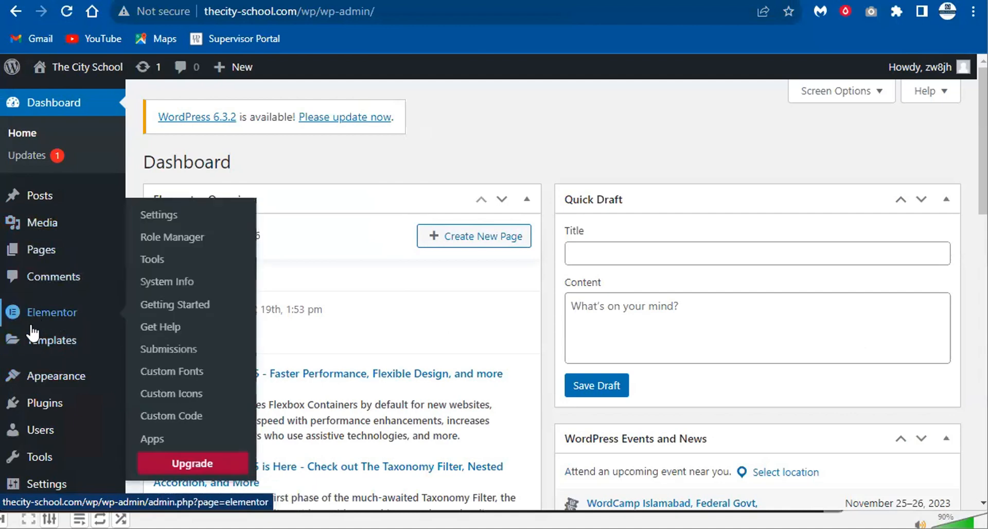
mouse_move(30, 346)
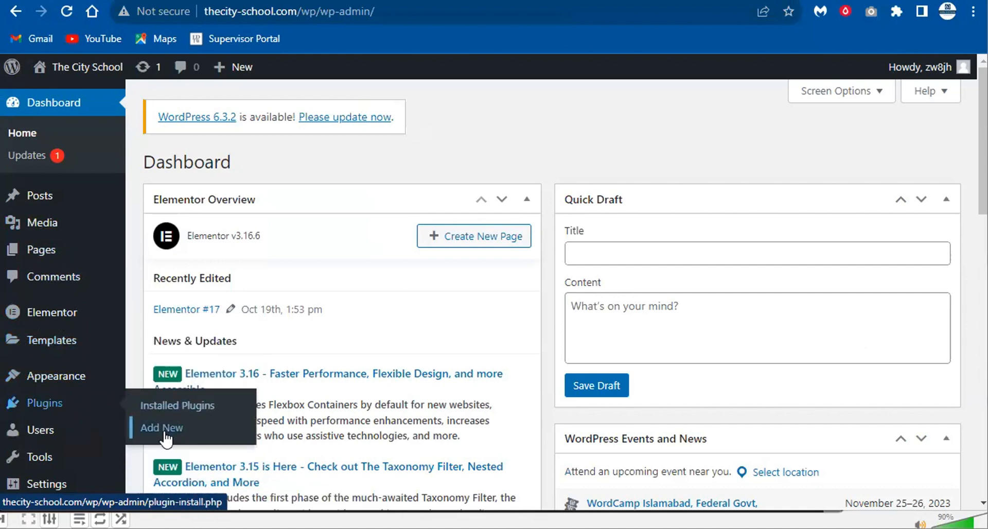
click(162, 428)
- Search plugins for 'elementor' and install Essential Addons for Elementor
click(807, 209)
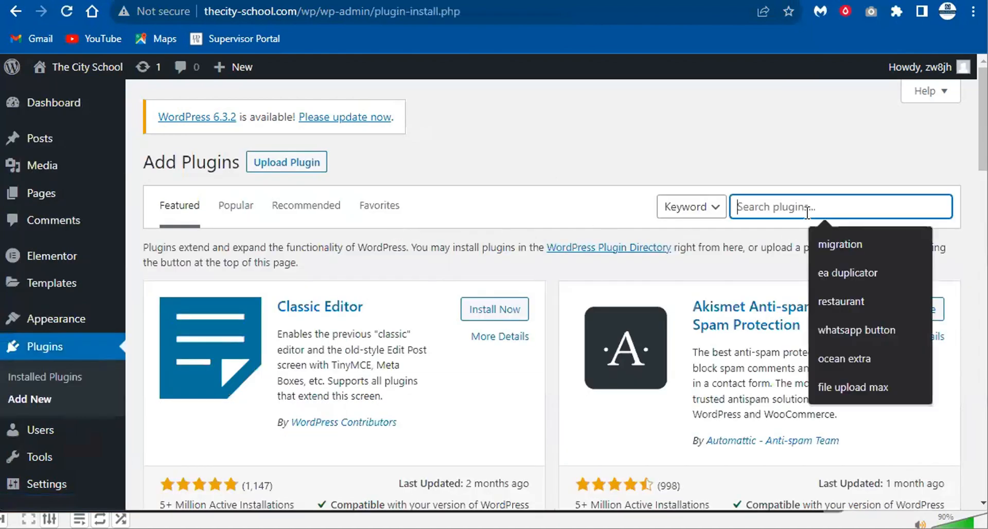
text(eelme)
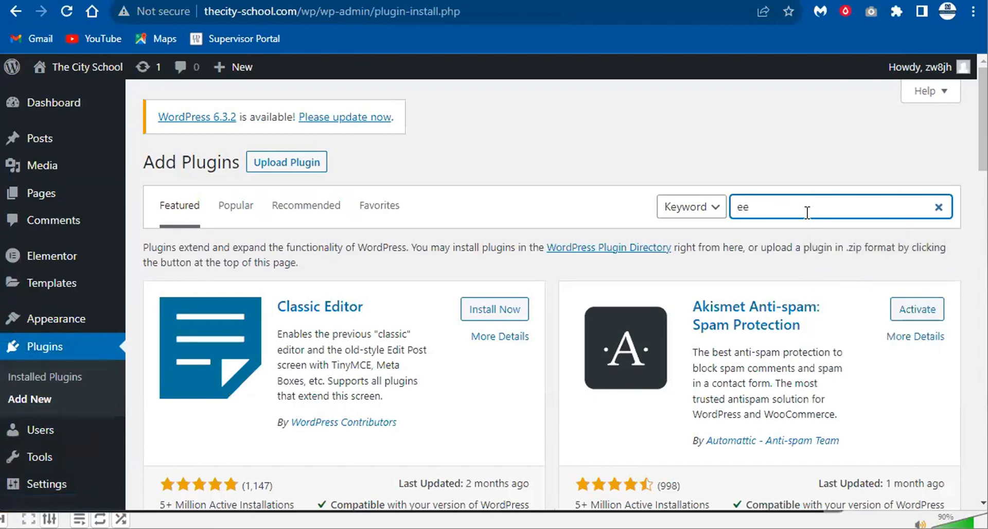
key(BackSpace)
text(lementor)
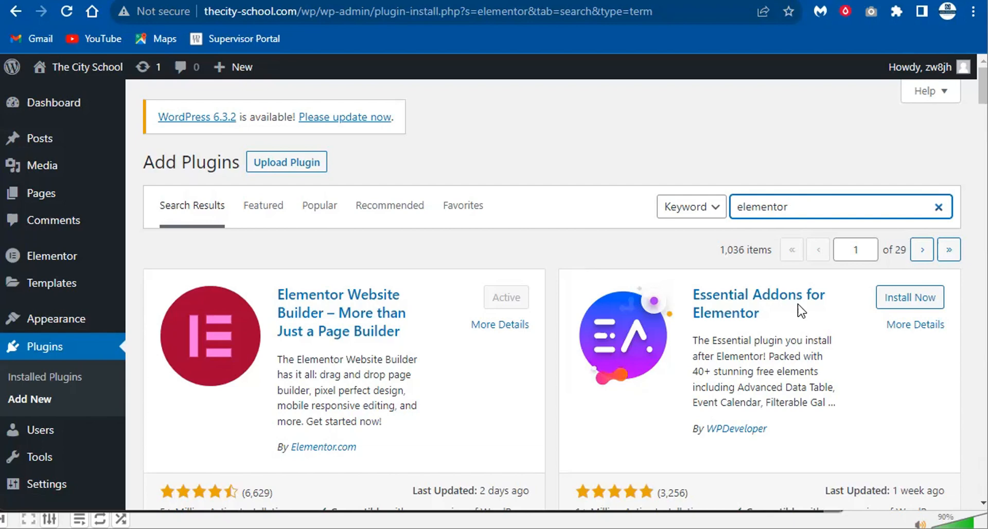
click(908, 298)
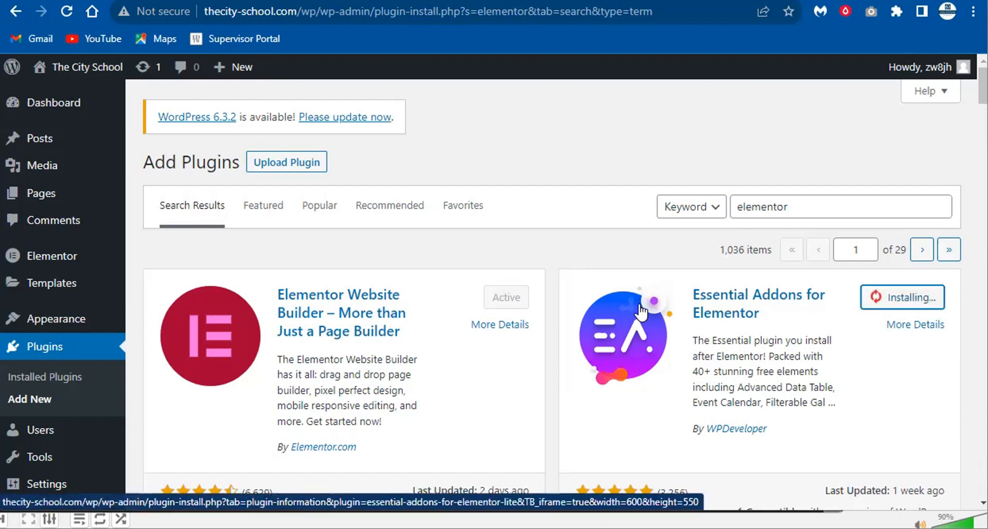
- Install Elementor Header & Footer Builder and ElementsKit Elementor addons from the results
scroll(543, 320, down, 3)
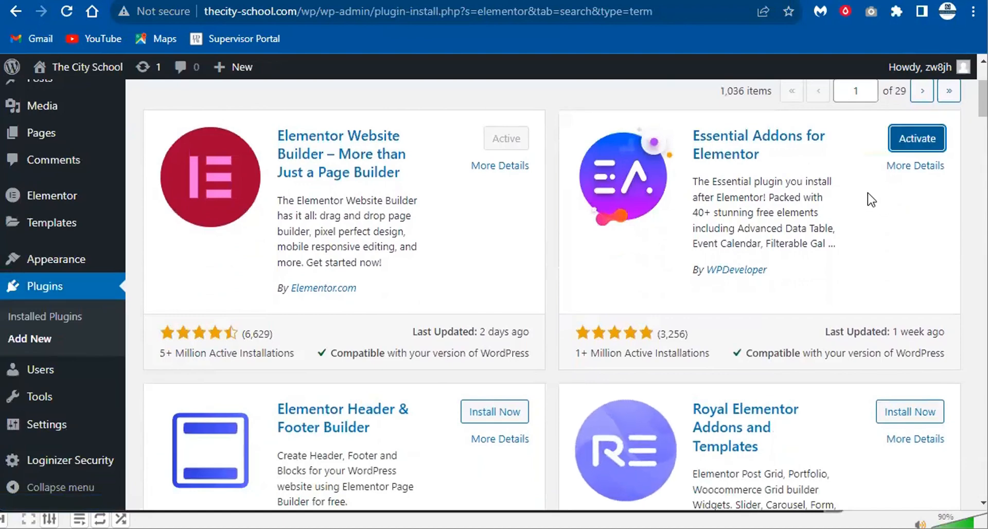
scroll(412, 404, down, 3)
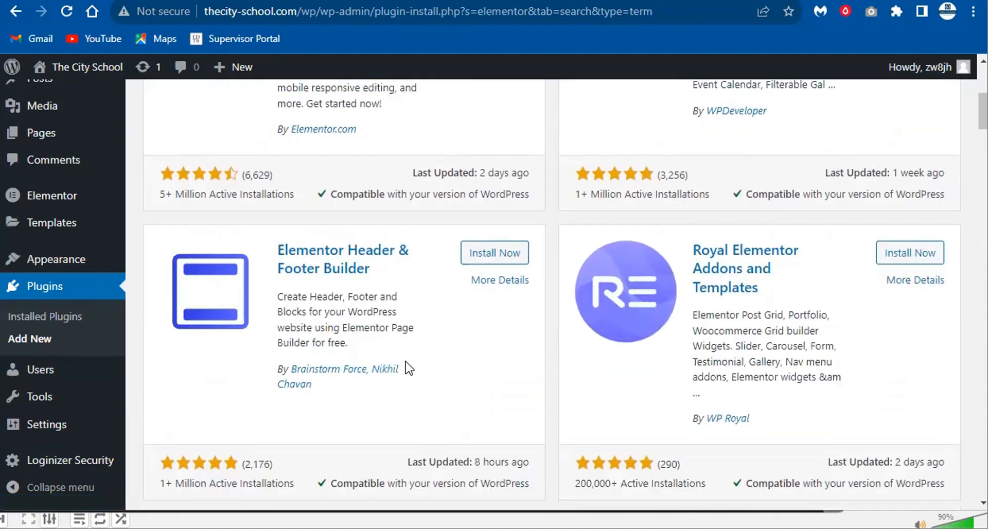
click(503, 252)
scroll(493, 267, down, 7)
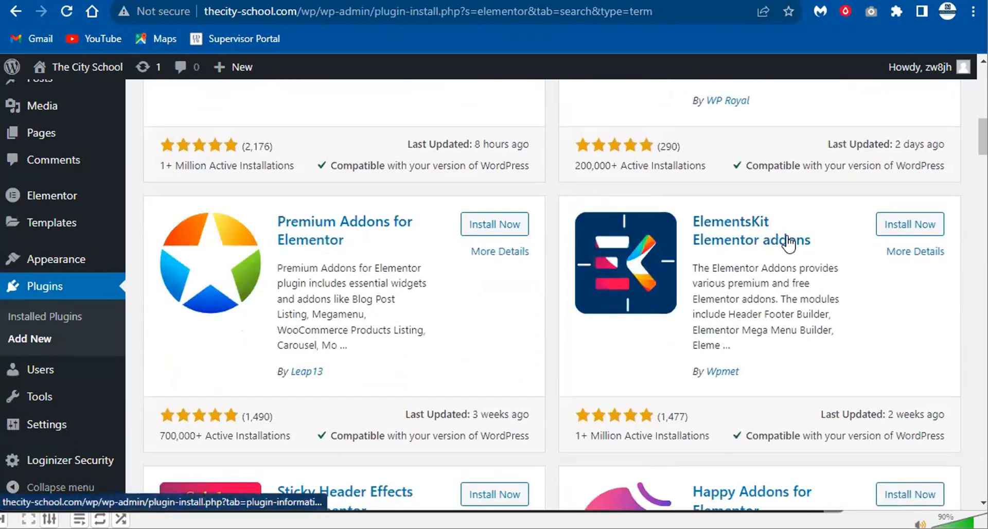
click(911, 224)
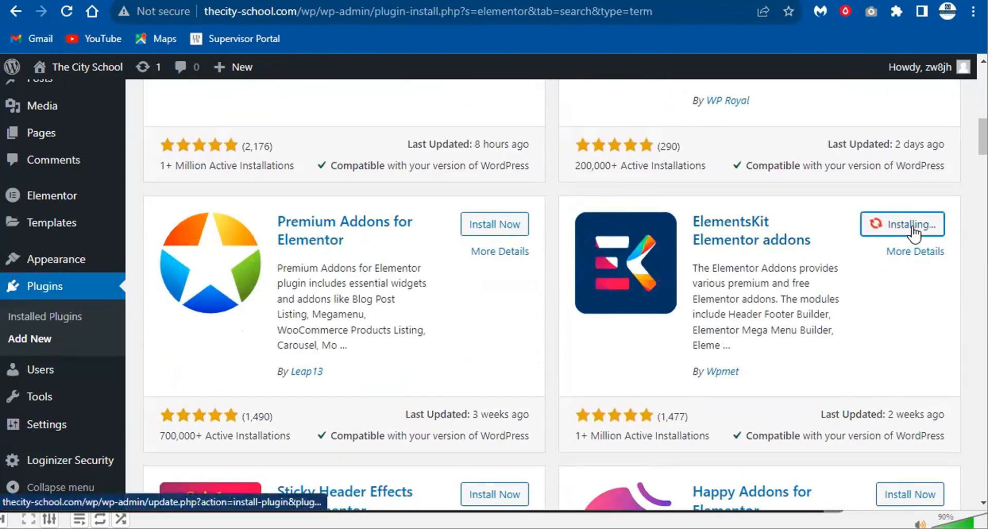
scroll(647, 245, down, 4)
scroll(647, 245, down, 2)
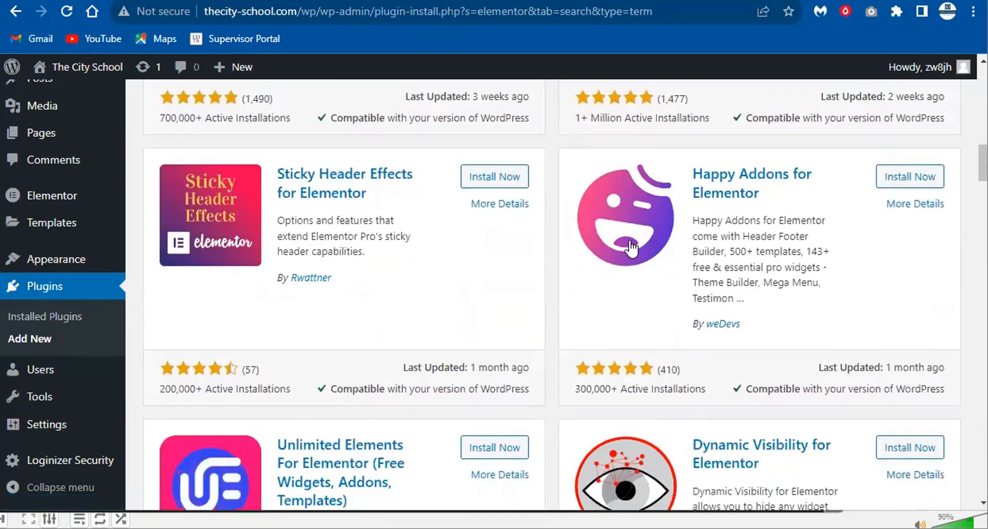
scroll(596, 273, up, 9)
scroll(596, 273, up, 9)
scroll(631, 256, down, 13)
scroll(688, 185, up, 6)
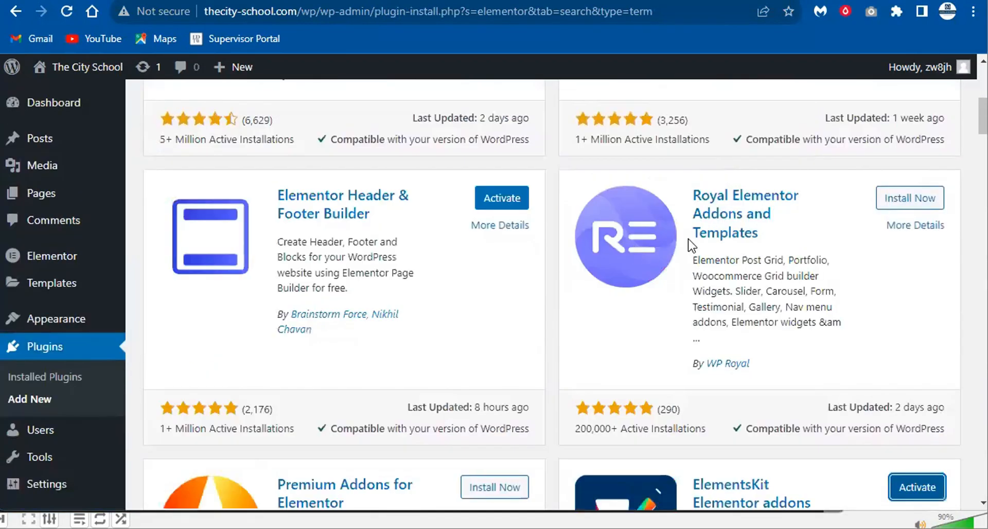
scroll(688, 185, up, 7)
click(791, 198)
key(ctrl+a)
- Search plugins for 'ea duplicator', then change the search back to 'elem'
text(ea)
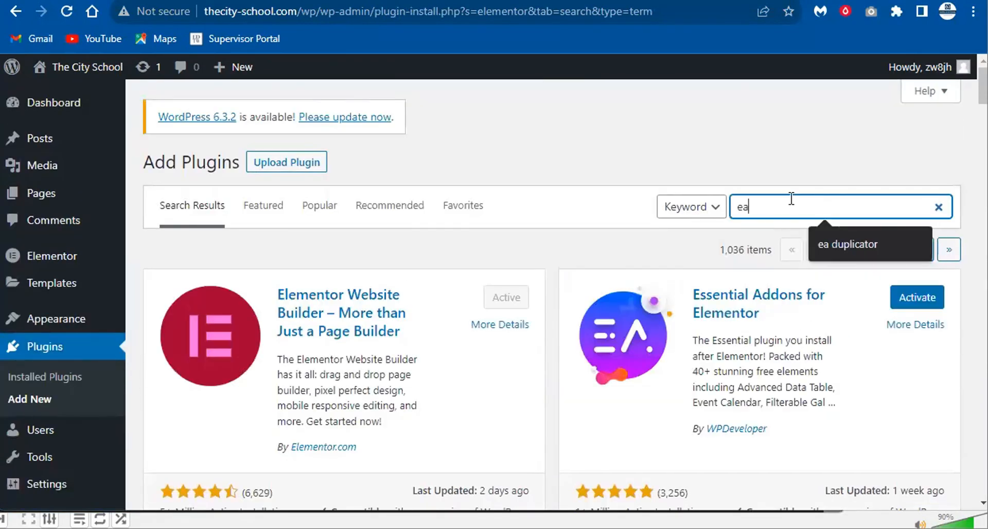
key(BackSpace)
key(BackSpace)
text(ea duplicator)
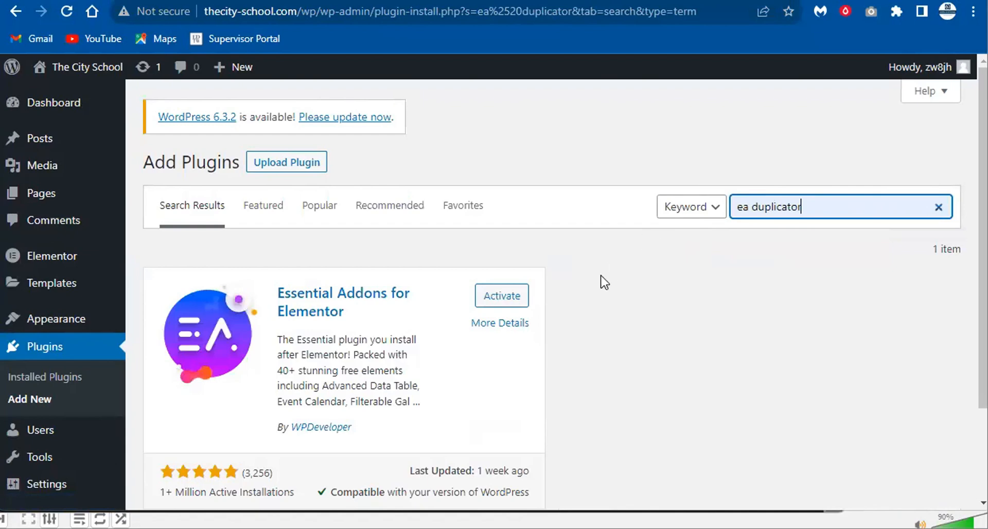
scroll(495, 313, down, 3)
scroll(355, 294, up, 3)
click(767, 200)
key(ctrl+a)
text(elem)
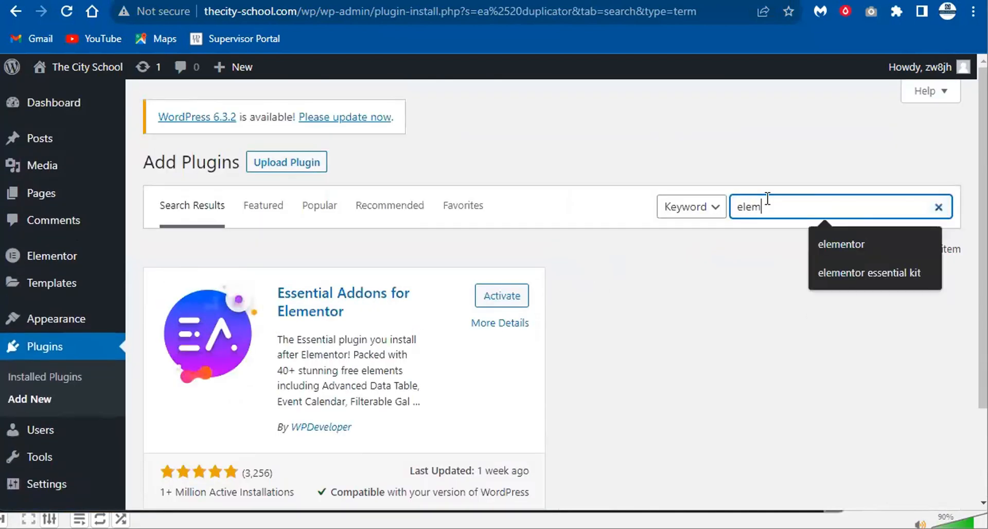
key(Return)
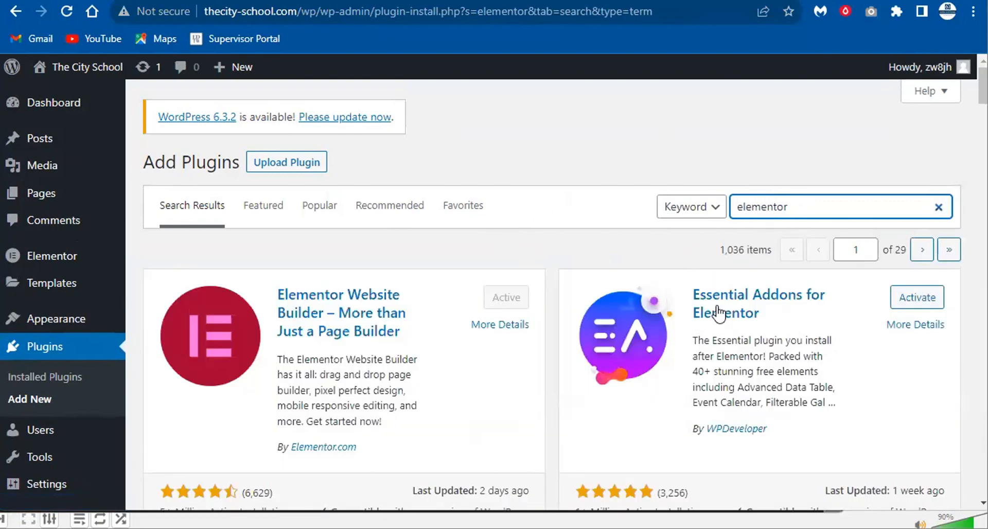
- Install the Starter Templates plugin from the elementor search results
scroll(470, 297, down, 5)
scroll(490, 270, down, 3)
scroll(489, 270, down, 10)
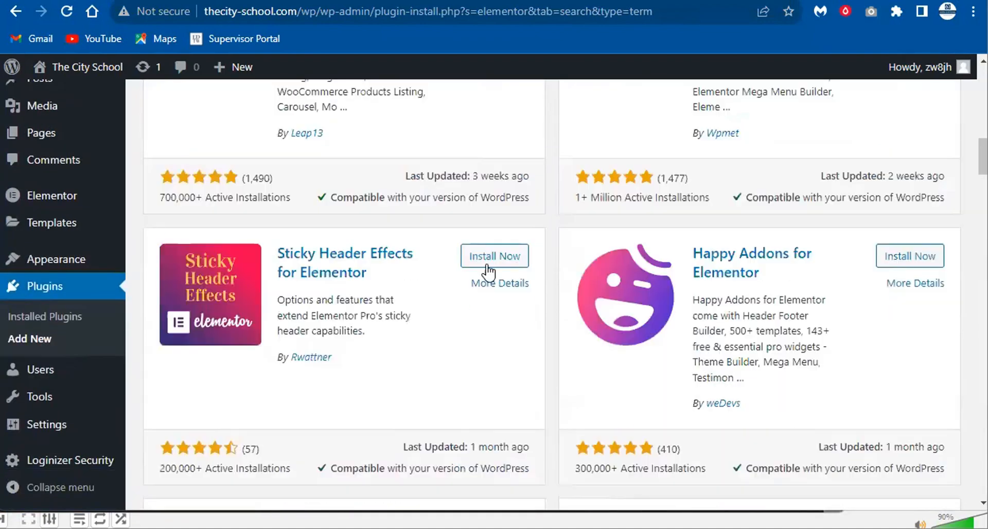
scroll(484, 264, up, 6)
scroll(484, 269, down, 12)
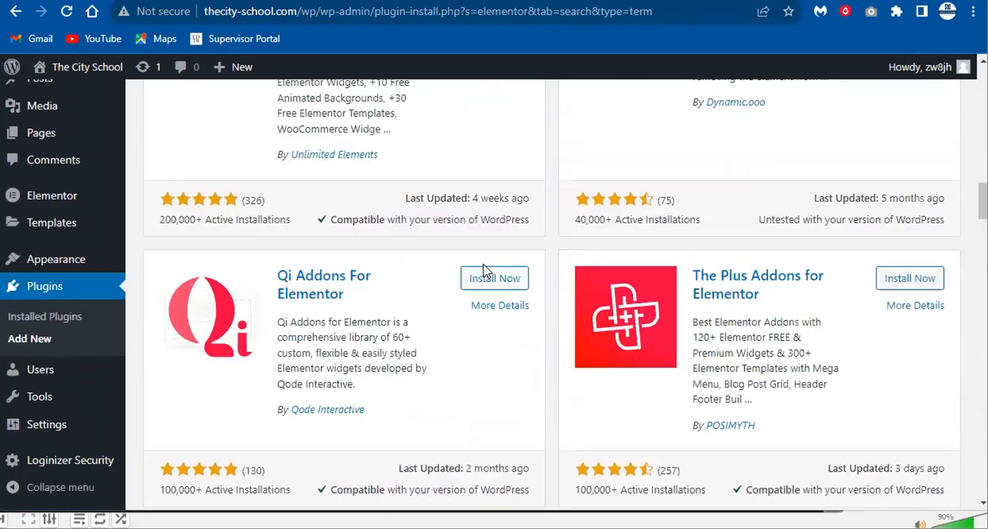
scroll(484, 264, down, 5)
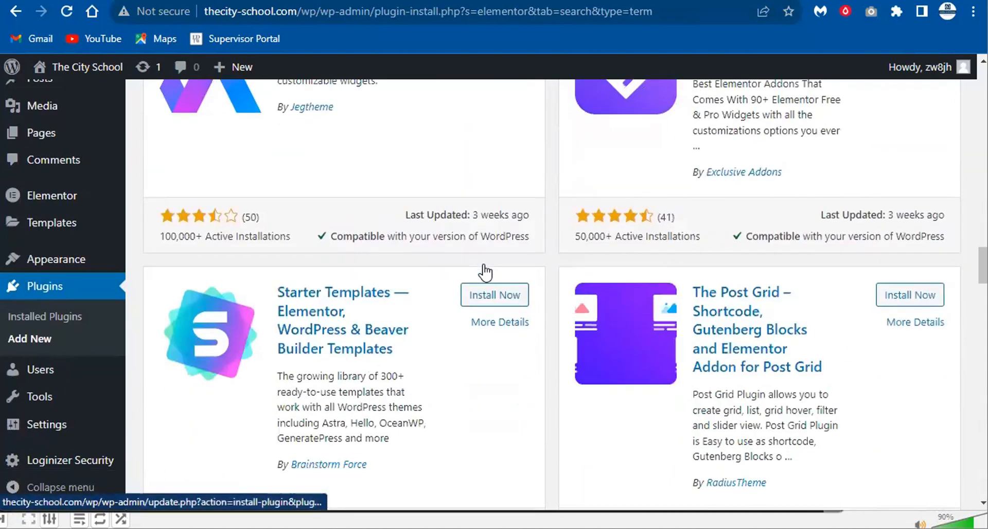
scroll(313, 250, down, 2)
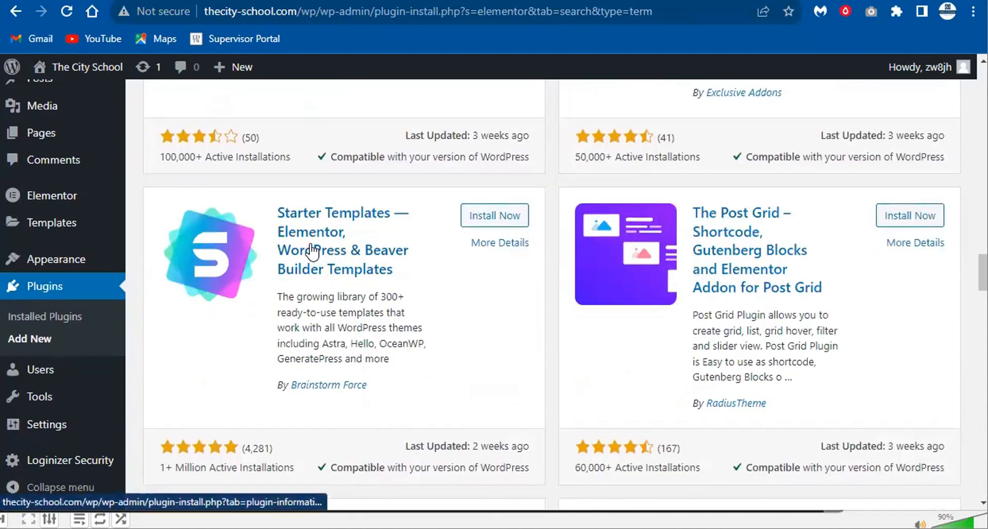
click(495, 219)
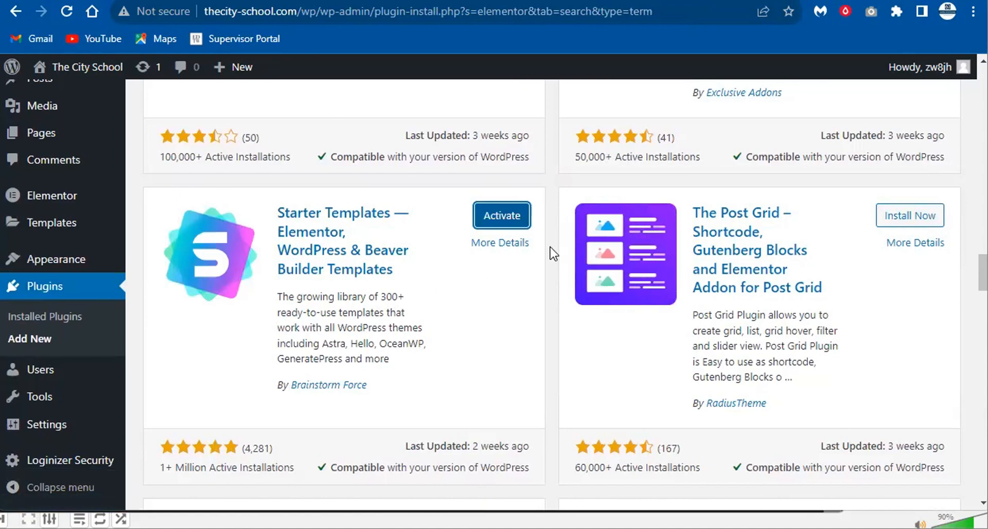
- Bring up the Installed Plugins list
scroll(599, 238, up, 10)
scroll(599, 238, up, 10)
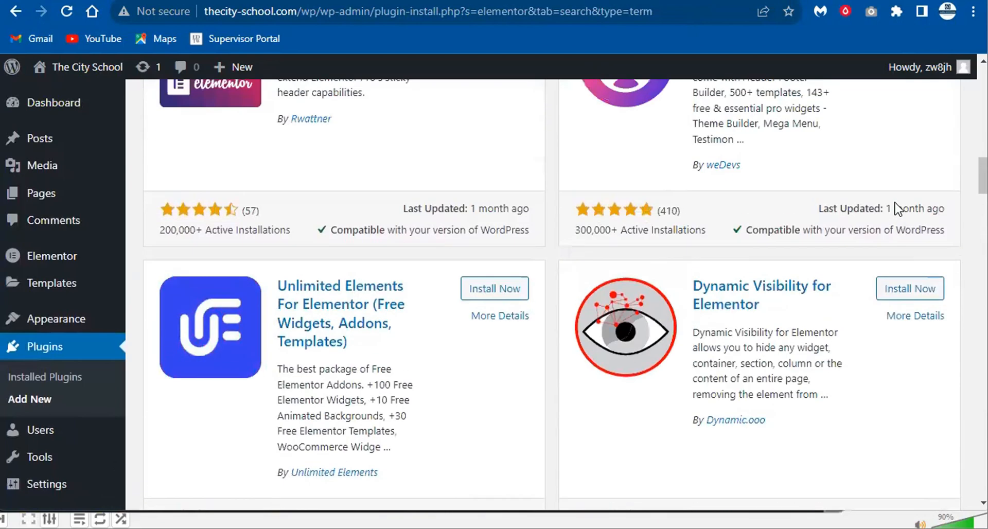
click(83, 369)
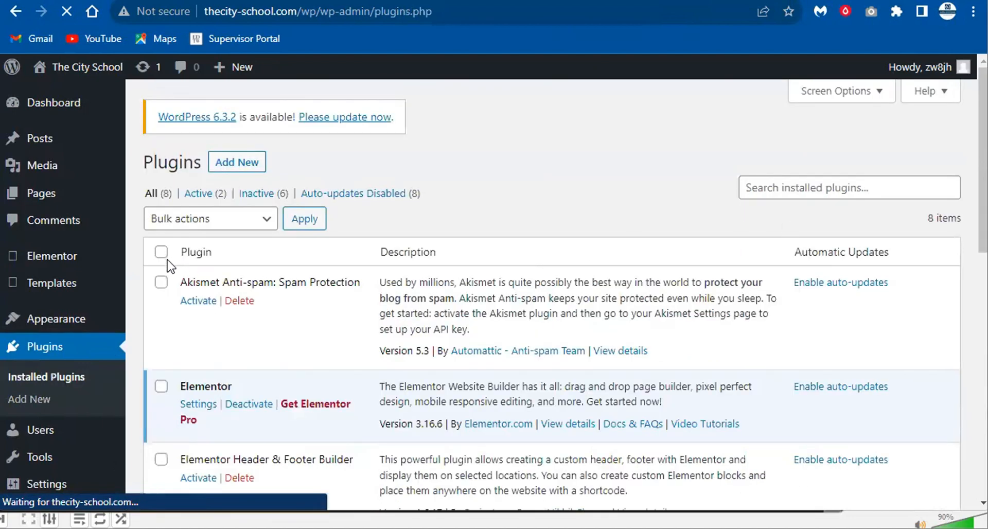
- Select all plugins except Akismet, Elementor, Hello Dolly and Loginizer
click(162, 253)
click(161, 282)
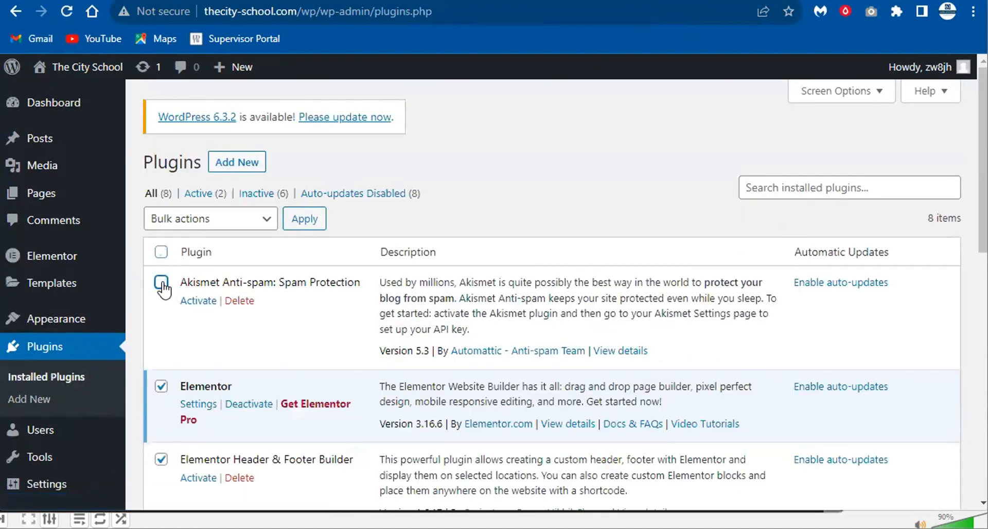
scroll(222, 307, down, 3)
click(161, 227)
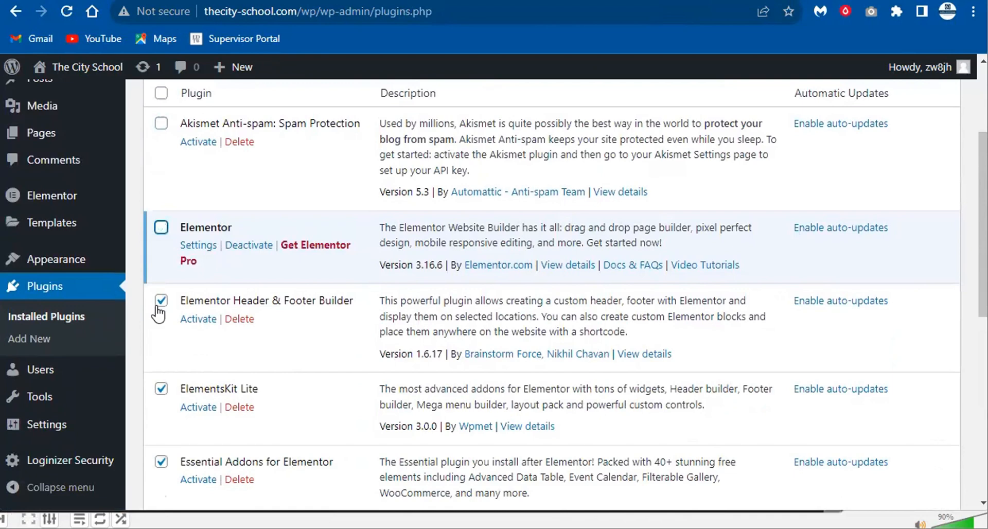
scroll(158, 313, down, 3)
scroll(161, 317, down, 2)
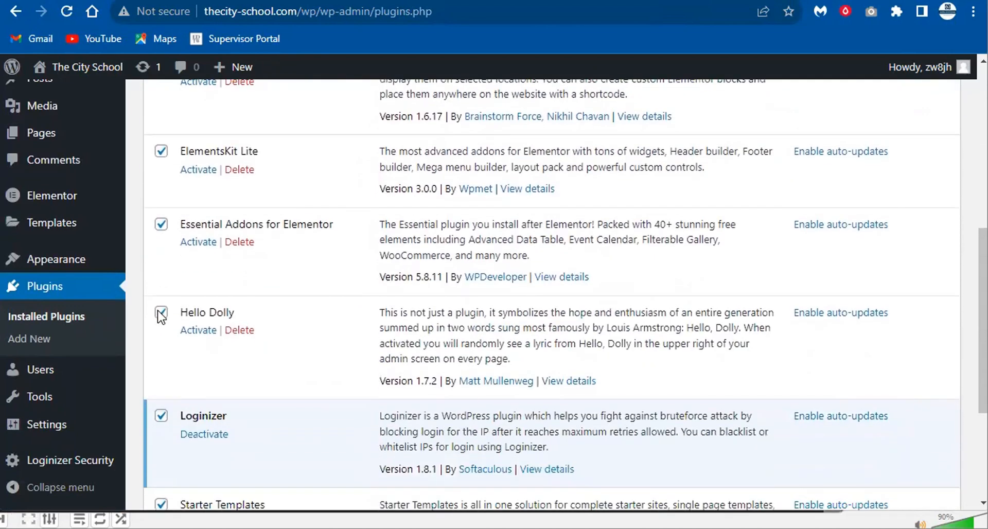
click(161, 312)
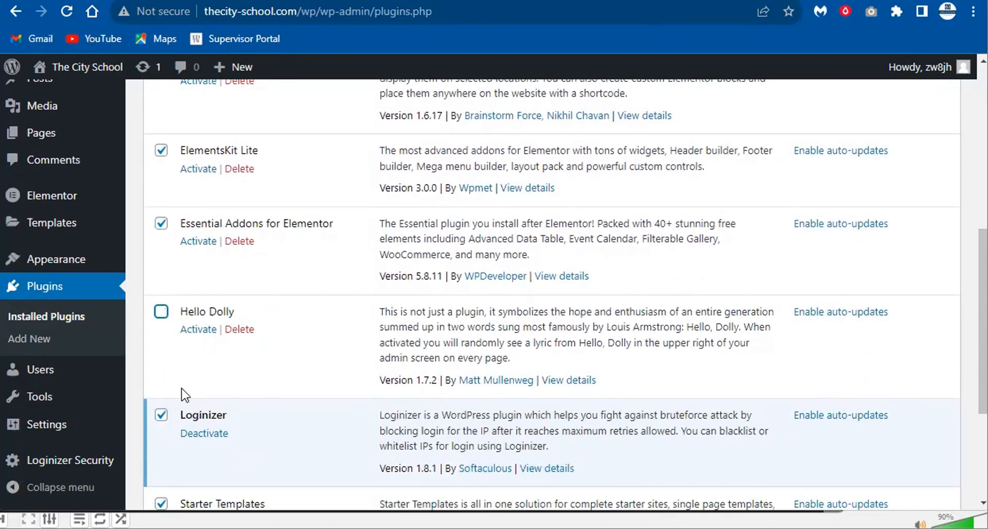
scroll(184, 395, down, 3)
click(161, 258)
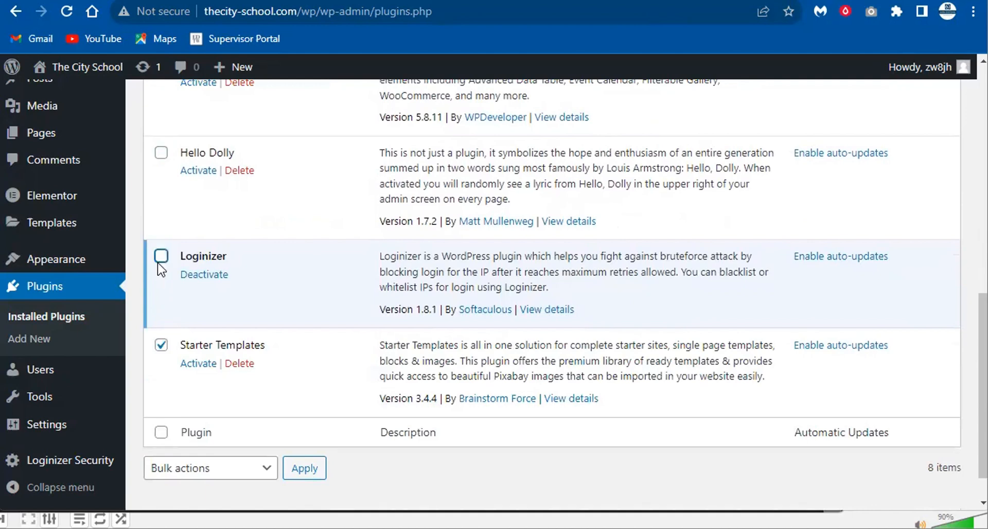
- Apply the Activate bulk action to the selected plugins
click(234, 464)
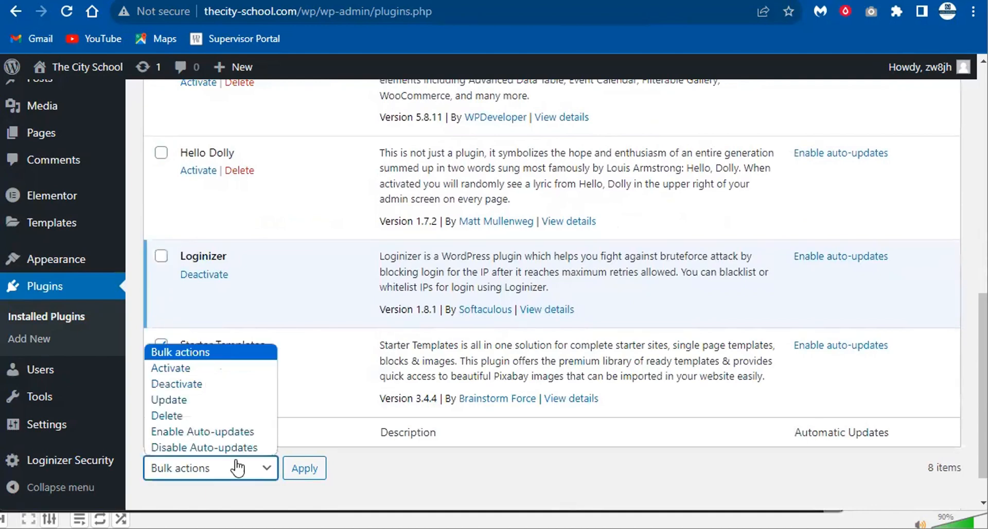
click(222, 370)
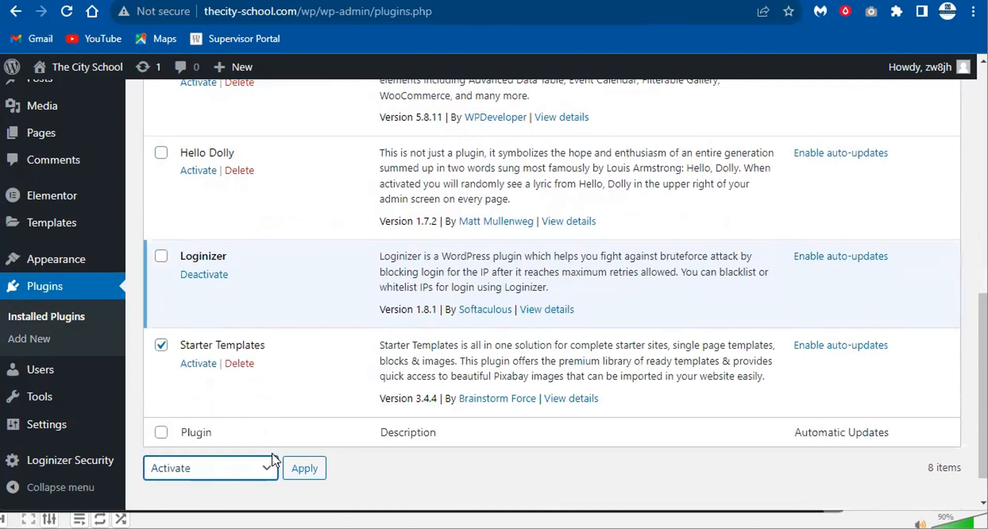
click(302, 476)
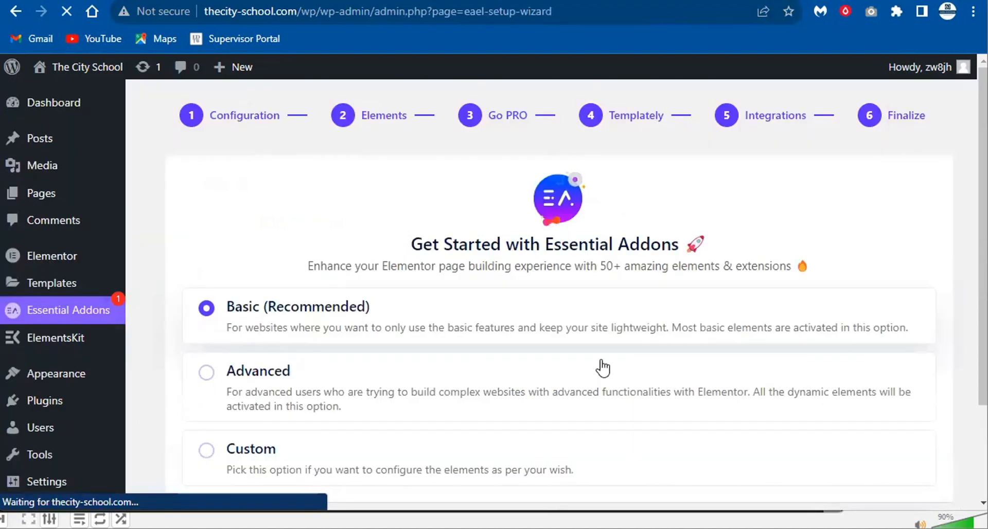
- Advance the Essential Addons wizard past the element toggles and upgrade steps to Integrations
scroll(364, 291, down, 2)
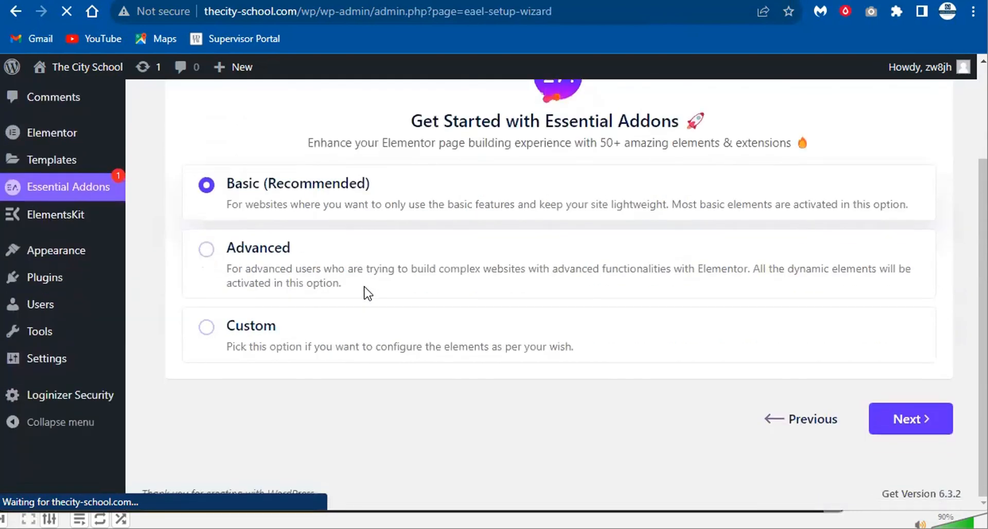
scroll(474, 288, up, 2)
scroll(751, 309, down, 3)
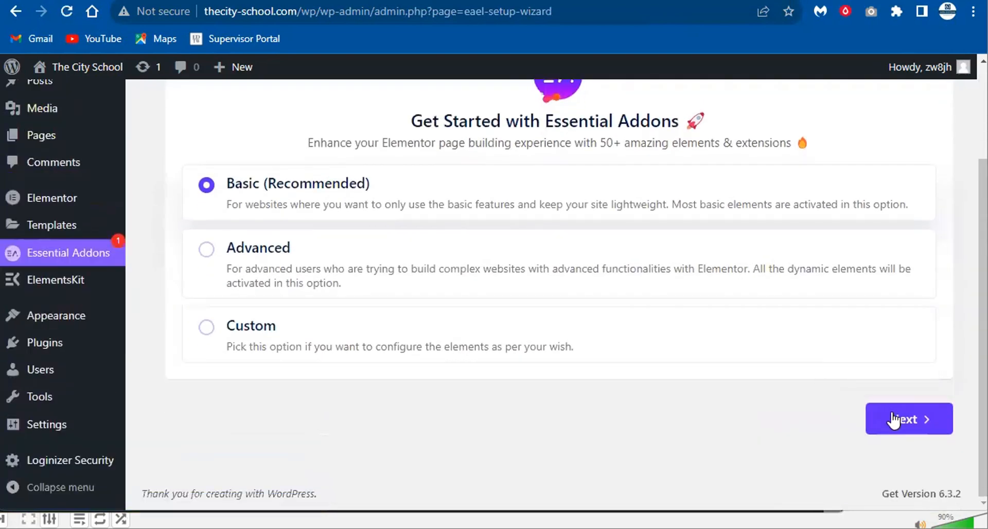
click(897, 426)
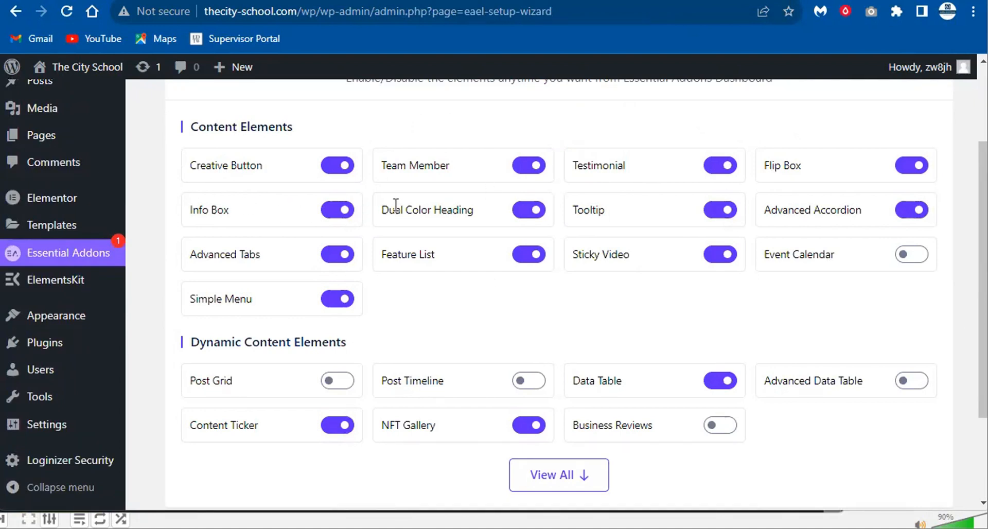
scroll(750, 452, down, 3)
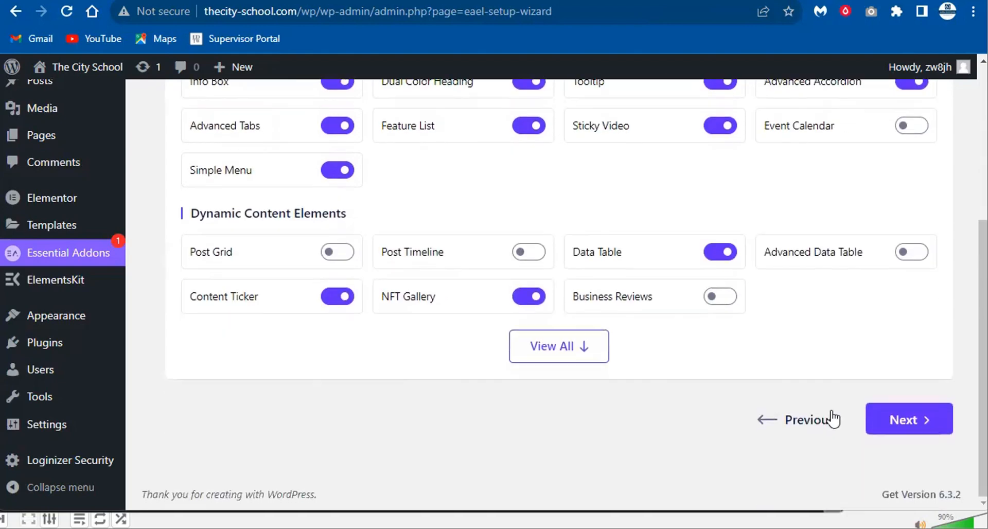
click(889, 425)
click(873, 415)
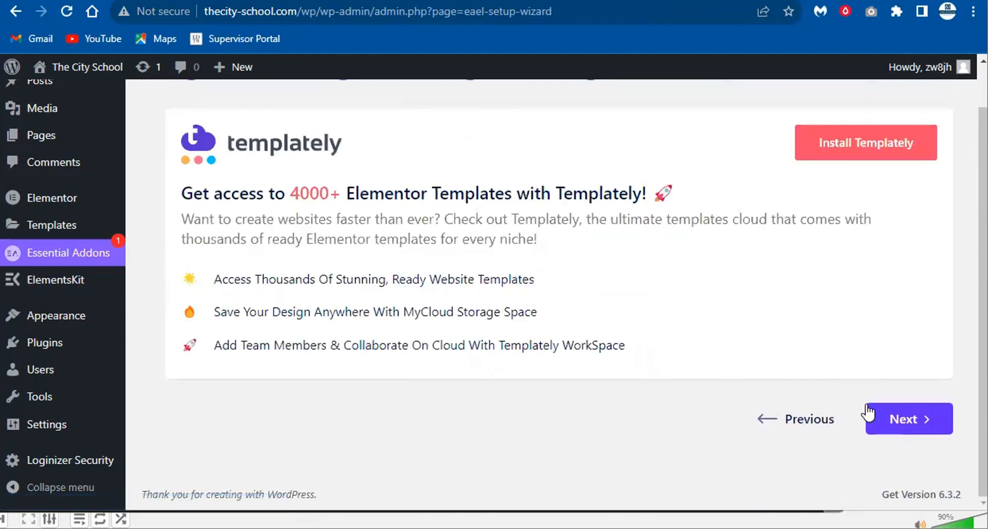
click(951, 436)
- Move on from Integrations and choose 'No, Thanks' to decline sharing diagnostic data
scroll(597, 342, down, 2)
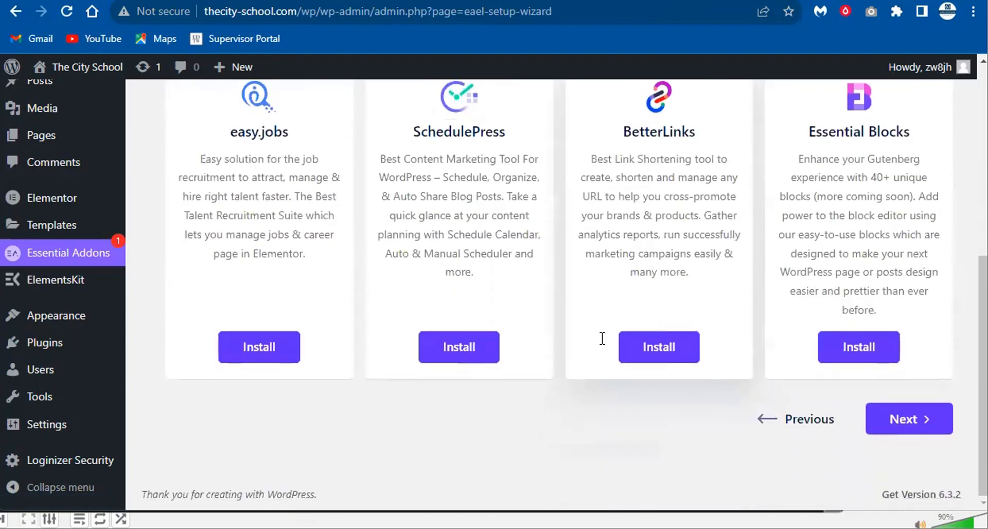
scroll(600, 337, up, 6)
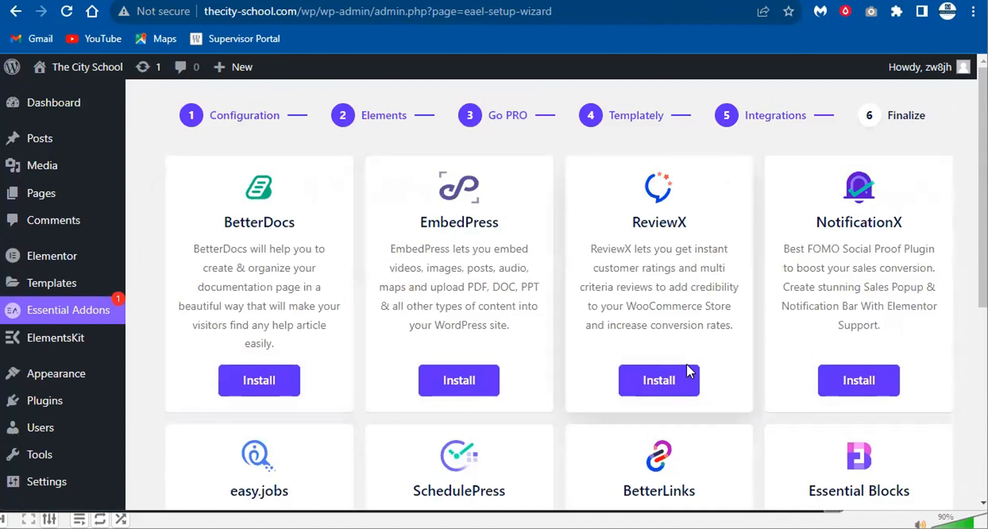
scroll(711, 335, down, 6)
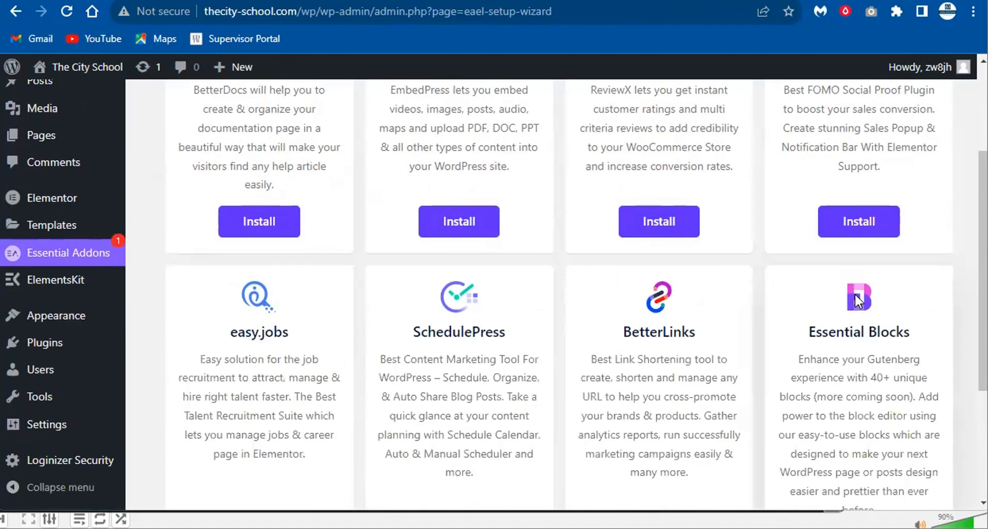
click(913, 435)
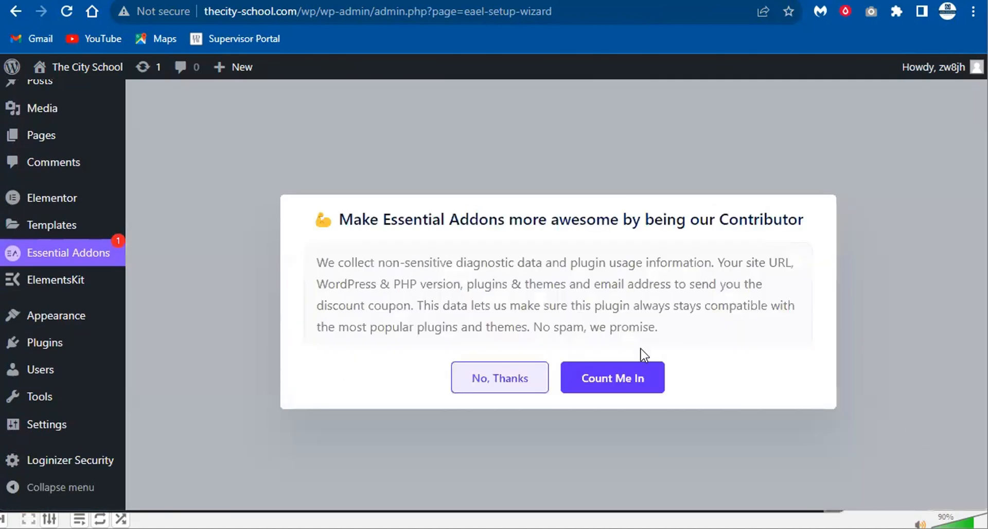
click(488, 374)
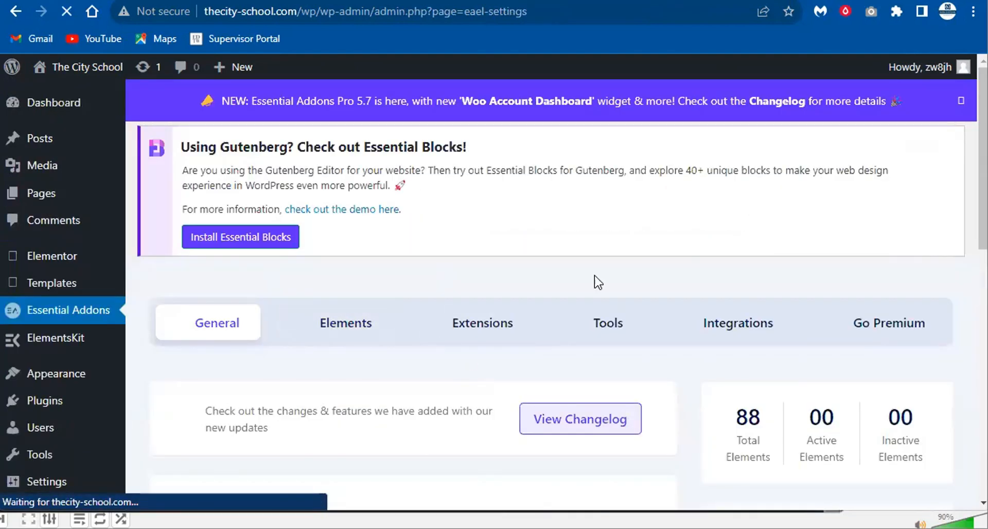
- Go back with Alt+Left to the homepage headed 'Welcome to The Leather School'
scroll(799, 315, down, 4)
scroll(399, 260, up, 4)
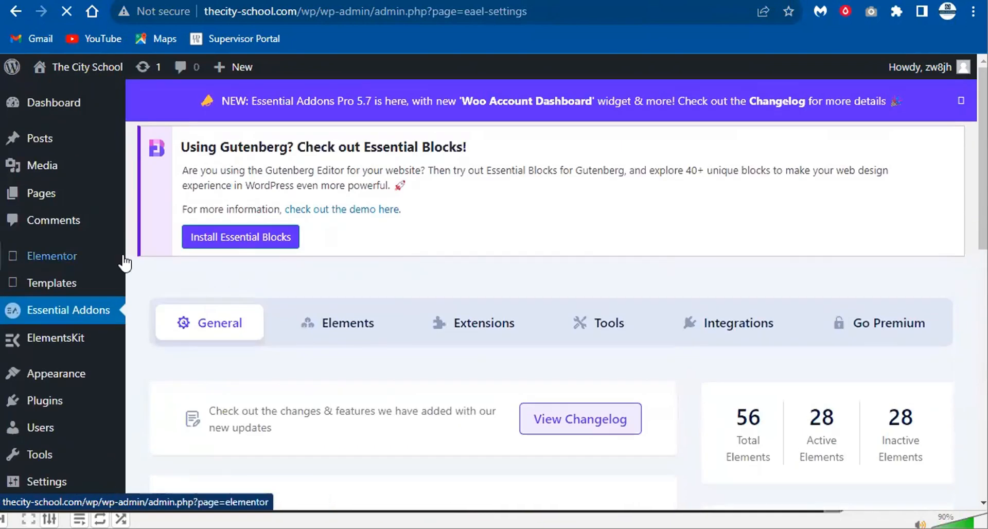
mouse_move(62, 335)
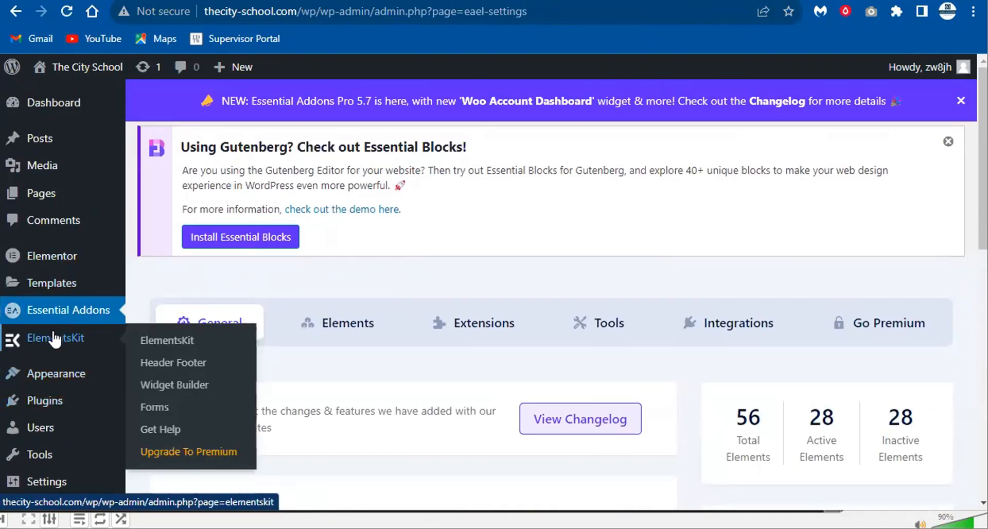
mouse_move(49, 291)
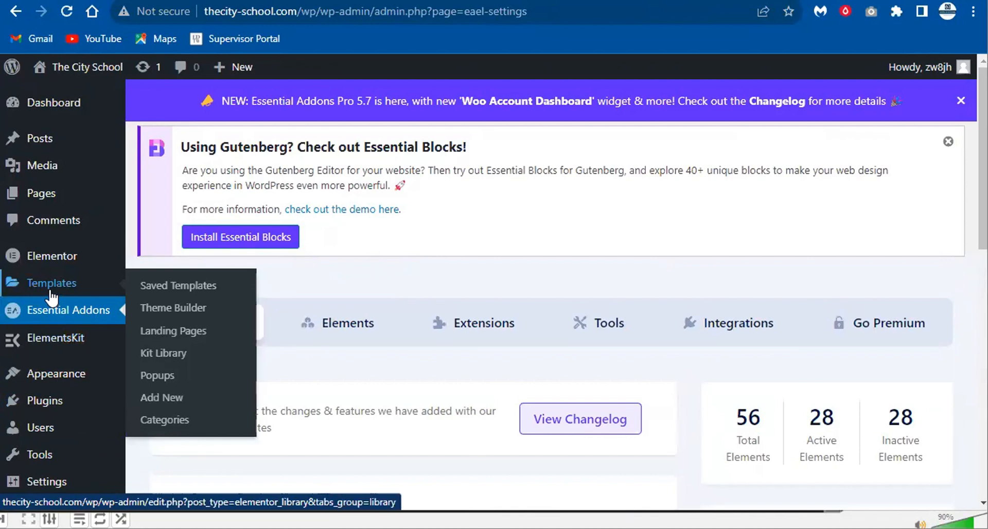
mouse_move(79, 376)
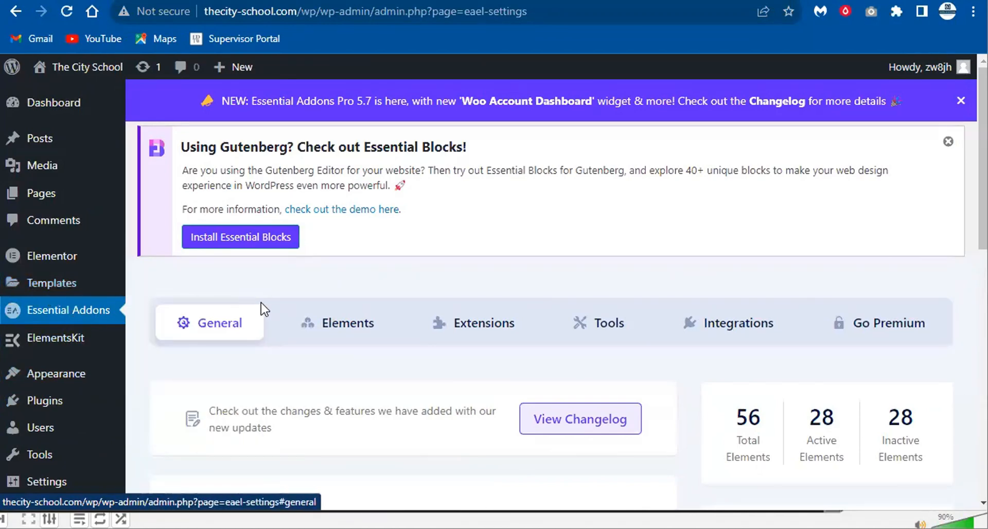
key(alt+Left)
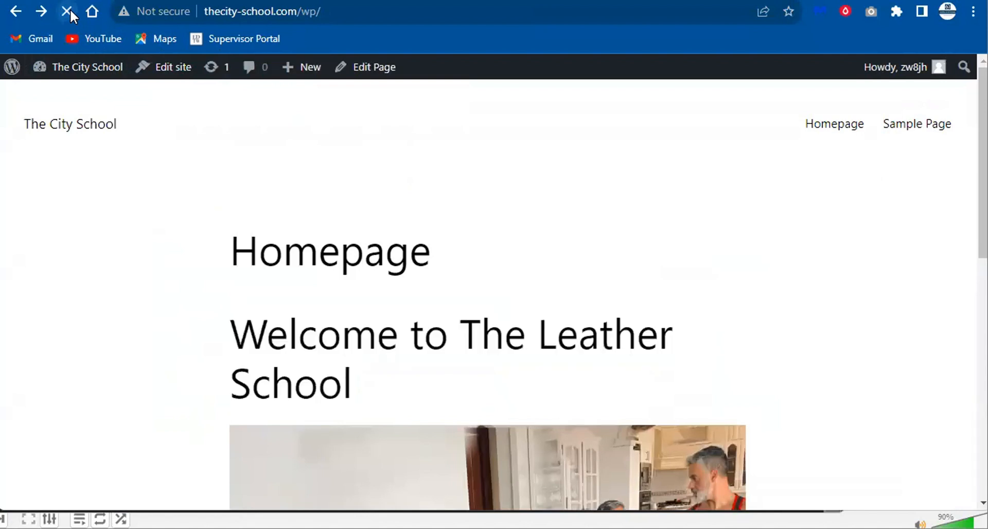
- Return to the Essential Addons settings page and open Starter Templates from the Appearance menu
key(alt+Right)
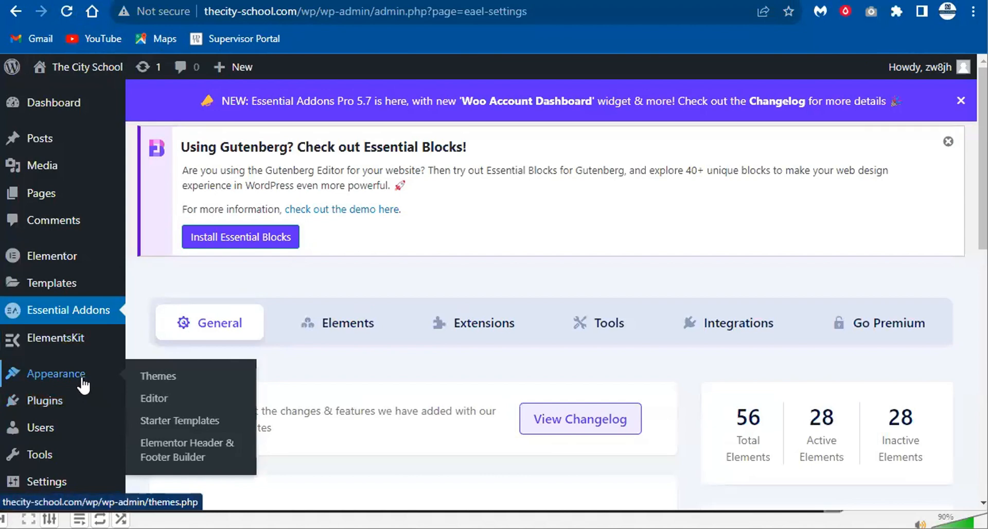
click(173, 417)
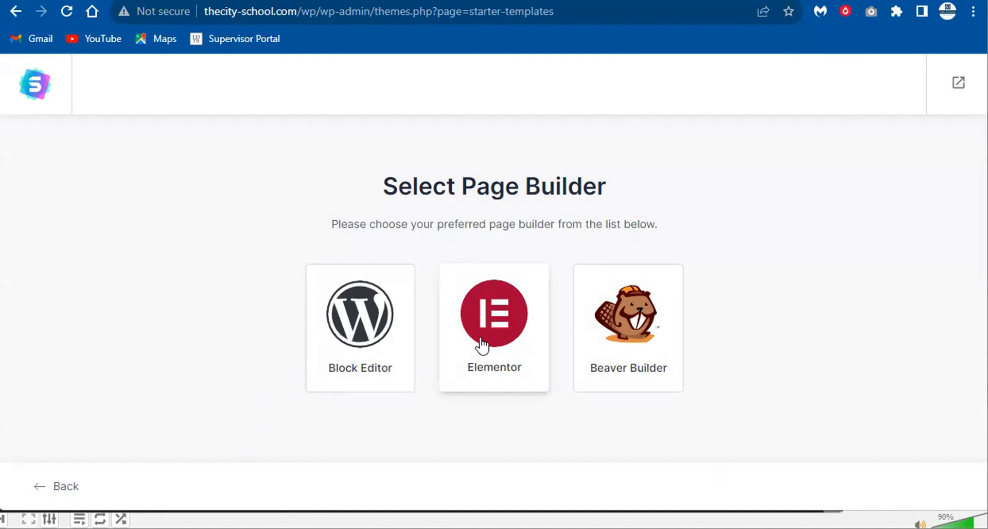
- Pick Elementor and browse templates like Halloween Shop, Love Nature and Outdoor Adventure
click(482, 344)
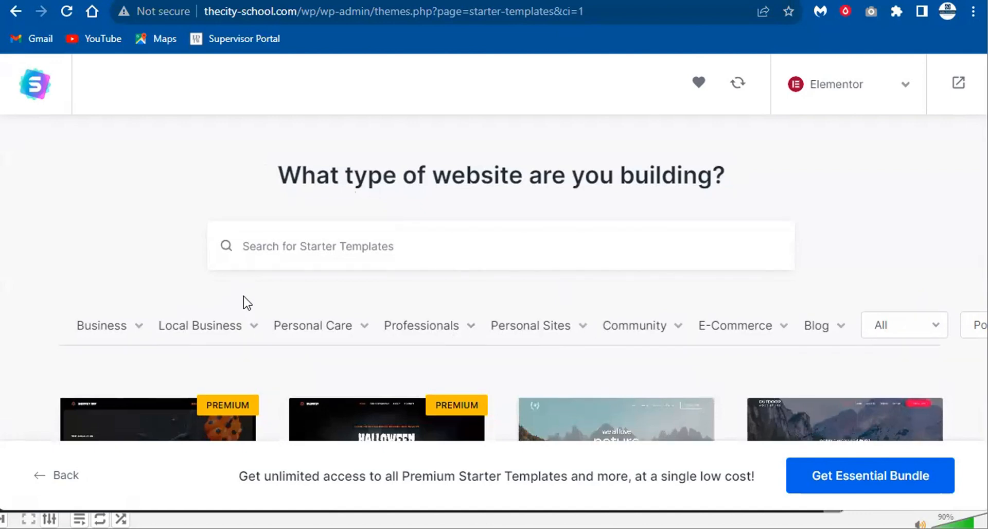
scroll(247, 303, down, 10)
scroll(340, 370, up, 8)
scroll(338, 369, down, 4)
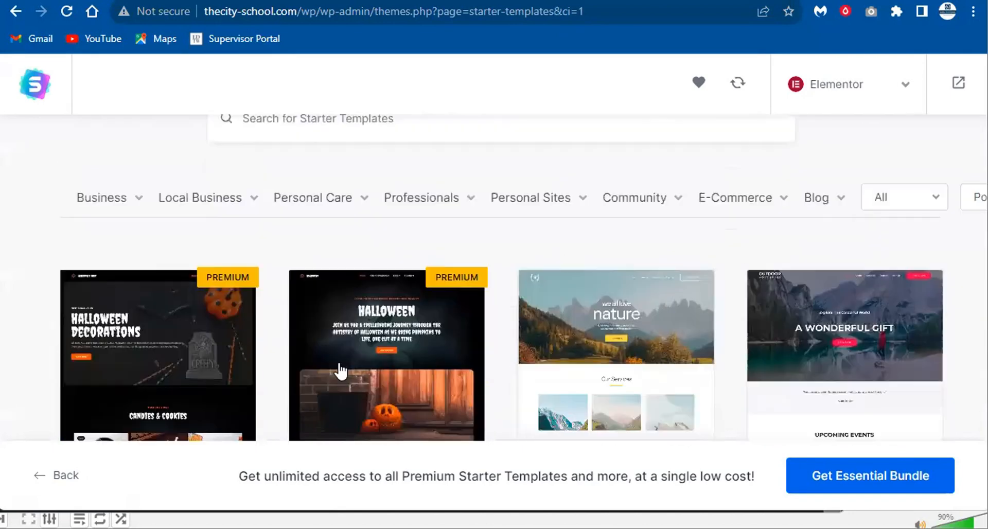
scroll(715, 290, down, 2)
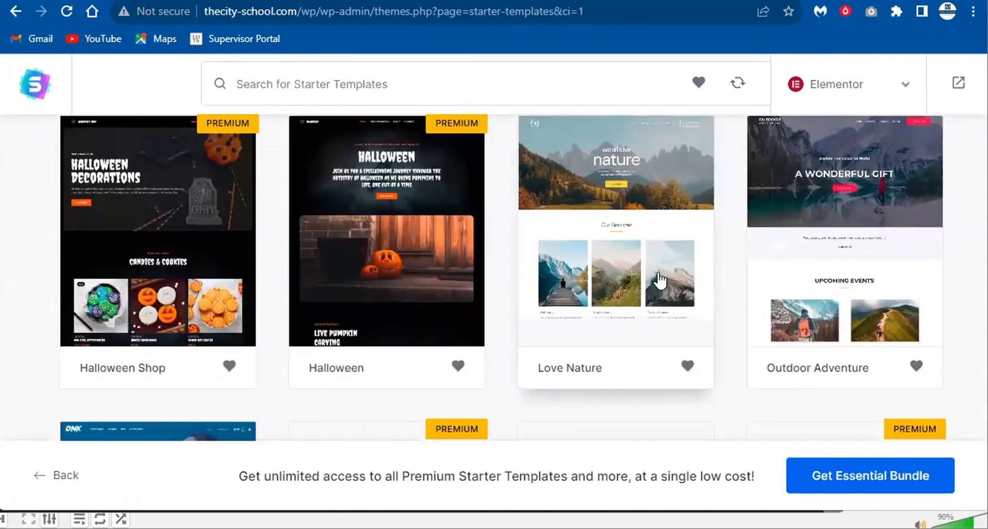
scroll(657, 281, up, 2)
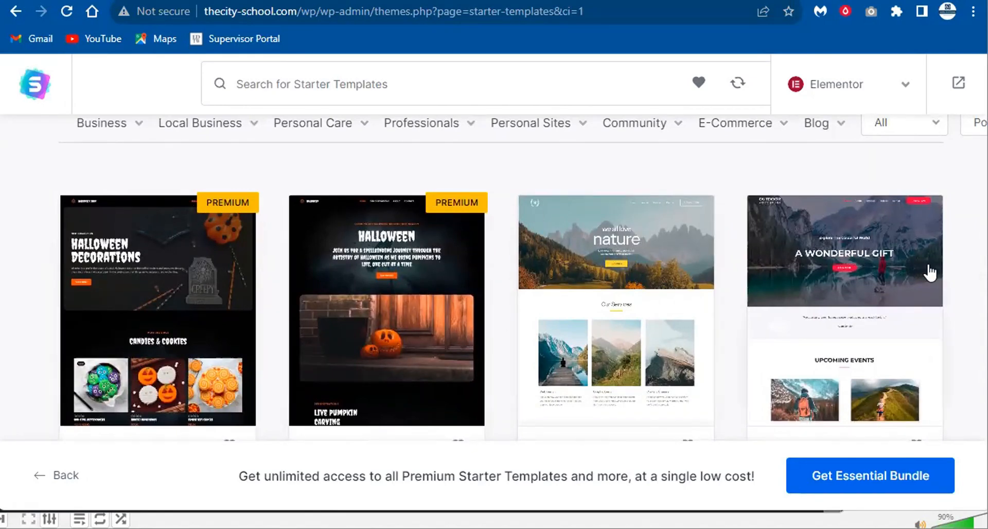
scroll(878, 273, down, 5)
scroll(649, 258, down, 6)
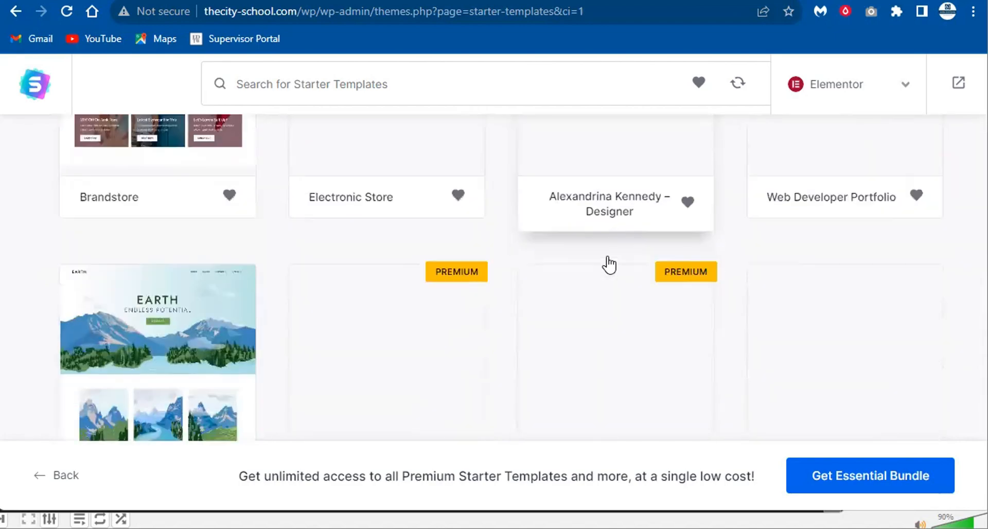
scroll(610, 264, up, 5)
scroll(441, 313, down, 11)
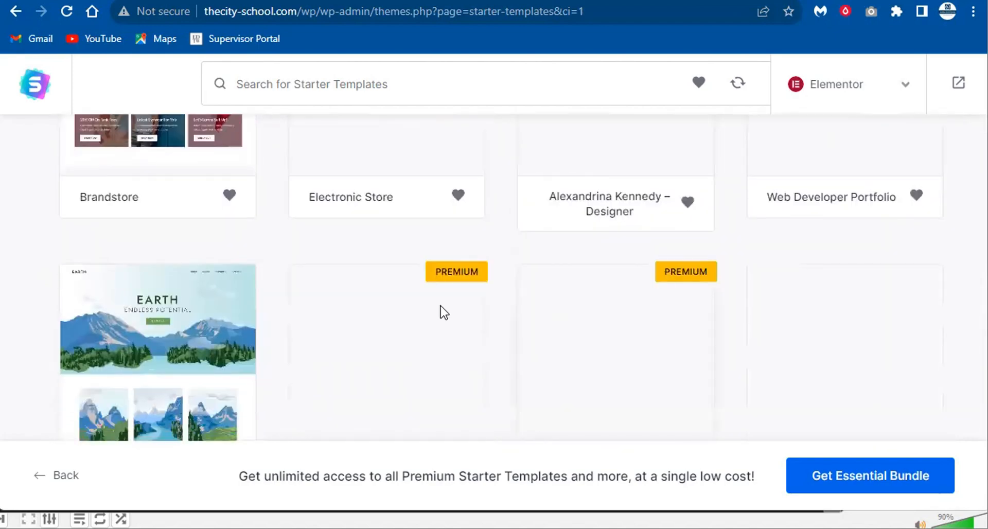
scroll(375, 307, up, 15)
scroll(372, 308, up, 6)
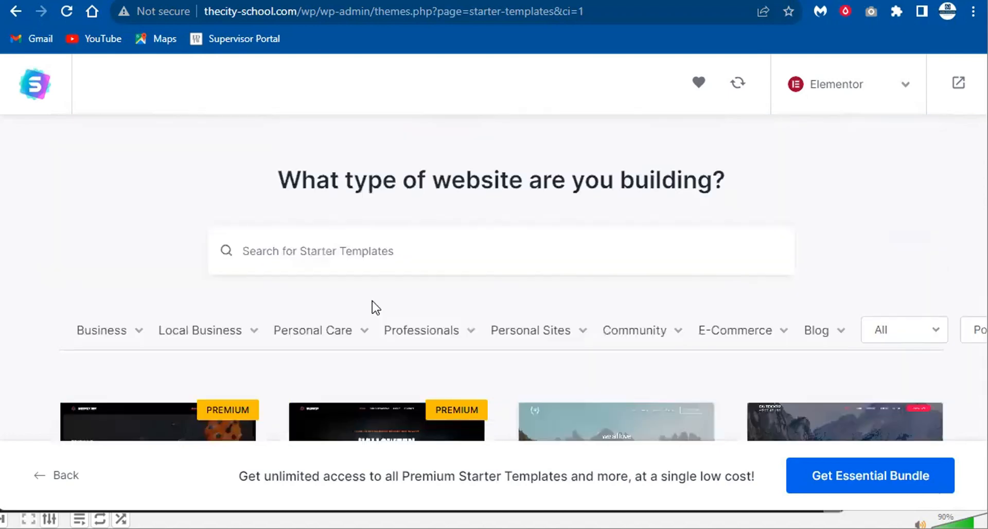
scroll(731, 278, down, 4)
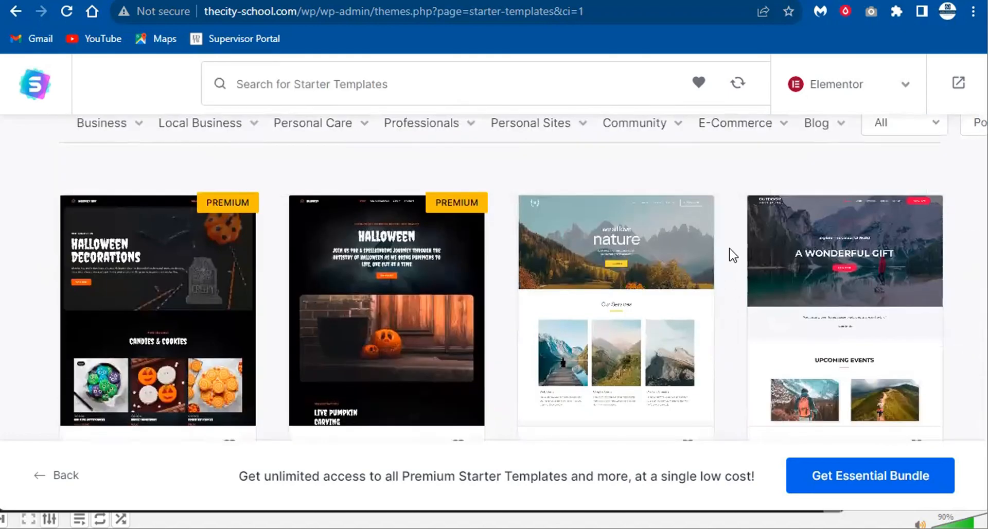
- Filter by E-Commerce and browse results like Brandstore, Electronic Store and Planet Earth Store
click(737, 131)
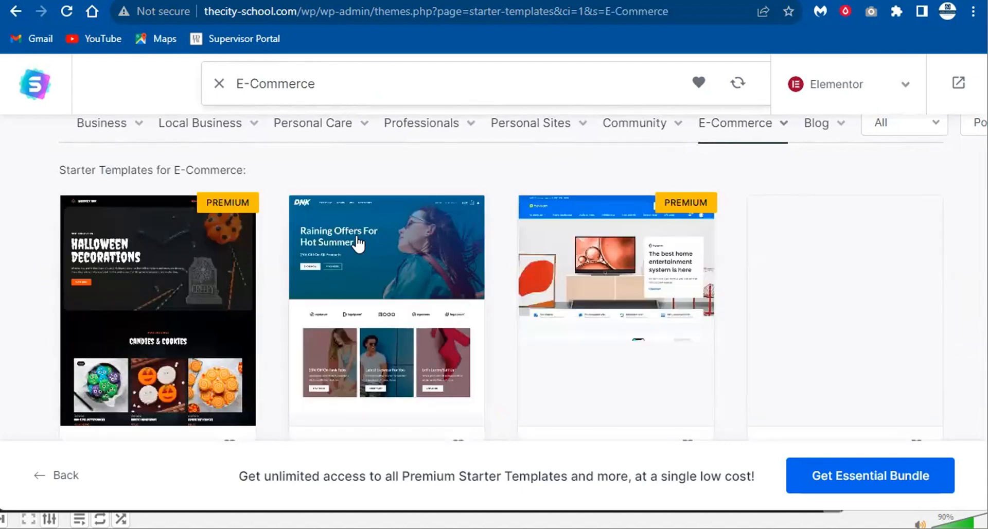
scroll(792, 264, down, 3)
scroll(360, 182, up, 3)
scroll(592, 268, down, 10)
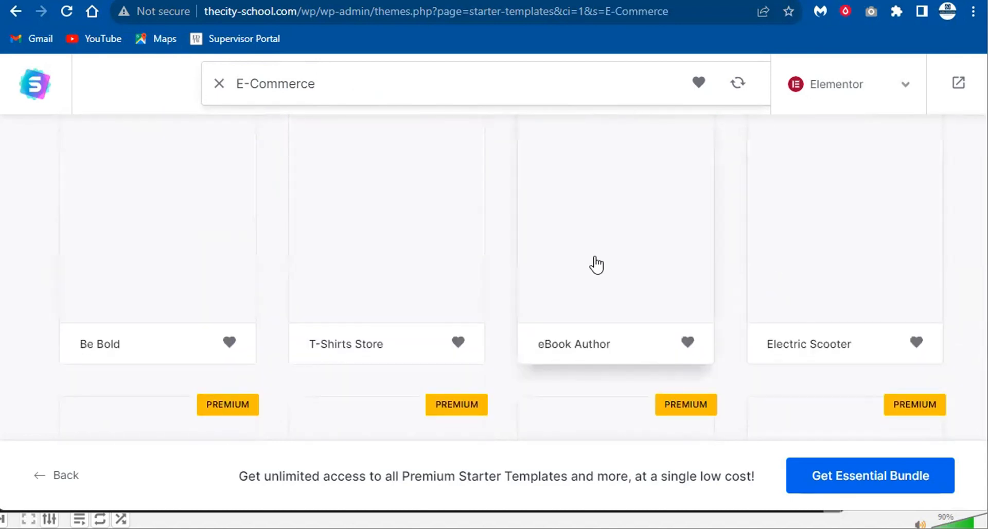
scroll(685, 265, down, 6)
scroll(686, 265, up, 5)
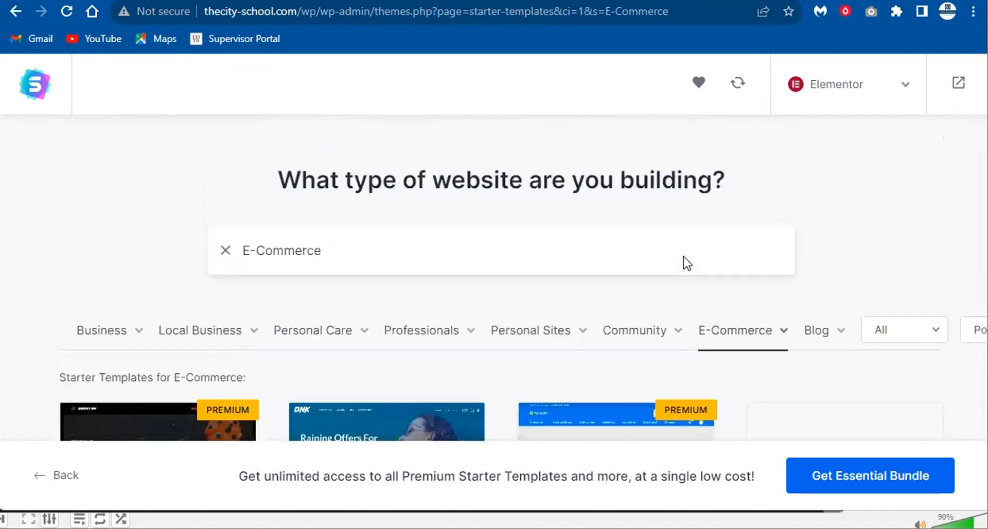
scroll(684, 260, down, 5)
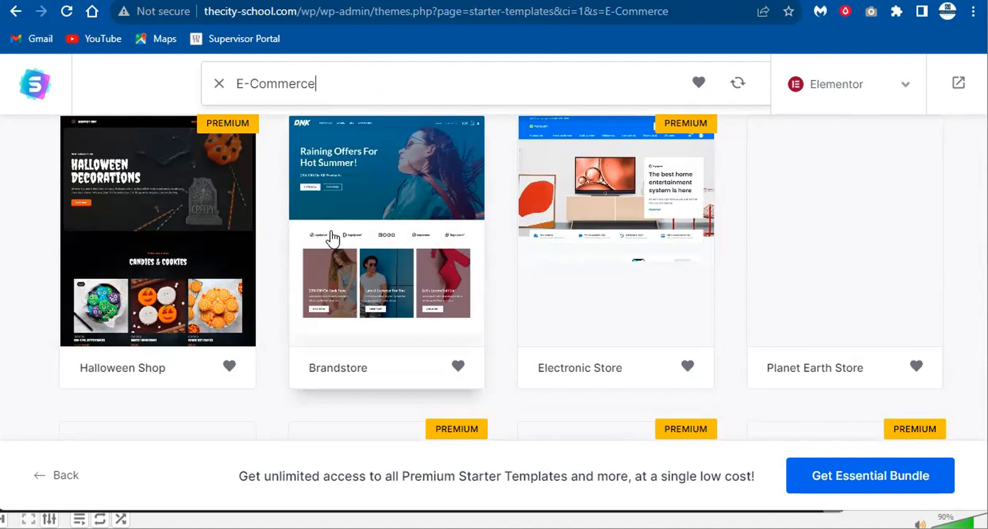
scroll(461, 337, down, 4)
scroll(391, 261, up, 4)
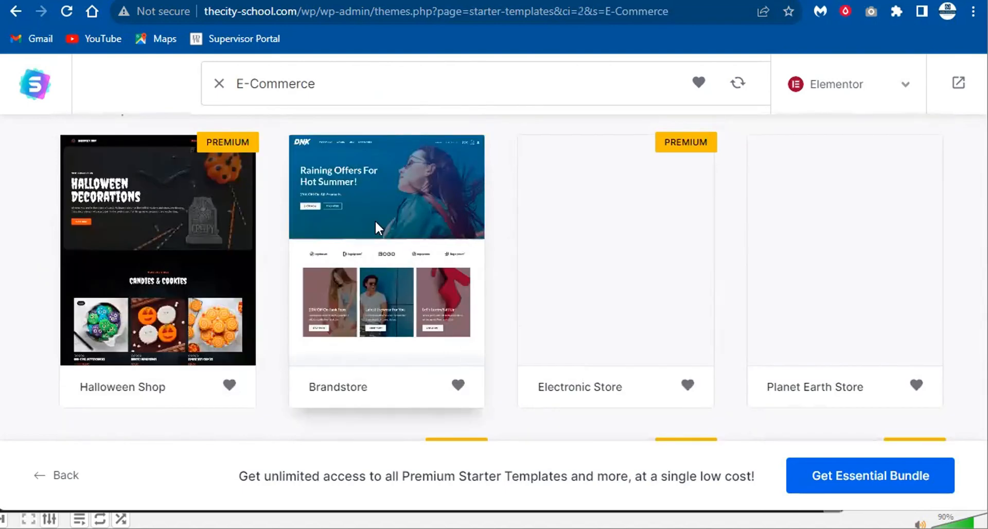
- Select the Brandstore template and scroll its setup sidebar to the logo options
click(375, 222)
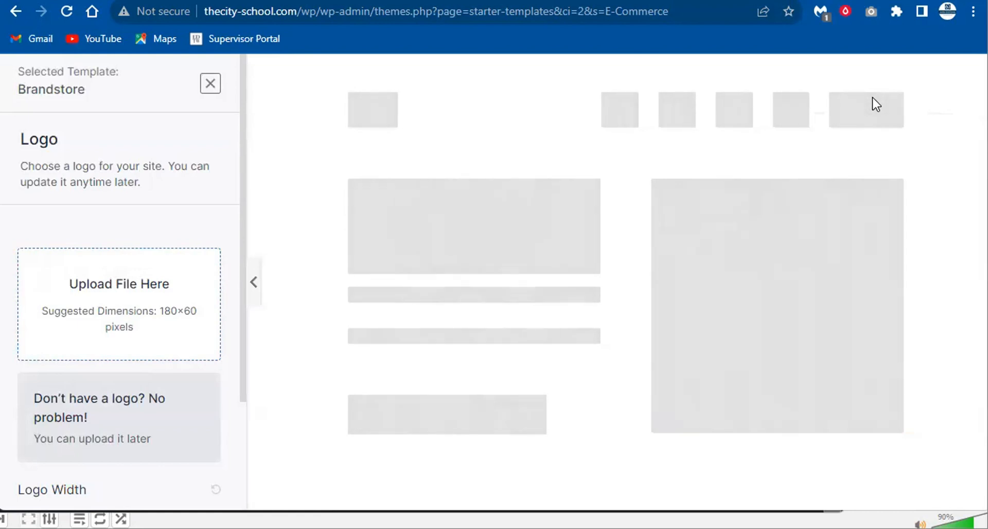
scroll(138, 279, down, 3)
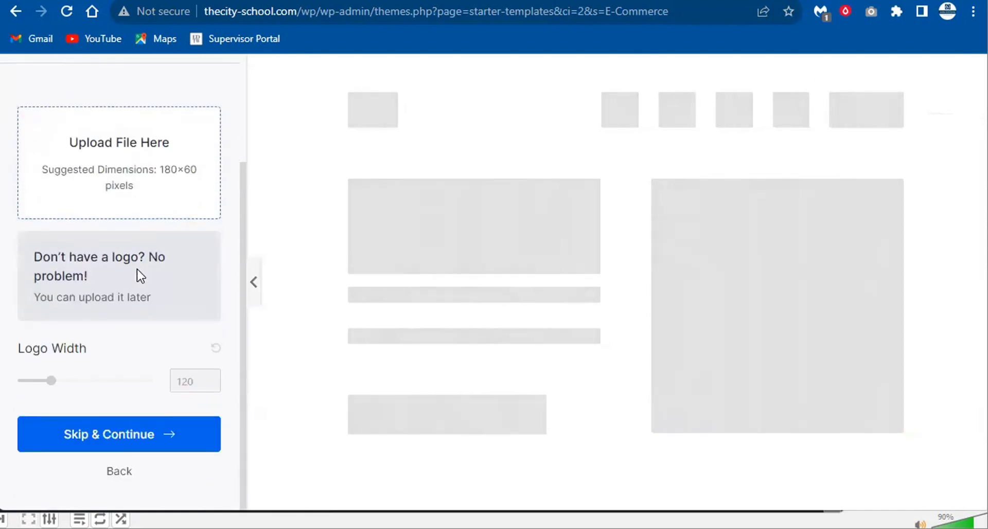
scroll(137, 274, up, 1)
scroll(121, 278, down, 1)
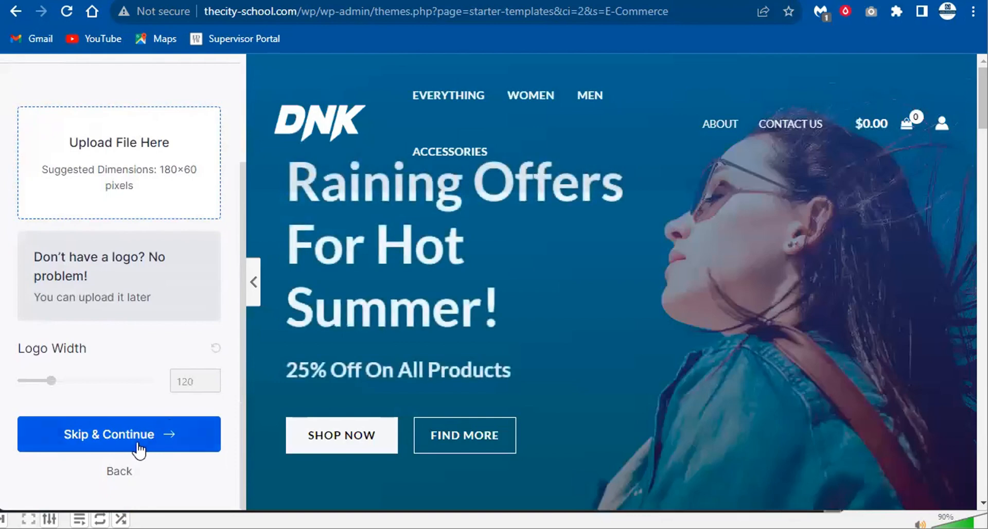
- Skip the logo, restore the default colours with Lato font, and continue to the final step
click(147, 439)
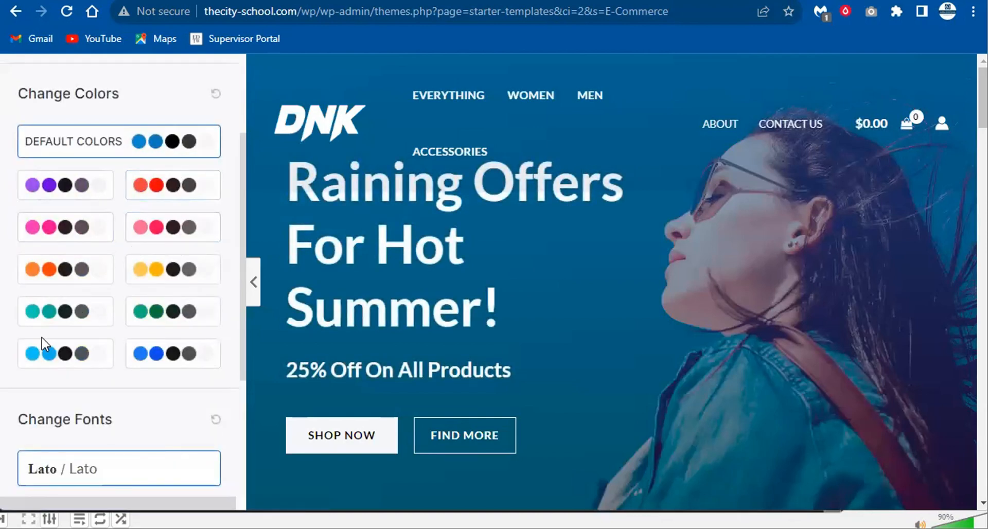
click(72, 192)
click(65, 224)
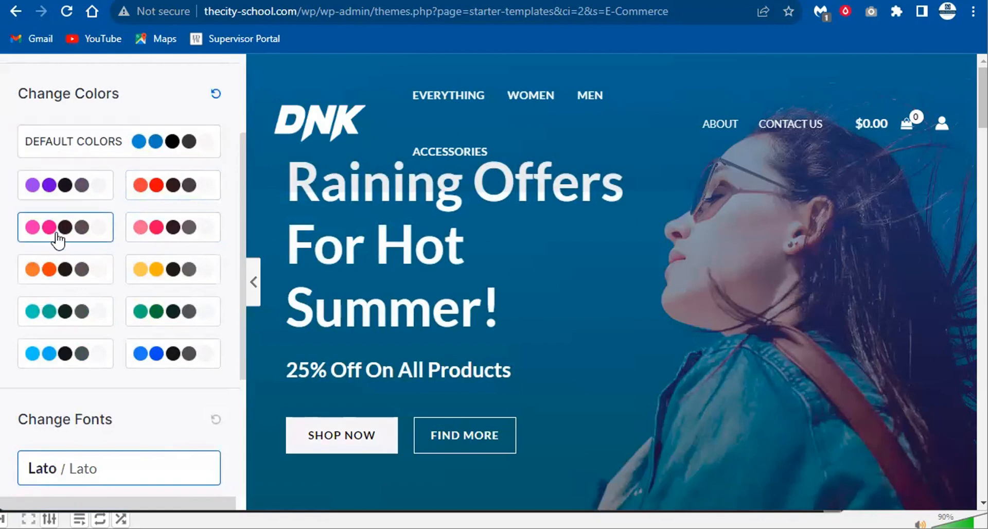
scroll(611, 282, down, 15)
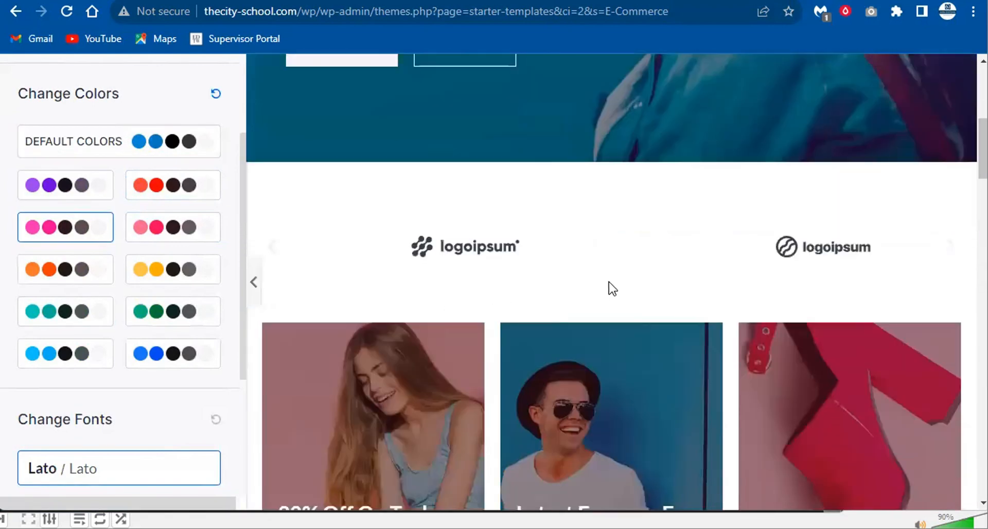
scroll(497, 291, down, 5)
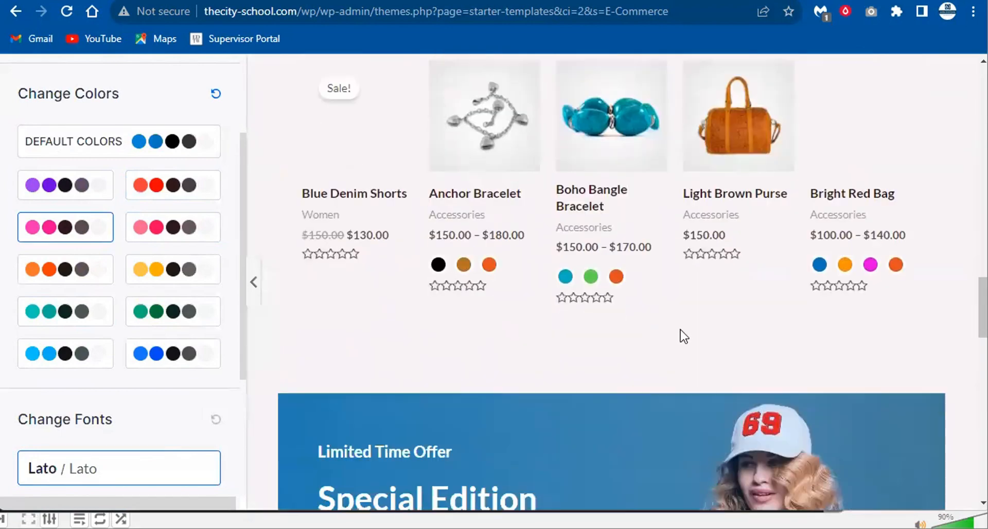
scroll(682, 335, up, 3)
click(82, 138)
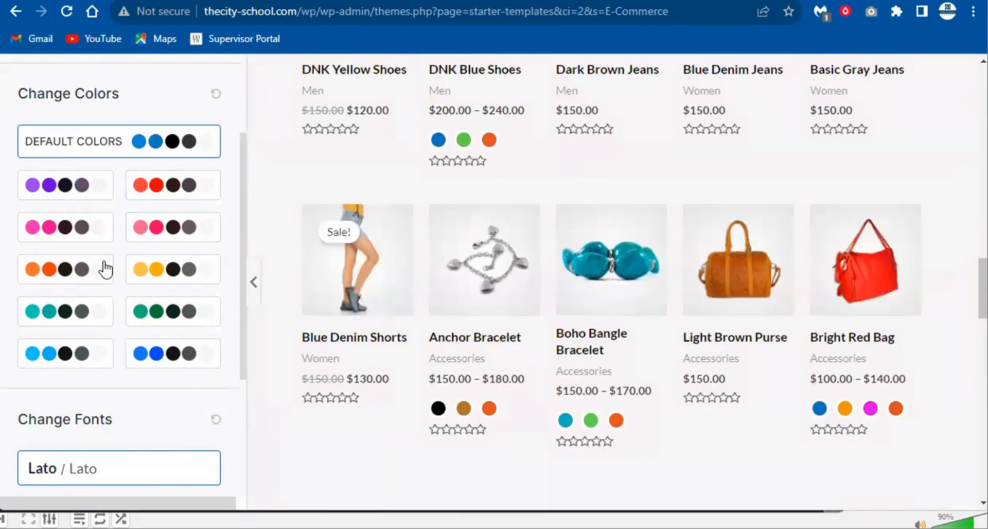
scroll(98, 268, down, 4)
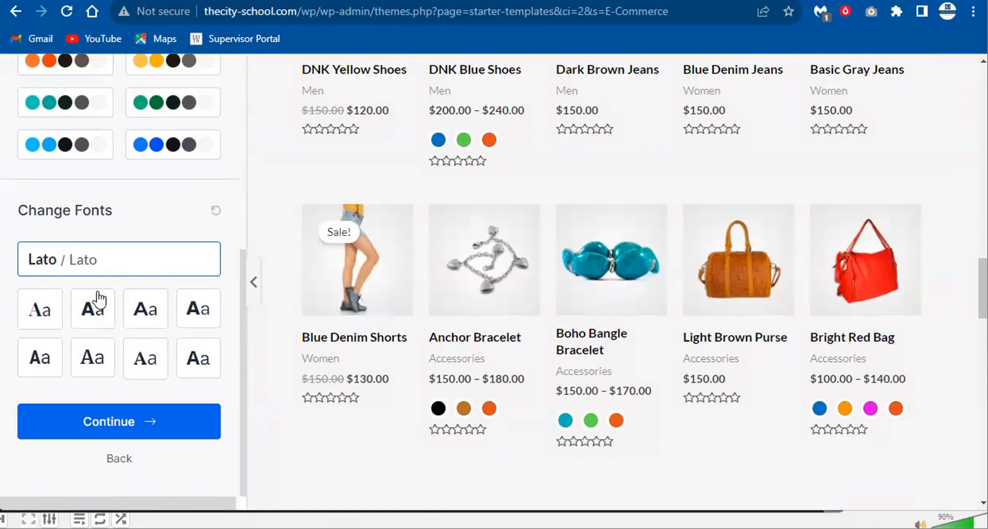
click(131, 422)
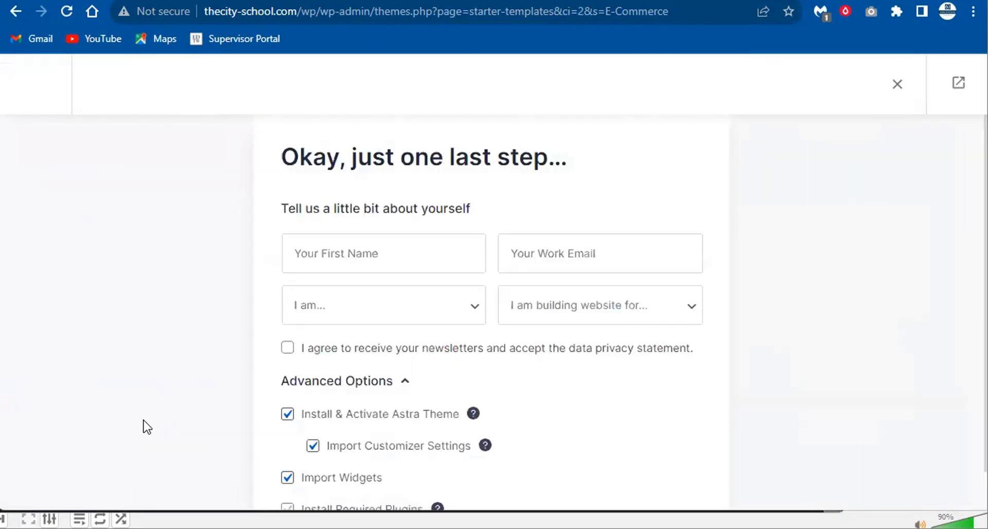
- Uncheck Share Non-Sensitive Data and submit to build the Brandstore site
scroll(366, 235, down, 2)
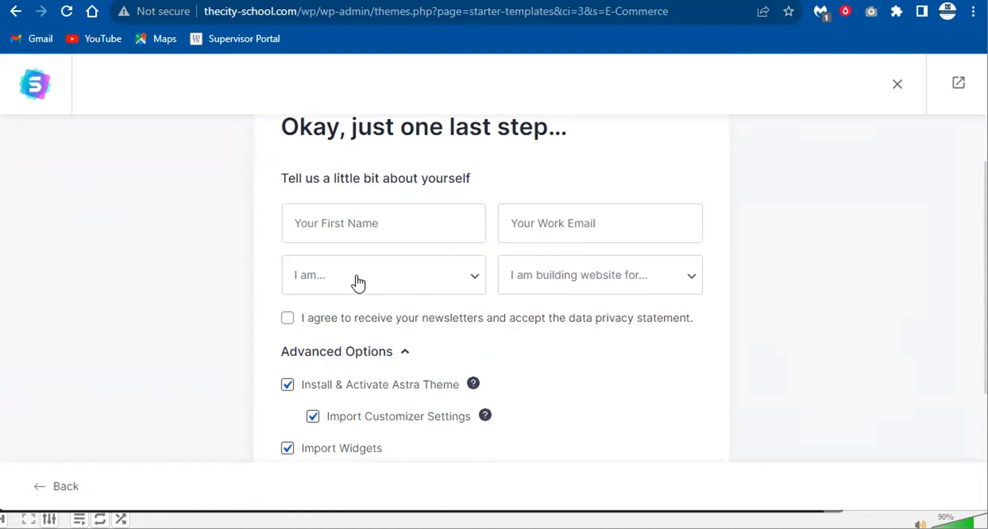
scroll(359, 283, down, 4)
drag(263, 236, 600, 318)
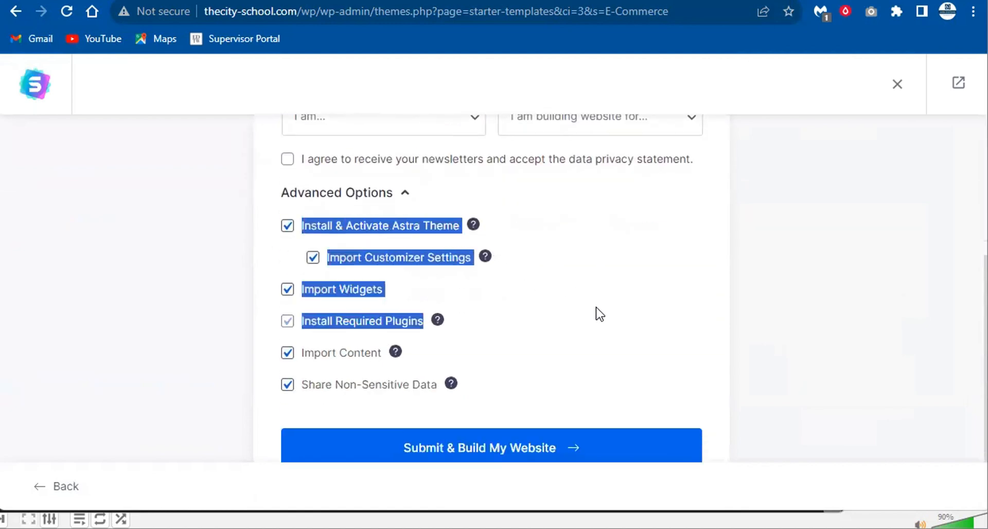
click(201, 237)
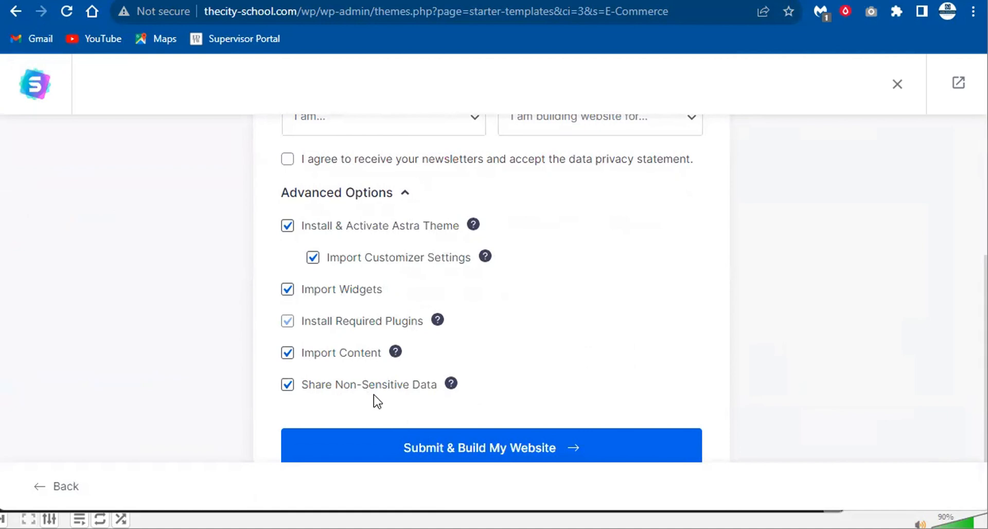
click(287, 384)
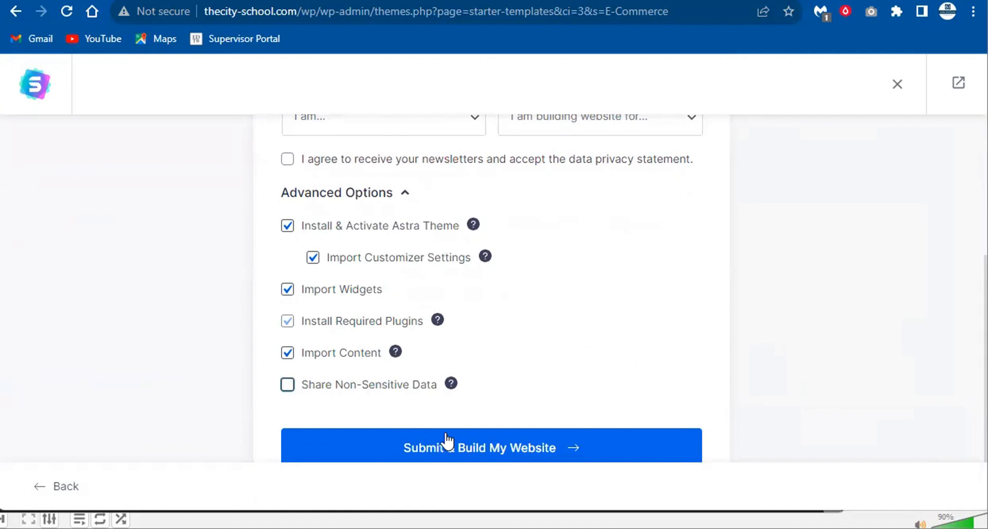
click(517, 458)
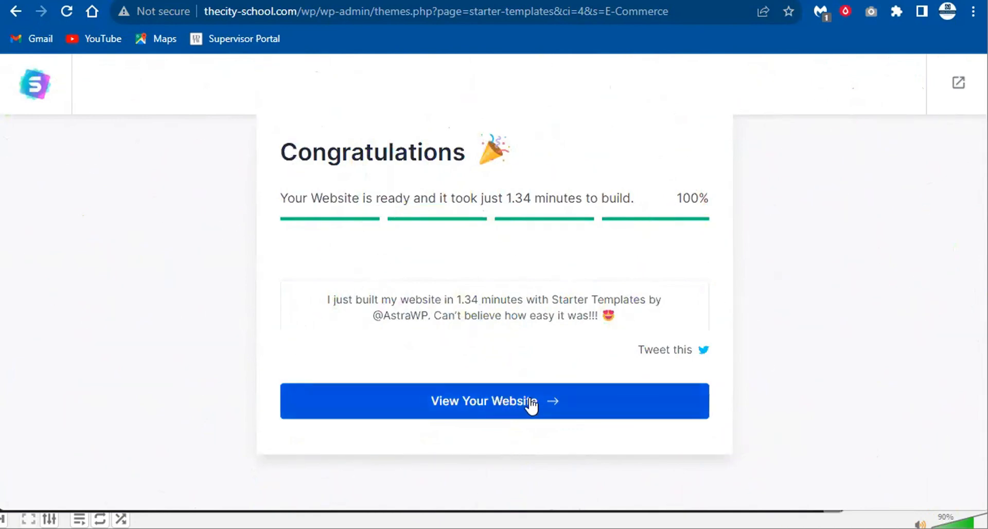
- Open the finished website from the Congratulations screen and scroll its homepage
click(532, 407)
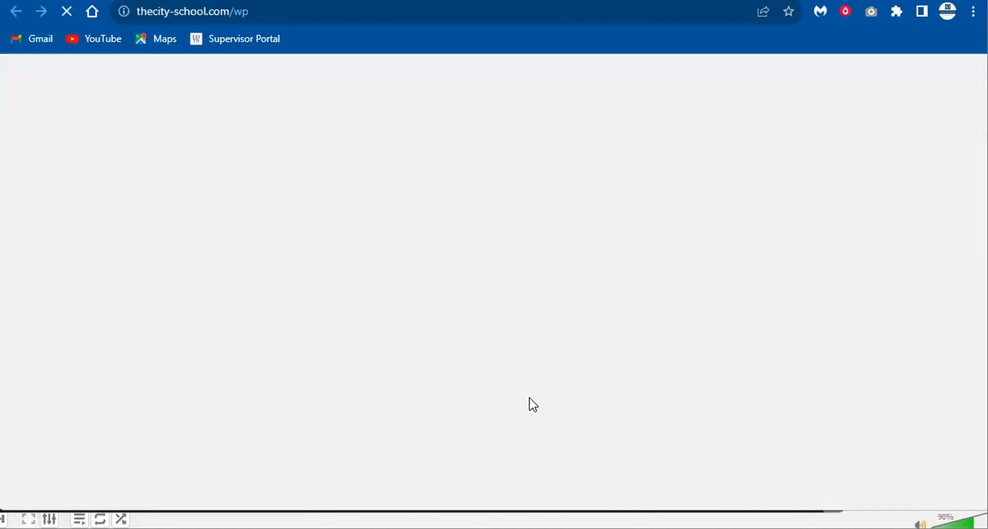
scroll(482, 290, down, 15)
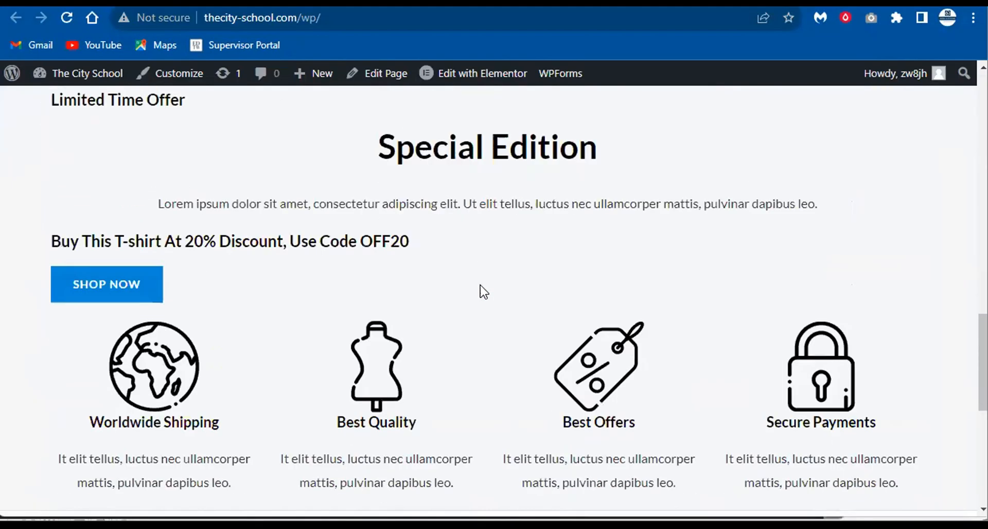
scroll(484, 292, down, 6)
scroll(260, 307, down, 3)
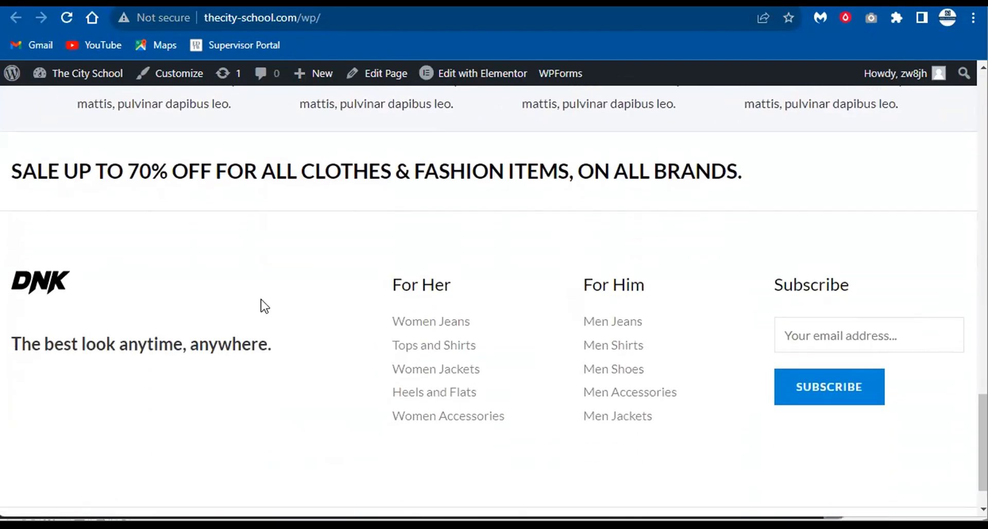
scroll(397, 329, up, 18)
scroll(400, 329, up, 7)
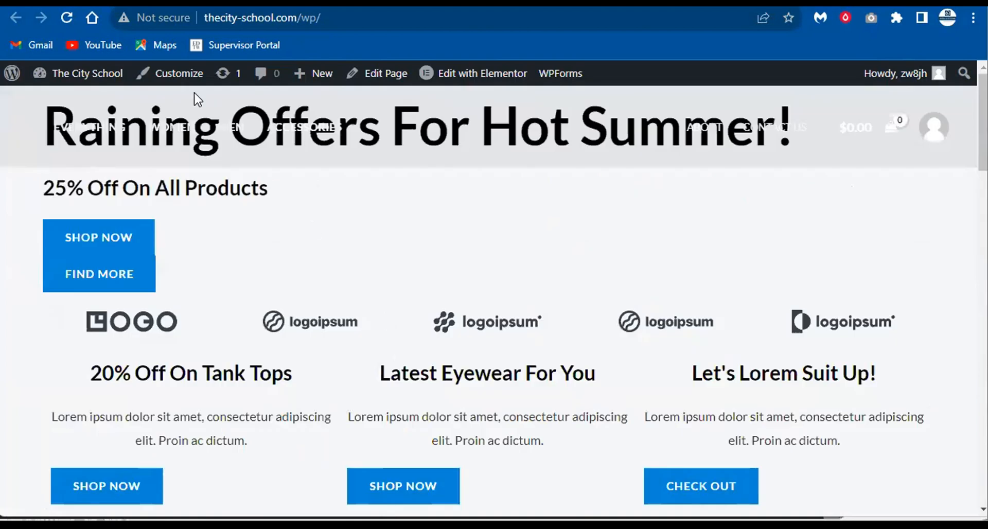
- Reload the homepage and review the 'Raining Offers For Hot Summer!' banner and Featured Products
click(64, 20)
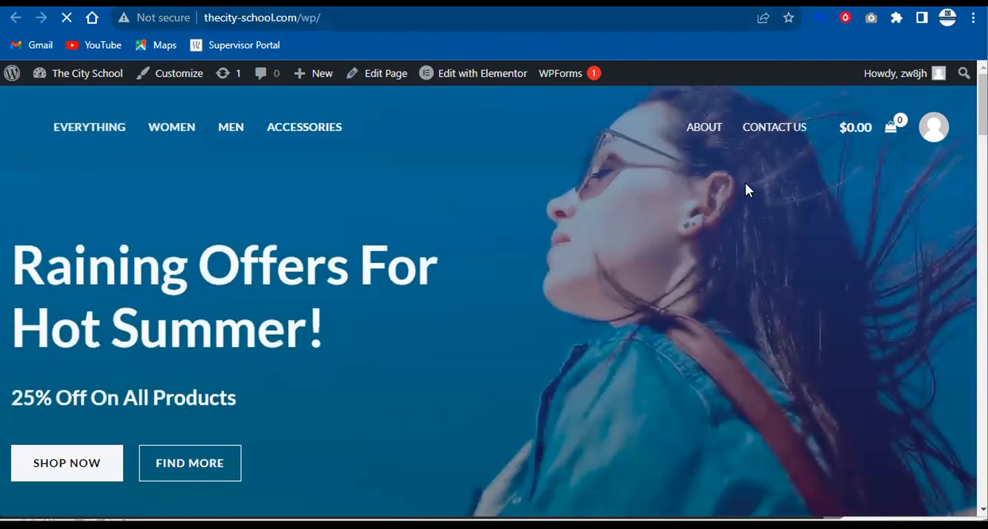
scroll(633, 211, down, 15)
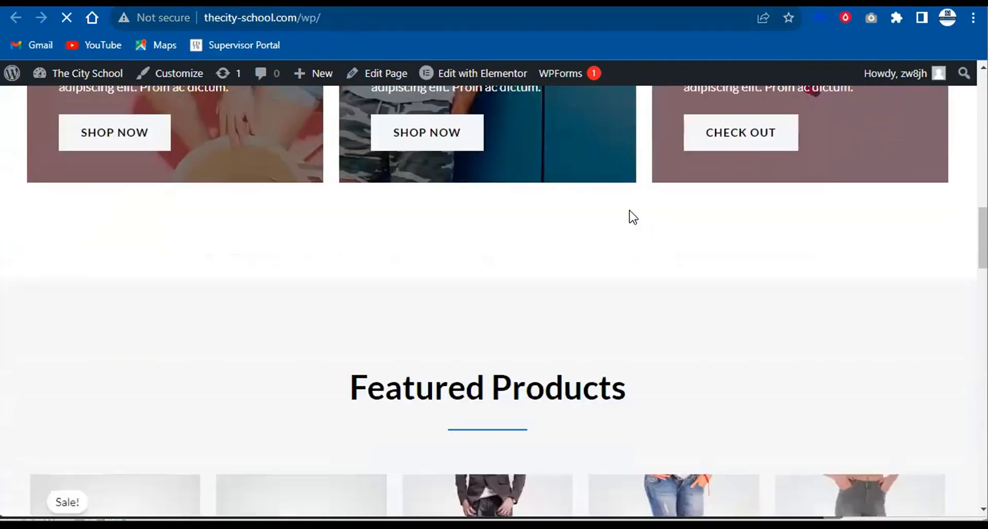
scroll(632, 216, down, 14)
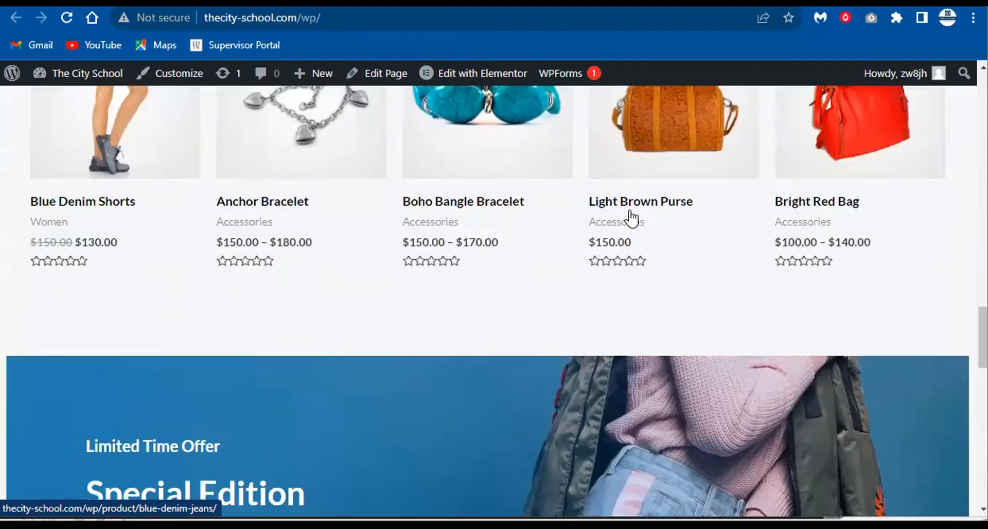
scroll(631, 216, down, 10)
scroll(631, 216, up, 5)
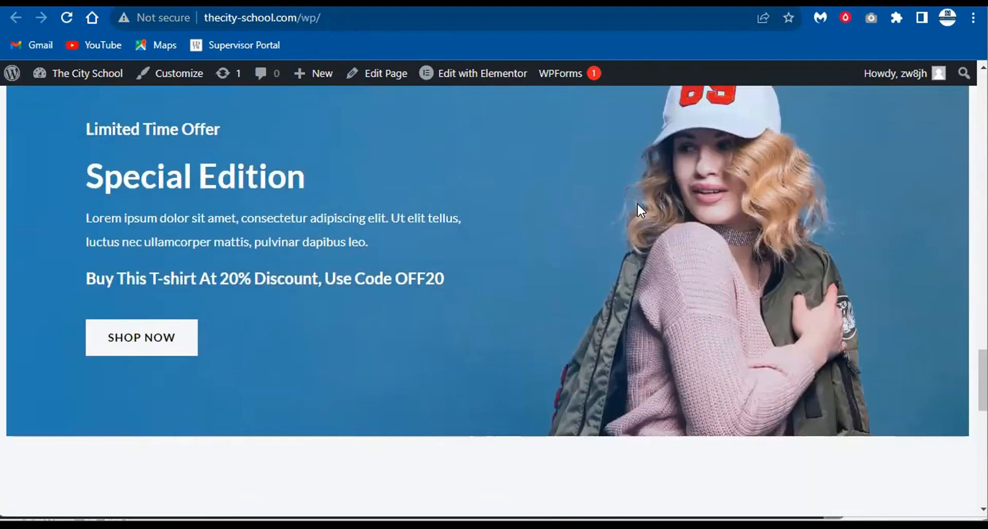
scroll(637, 202, down, 9)
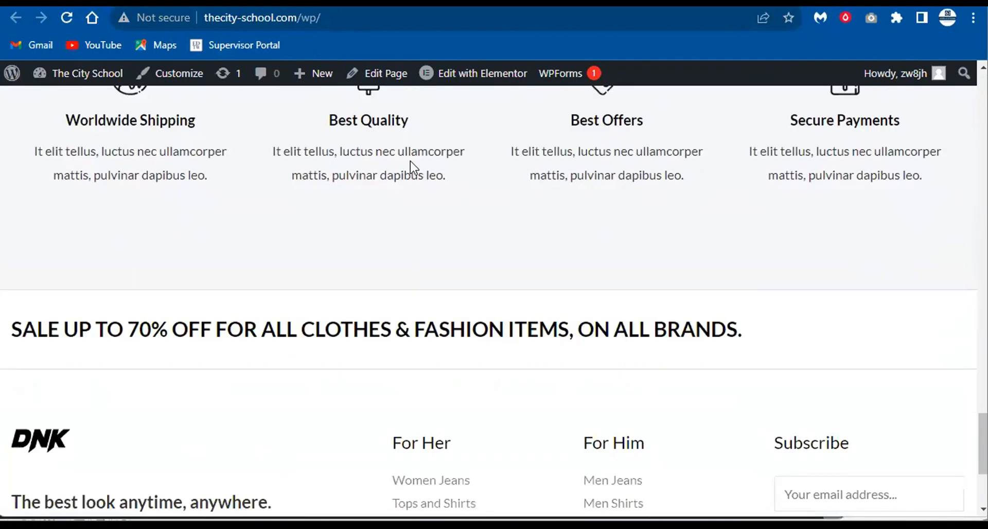
scroll(412, 168, down, 4)
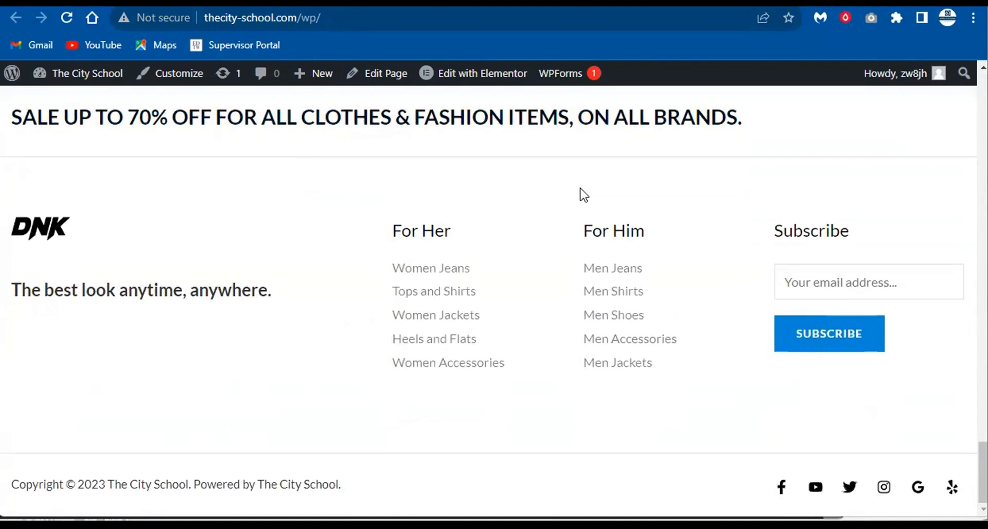
scroll(583, 194, up, 10)
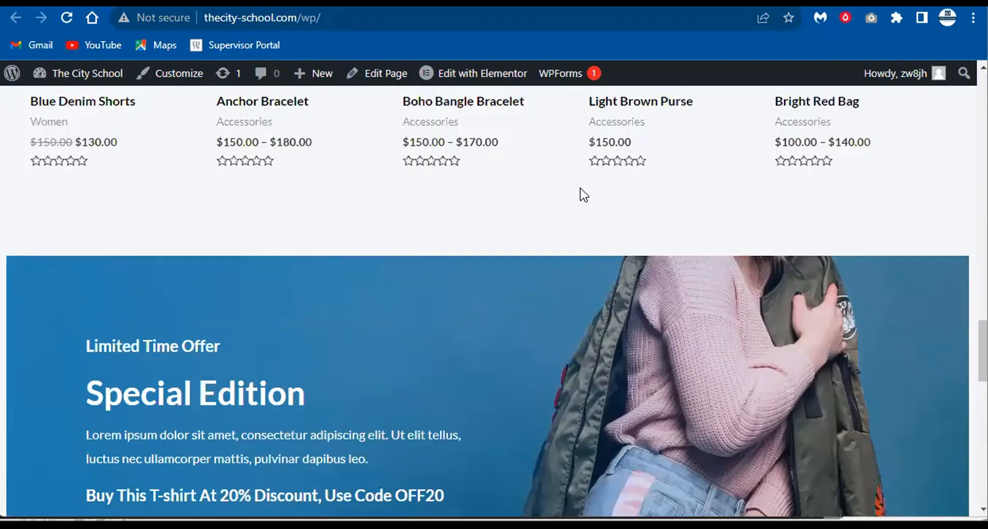
scroll(581, 194, up, 12)
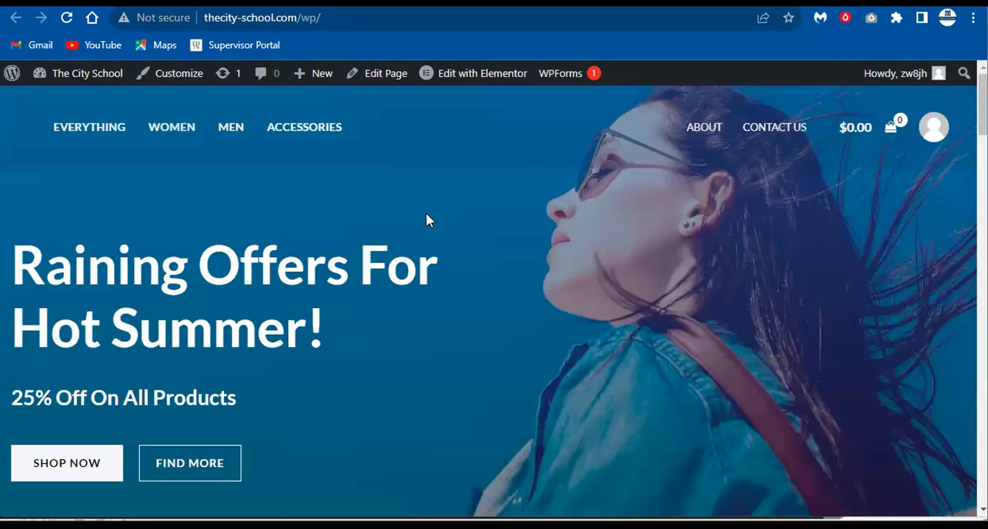
scroll(568, 239, down, 7)
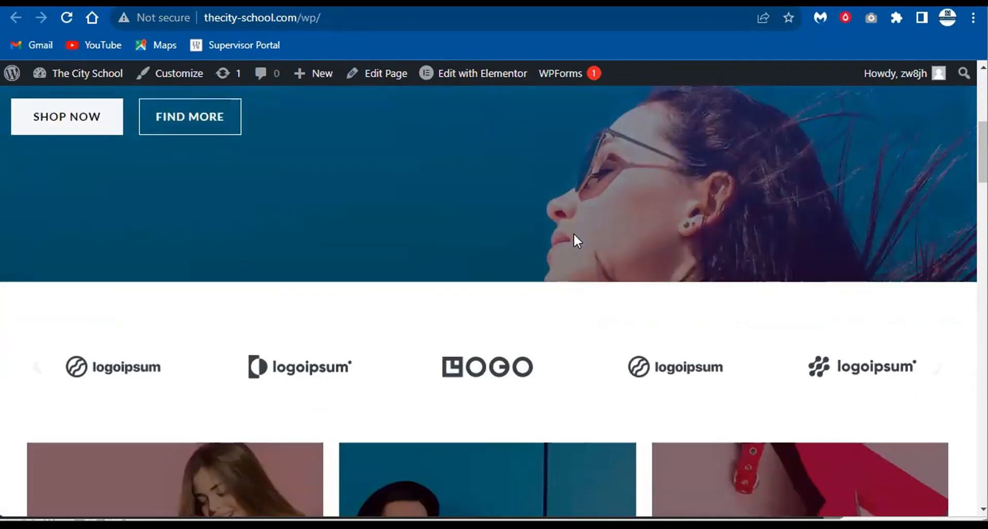
scroll(577, 239, up, 4)
scroll(574, 235, up, 1)
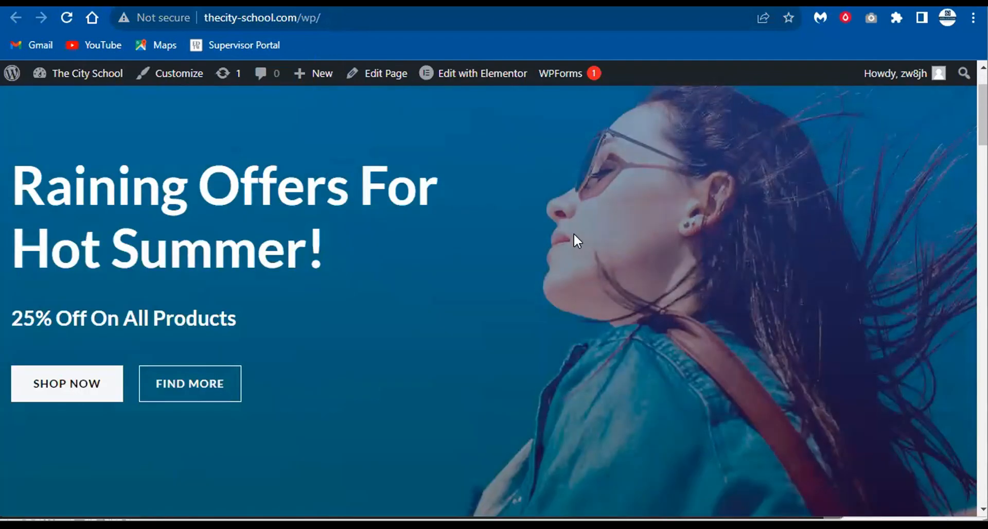